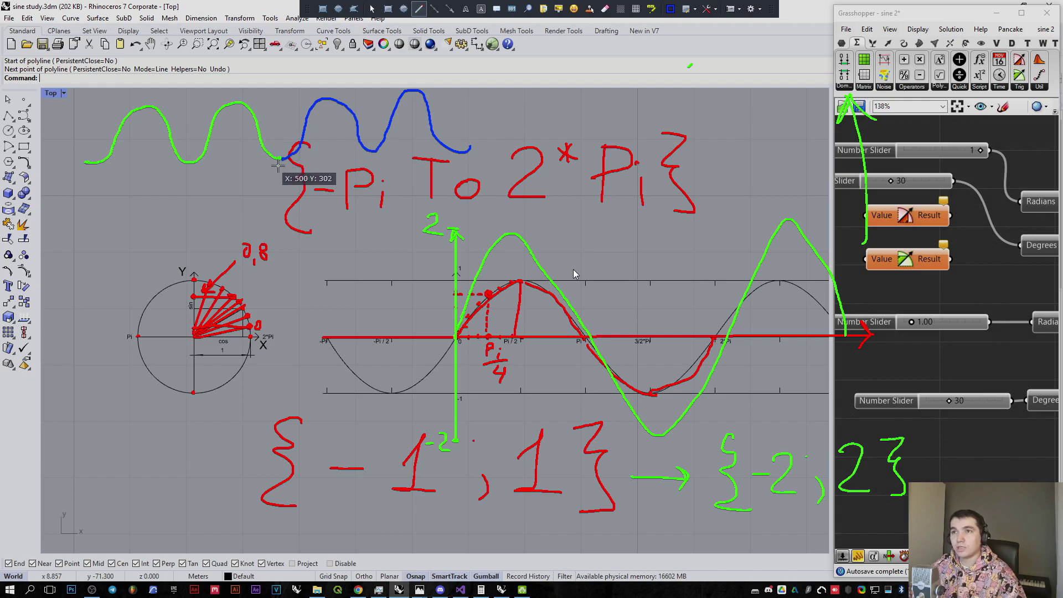
Step: Sketch a smaller blue wave annotation beneath the green wave and continue it in light blue
mouse_move(87, 241)
mouse_down()
mouse_move(120, 204)
mouse_move(151, 239)
mouse_move(193, 198)
mouse_move(202, 211)
mouse_up()
click(669, 8)
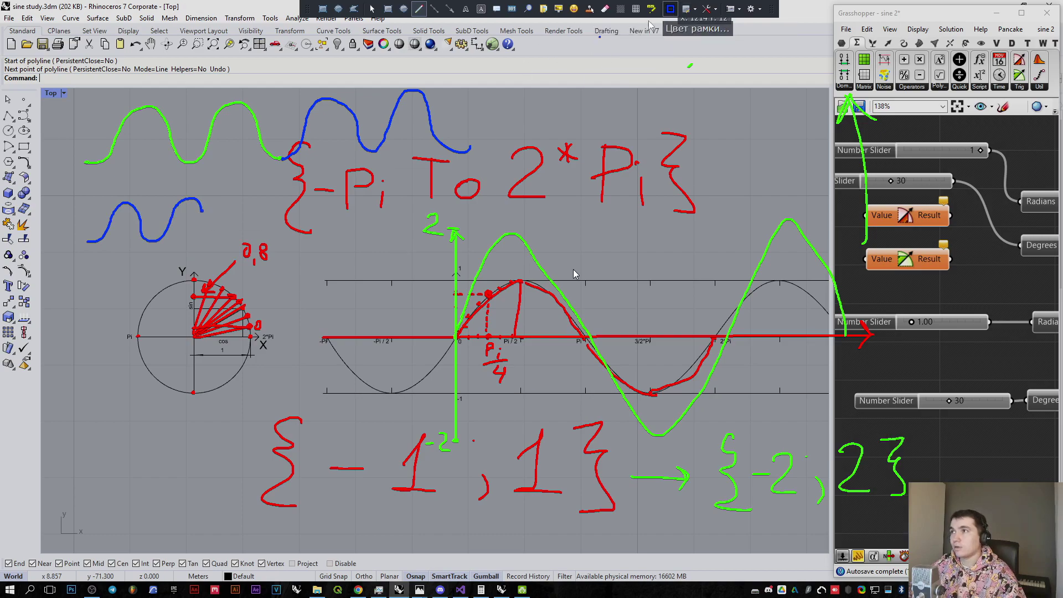
click(498, 276)
click(629, 376)
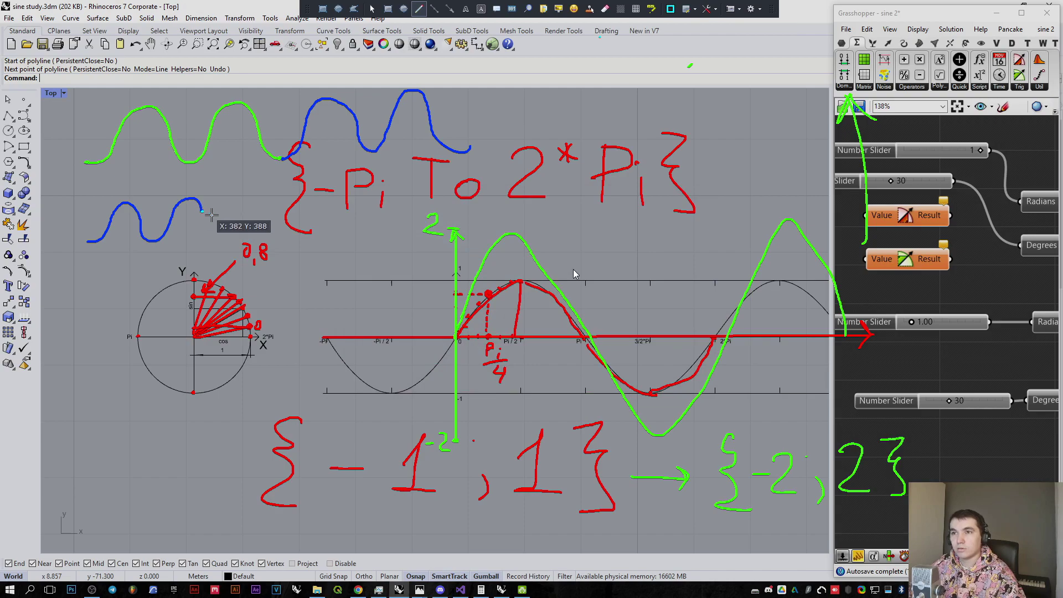
click(202, 210)
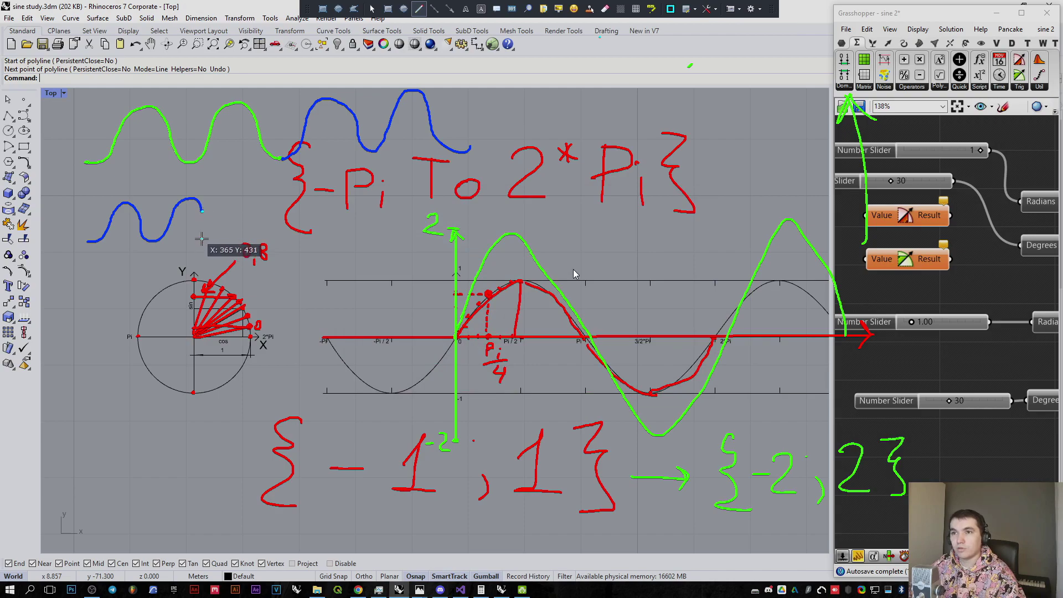
mouse_move(202, 238)
mouse_down()
mouse_move(233, 198)
mouse_move(270, 241)
mouse_move(314, 194)
mouse_move(332, 237)
mouse_up()
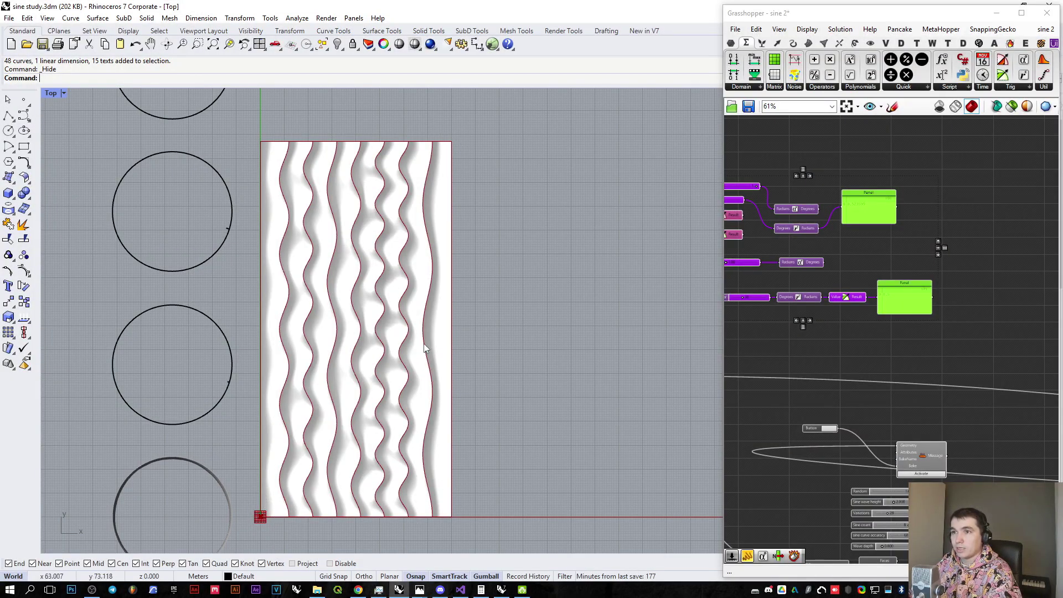
Step: Arrange the wavy panel view and the Grasshopper window side by side, with an empty canvas area and no components selected
right_drag(532, 342, 333, 319)
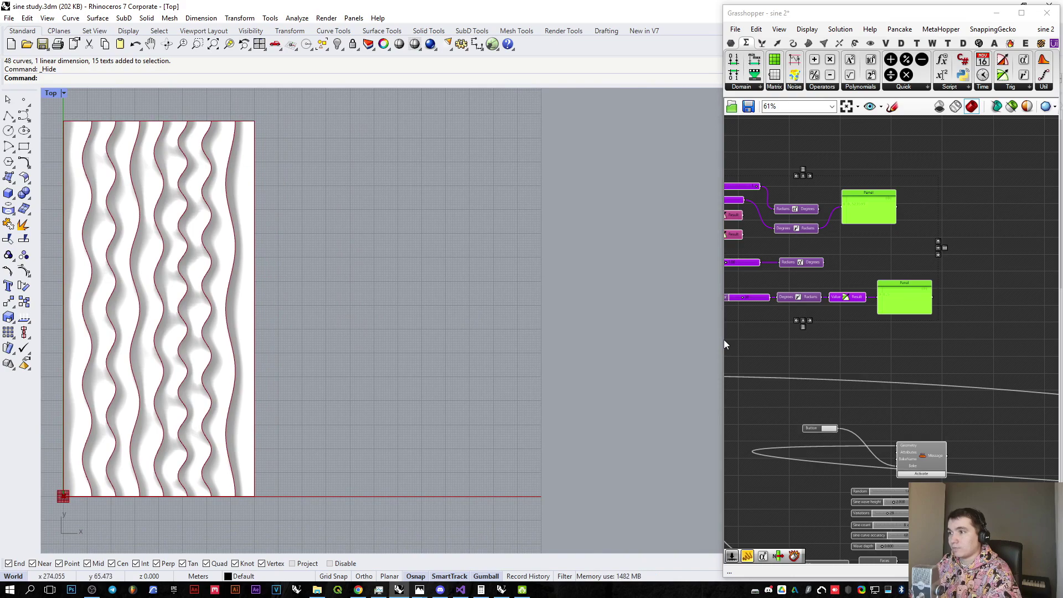
drag(724, 340, 344, 341)
right_drag(462, 341, 661, 415)
right_drag(476, 320, 613, 468)
click(602, 340)
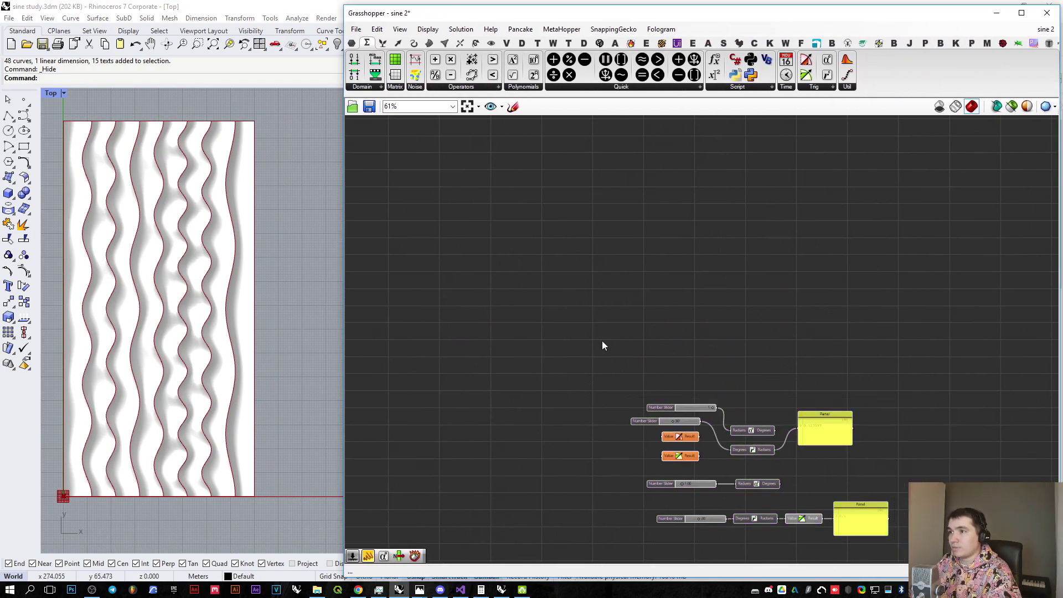
right_drag(246, 297, 168, 285)
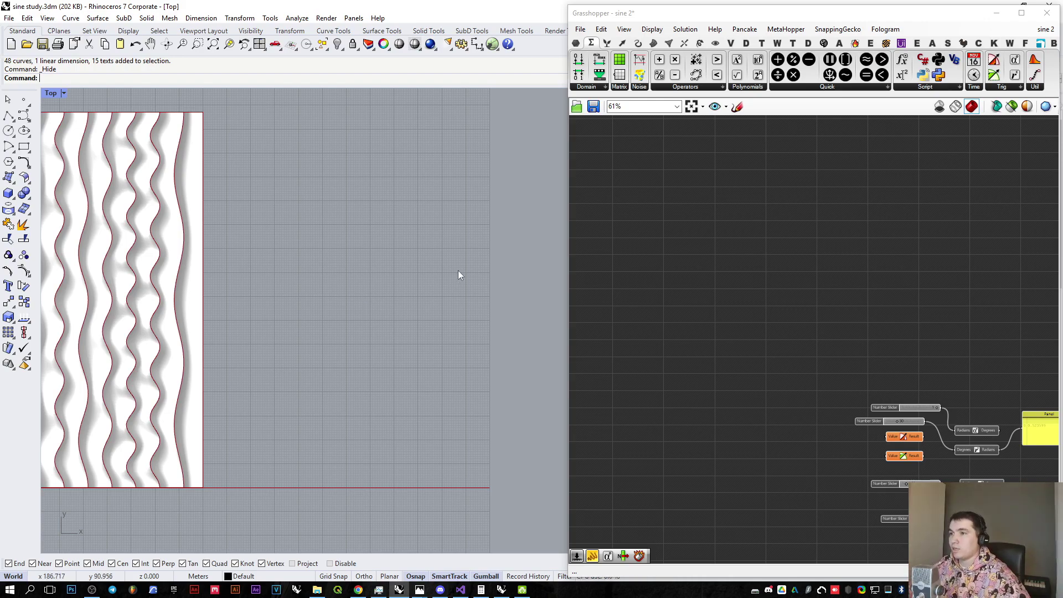
scroll(351, 329, up, 1)
right_drag(351, 329, 387, 332)
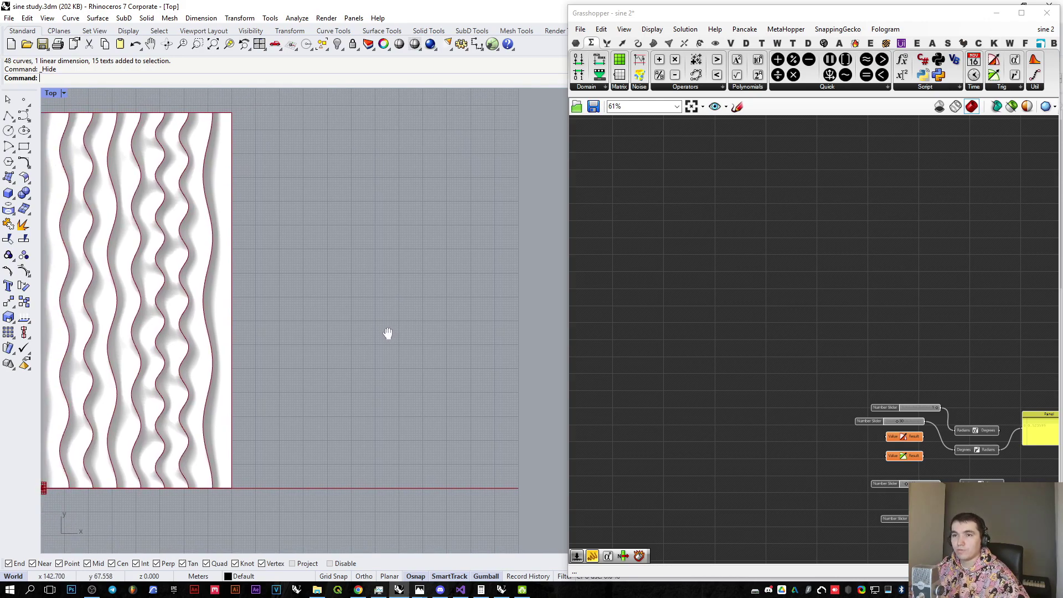
Step: Place a Point parameter on the empty area of the Grasshopper canvas
click(580, 44)
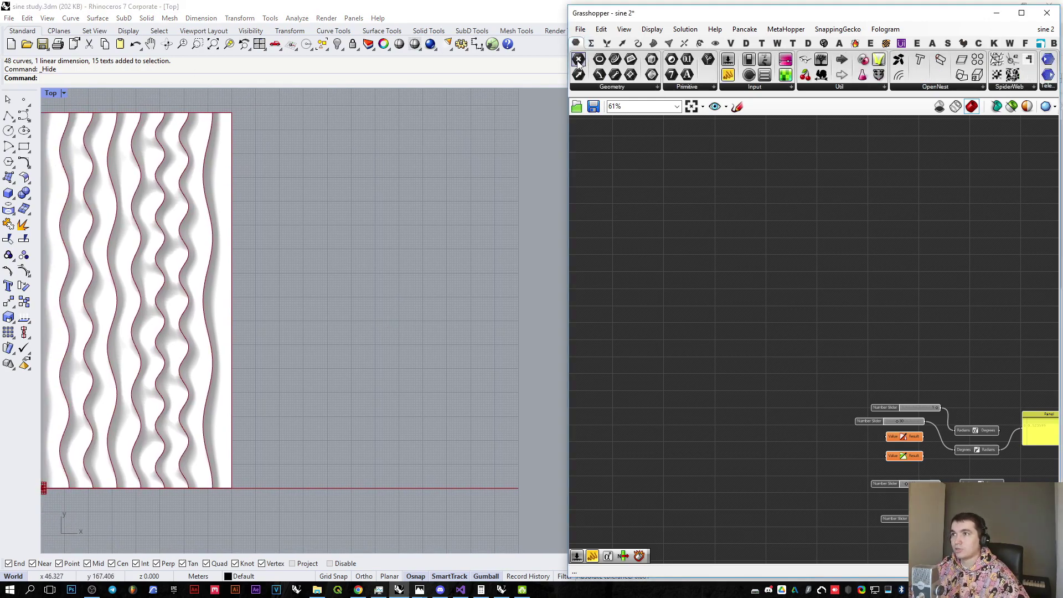
drag(578, 62, 661, 238)
scroll(603, 249, up, 5)
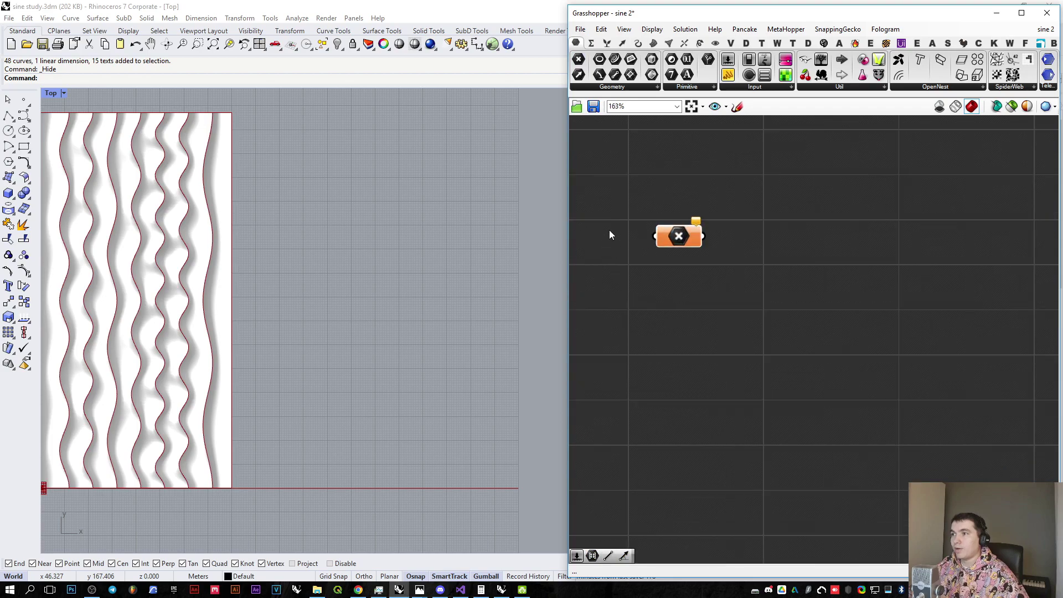
right_drag(609, 230, 666, 312)
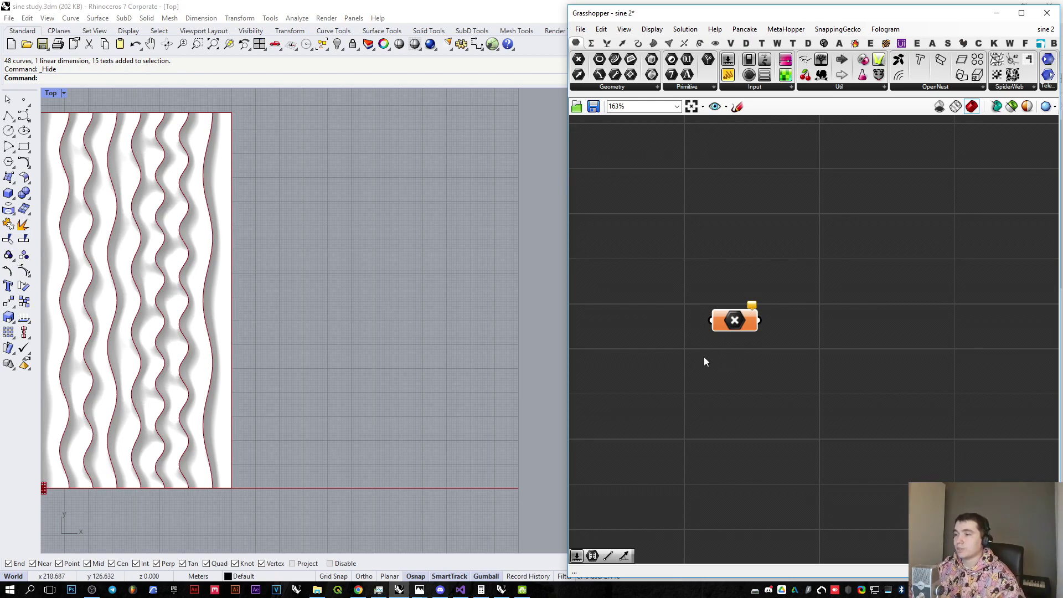
Step: Assign one point to the Point parameter, picked in the Top view beside the wavy panel just above the X axis
right_click(735, 326)
click(780, 477)
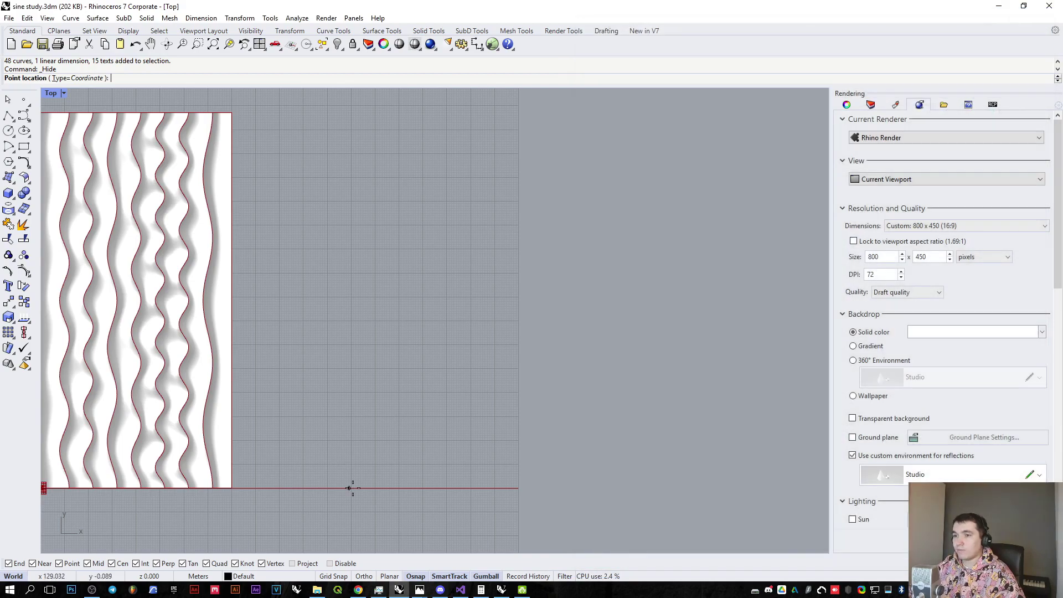
click(349, 464)
scroll(400, 460, up, 2)
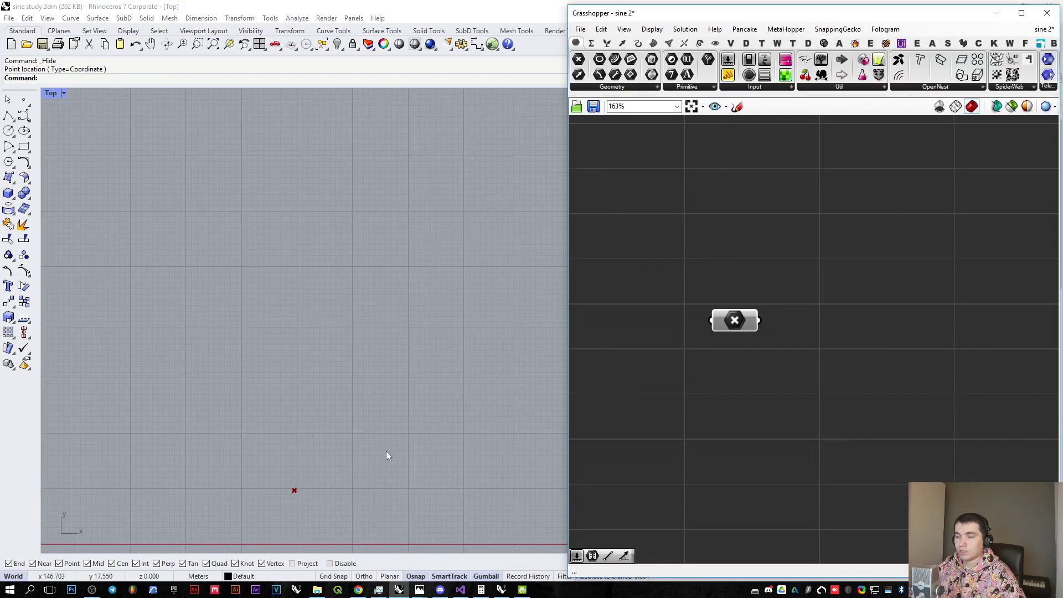
scroll(360, 453, down, 4)
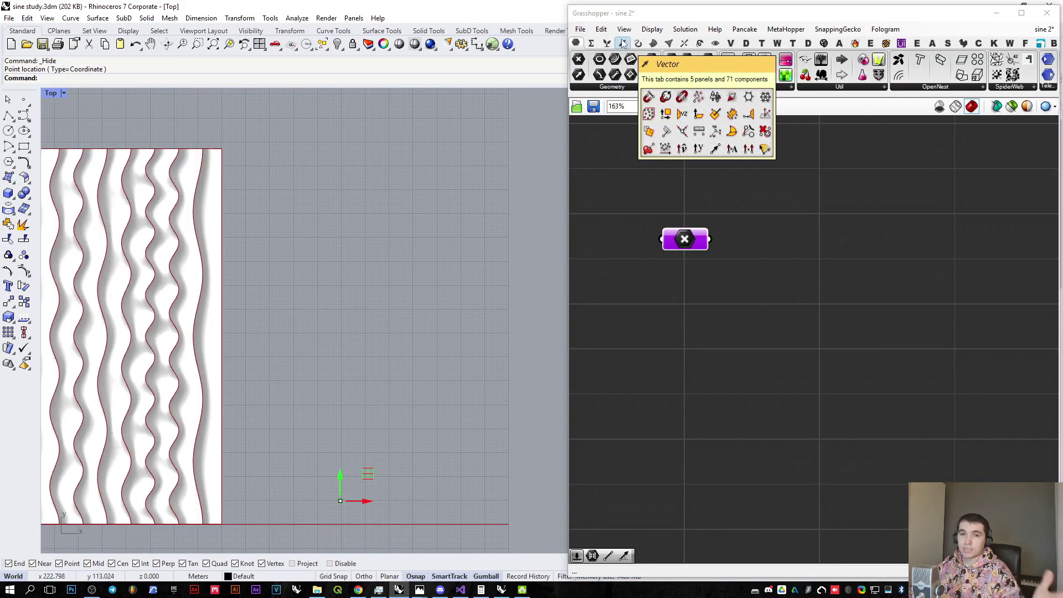
Step: Try a Linear Array component with the Point parameter as its Geometry and inspect the arrayed points in the Top view
click(685, 44)
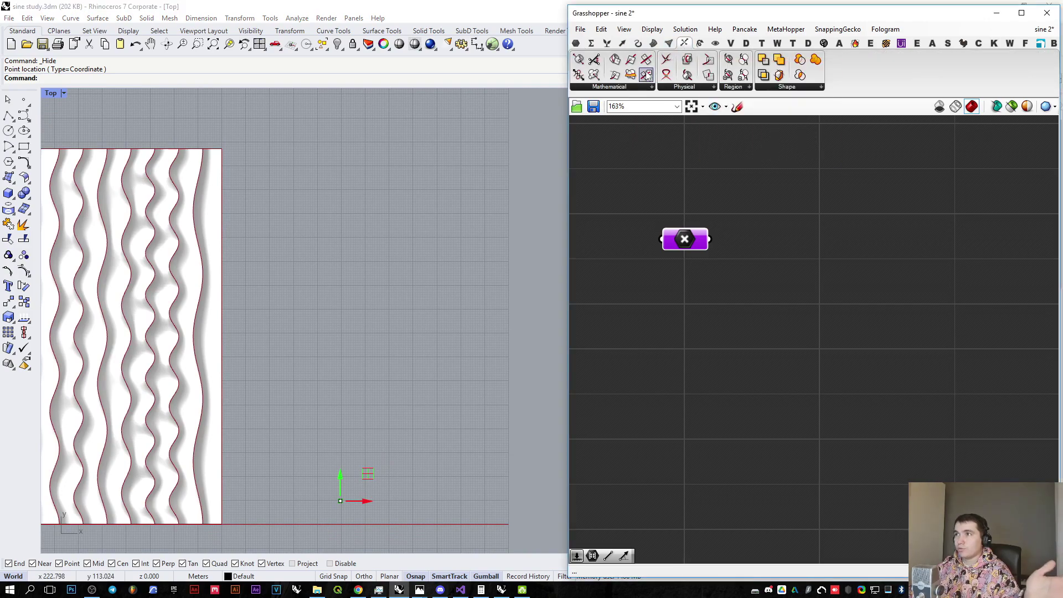
click(700, 44)
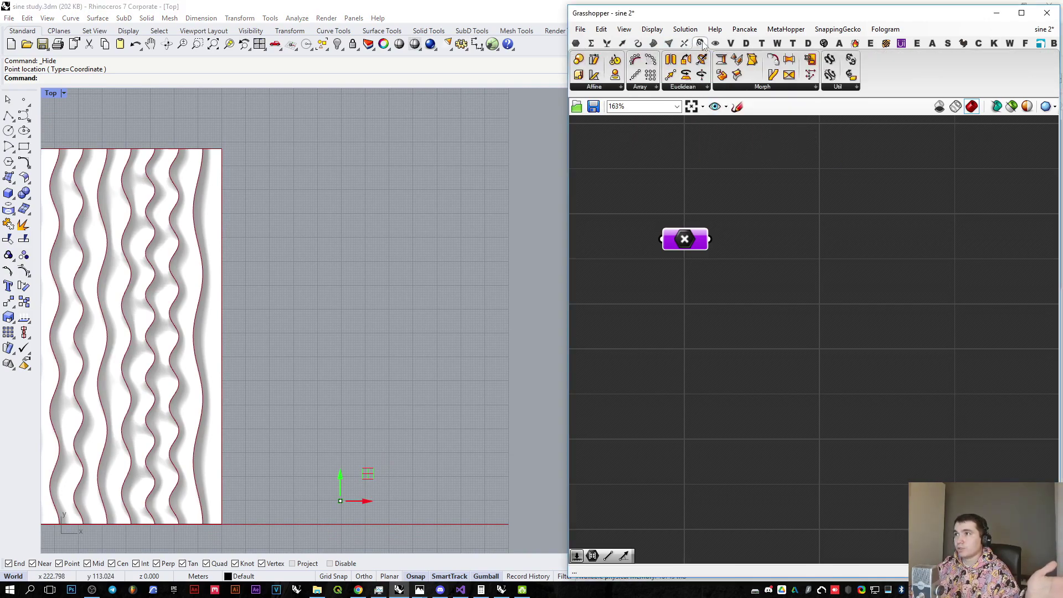
click(647, 88)
drag(662, 135, 855, 266)
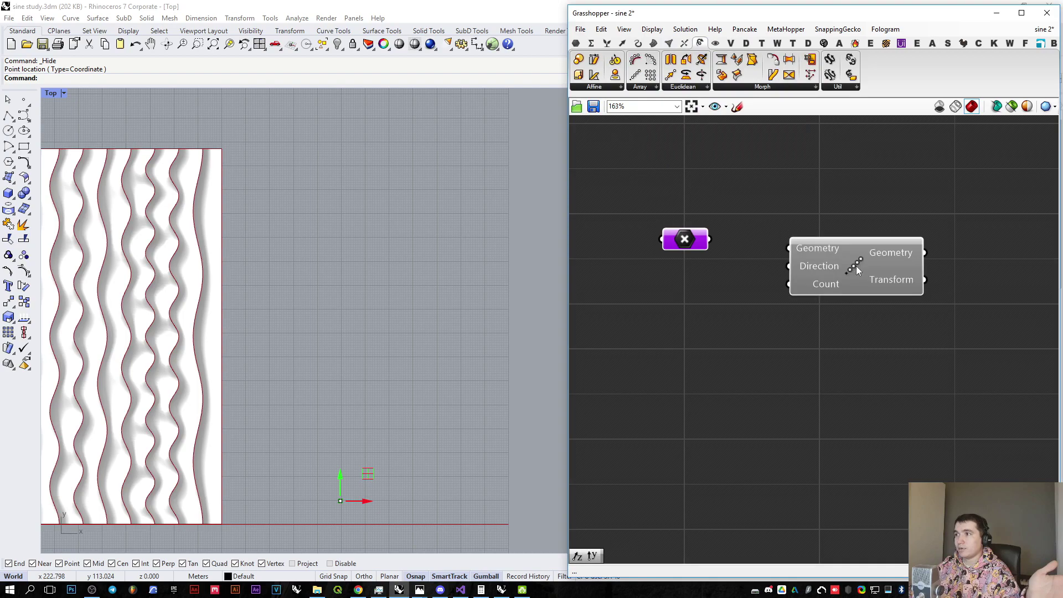
drag(787, 249, 711, 240)
drag(836, 263, 830, 254)
scroll(266, 340, down, 6)
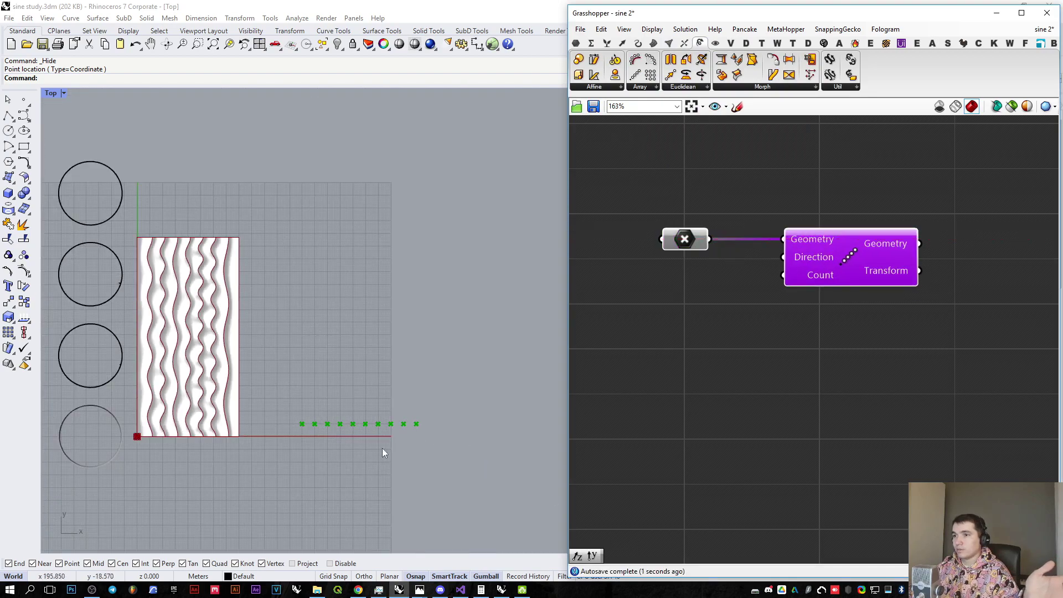
scroll(376, 437, up, 6)
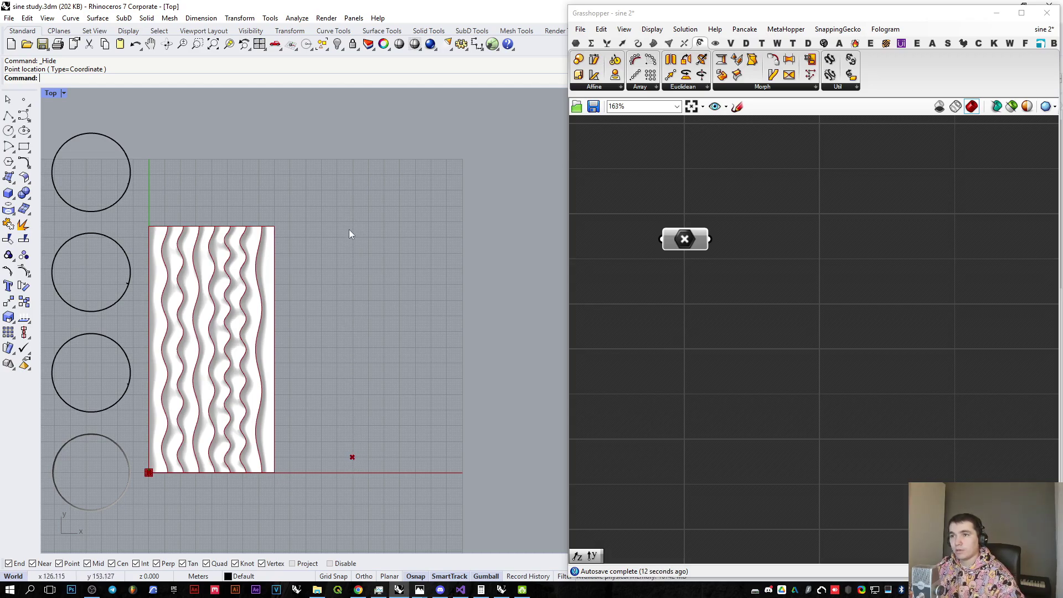
Step: Add a Line SDL component and connect the Point parameter to its Start input
click(622, 43)
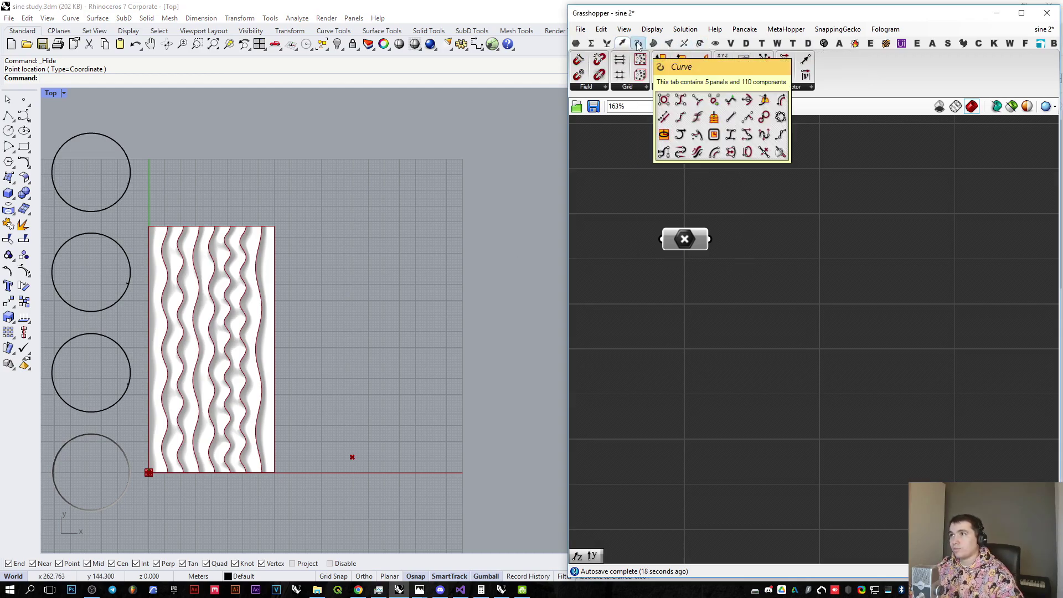
click(638, 44)
click(742, 87)
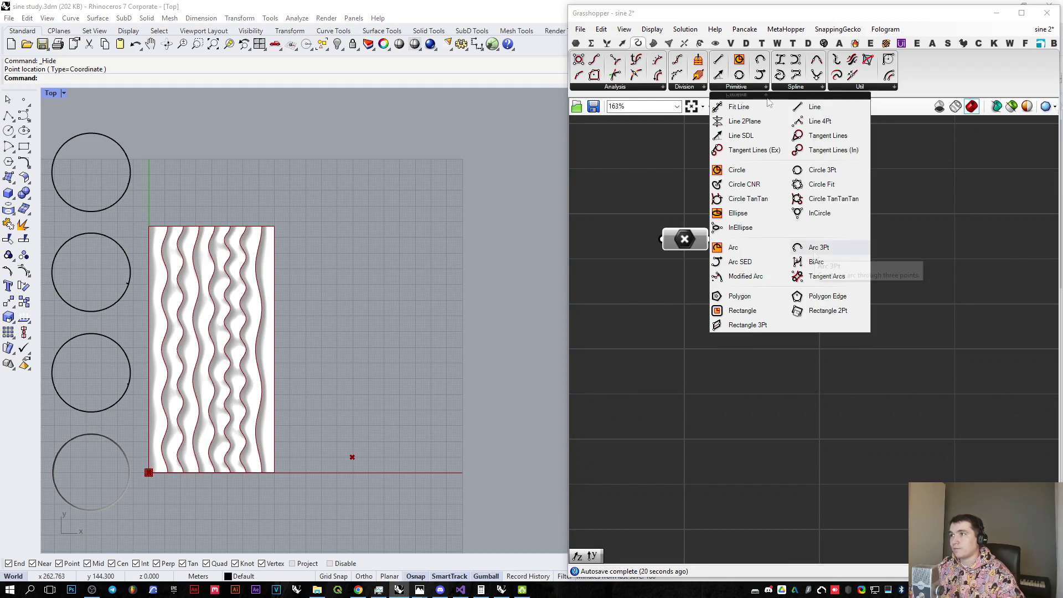
drag(739, 136, 843, 264)
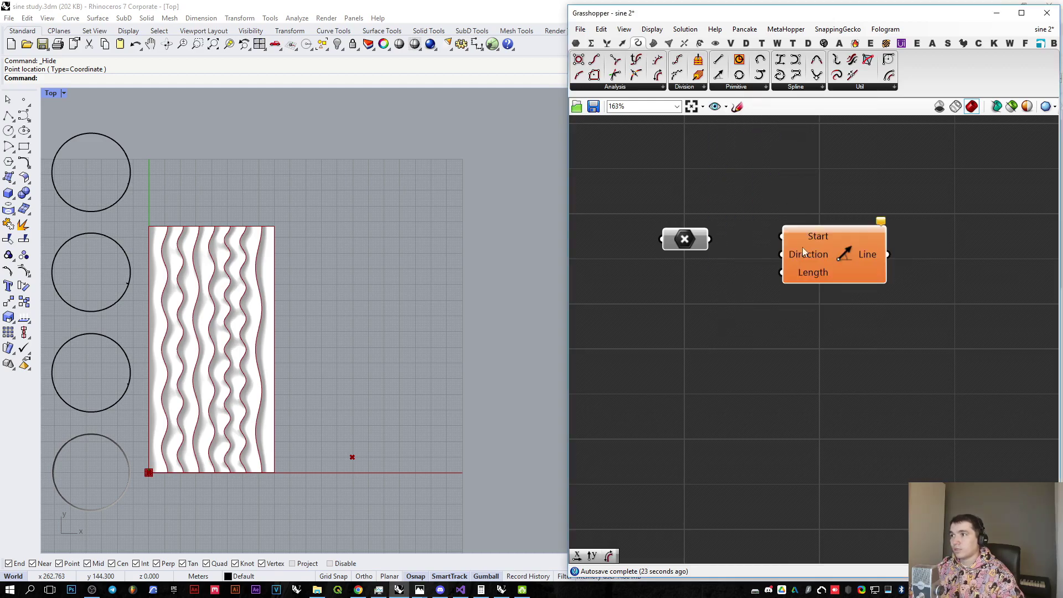
drag(791, 239, 704, 237)
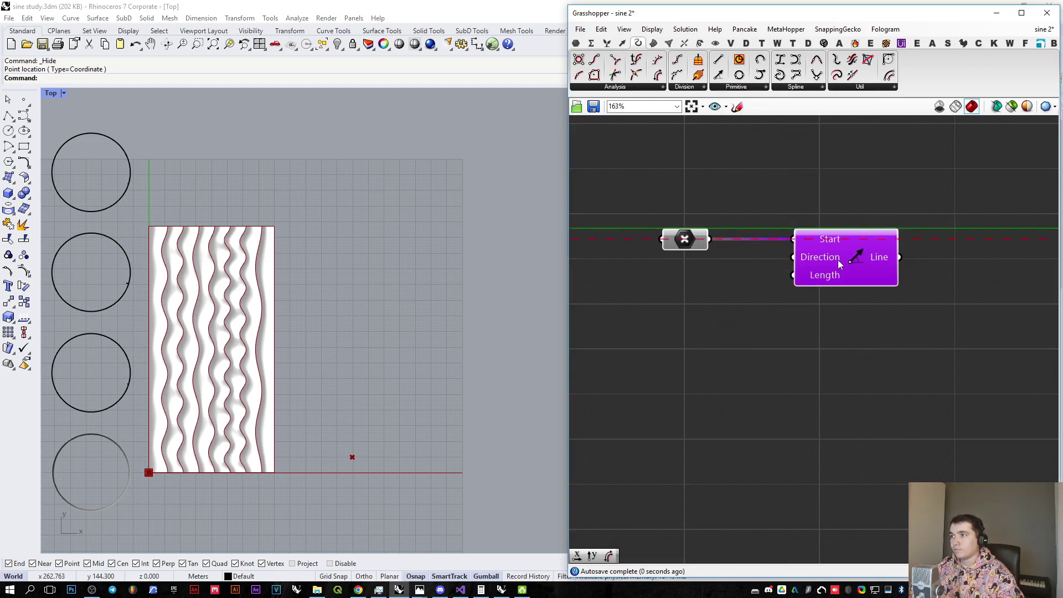
Step: Add a Unit Y vector component and connect it to the Direction input of Line SDL
drag(838, 260, 686, 288)
double_click(668, 366)
text(y)
click(661, 355)
click(659, 368)
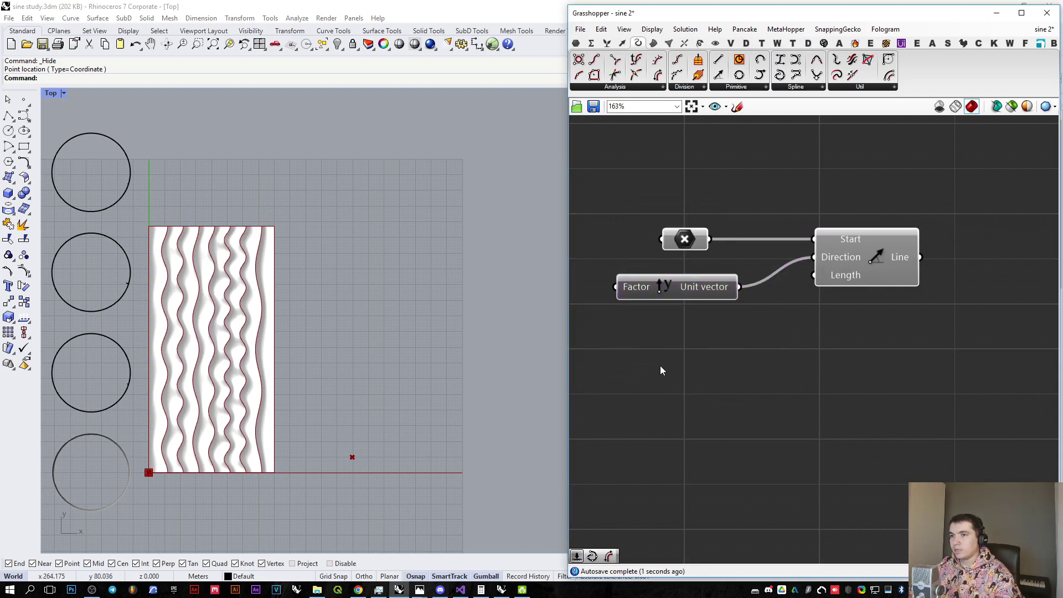
Step: Create a number slider set to 200 and connect it to the Length input of Line SDL
double_click(659, 368)
key(Escape)
double_click(687, 376)
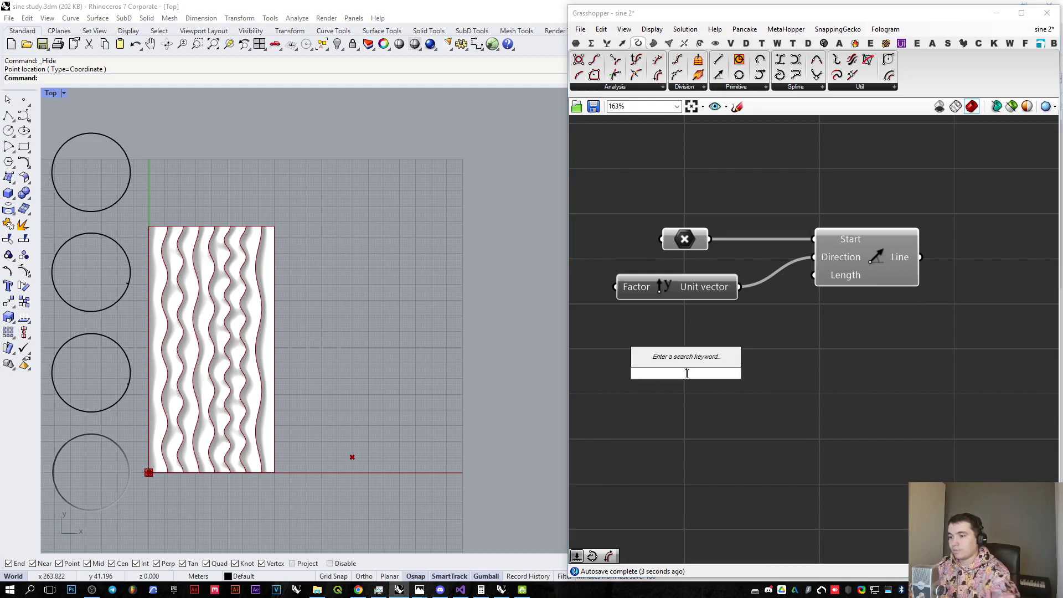
text(200)
key(Return)
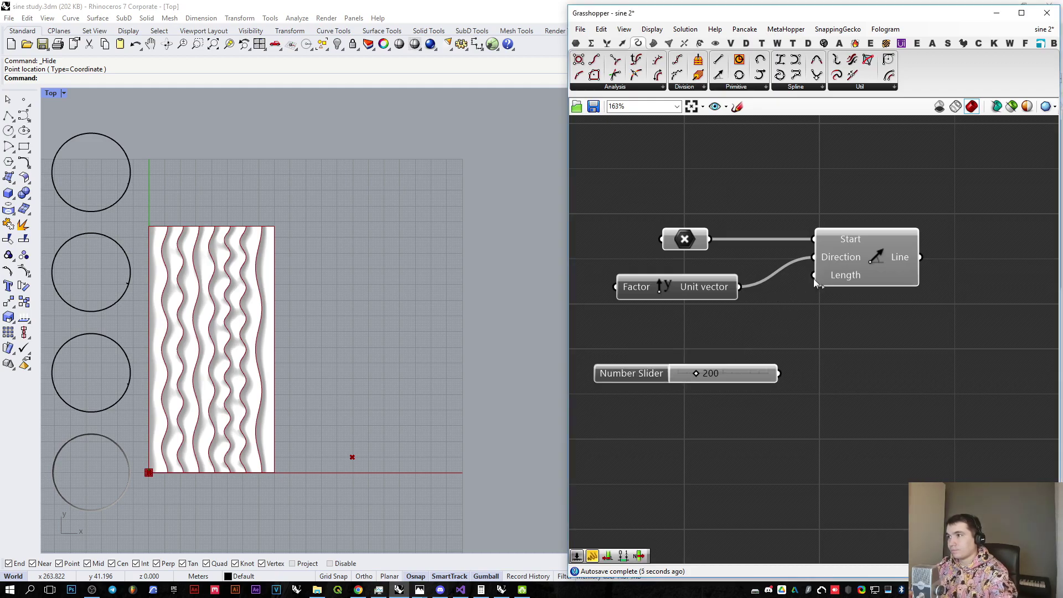
drag(813, 276, 753, 374)
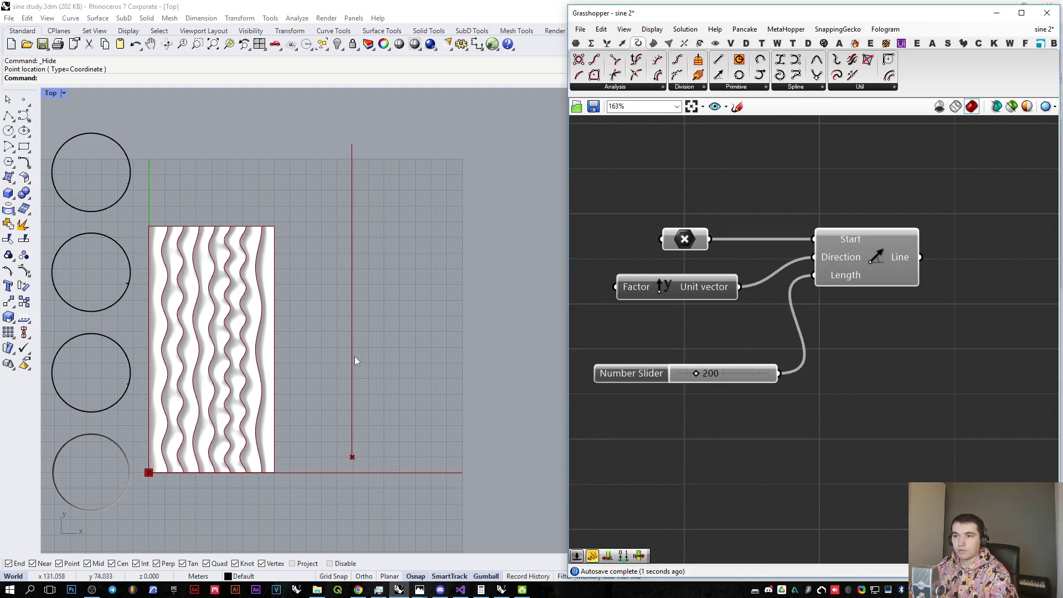
right_drag(373, 344, 384, 354)
Step: Add a Divide Curve component and connect the Line SDL output to its Curve input
right_drag(797, 372, 762, 377)
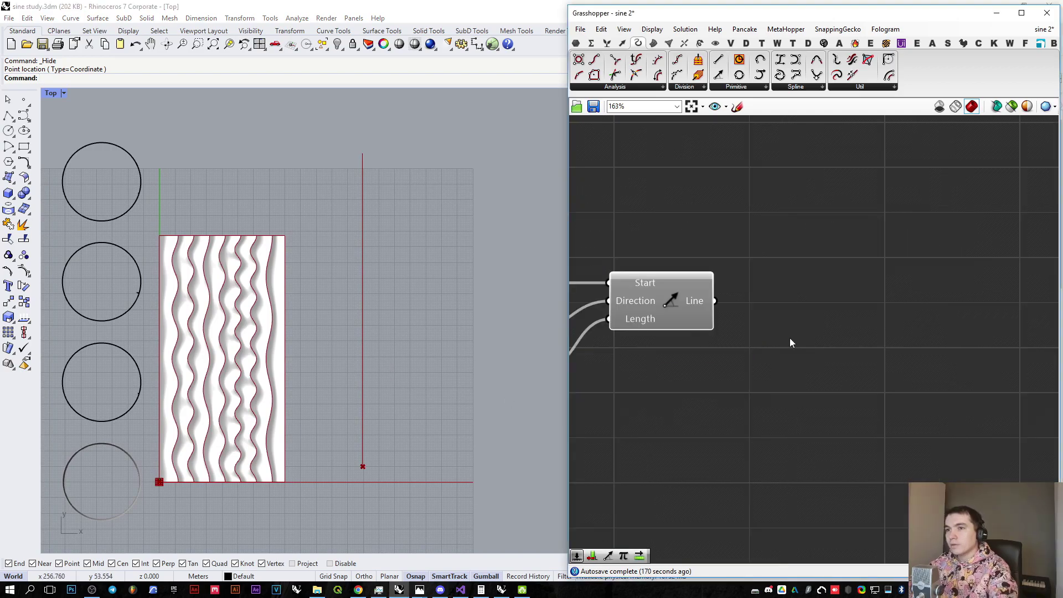
right_drag(790, 338, 846, 347)
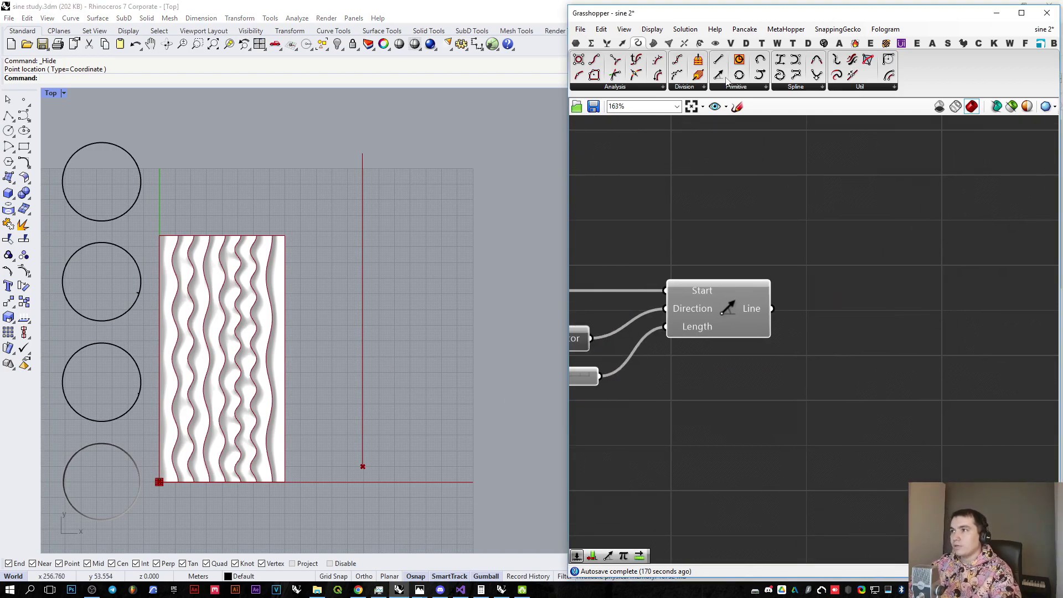
click(688, 92)
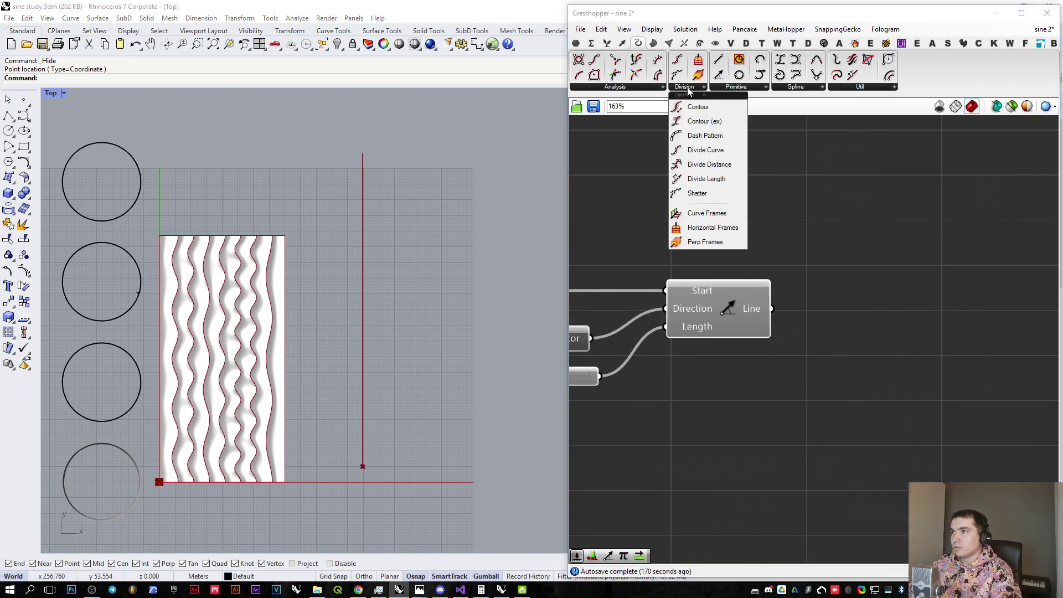
click(704, 150)
click(932, 336)
drag(772, 309, 867, 309)
Step: Show name labels above the canvas components and align Divide Curve with the Line SDL output
click(576, 43)
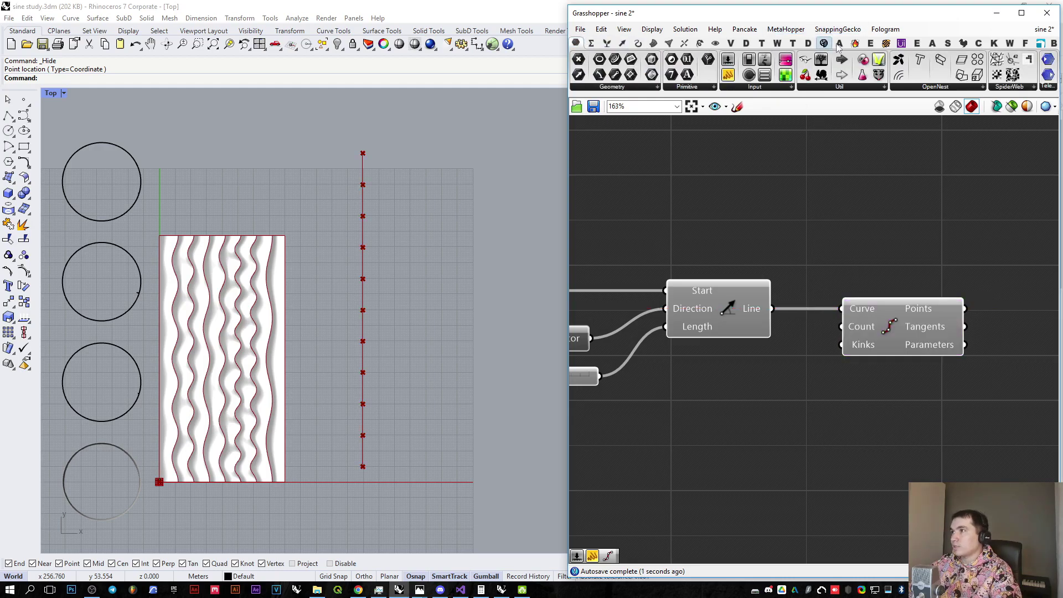
click(806, 59)
right_drag(847, 223, 867, 351)
drag(858, 314, 873, 129)
right_drag(873, 292, 877, 183)
right_drag(942, 428, 911, 357)
mouse_move(883, 316)
mouse_down()
mouse_move(865, 316)
mouse_move(874, 316)
mouse_up()
click(868, 260)
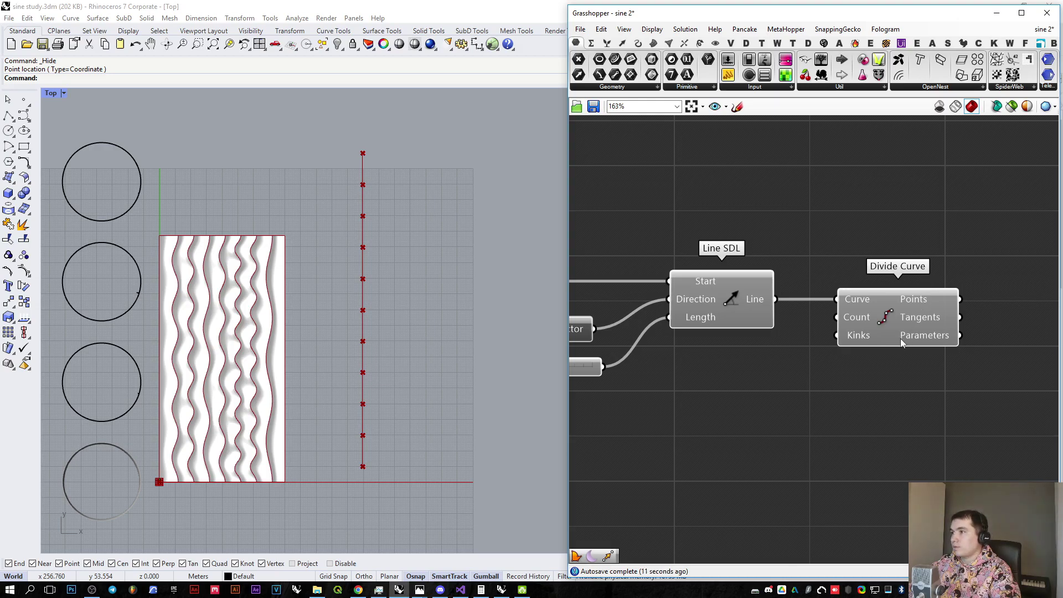
drag(880, 316, 868, 317)
click(860, 381)
Step: Create a number slider set to 50 and connect it to the Count input of Divide Curve
double_click(765, 375)
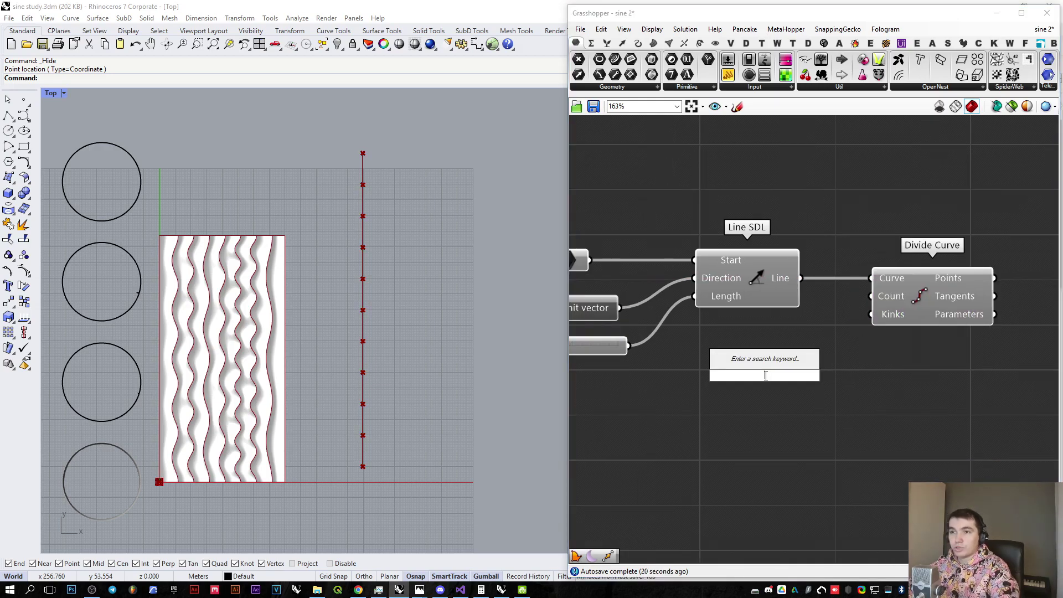
text(50)
key(Return)
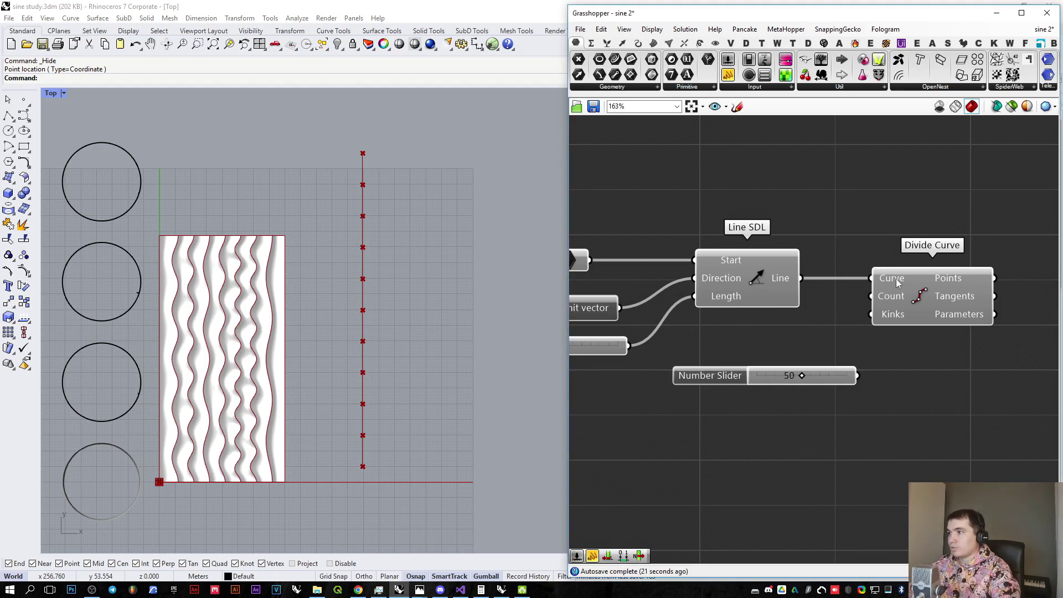
drag(873, 296, 823, 383)
scroll(780, 370, up, 3)
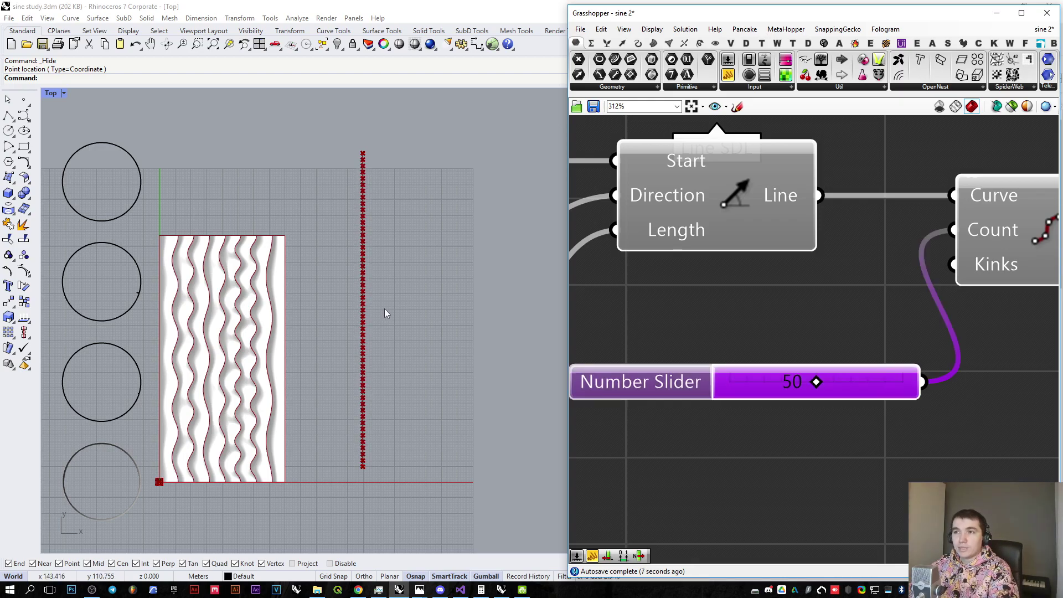
Step: Compare the division points on the vertical line with the wavy panel's curves in the Top view
scroll(366, 244, up, 3)
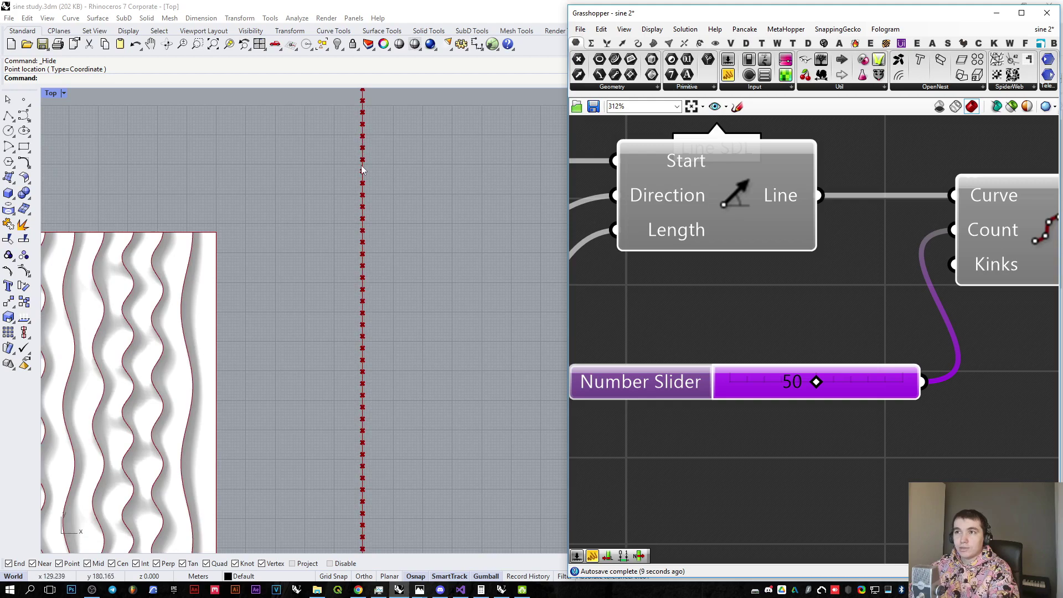
scroll(374, 247, down, 2)
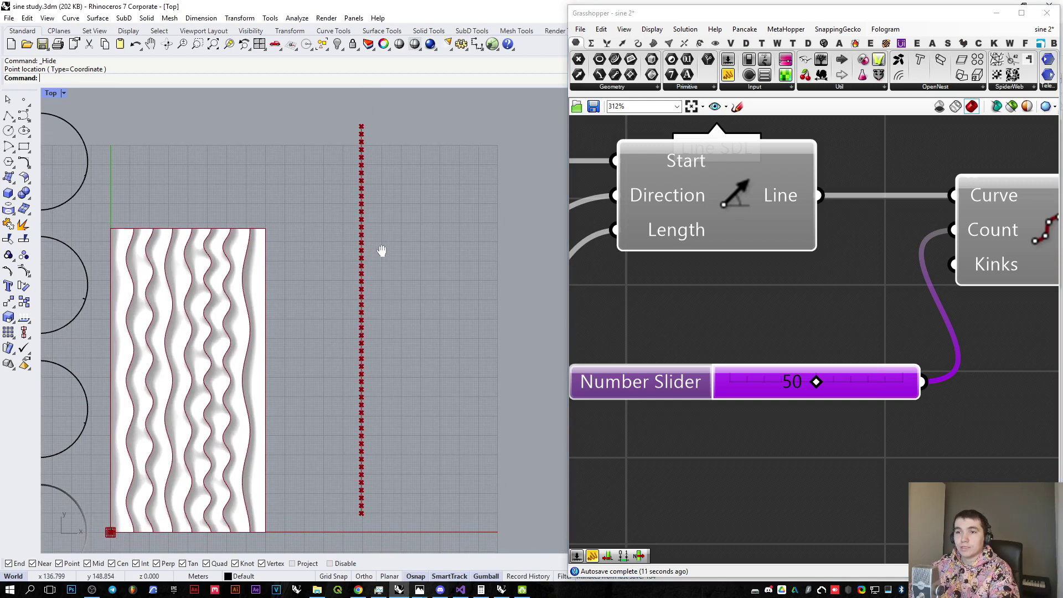
scroll(209, 242, up, 5)
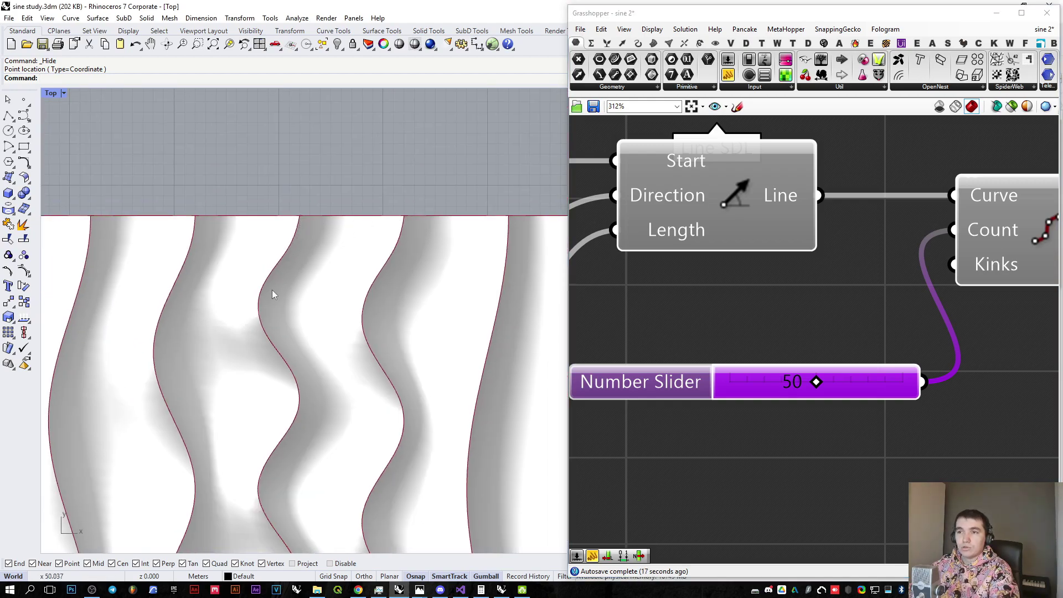
scroll(272, 294, down, 5)
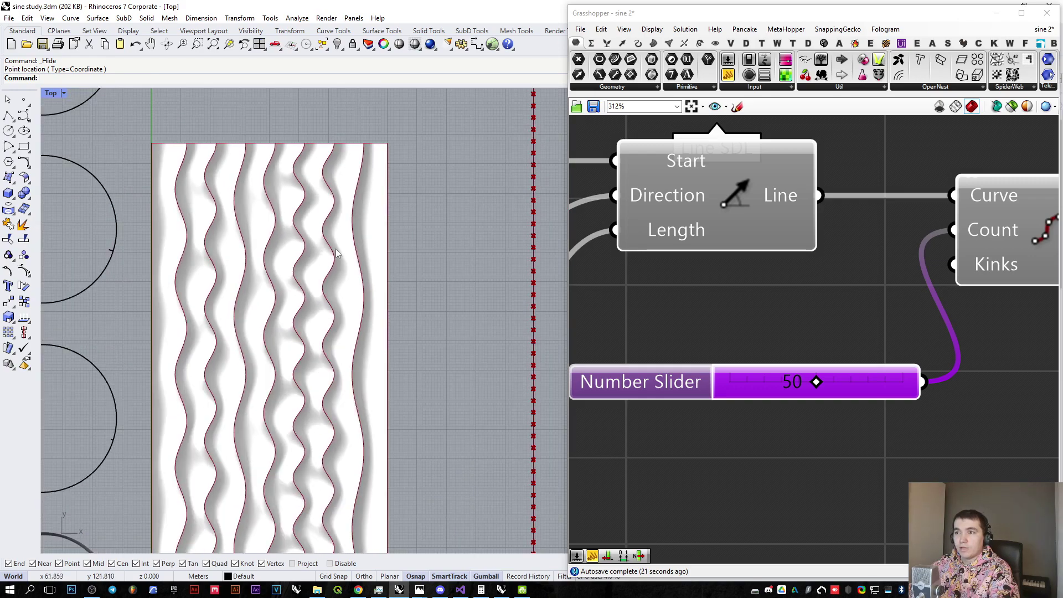
scroll(336, 248, down, 2)
mouse_move(330, 218)
right_down()
mouse_move(305, 238)
mouse_move(356, 311)
mouse_move(351, 356)
mouse_move(347, 344)
right_up()
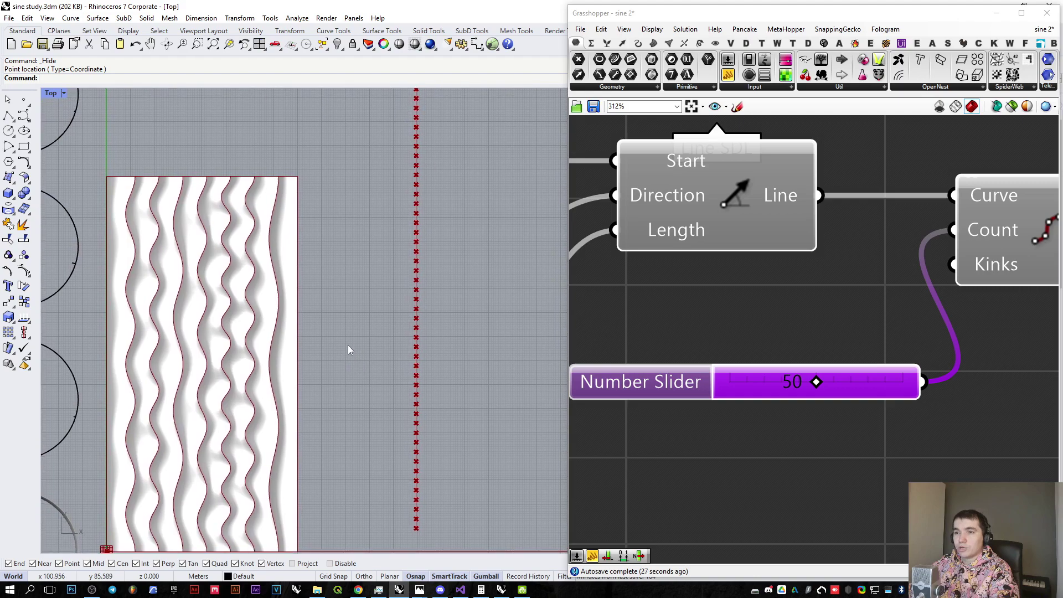
scroll(348, 344, down, 1)
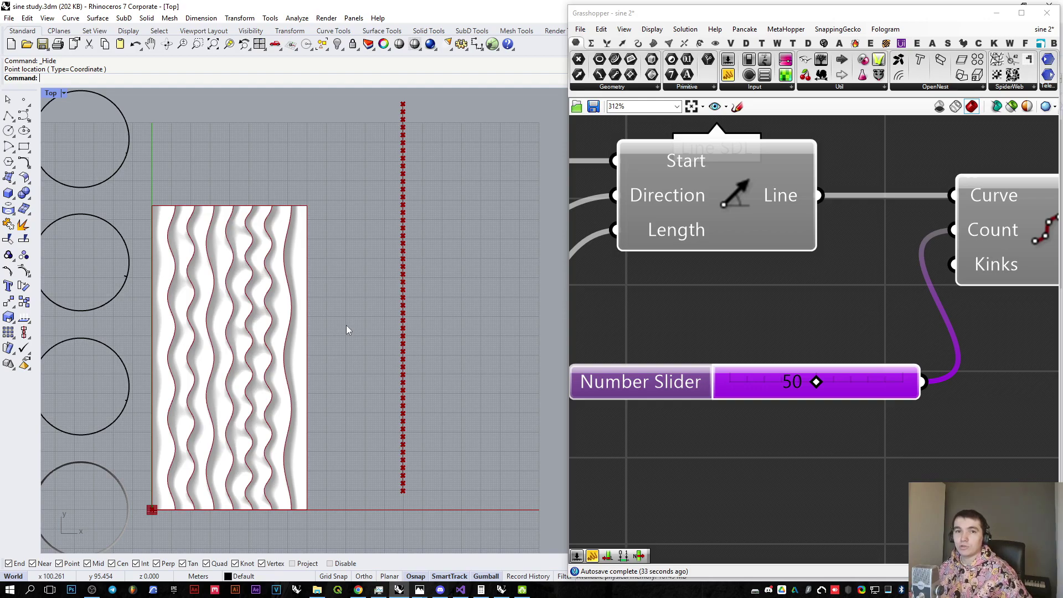
Step: Align the Count number slider beneath Line SDL and tidy the position of Divide Curve beside it
scroll(775, 332, down, 3)
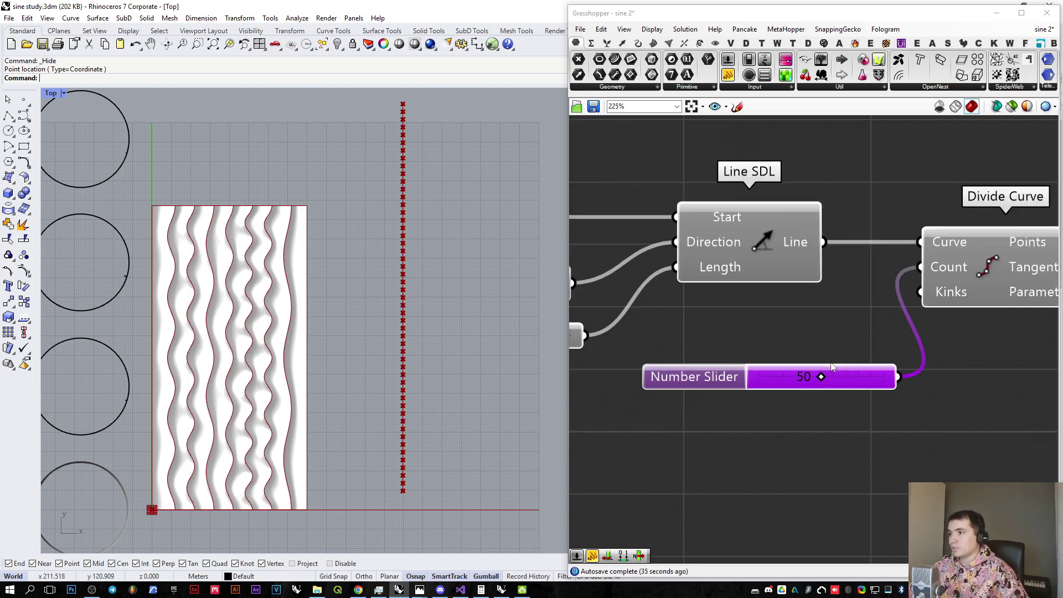
drag(855, 397, 807, 408)
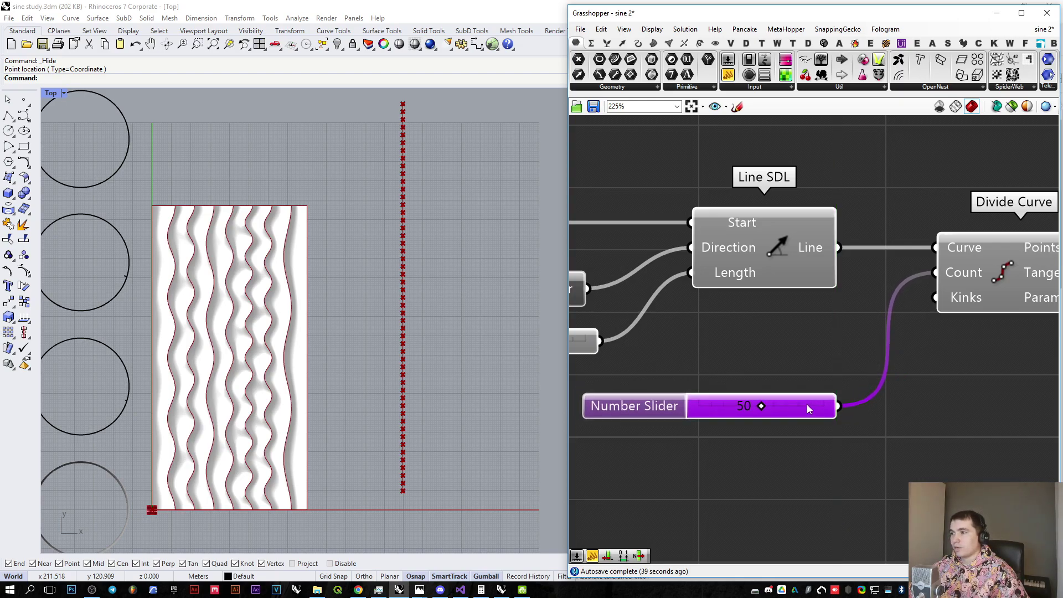
click(818, 368)
right_drag(819, 364, 698, 361)
scroll(699, 359, down, 1)
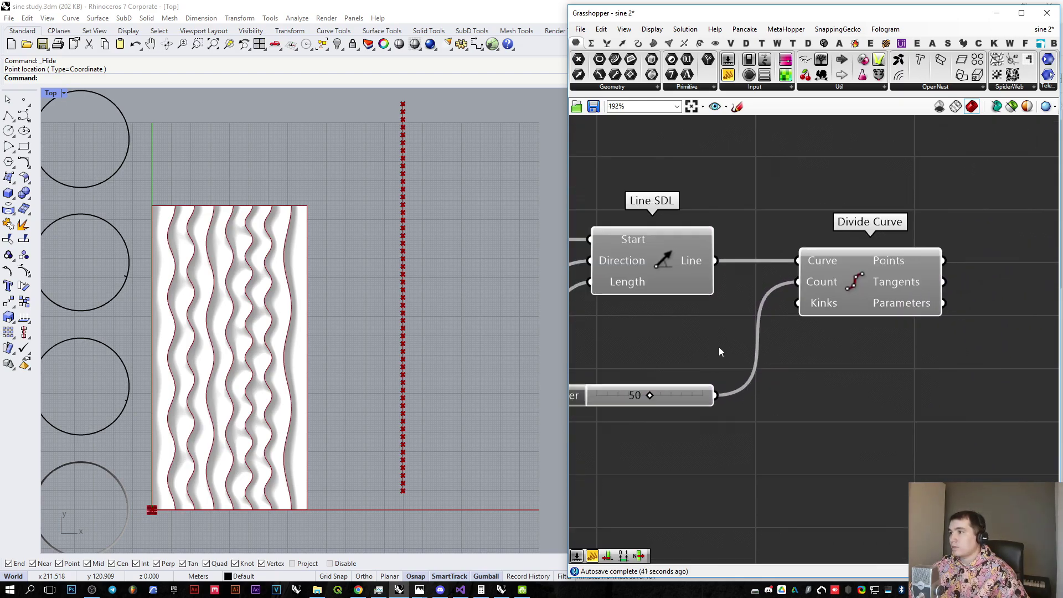
drag(861, 290, 848, 291)
click(848, 341)
right_drag(865, 350, 718, 402)
scroll(780, 339, down, 1)
click(781, 340)
right_drag(802, 399, 734, 385)
Step: Switch the Rhino viewport from Top to Perspective to show the divided line beside the wavy panel
scroll(406, 407, down, 4)
scroll(404, 389, up, 2)
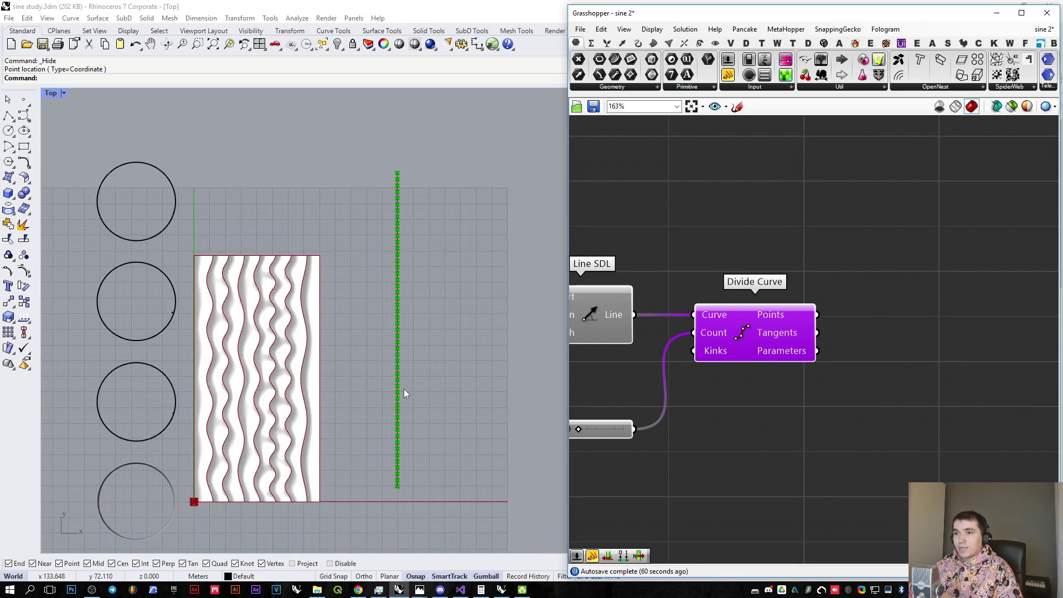
scroll(414, 410, up, 2)
scroll(396, 406, up, 6)
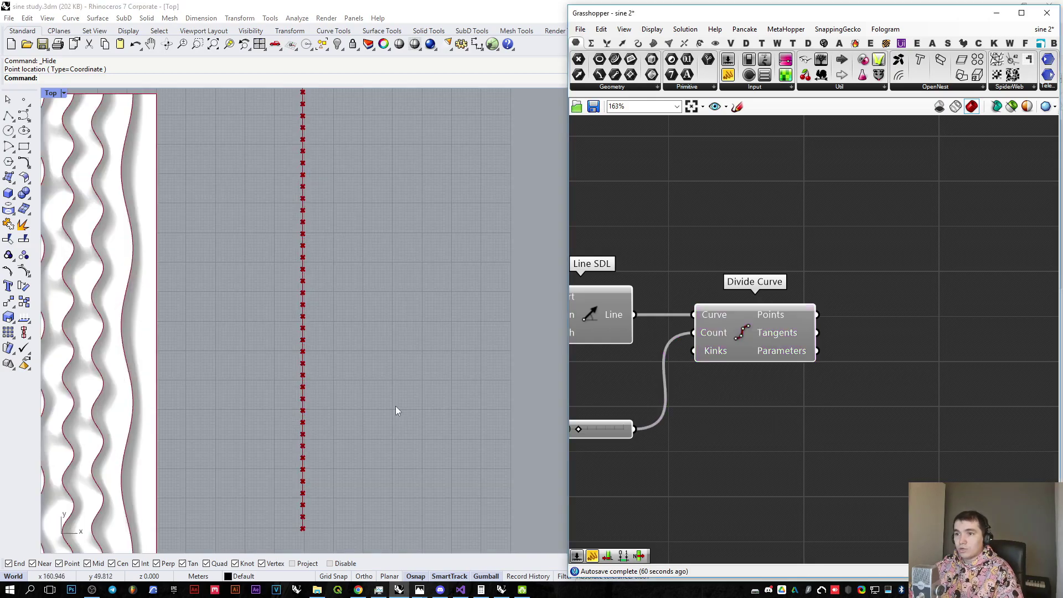
scroll(387, 413, down, 4)
right_drag(382, 419, 354, 440)
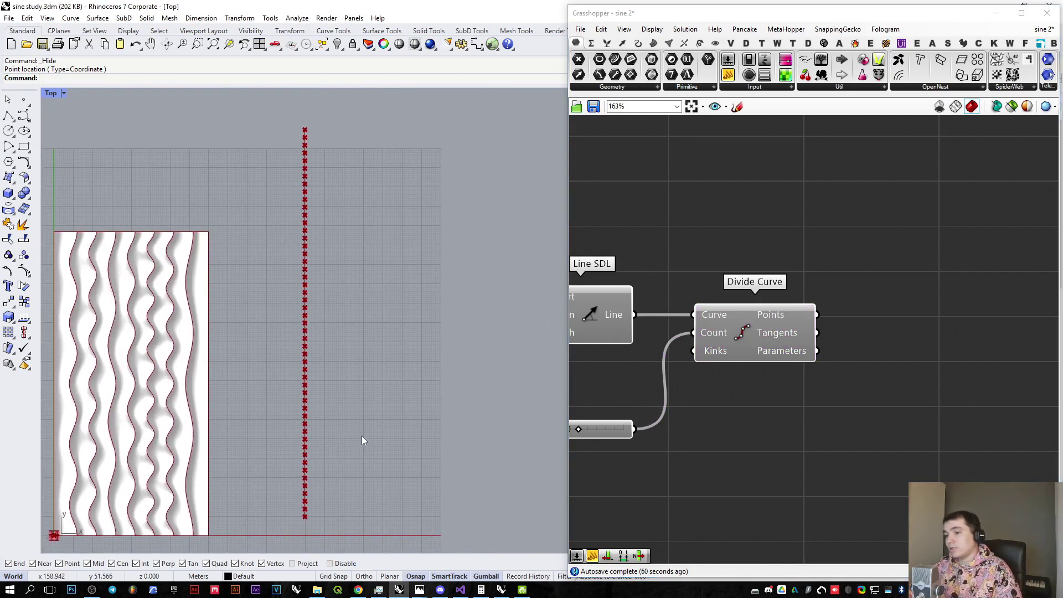
key(ctrl+Print)
key(Escape)
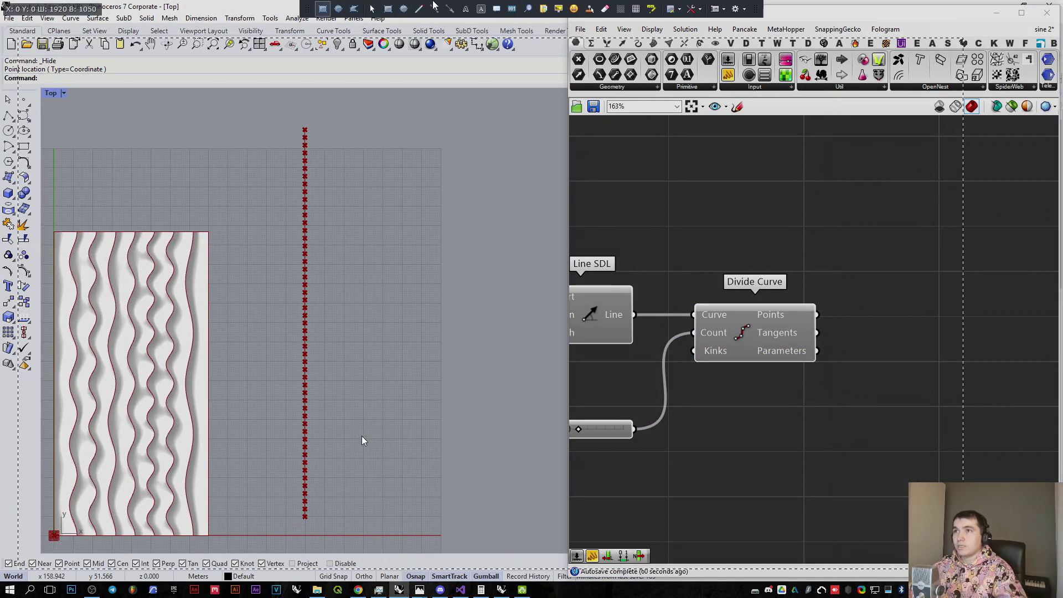
double_click(45, 96)
double_click(448, 93)
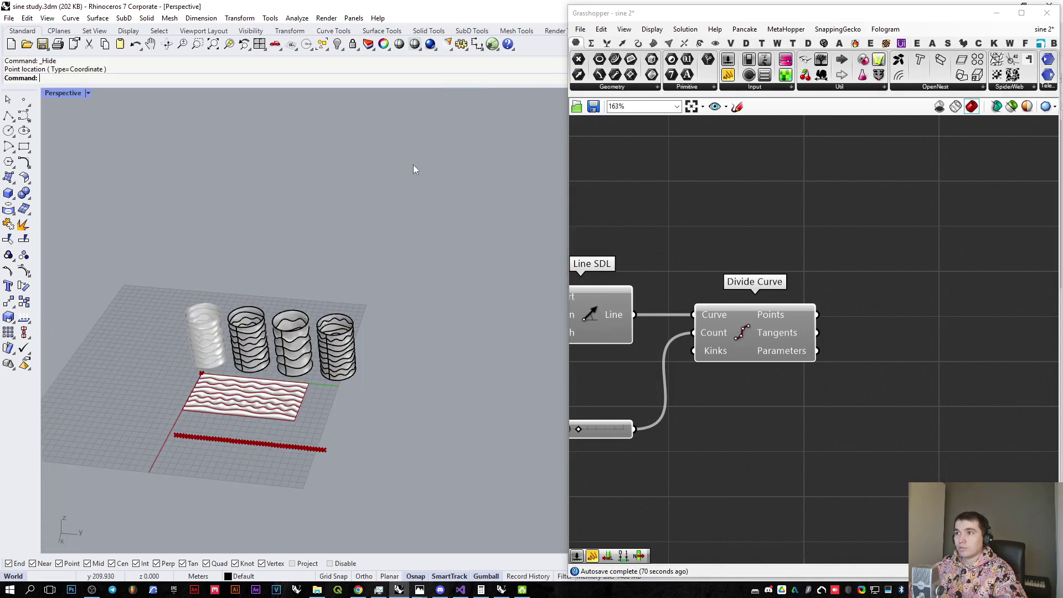
scroll(373, 367, up, 5)
Step: Sketch X and Y axes, point offset arrows and a wave over the divided line as a temporary screen annotation
key(Print)
mouse_move(553, 419)
mouse_down()
mouse_move(594, 422)
mouse_move(576, 441)
mouse_up()
drag(552, 374, 572, 393)
drag(569, 373, 551, 400)
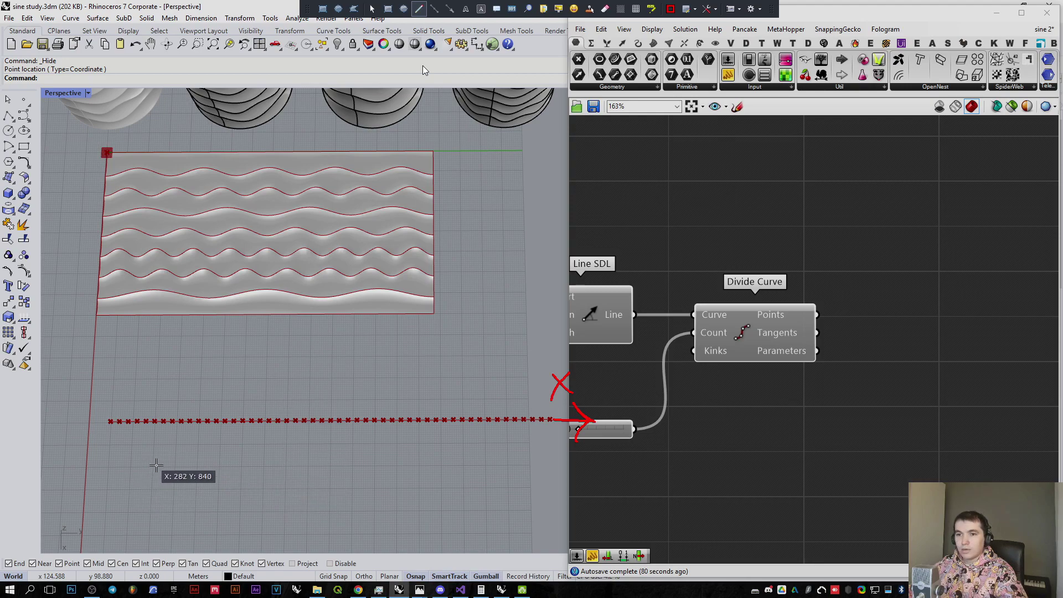
mouse_move(153, 470)
mouse_down()
mouse_move(160, 349)
mouse_move(178, 341)
mouse_move(178, 356)
mouse_up()
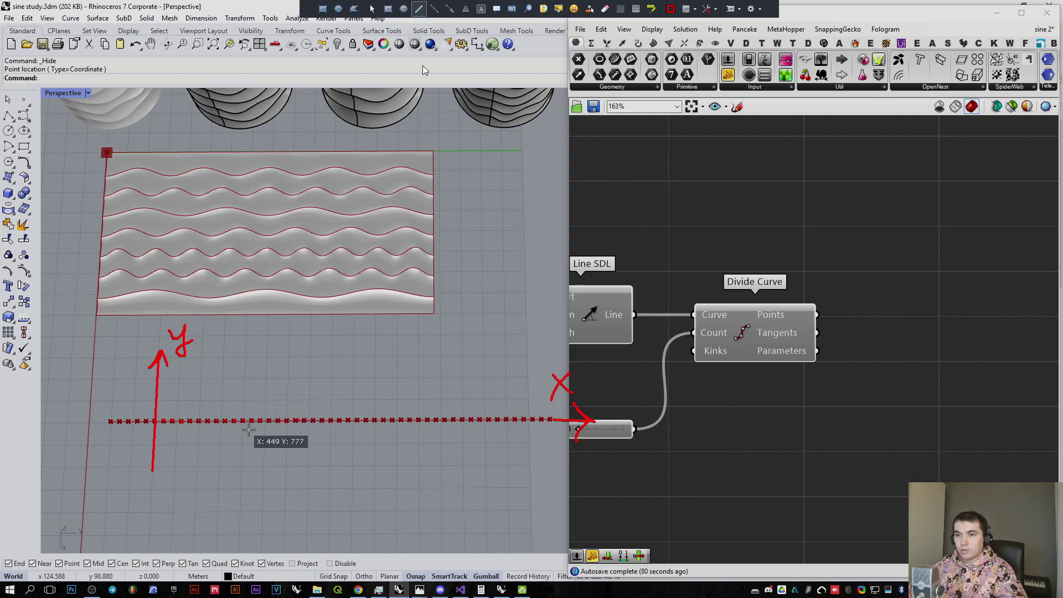
mouse_move(164, 420)
mouse_down()
mouse_move(176, 391)
mouse_move(176, 407)
mouse_move(178, 394)
mouse_move(201, 409)
mouse_move(208, 437)
mouse_move(244, 462)
mouse_up()
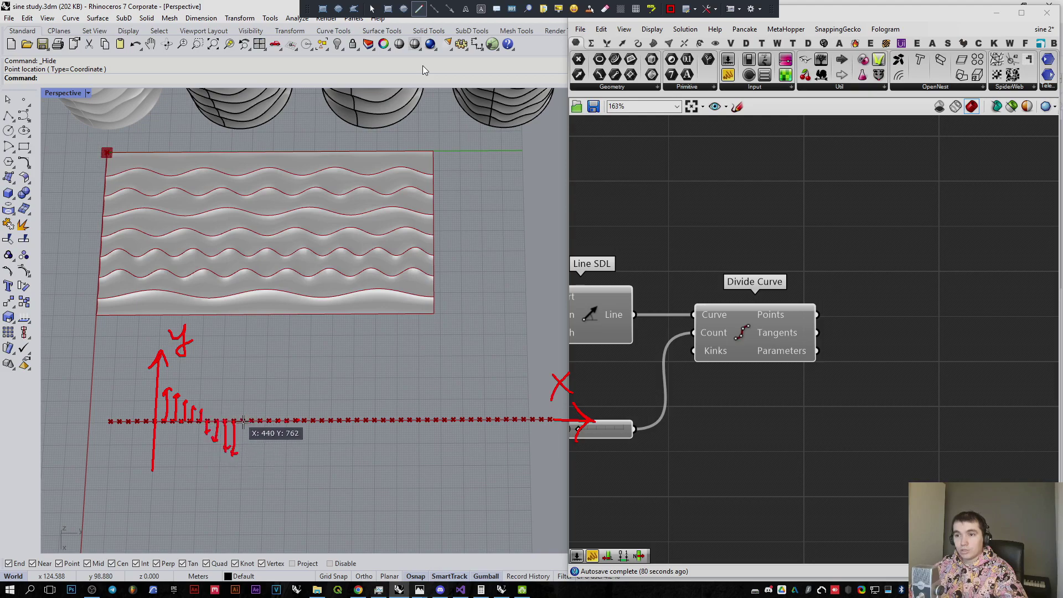
mouse_move(150, 383)
mouse_down()
mouse_move(271, 460)
mouse_move(349, 389)
mouse_move(459, 464)
mouse_move(573, 369)
mouse_move(591, 372)
mouse_up()
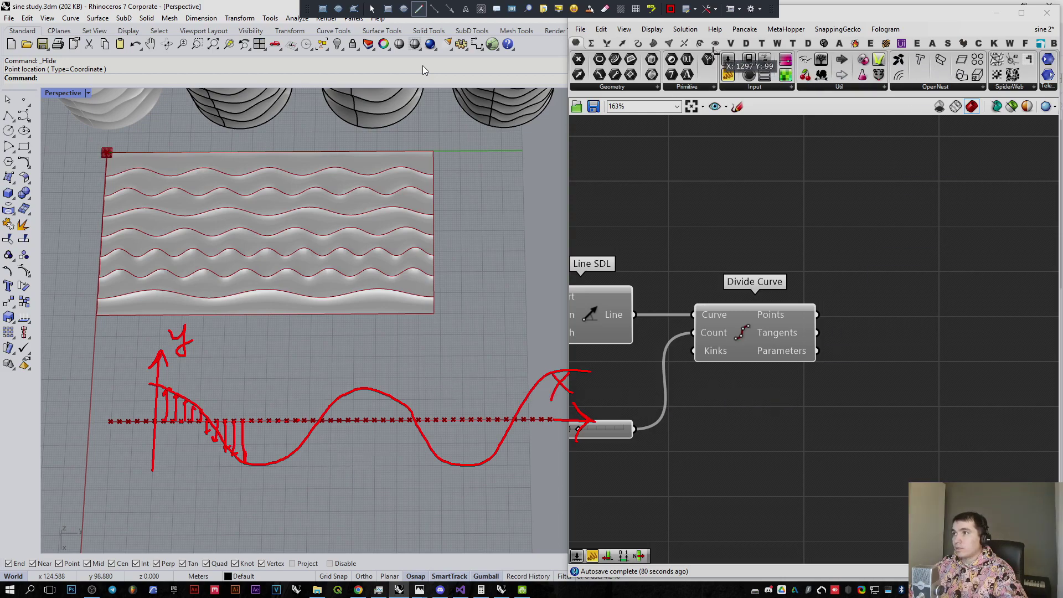
key(Escape)
key(Escape)
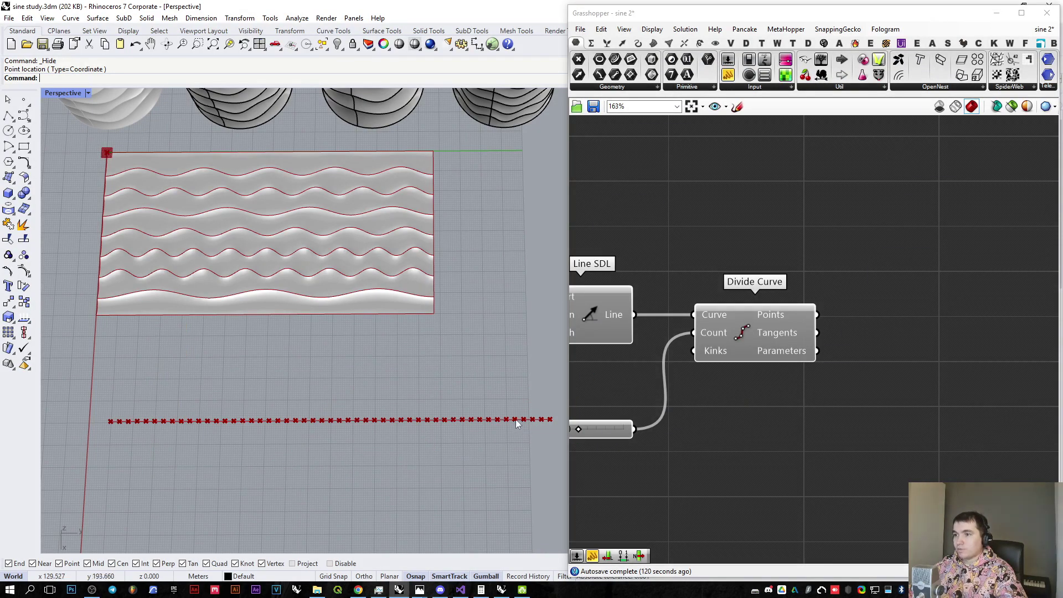
click(739, 344)
click(761, 447)
right_drag(778, 428, 749, 425)
right_drag(862, 347, 838, 339)
double_click(838, 340)
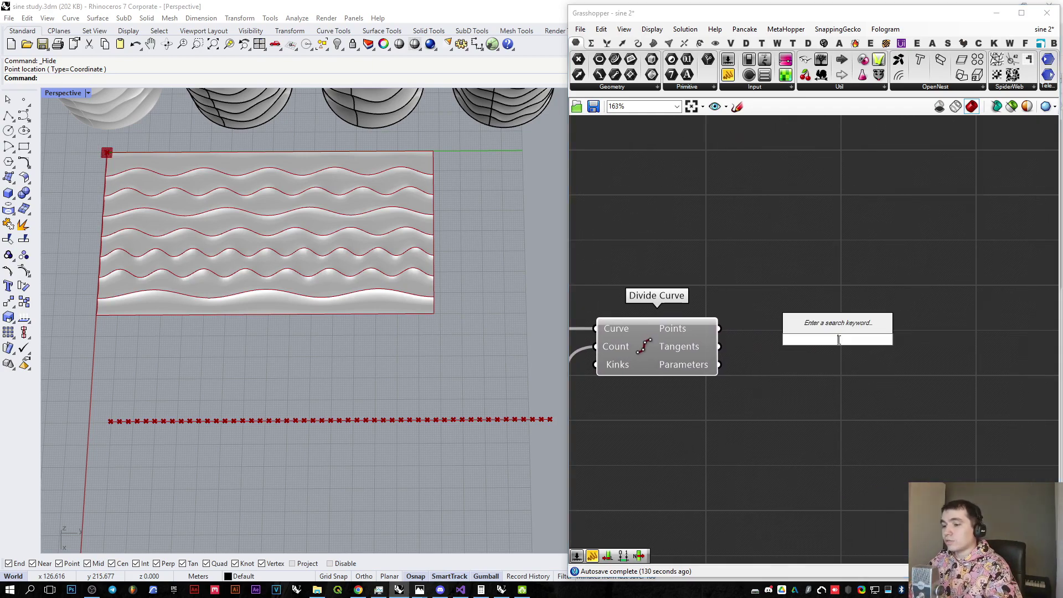
click(803, 281)
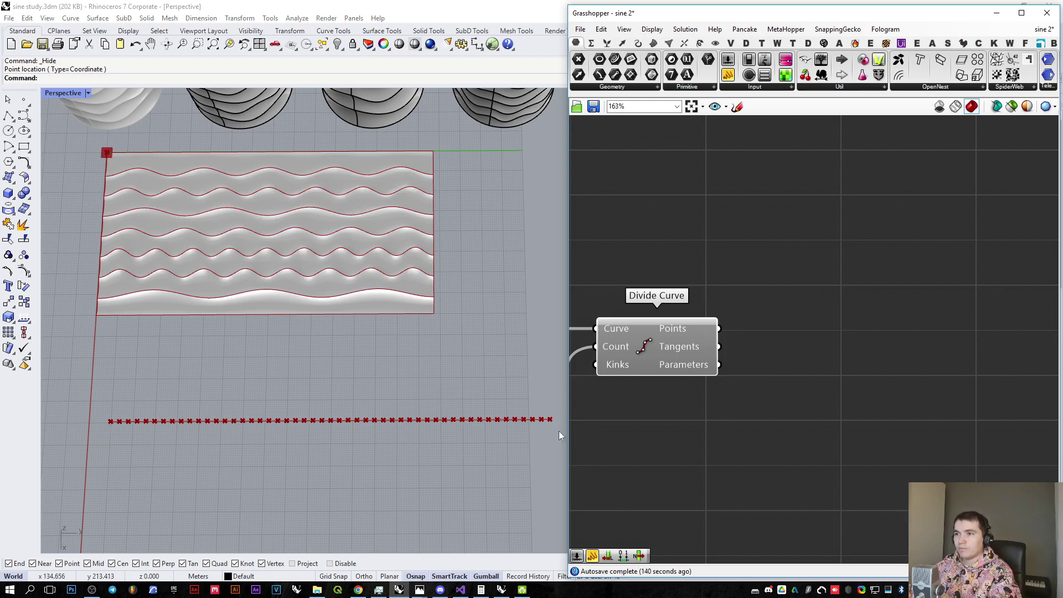
Step: Add a Construct Domain component to the canvas above Divide Curve
right_drag(716, 388, 844, 407)
scroll(773, 368, down, 2)
right_drag(773, 370, 774, 387)
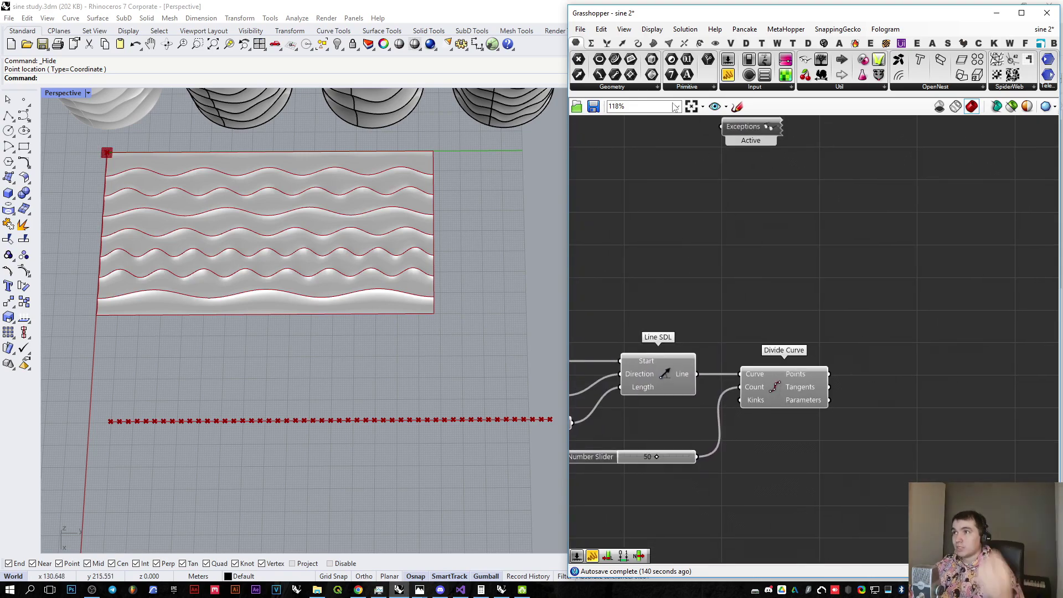
click(591, 43)
click(595, 88)
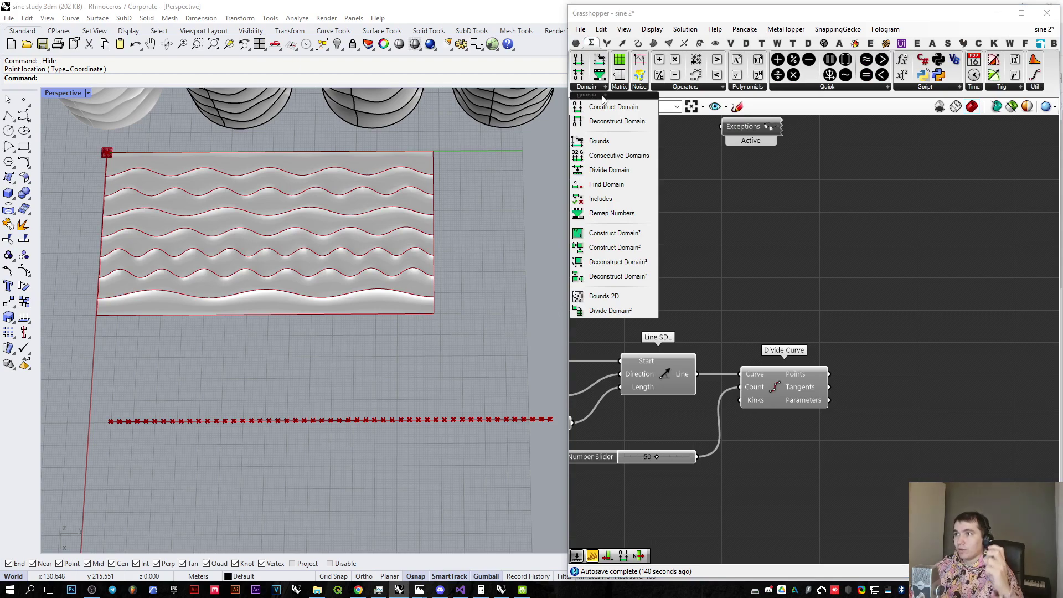
drag(609, 106, 777, 250)
right_drag(777, 251, 842, 297)
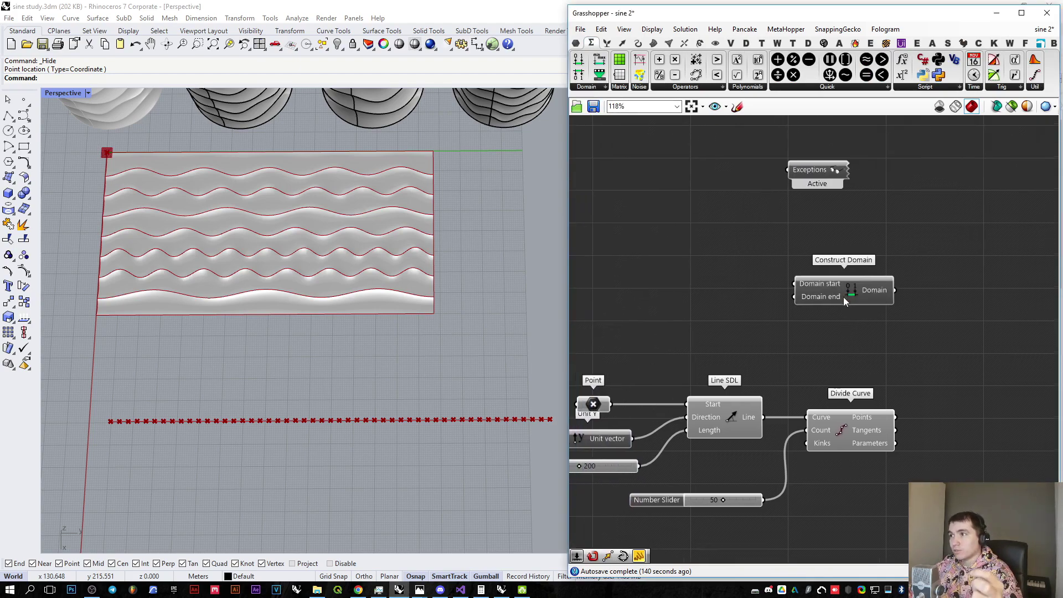
click(843, 297)
right_drag(702, 277, 635, 289)
click(635, 288)
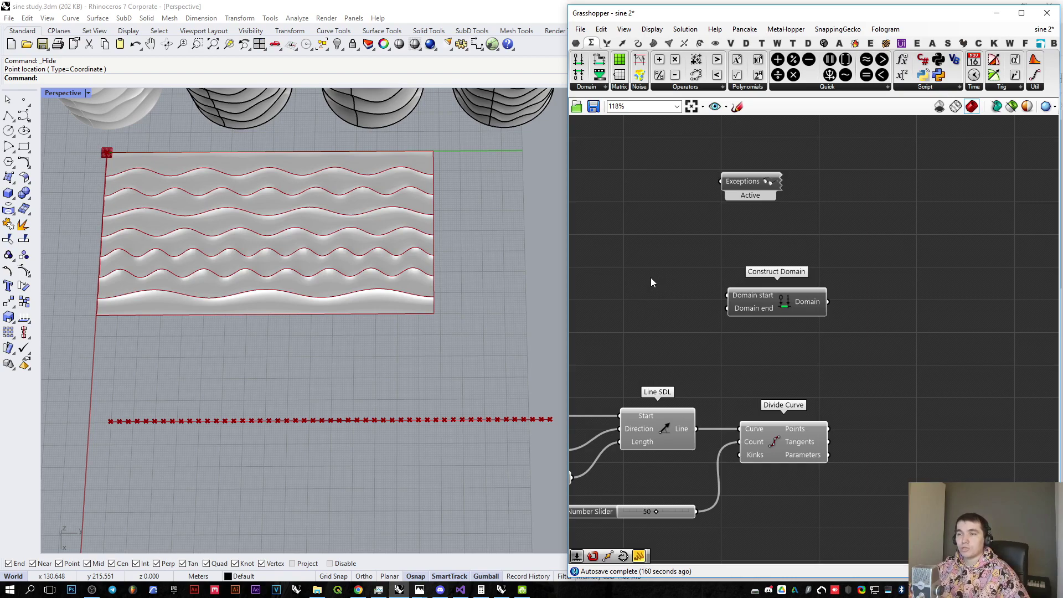
Step: Add a Pi component in front of Construct Domain
scroll(653, 277, up, 3)
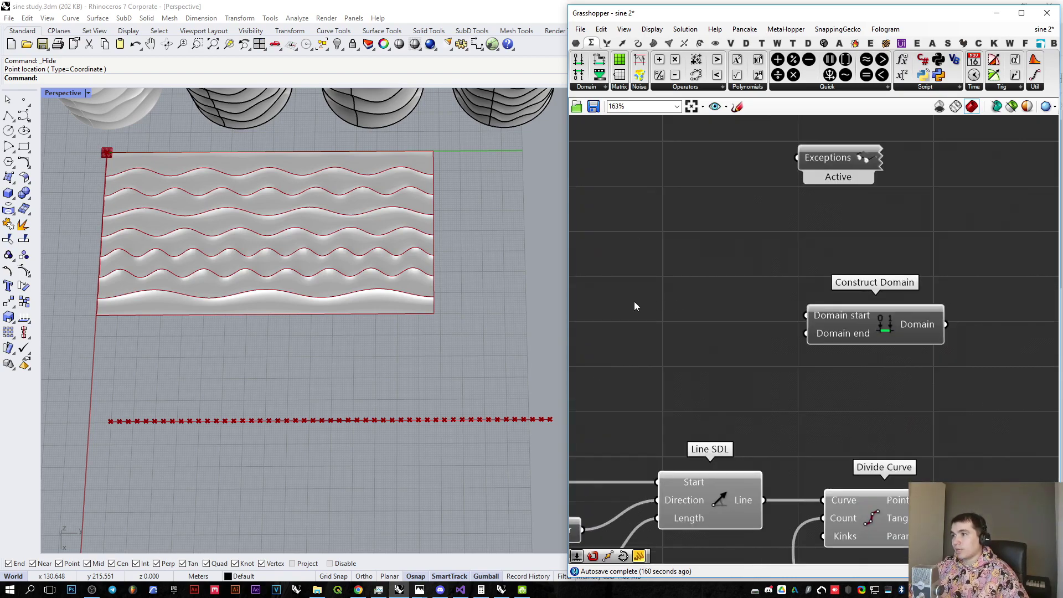
right_drag(635, 306, 725, 311)
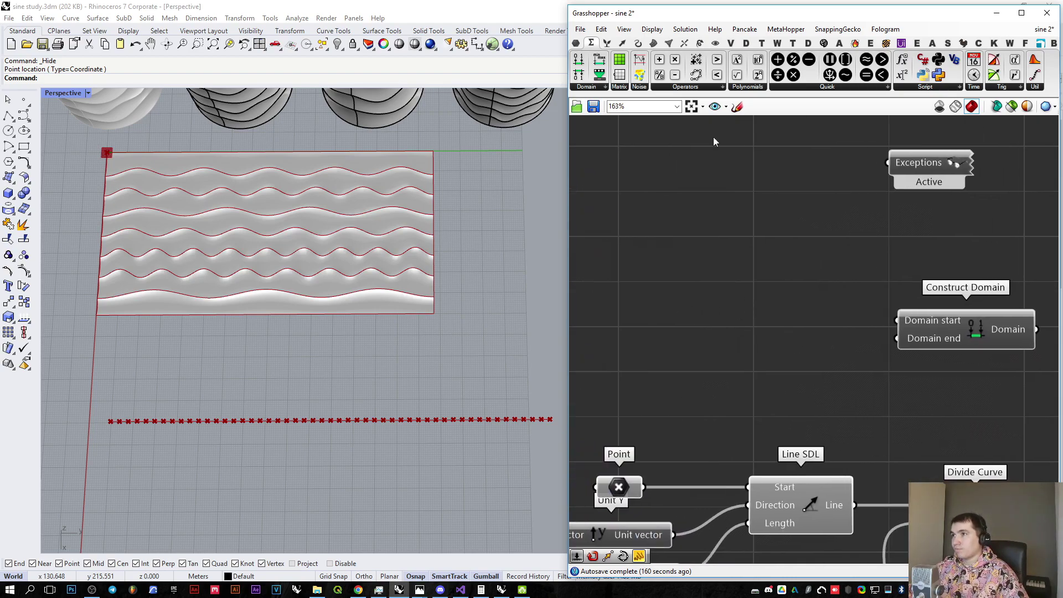
click(1012, 90)
click(1032, 88)
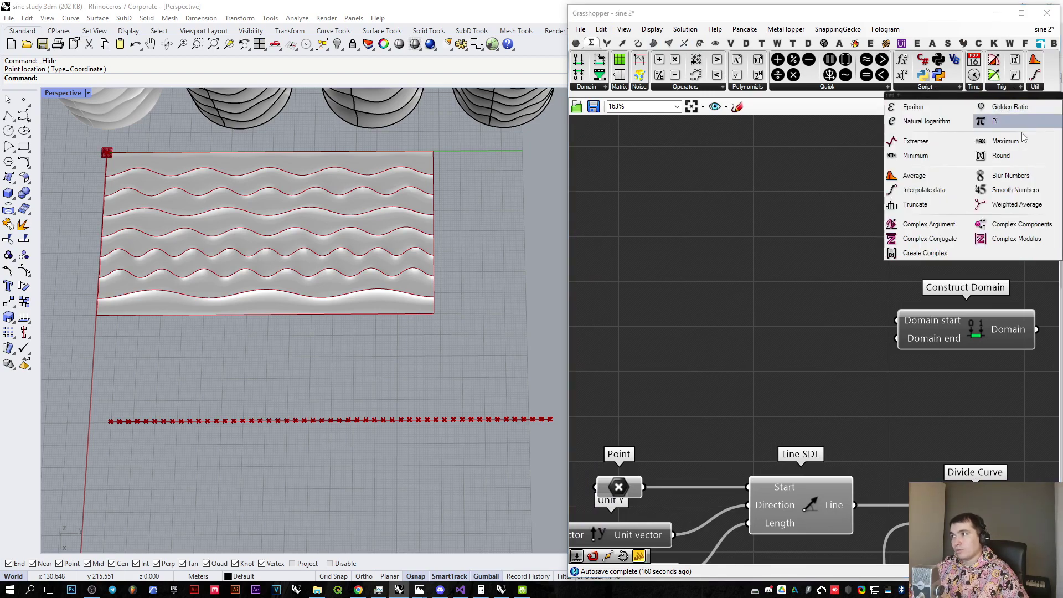
click(1011, 120)
click(743, 321)
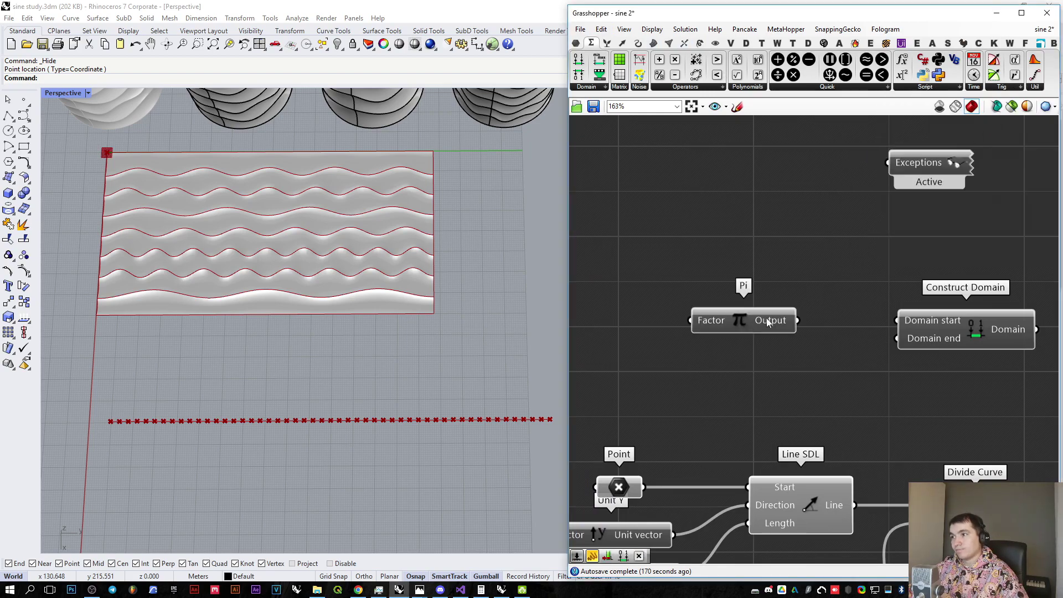
scroll(764, 262, up, 2)
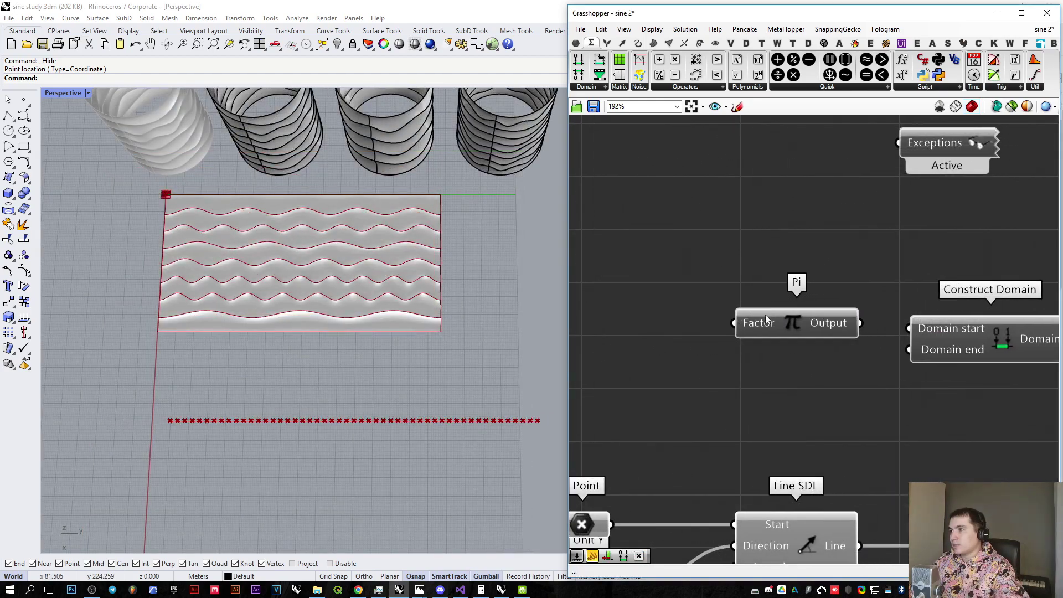
click(782, 331)
Step: Create a panel containing -2, feed it into Pi's Factor and connect Pi's Output to Domain start of Construct Domain
double_click(599, 277)
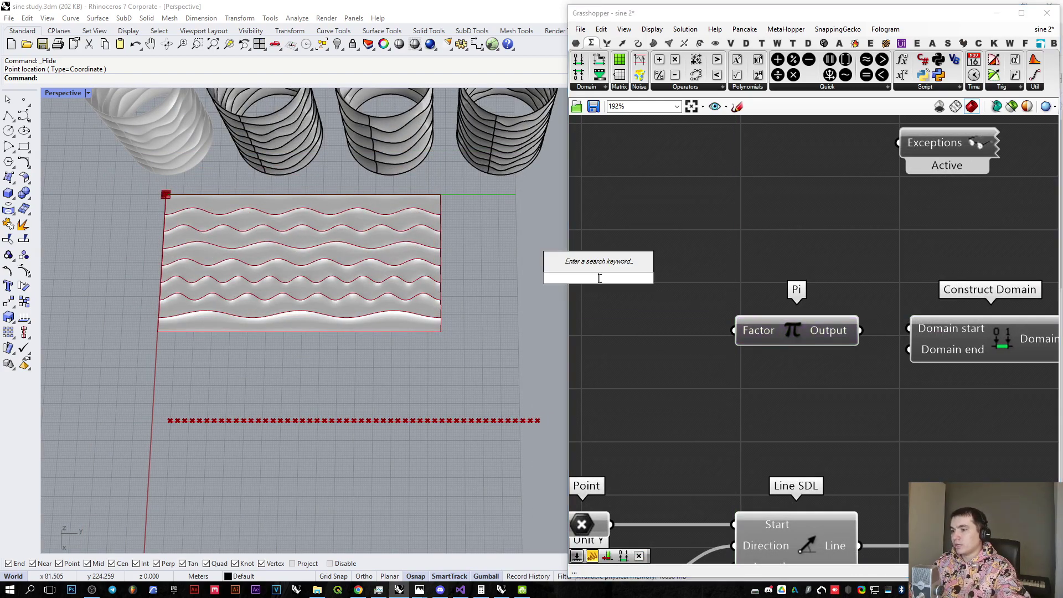
text(//-2)
key(Return)
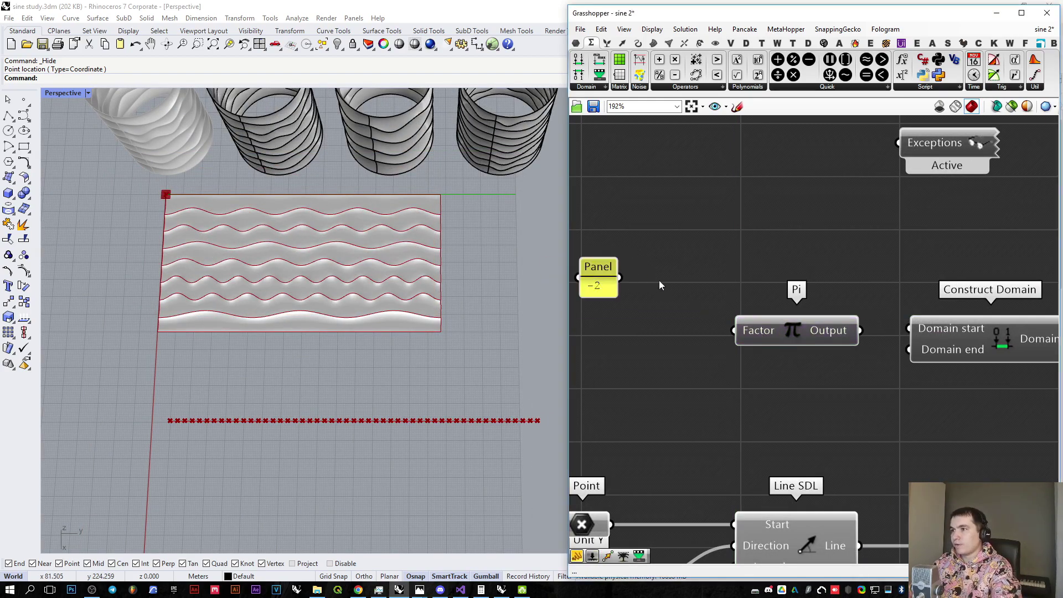
drag(728, 330, 658, 321)
shift+drag(807, 332, 774, 303)
click(863, 337)
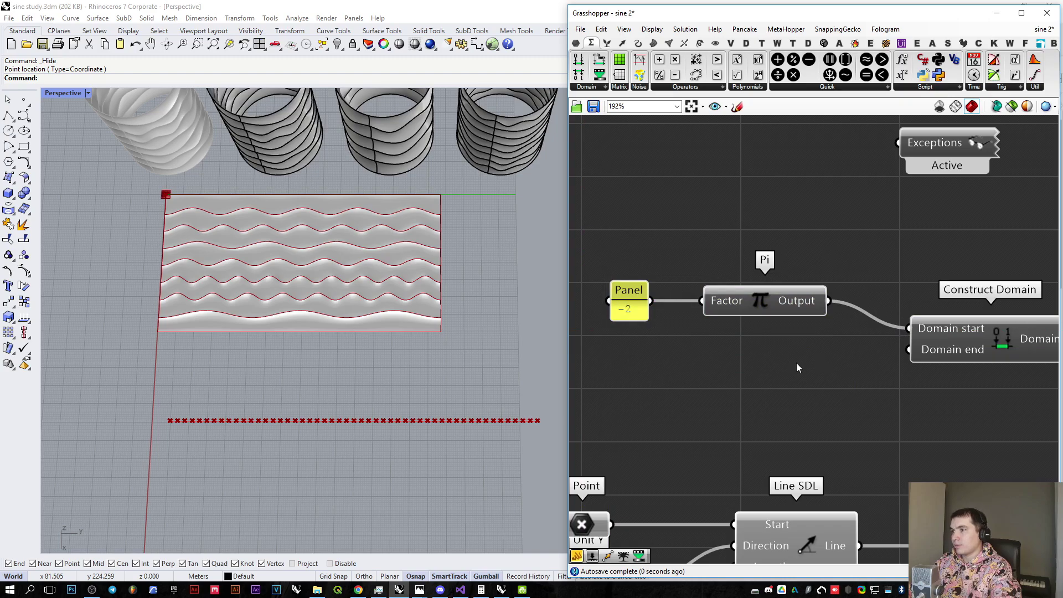
Step: Create a panel containing 2 and connect it through a duplicate Pi component to Domain end of Construct Domain
double_click(643, 365)
text(//2)
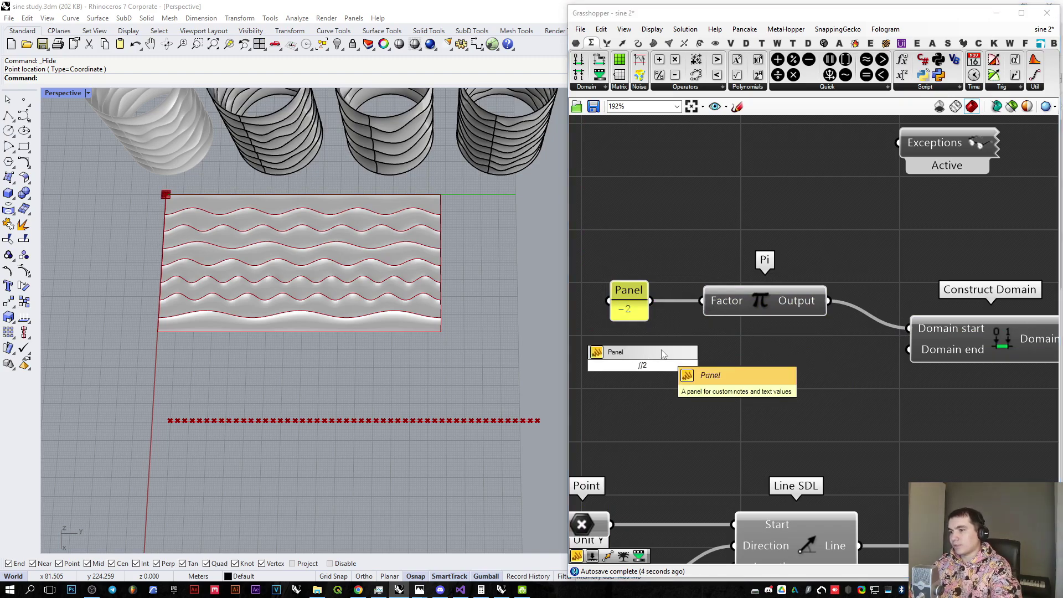
key(Return)
alt+drag(748, 297, 660, 364)
drag(828, 360, 909, 349)
drag(766, 359, 766, 364)
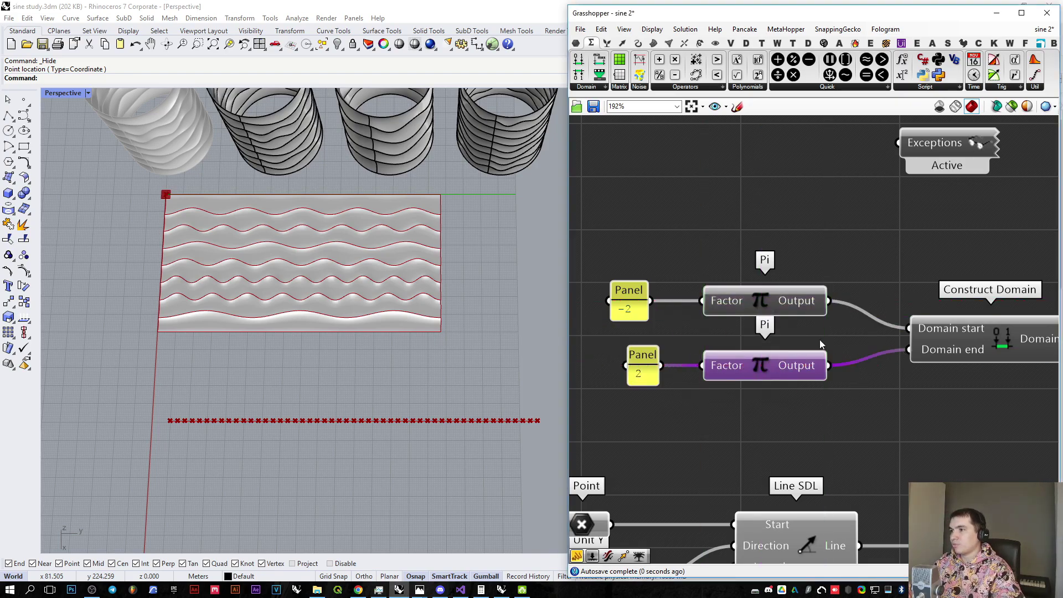
Step: Align the panel containing 2 beneath the panel containing -2
click(819, 340)
drag(644, 362, 628, 359)
click(607, 376)
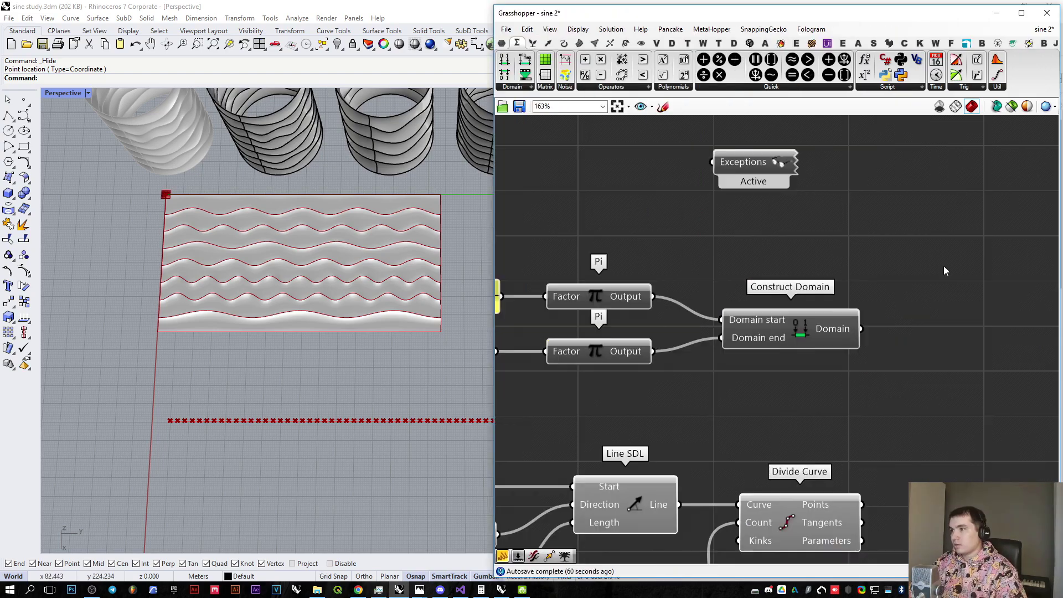
Step: Add a panel connected to the Domain output of Construct Domain, place it beside the component and widen it to fit one line
double_click(943, 266)
text(//)
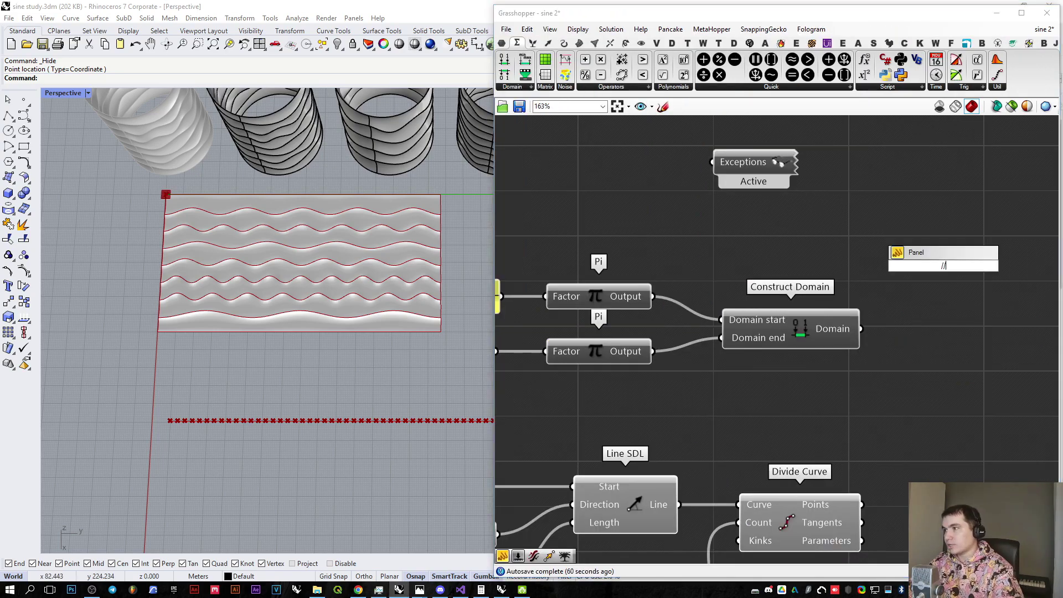
key(Return)
drag(861, 318, 869, 265)
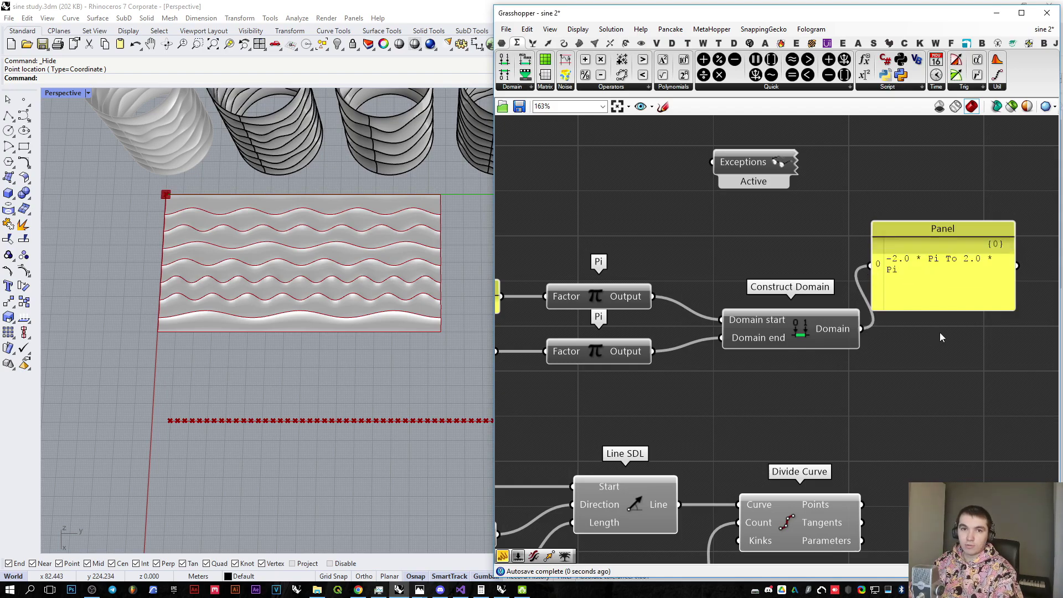
drag(930, 309, 932, 326)
right_drag(941, 301, 840, 316)
drag(843, 315, 881, 370)
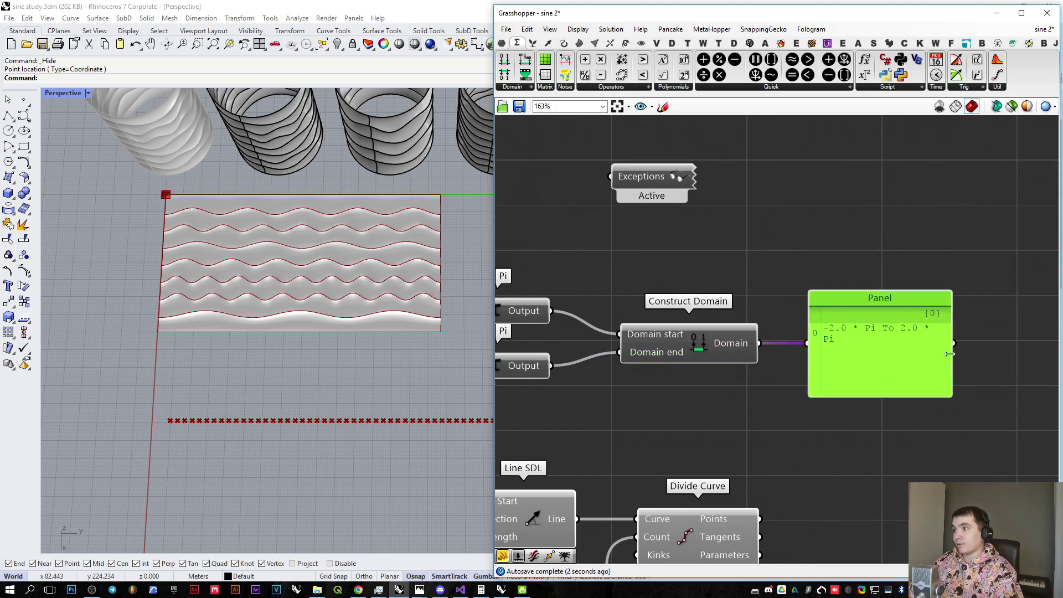
drag(949, 353, 996, 354)
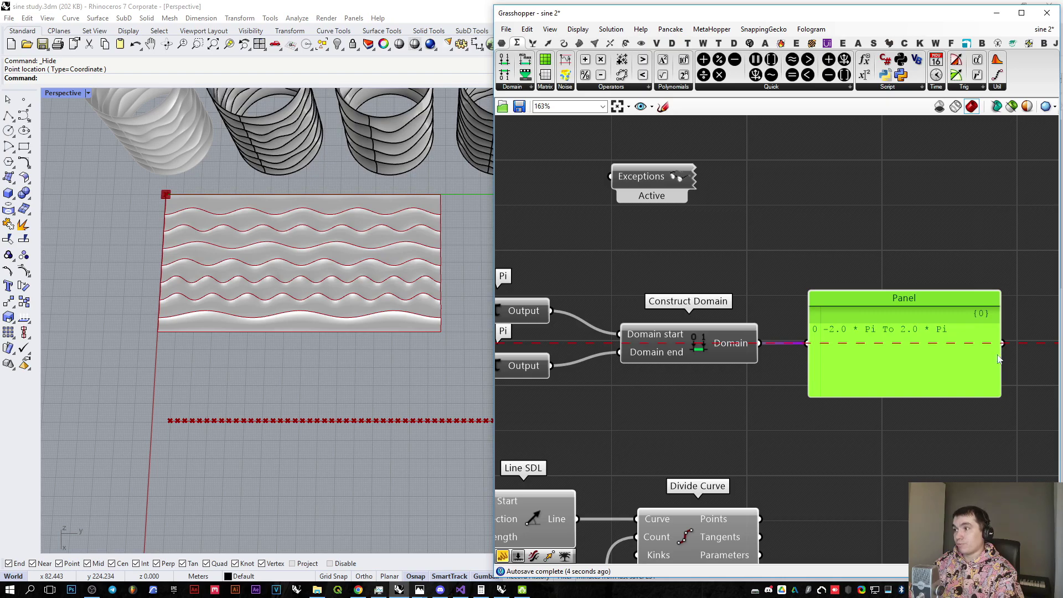
Step: Change the panel feeding the Pi component for Domain start to -1
scroll(939, 346, up, 2)
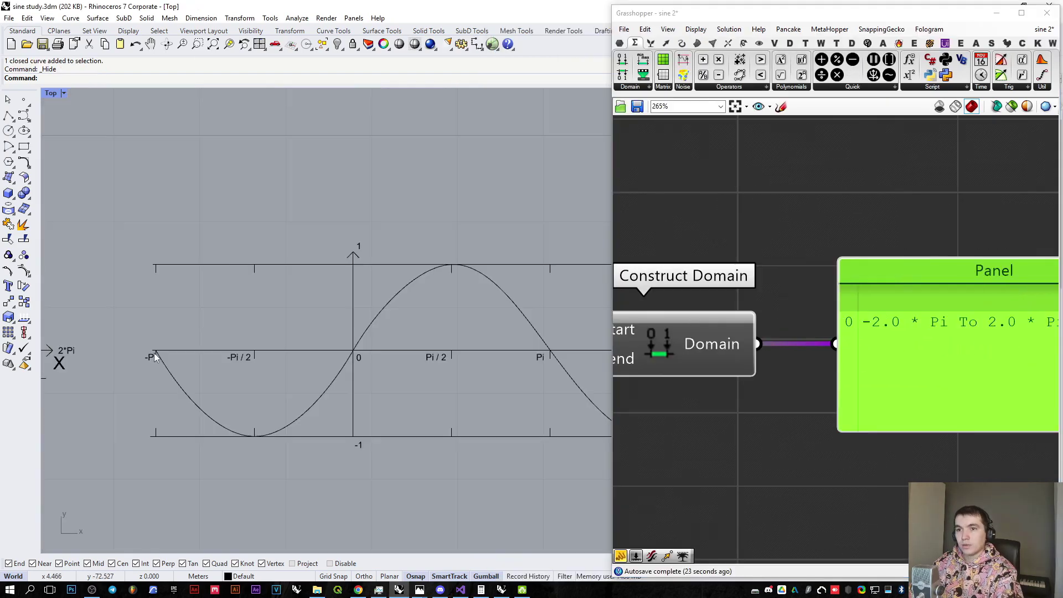
mouse_move(192, 361)
right_down()
mouse_move(278, 361)
mouse_move(180, 347)
right_up()
scroll(772, 368, down, 4)
right_drag(766, 372, 861, 390)
scroll(648, 347, up, 3)
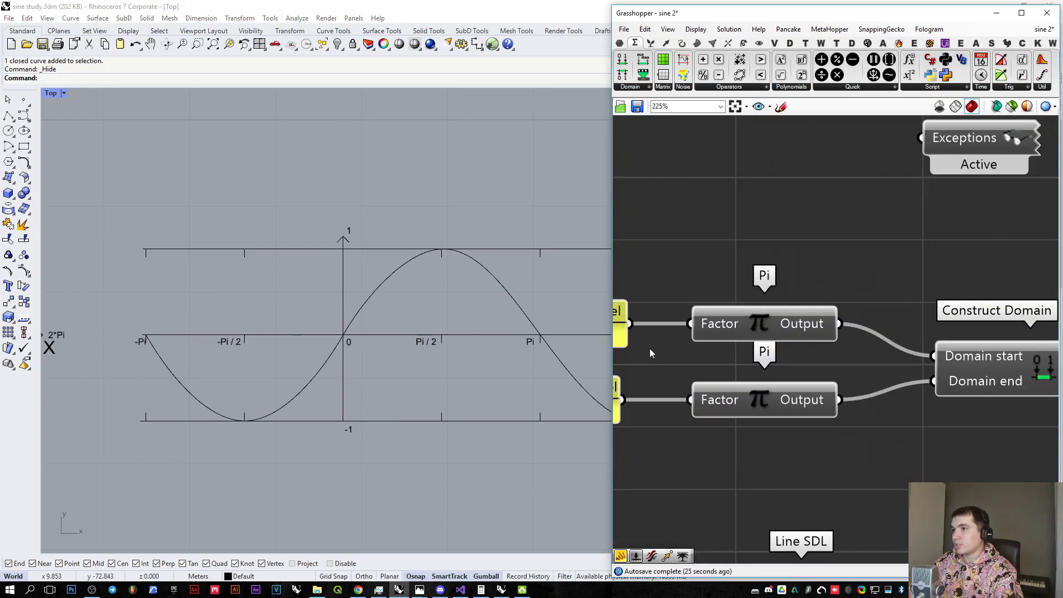
right_drag(649, 348, 760, 358)
click(719, 342)
double_click(719, 341)
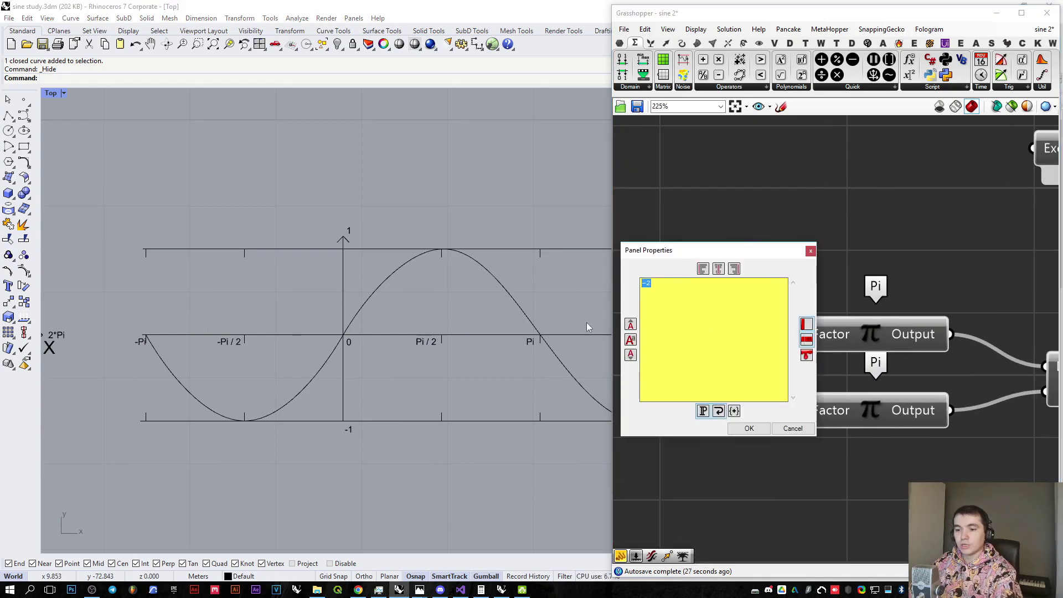
text(-1)
click(749, 428)
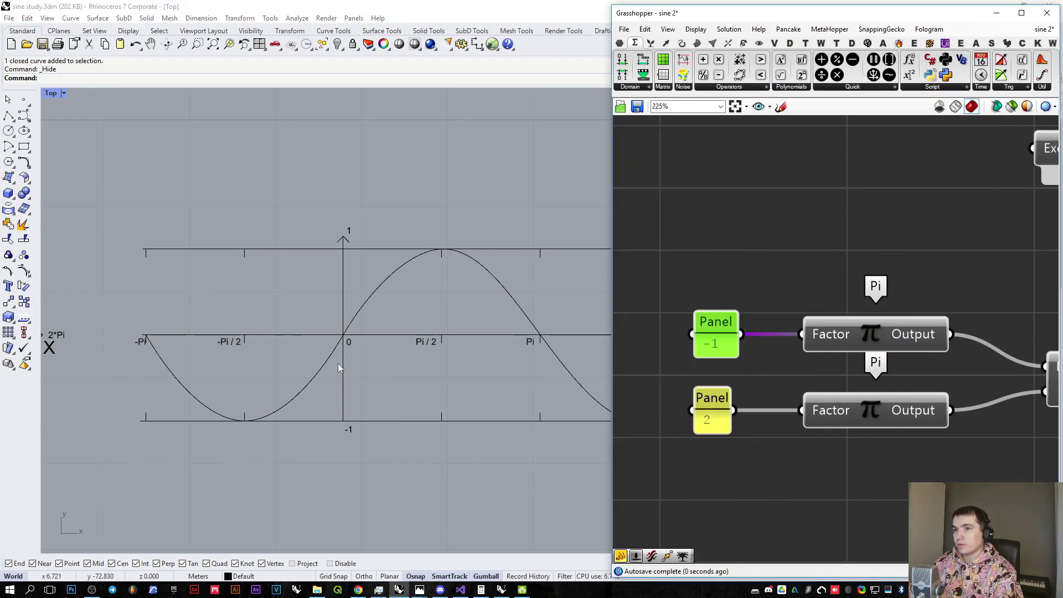
Step: Compare the sine graph in the Top viewport with the domain listed in the Construct Domain panel
scroll(337, 363, down, 2)
right_drag(422, 363, 336, 363)
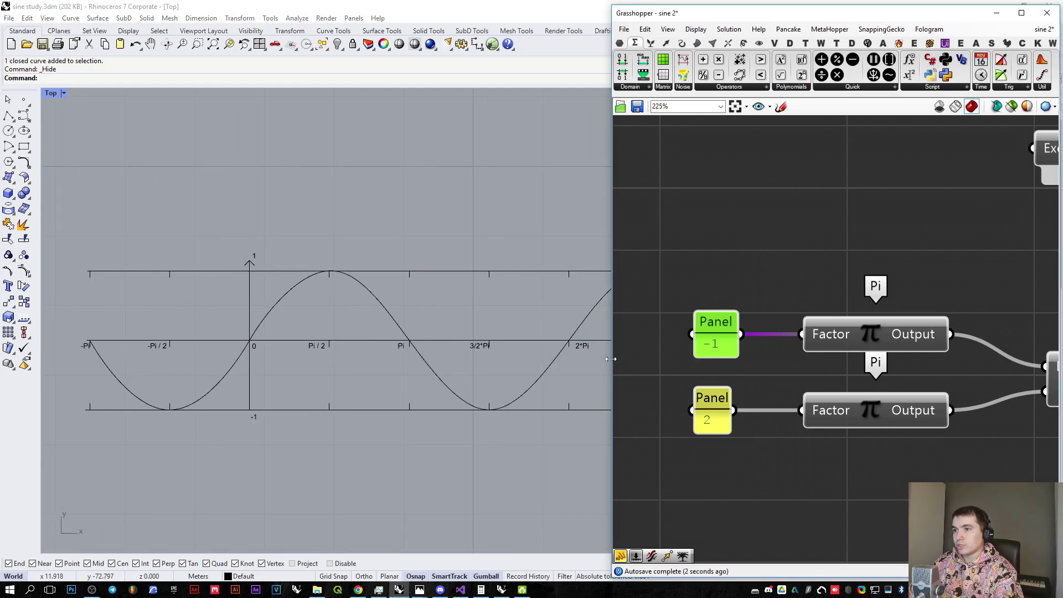
drag(611, 360, 660, 360)
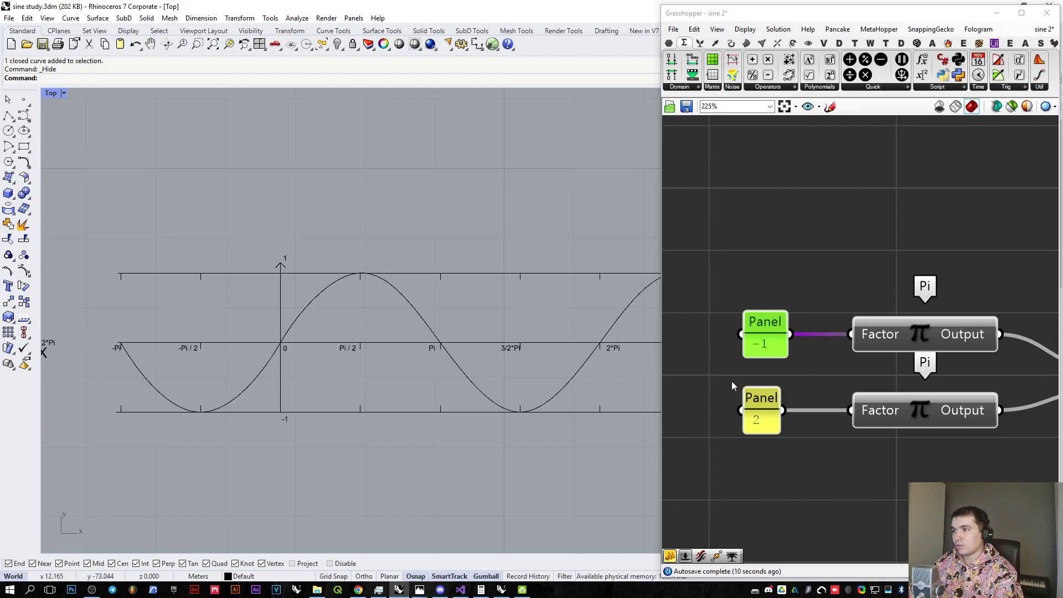
drag(661, 370, 515, 370)
right_drag(696, 372, 356, 361)
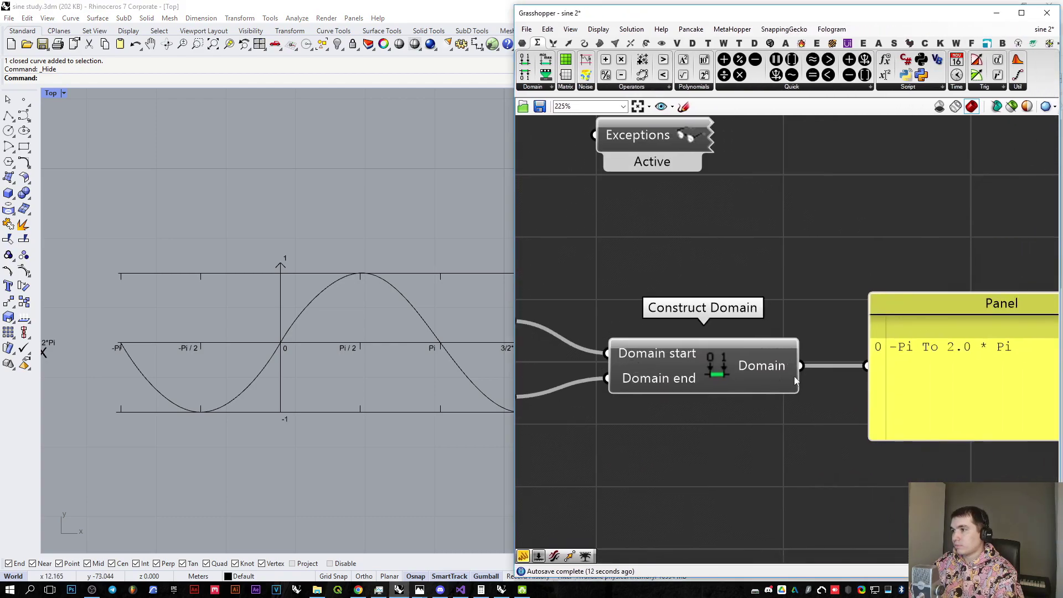
scroll(766, 346, down, 3)
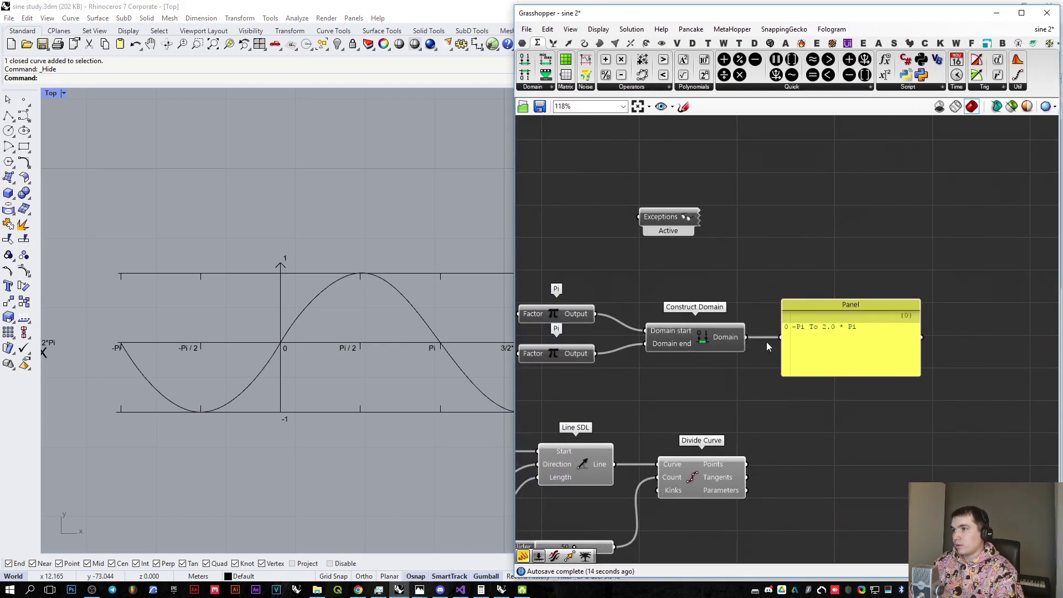
right_drag(767, 347, 811, 300)
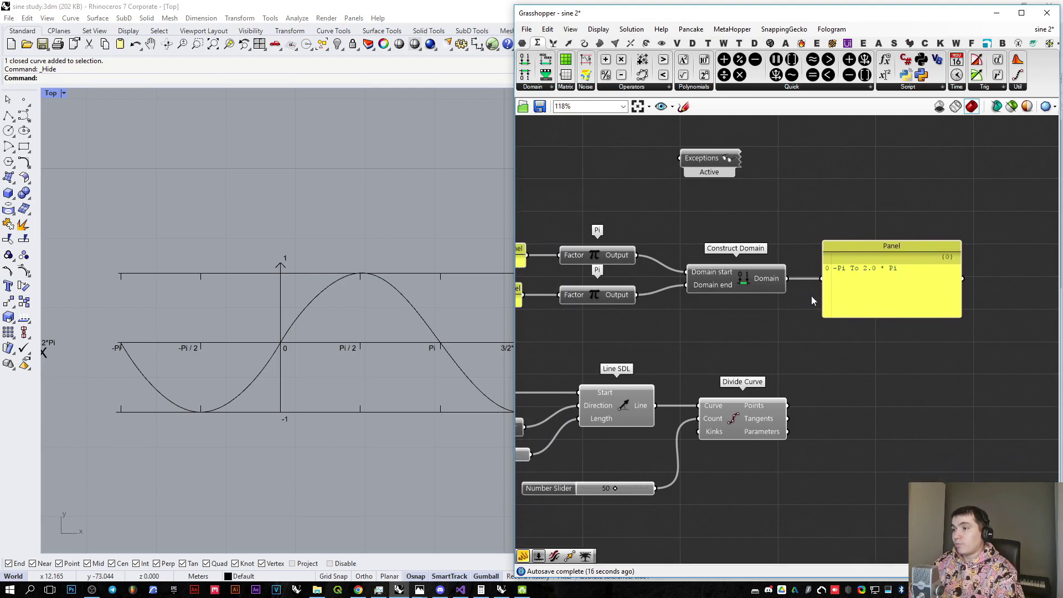
Step: Add a Range component after Construct Domain and move the domain panel up to make room
click(554, 44)
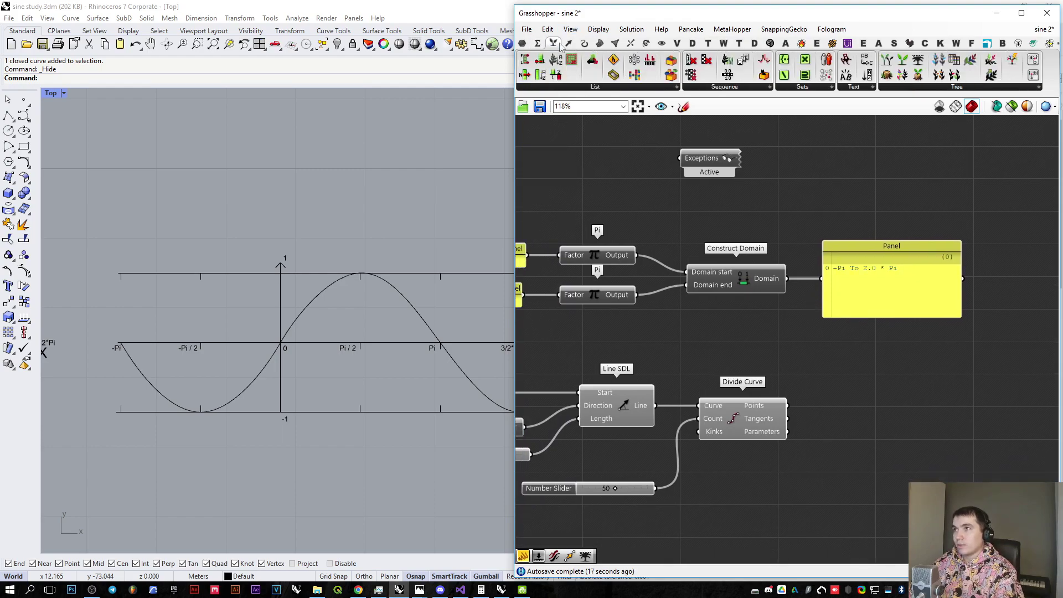
click(725, 87)
click(710, 185)
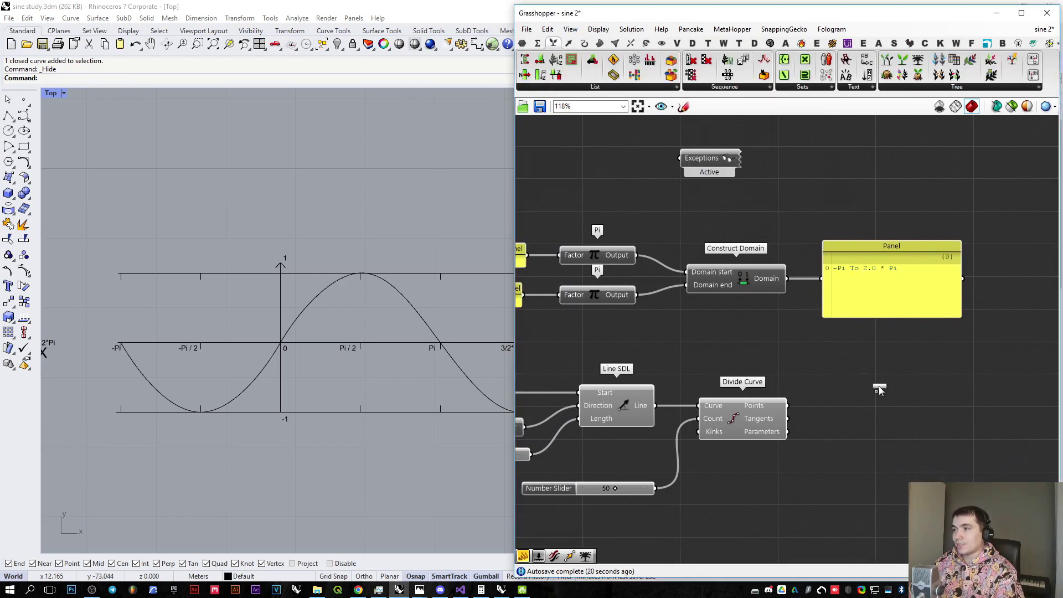
click(881, 383)
right_drag(878, 379, 749, 387)
drag(761, 300, 782, 238)
drag(752, 392, 764, 338)
click(801, 297)
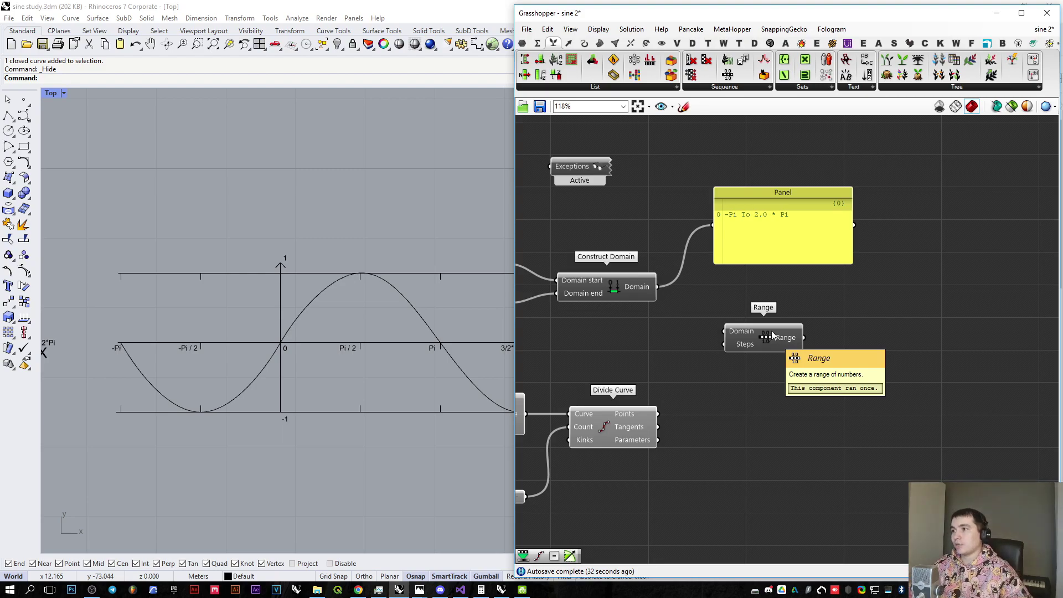
Step: Connect the Range output to the existing panel in place of Domain and move the panel beside the Range component
scroll(758, 331, up, 3)
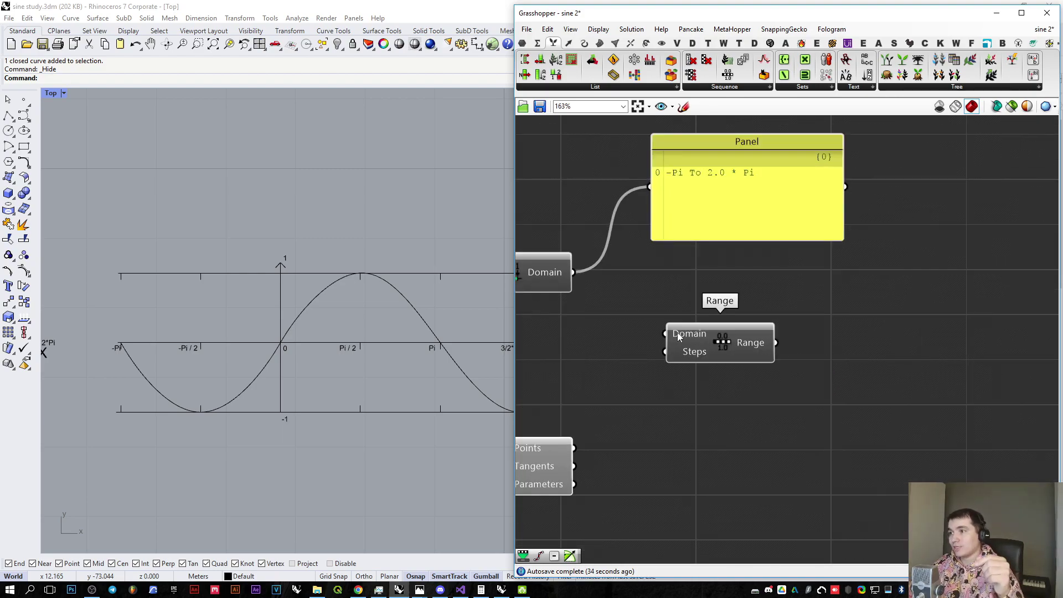
mouse_move(686, 336)
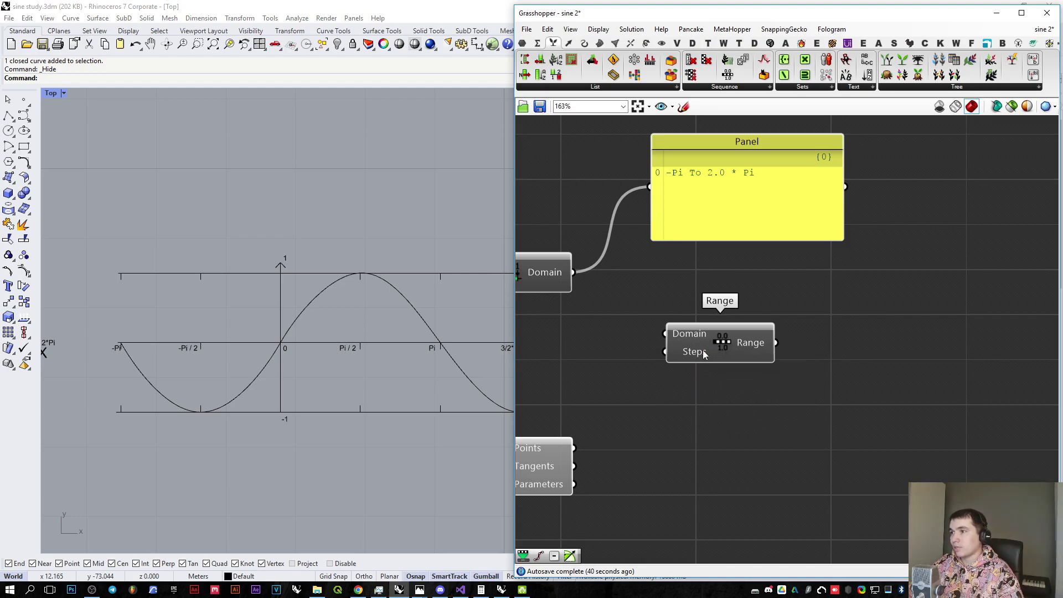
drag(650, 187, 774, 343)
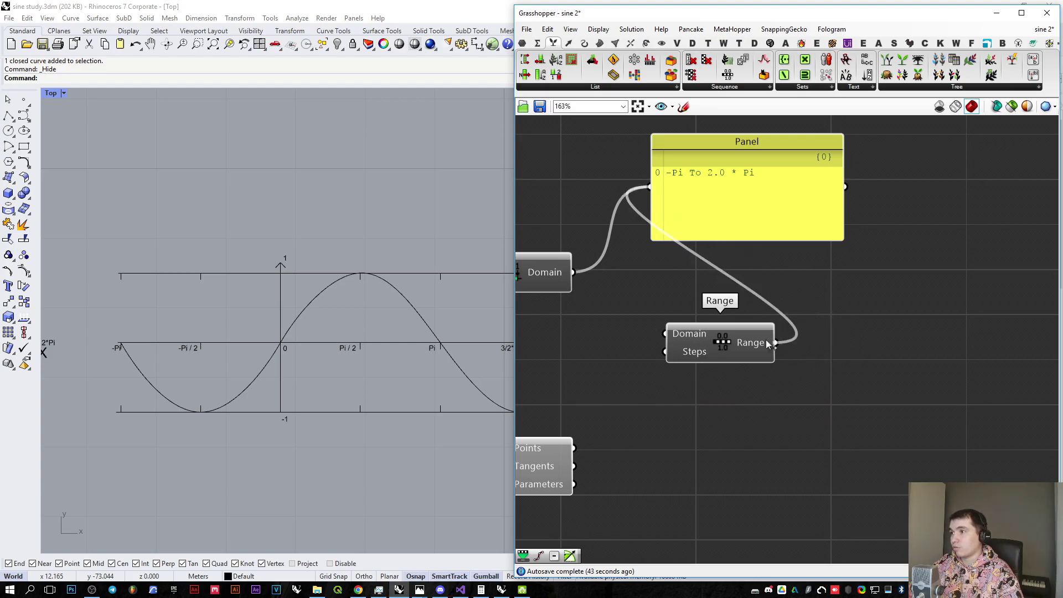
drag(743, 222, 914, 364)
drag(879, 399, 914, 400)
right_drag(913, 396, 822, 387)
Step: Duplicate the Range panel, feed the copy from Points of Divide Curve, widen it and scroll to its last items
scroll(802, 343, down, 4)
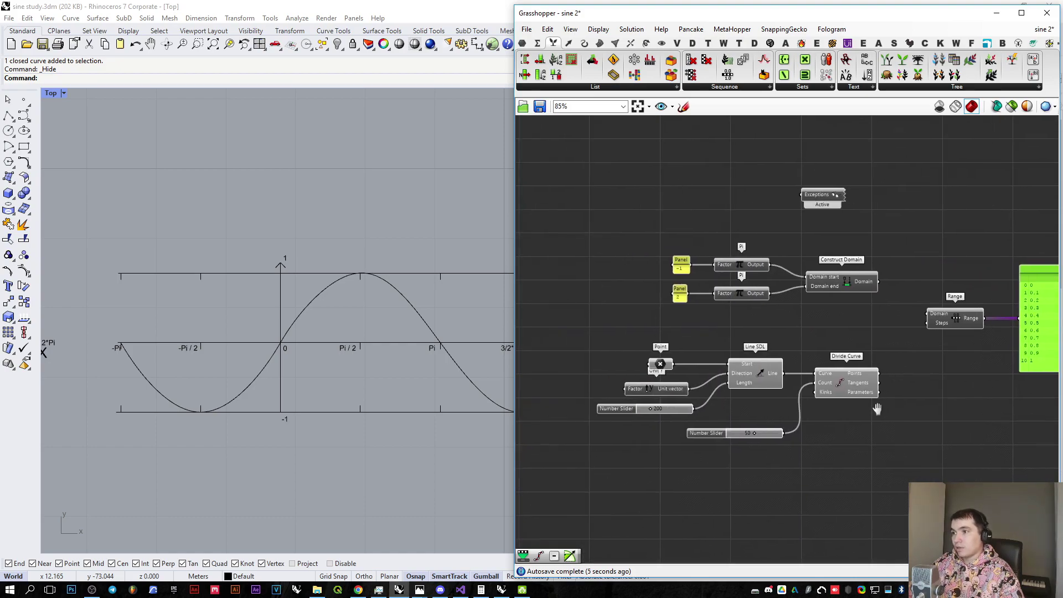
scroll(775, 408, up, 2)
alt+drag(891, 341, 856, 420)
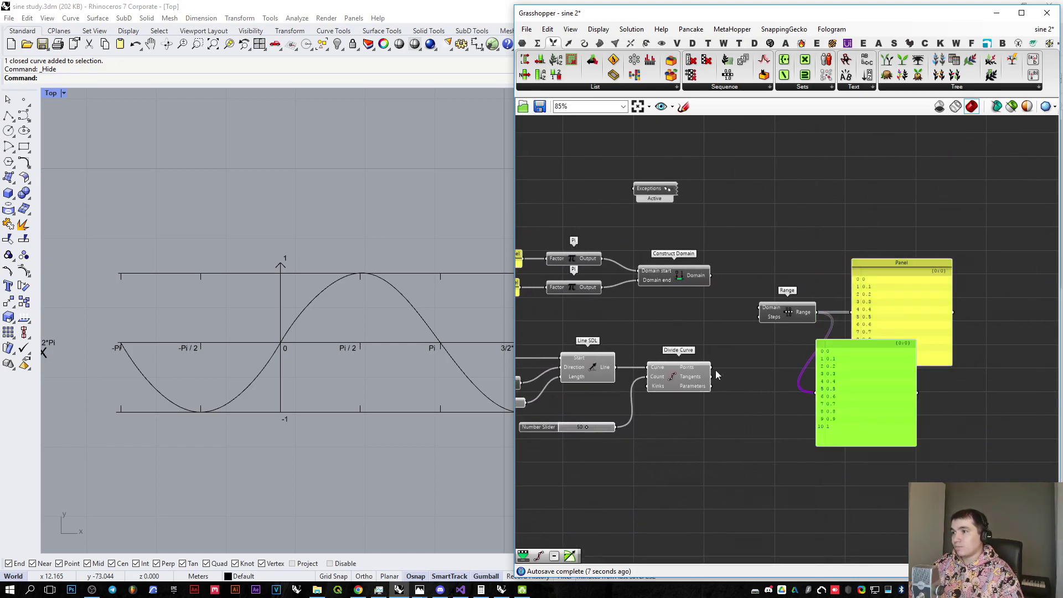
drag(711, 367, 815, 392)
right_drag(862, 404, 773, 393)
scroll(780, 392, up, 2)
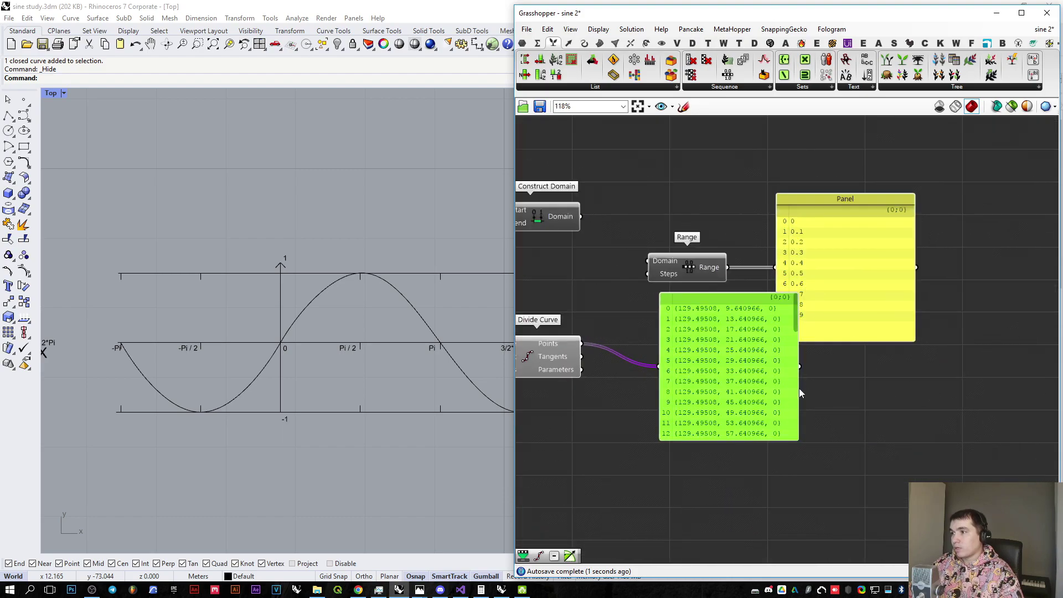
drag(851, 310, 859, 449)
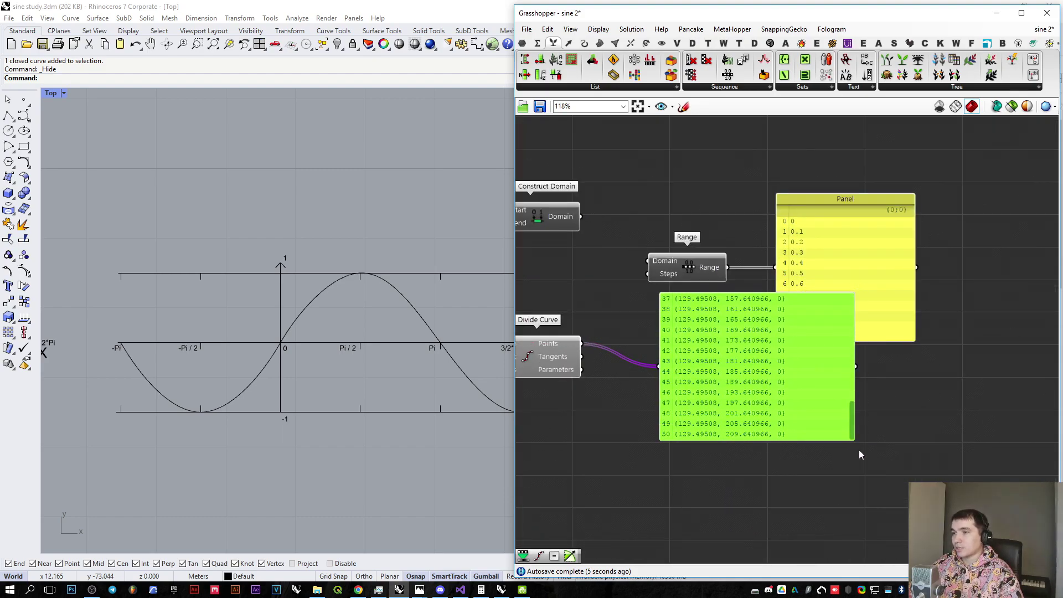
Step: Examine the row of division points beside the wavy panel in the Top viewport
scroll(242, 345, down, 5)
scroll(265, 365, down, 15)
right_drag(317, 369, 304, 534)
scroll(362, 462, up, 6)
scroll(370, 476, down, 2)
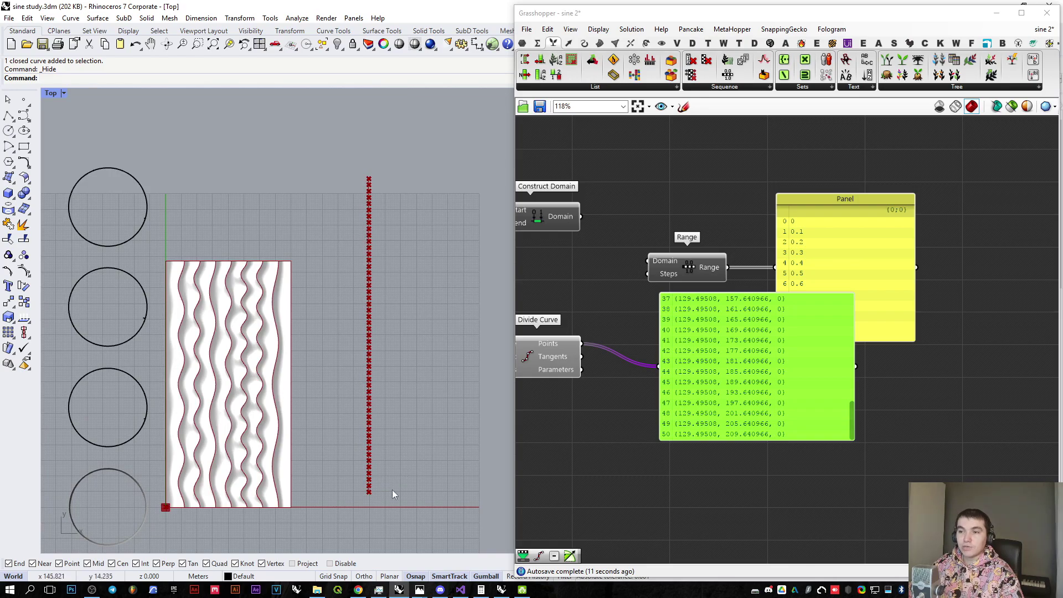
scroll(826, 346, down, 1)
Step: Move the points panel below the Range panel so they no longer overlap, and return its list to the first items
drag(884, 358, 883, 382)
right_drag(795, 334, 788, 347)
drag(732, 321, 731, 393)
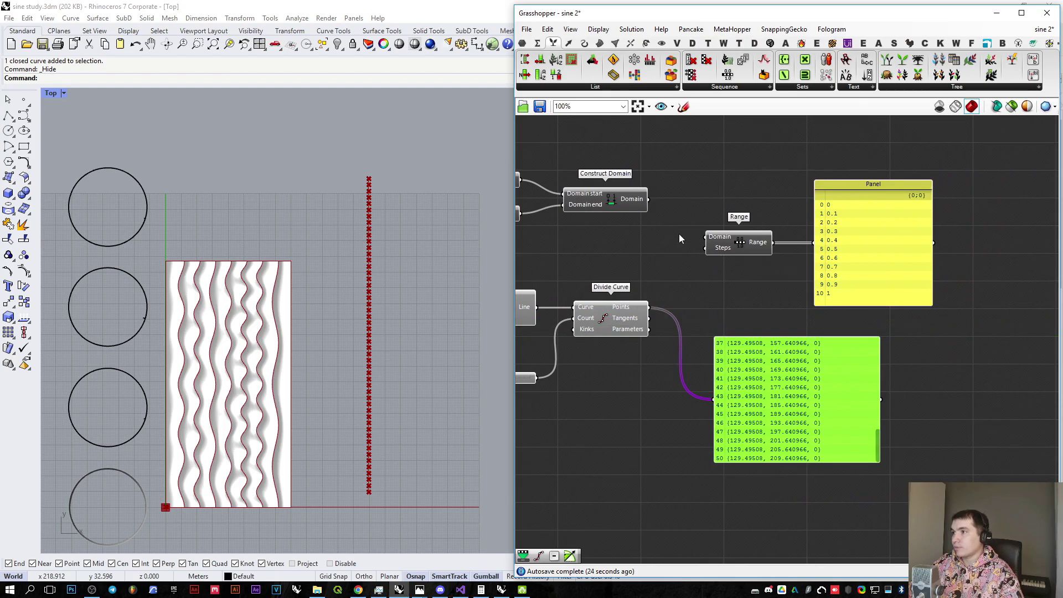
right_drag(729, 352, 784, 394)
click(755, 329)
right_drag(755, 329, 674, 320)
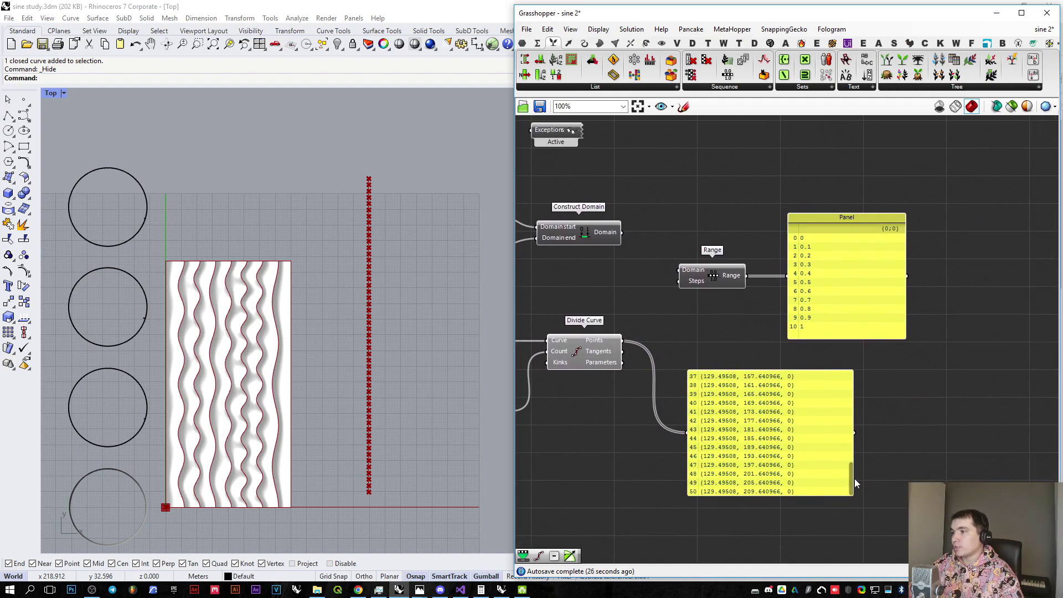
drag(850, 479, 847, 372)
scroll(737, 282, up, 1)
mouse_move(682, 281)
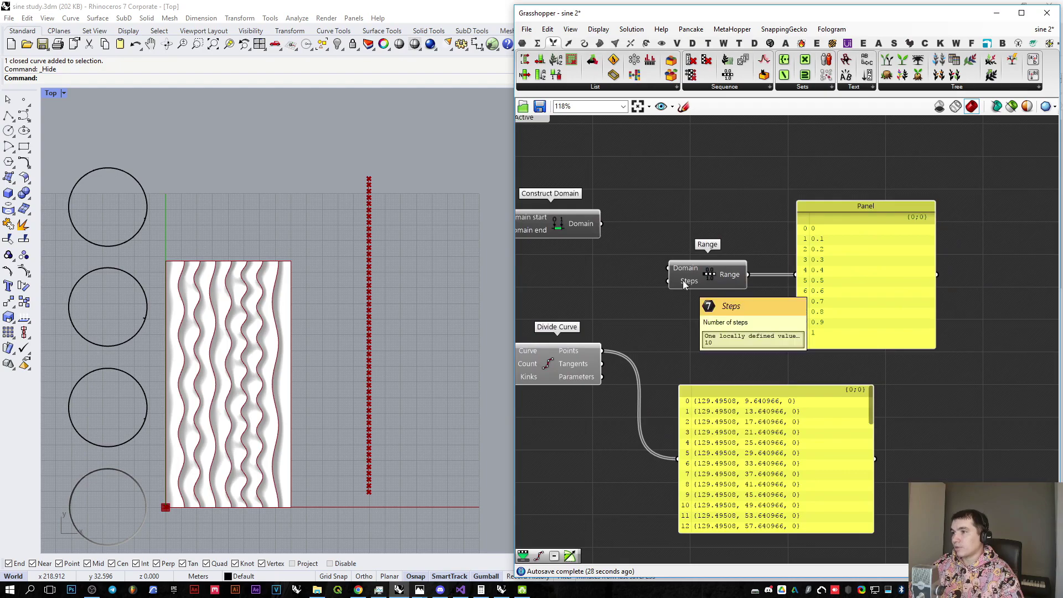
Step: Connect Domain of Construct Domain to the Domain input of Range and align Range with it
right_drag(682, 280, 782, 315)
drag(766, 301, 700, 258)
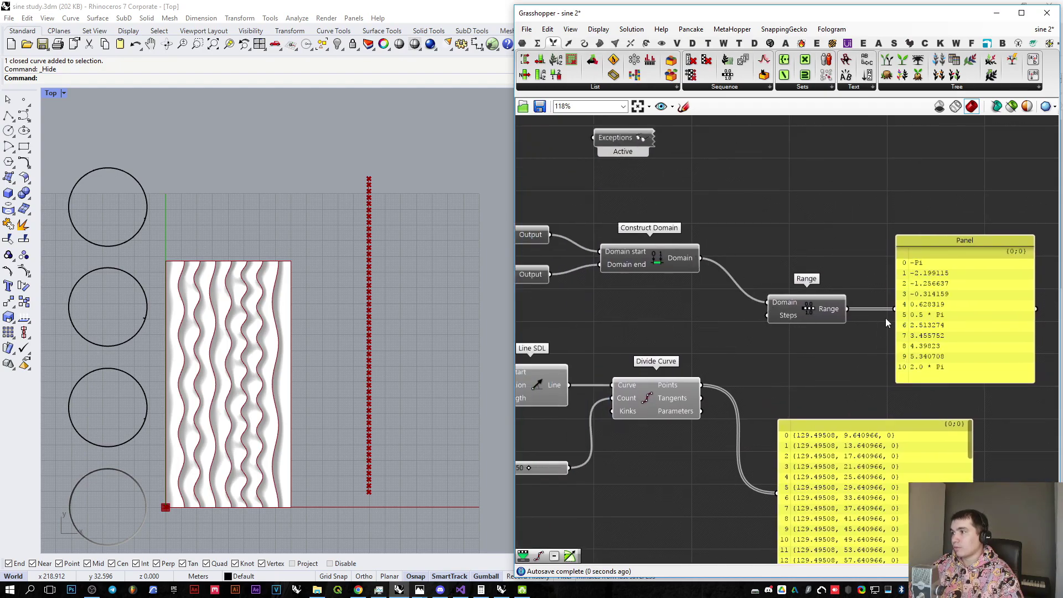
right_drag(813, 313, 713, 281)
drag(721, 217, 721, 224)
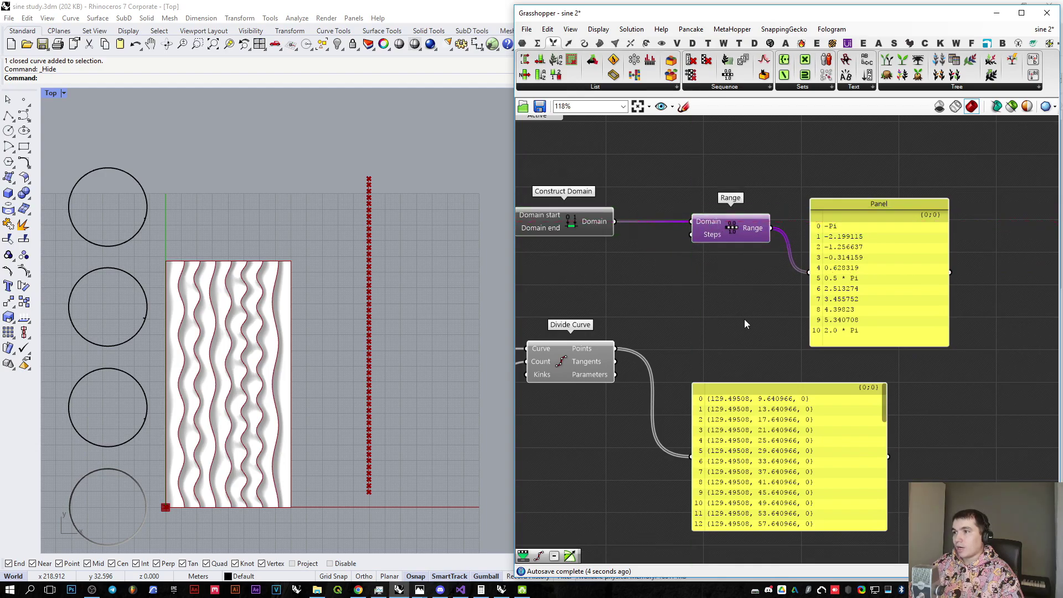
Step: Add a Subtraction component next to Divide Curve and connect Points to its A input
mouse_move(884, 407)
mouse_down()
mouse_move(893, 530)
mouse_move(888, 391)
mouse_up()
click(560, 88)
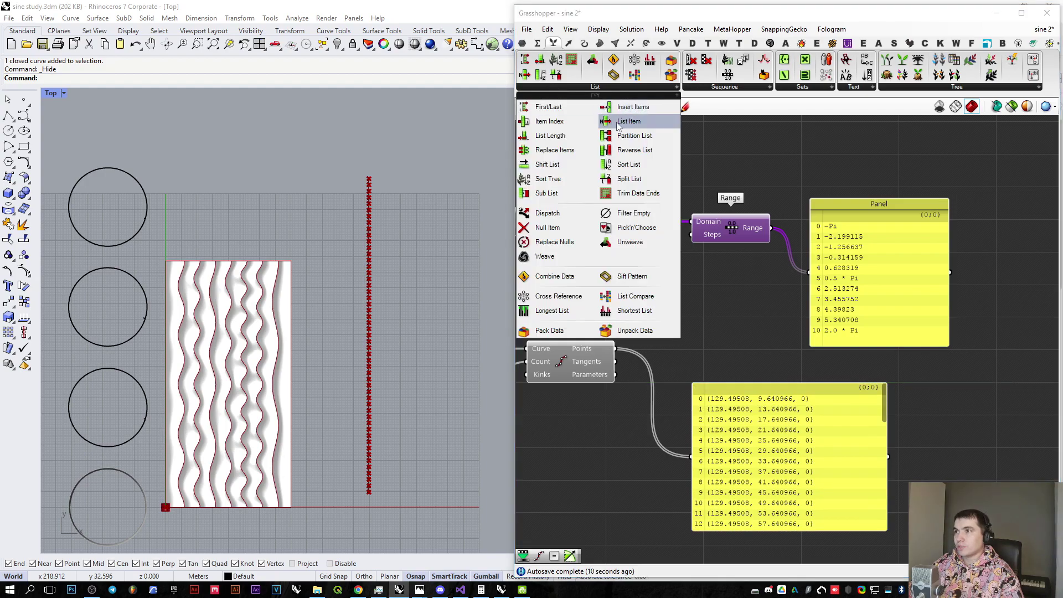
click(536, 44)
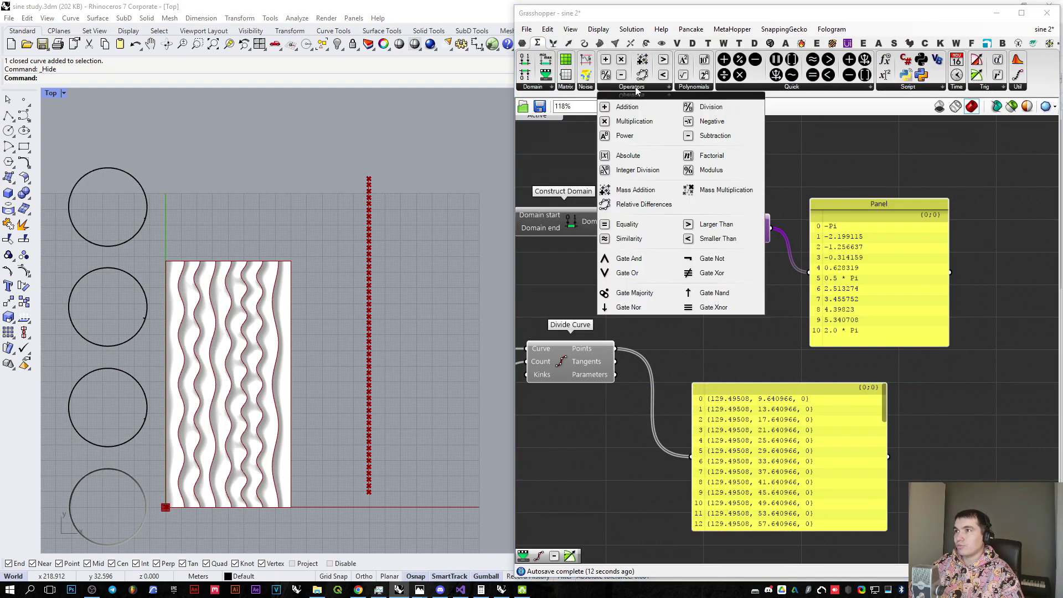
click(631, 87)
click(714, 135)
click(692, 348)
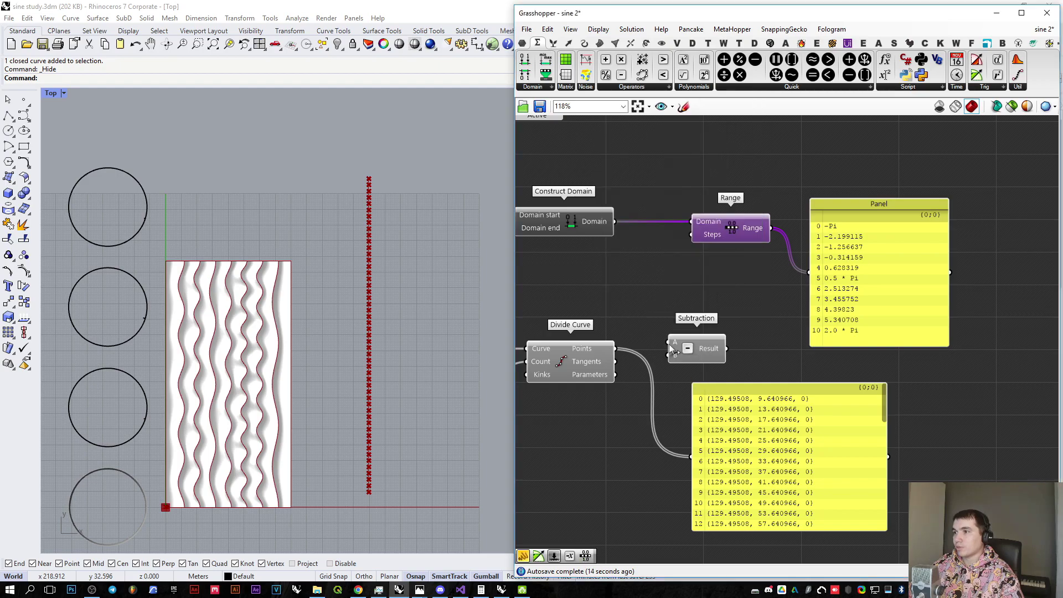
drag(680, 350, 694, 356)
Step: Create a panel containing 1 and connect it to the B input of Subtraction
double_click(637, 384)
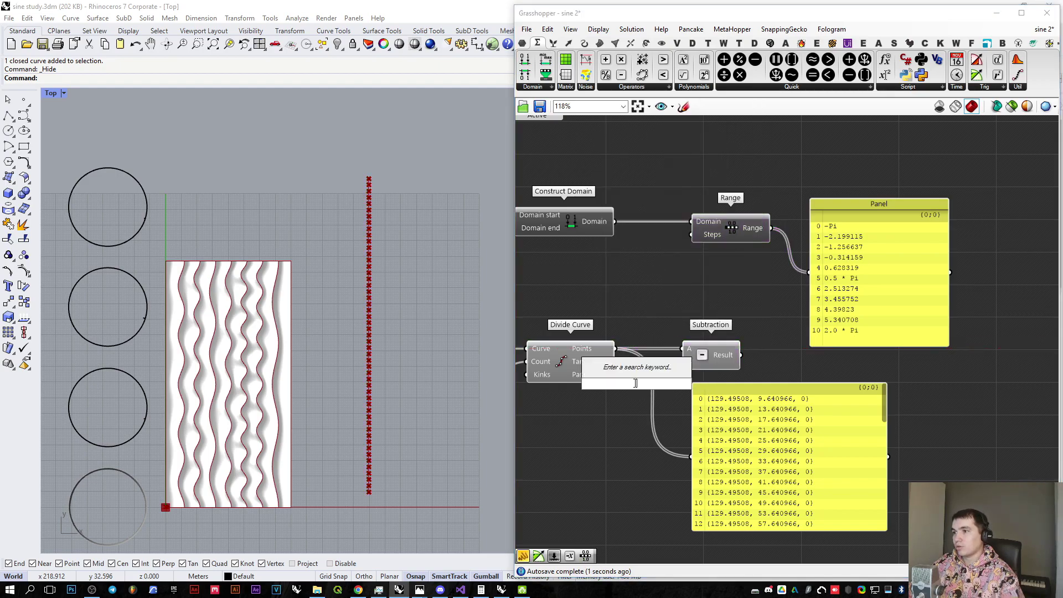
text(//1)
key(Return)
drag(647, 388, 686, 361)
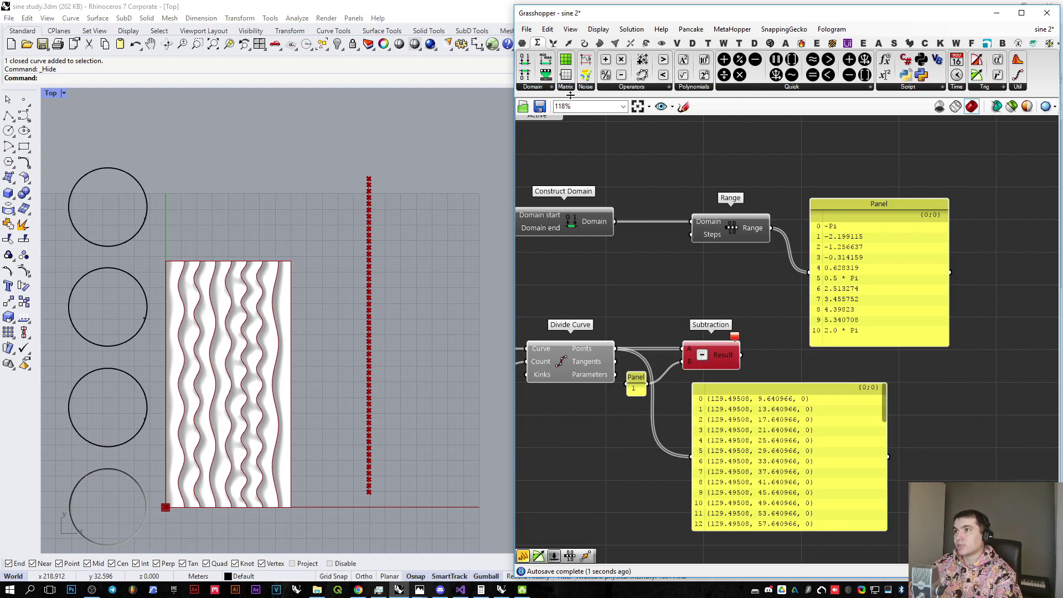
Step: Add a List Length component, connect Divide Curve's Points to its List input, and connect Length to Subtraction's A input and the lower panel
click(561, 45)
click(567, 90)
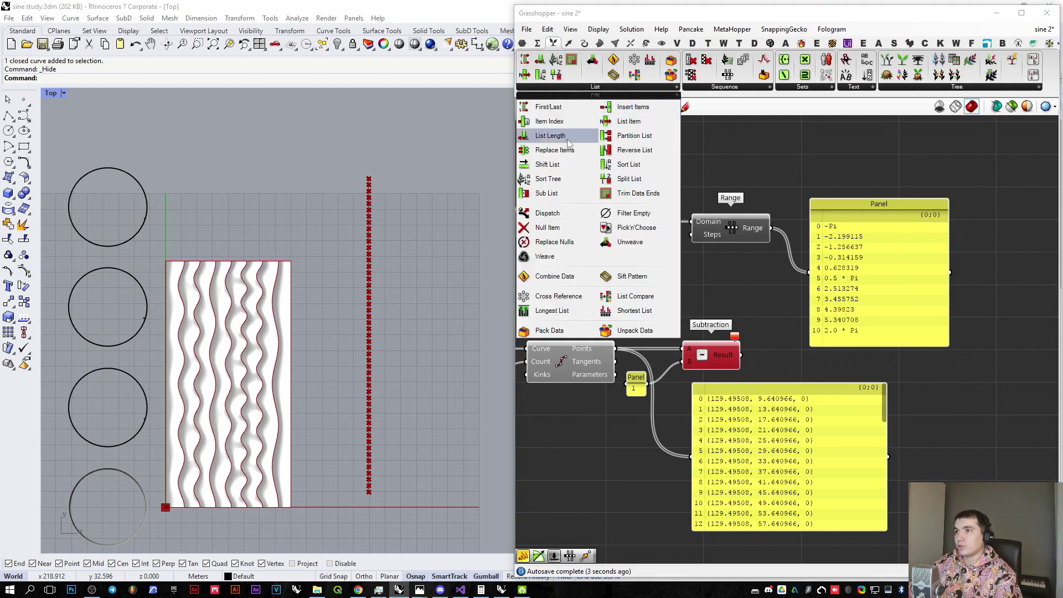
click(550, 136)
click(649, 310)
drag(620, 310, 615, 348)
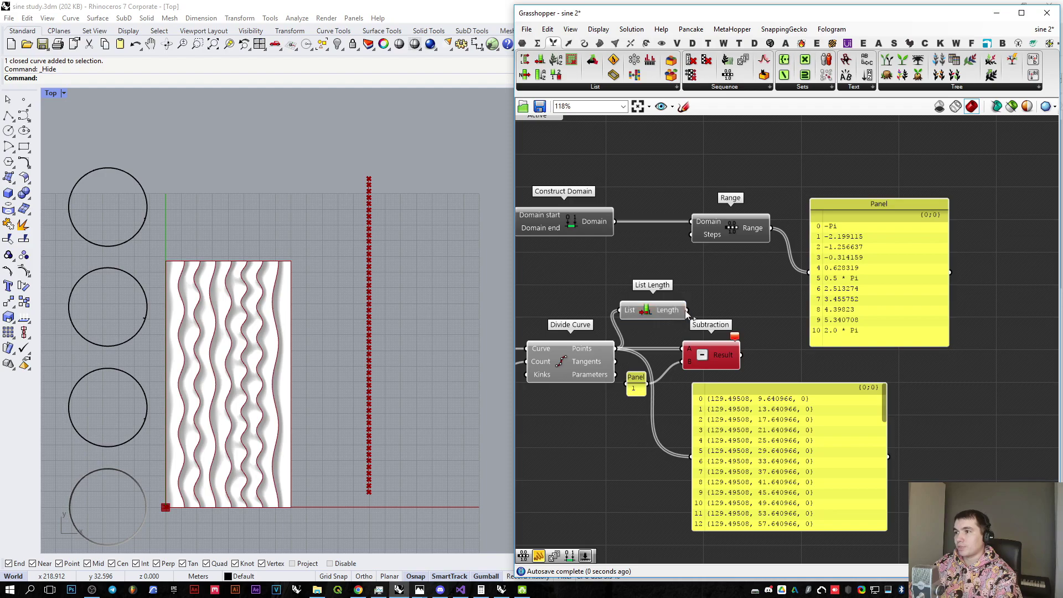
drag(686, 310, 693, 457)
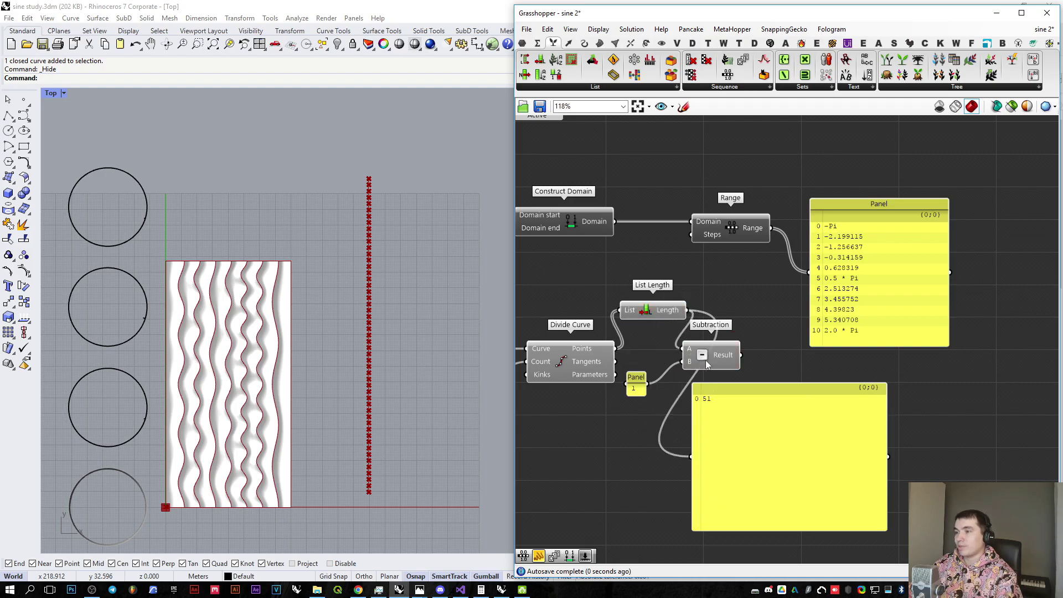
Step: Connect Subtraction's Result to the lower panel and to the Steps input of Range
drag(742, 359, 718, 416)
drag(742, 358, 690, 235)
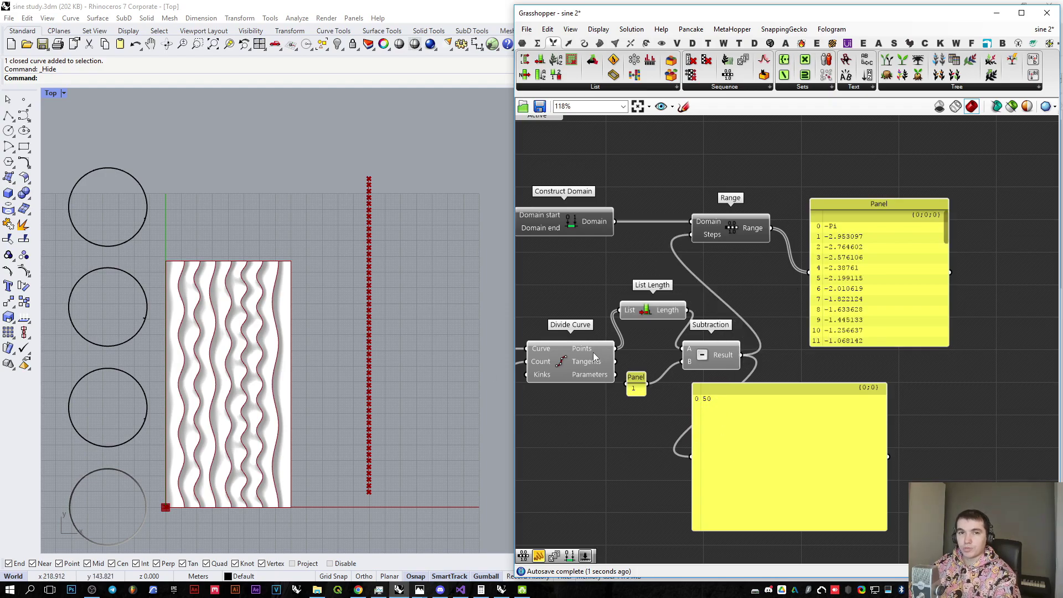
right_drag(809, 348, 714, 353)
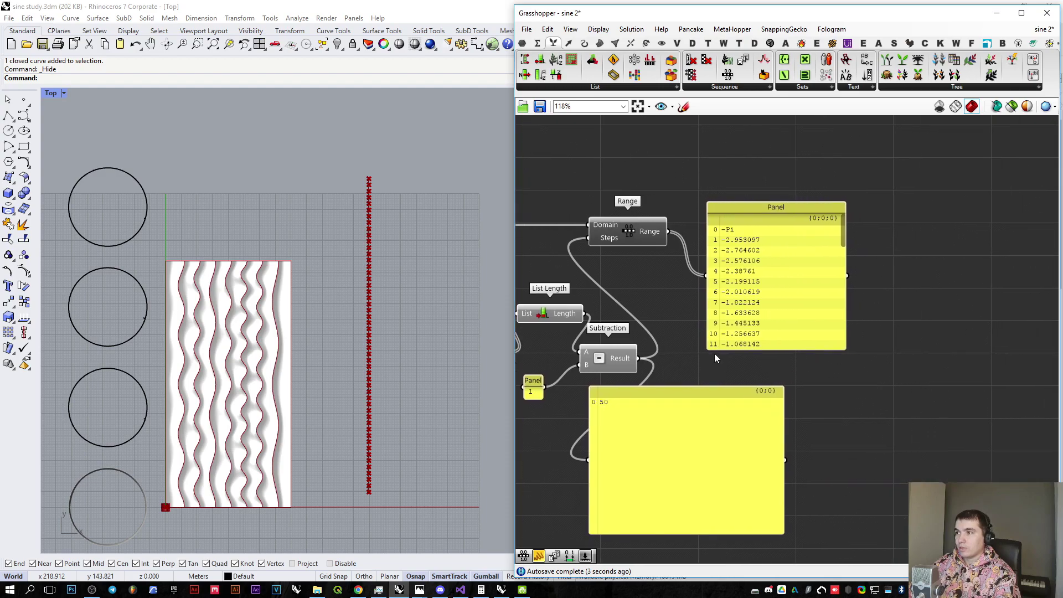
Step: Align the range values panel with Range, and line up Subtraction and the panel containing 1 with List Length
drag(742, 314, 774, 269)
right_drag(639, 354, 704, 303)
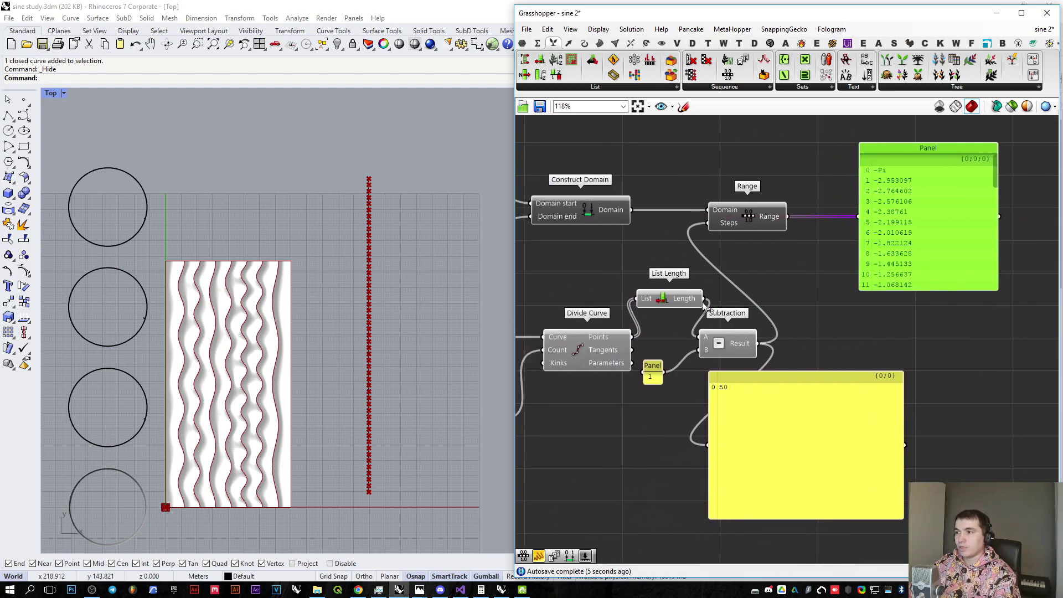
right_drag(766, 327, 778, 359)
drag(688, 334, 685, 343)
right_drag(758, 383, 711, 362)
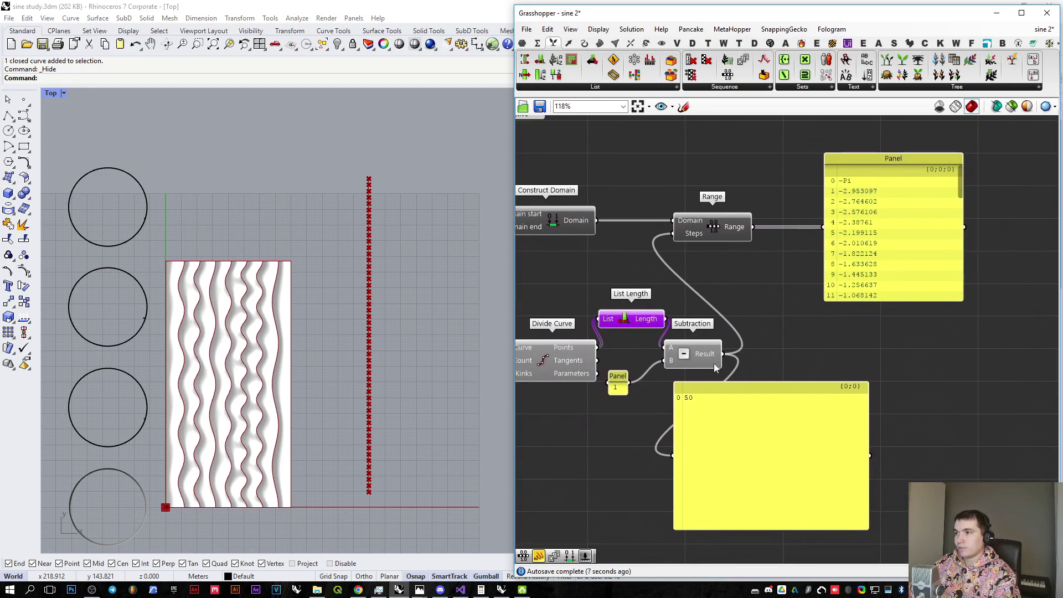
drag(702, 359, 723, 334)
drag(618, 388, 643, 356)
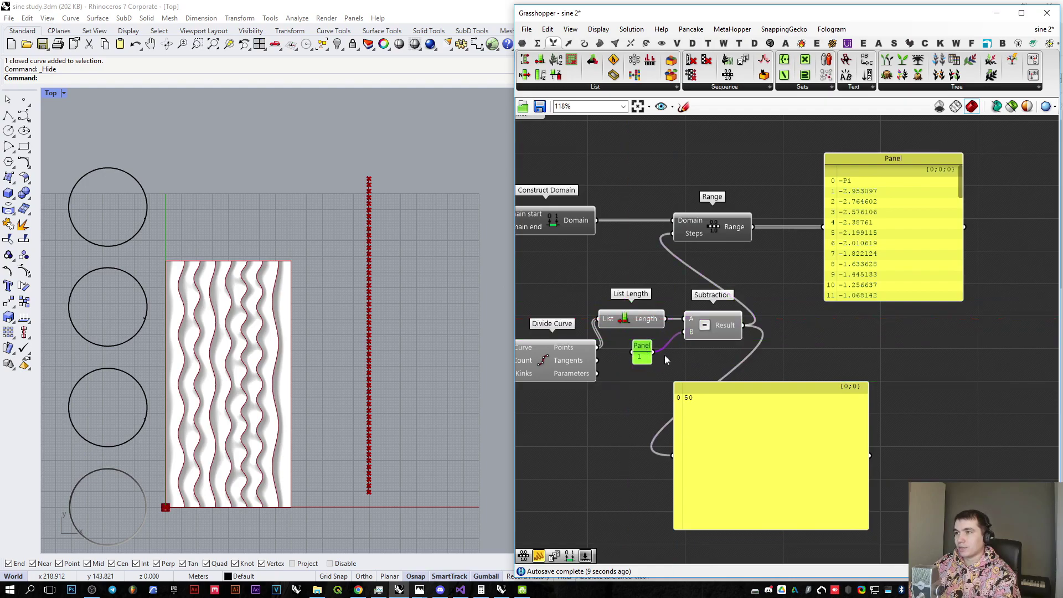
Step: Delete the panel showing the Subtraction result and shift Range with its values panel further right
right_drag(756, 276, 676, 265)
drag(689, 424, 760, 408)
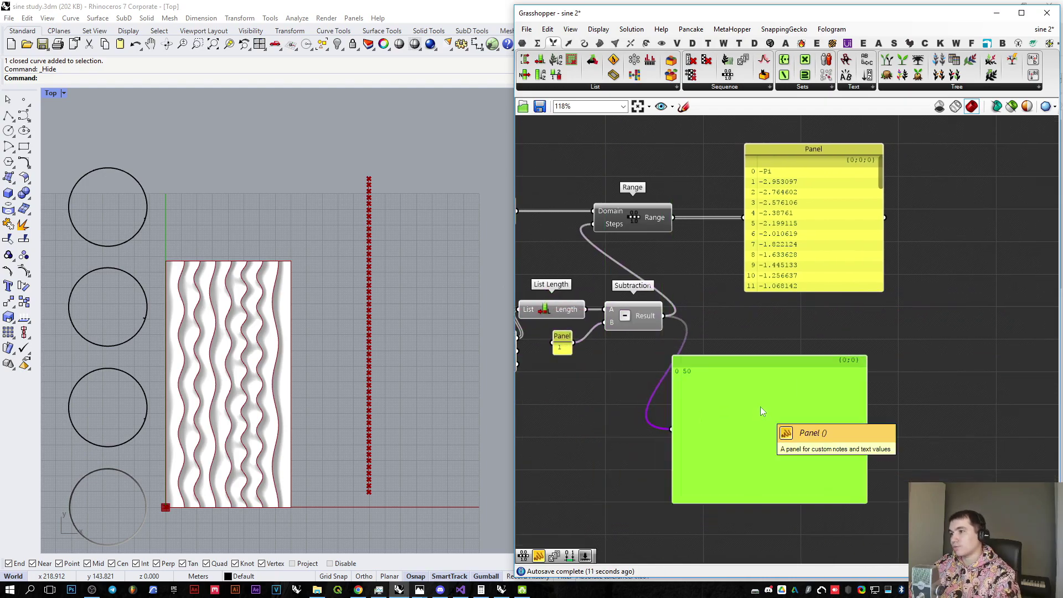
key(Delete)
right_drag(721, 368, 728, 395)
drag(973, 263, 746, 255)
click(842, 320)
right_drag(948, 258, 815, 287)
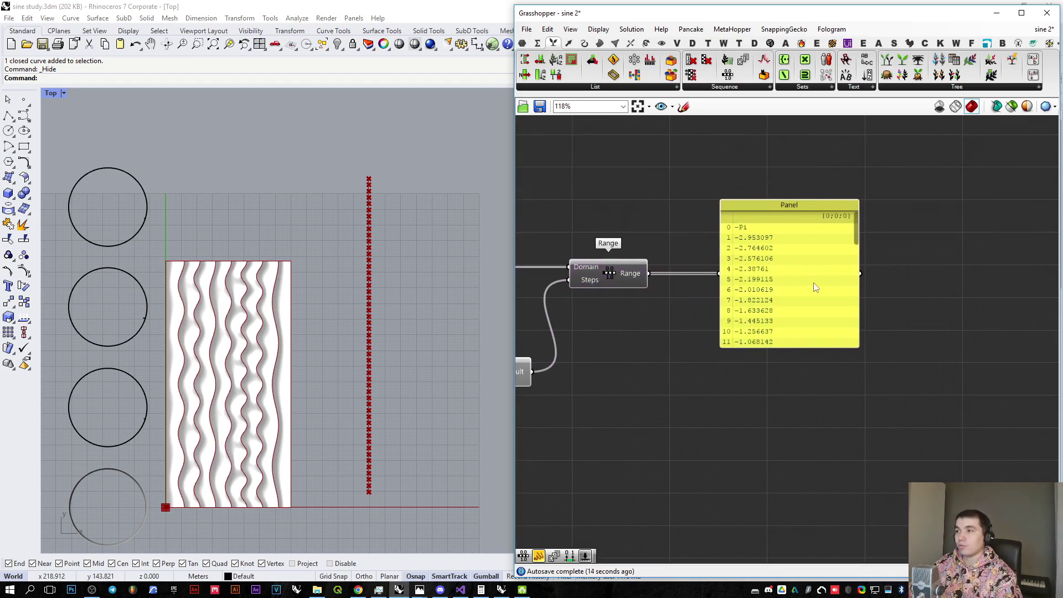
Step: Examine the Range values in the panel from the first item to the last
mouse_move(852, 224)
mouse_down()
mouse_move(854, 261)
mouse_move(851, 197)
mouse_move(854, 344)
mouse_move(853, 201)
mouse_move(869, 207)
mouse_move(868, 197)
mouse_move(862, 223)
mouse_up()
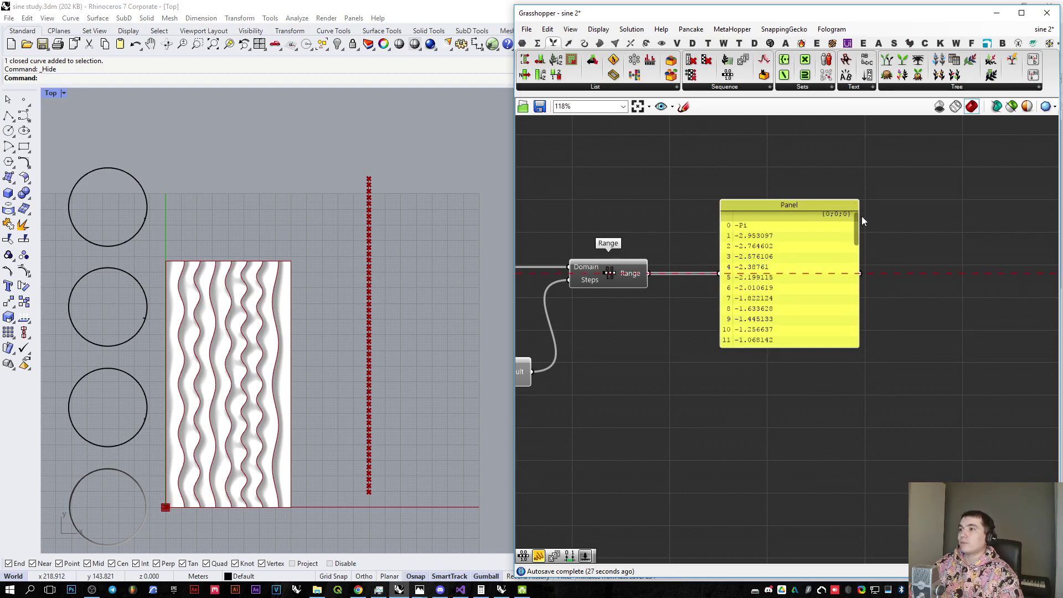
scroll(861, 218, up, 3)
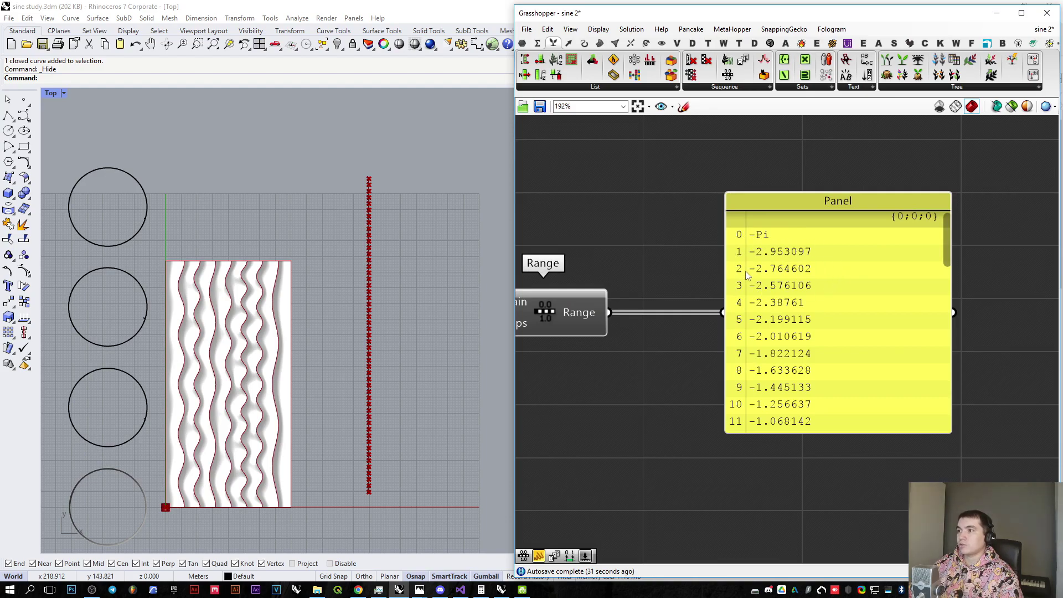
scroll(807, 275, down, 1)
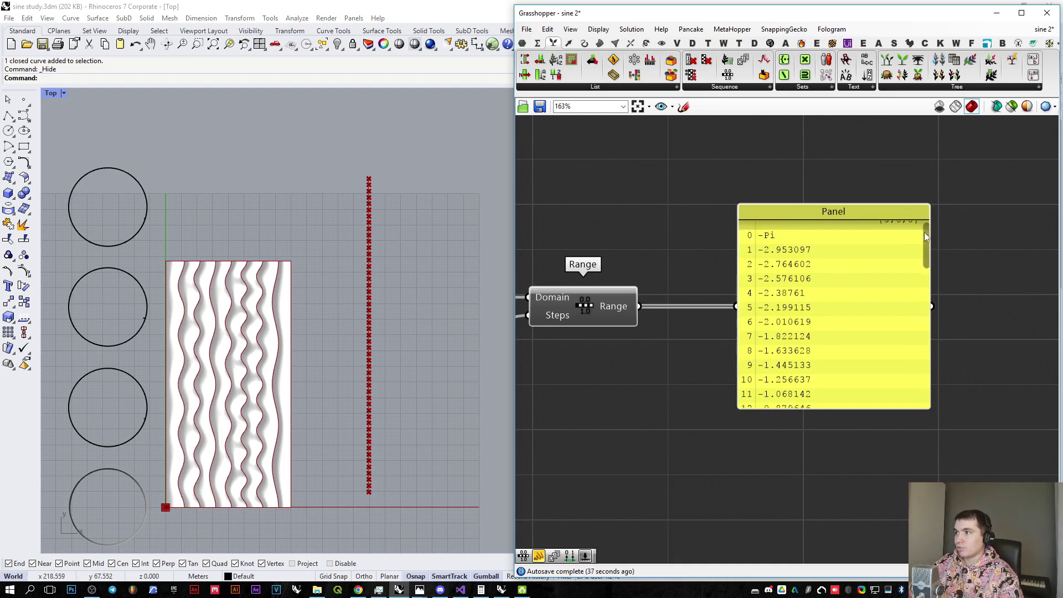
drag(925, 231, 819, 403)
scroll(719, 387, down, 3)
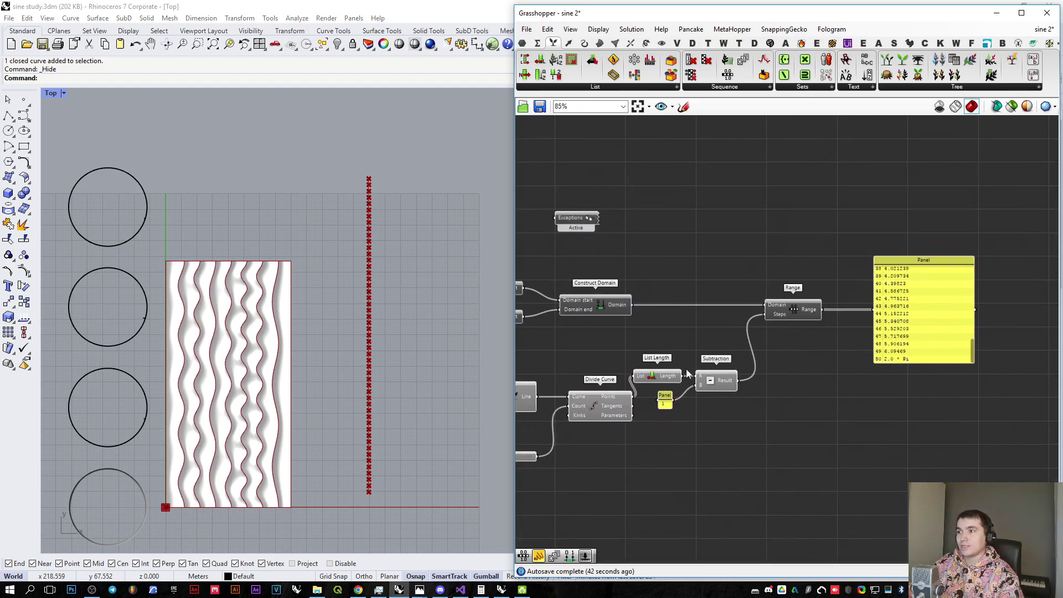
Step: Connect Length directly to Range's Steps input and list Divide Curve's Points in a duplicated panel to compare the last indices
scroll(685, 369, up, 2)
drag(793, 291, 794, 291)
right_drag(1052, 309, 921, 304)
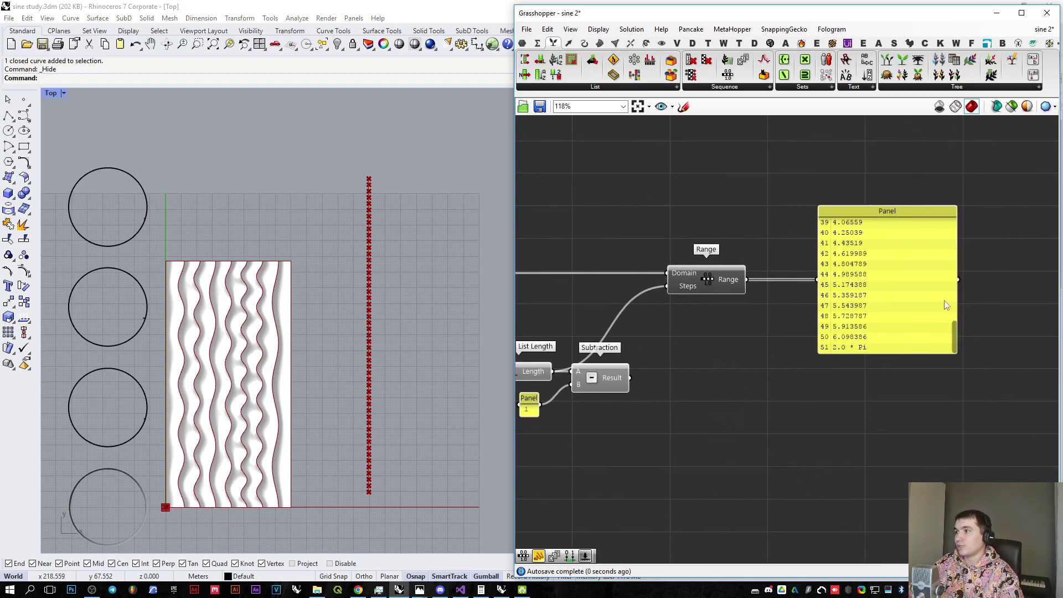
alt+drag(869, 295, 742, 482)
right_drag(719, 469, 818, 437)
drag(786, 436, 584, 368)
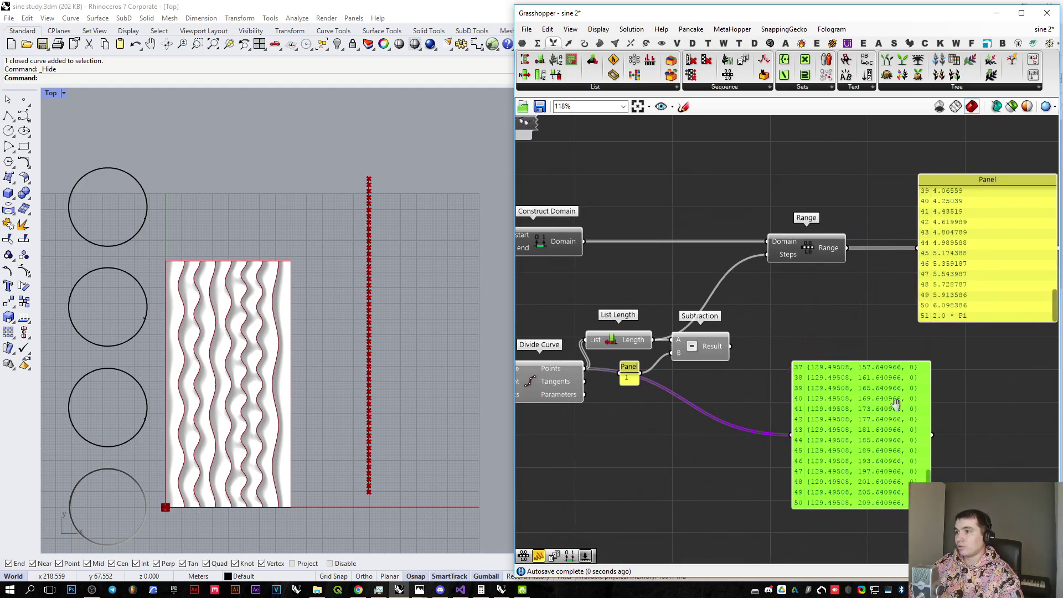
right_drag(920, 487, 751, 445)
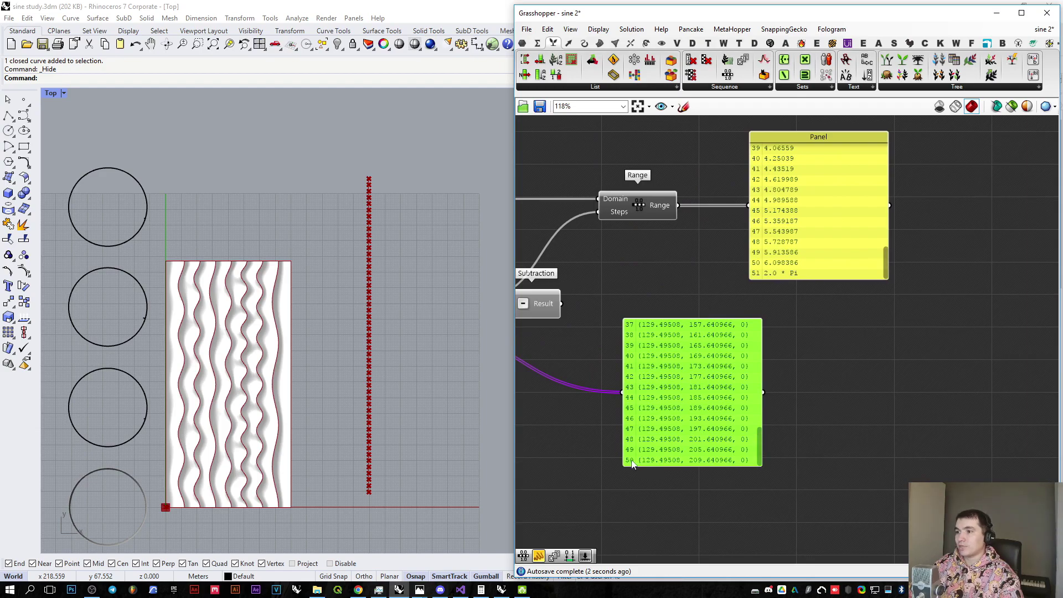
scroll(812, 268, up, 3)
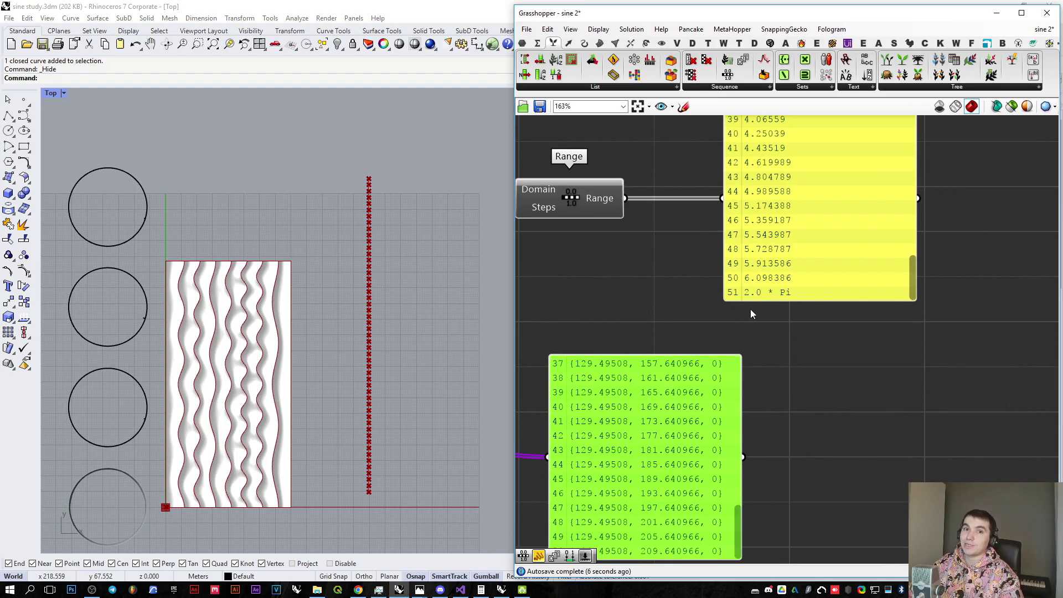
scroll(803, 357, down, 4)
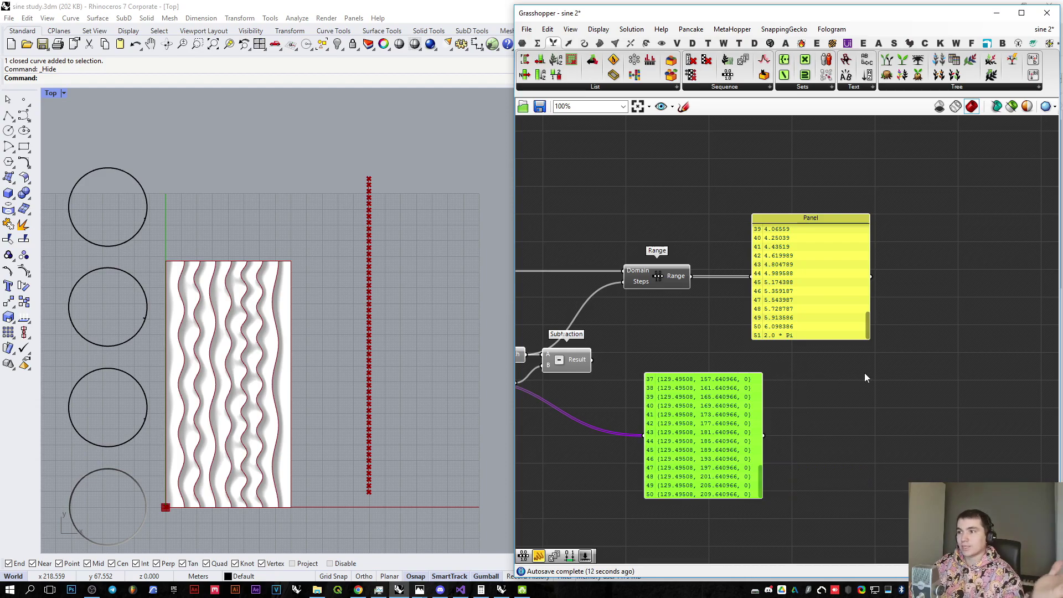
click(780, 371)
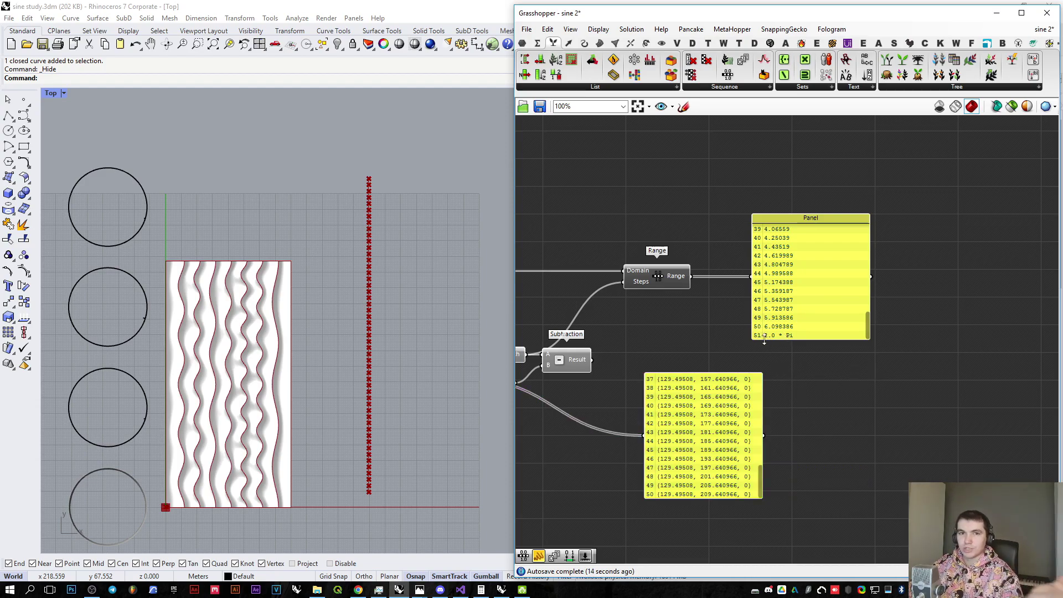
right_drag(700, 434, 766, 425)
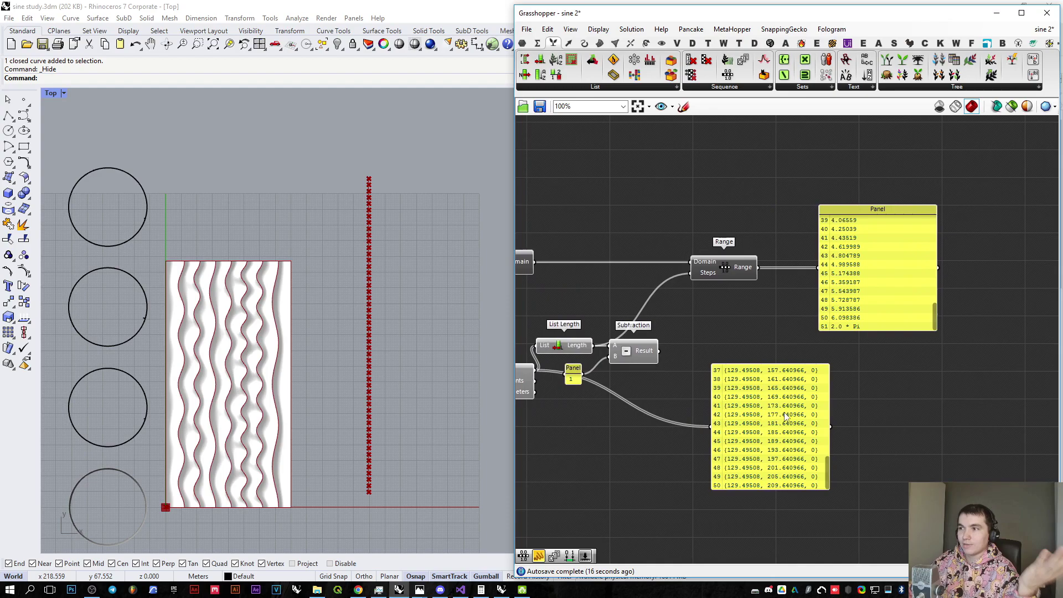
Step: Delete the duplicated points panel and reconnect Subtraction's Result to the Steps input of Range
click(786, 416)
right_drag(694, 382, 730, 400)
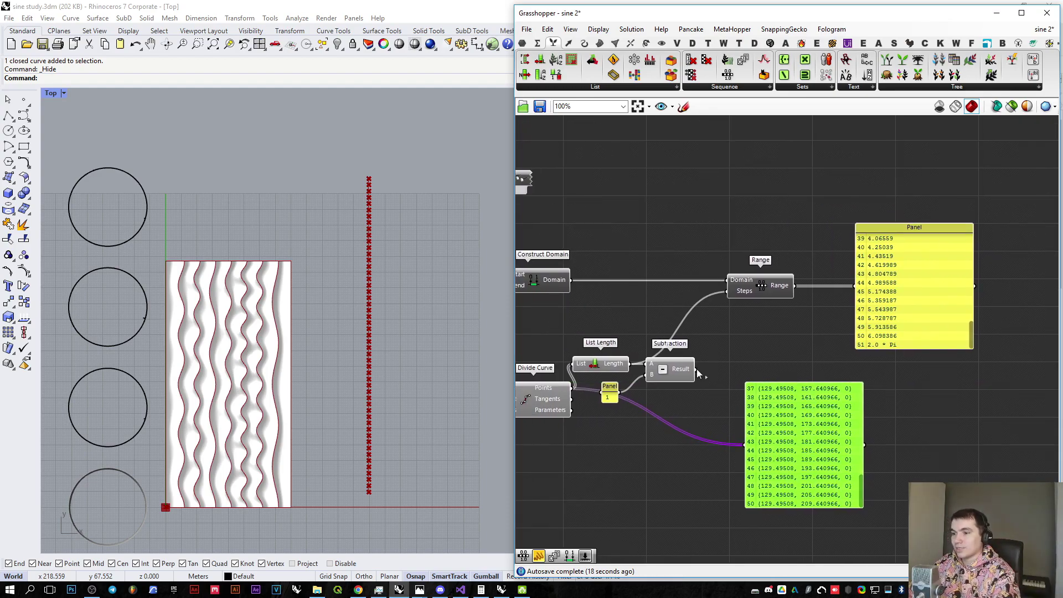
drag(718, 285, 727, 290)
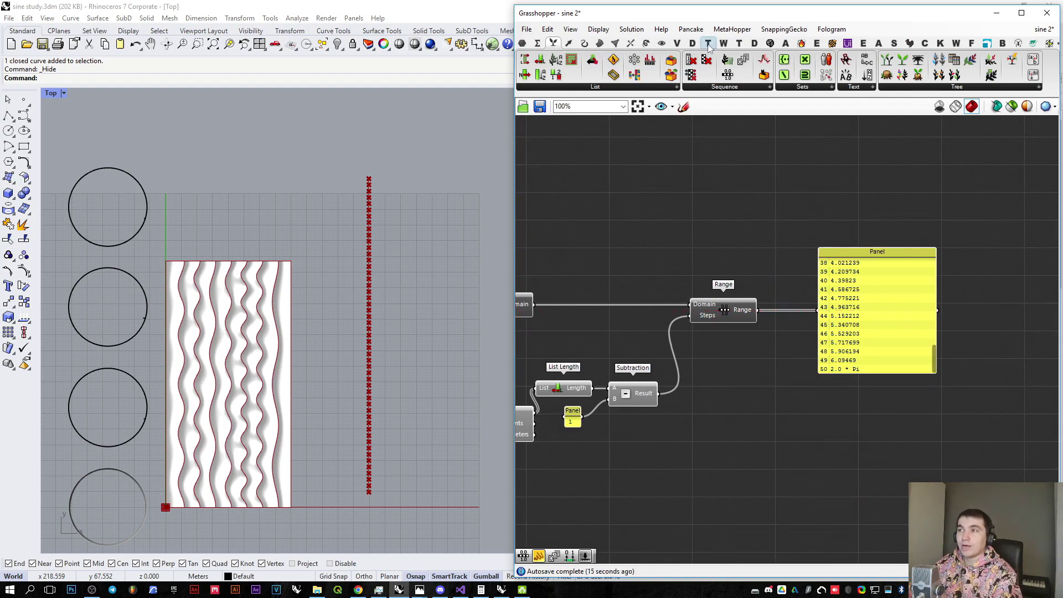
Step: Add a Cosine component between Range and the values panel, connecting Range to its Value input and its Result to the panel
click(537, 44)
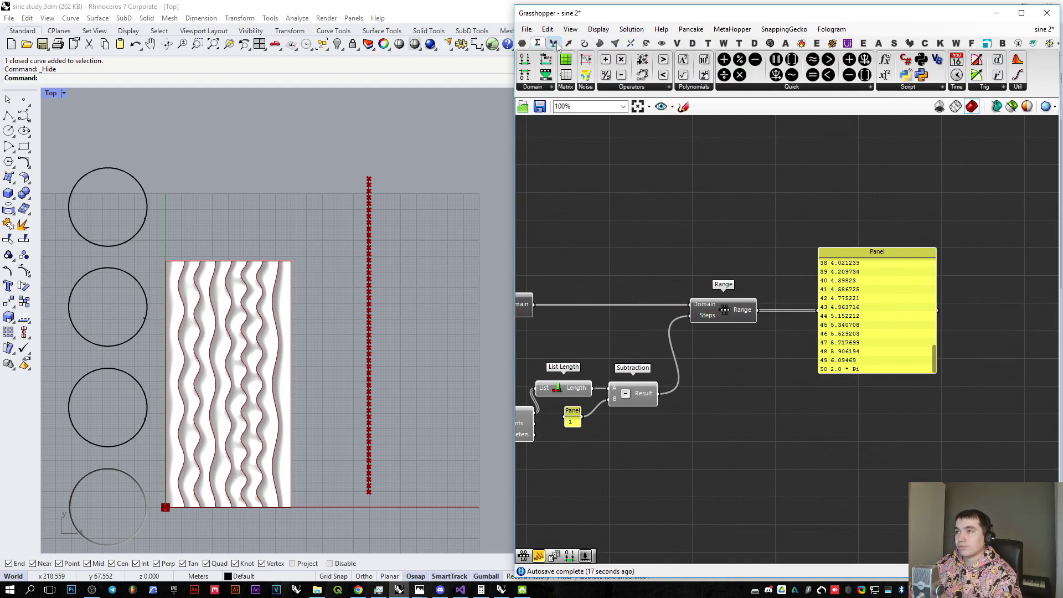
click(1017, 87)
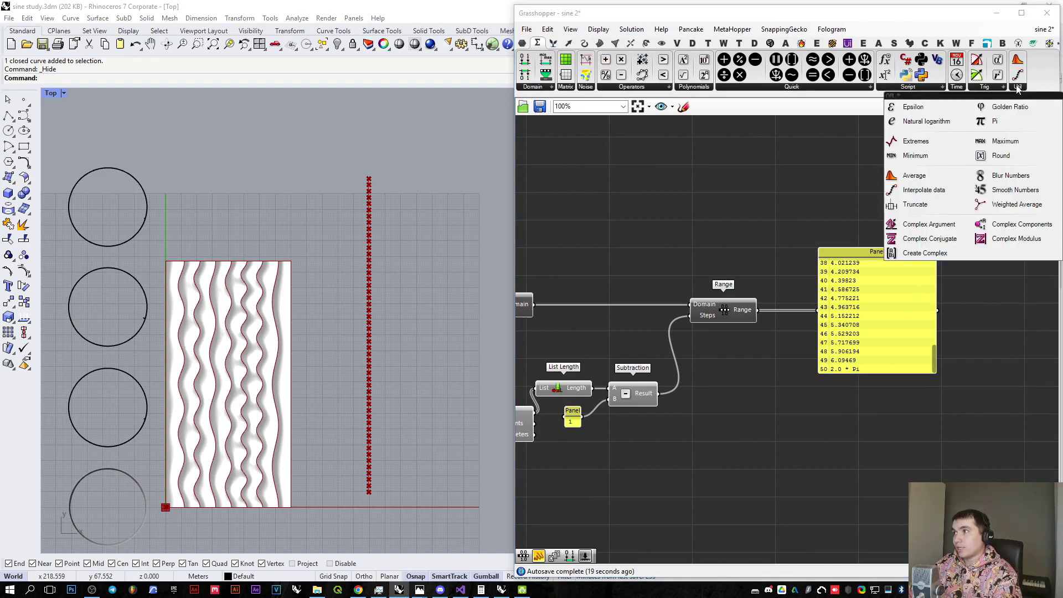
click(987, 88)
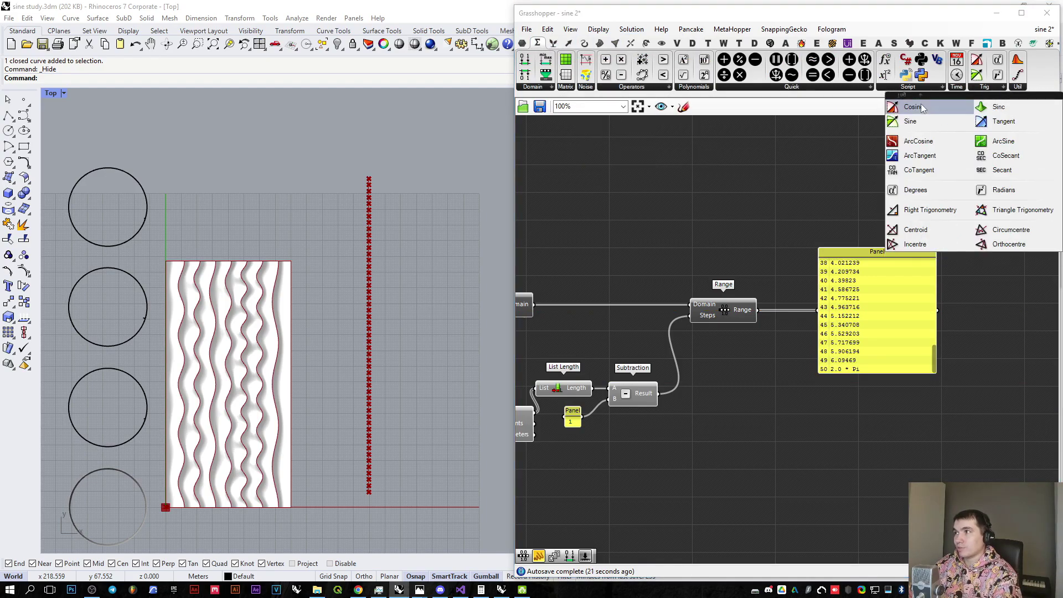
drag(921, 105, 775, 260)
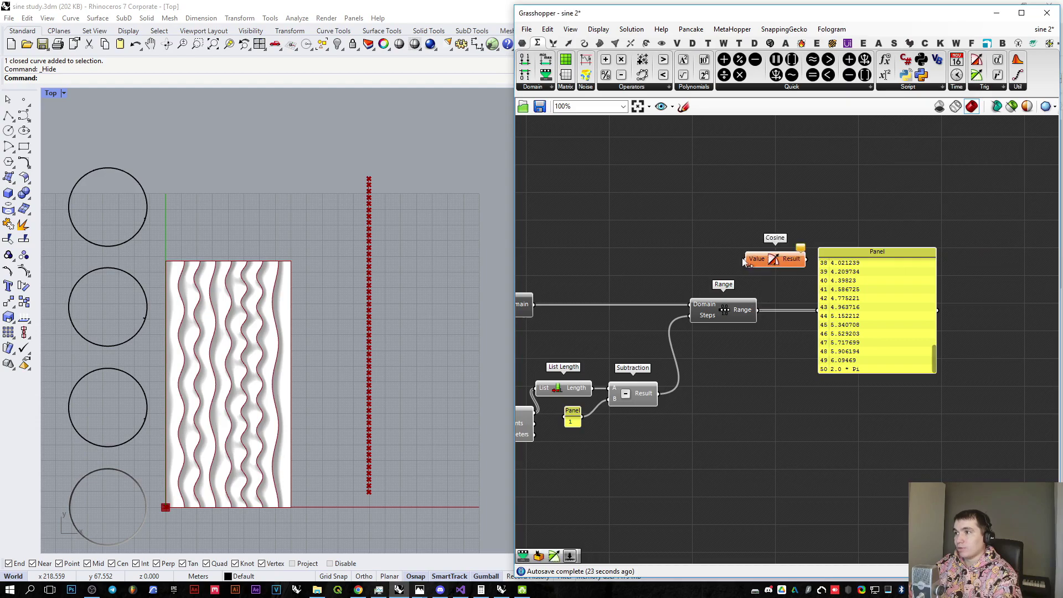
drag(843, 290, 923, 294)
drag(854, 303, 898, 314)
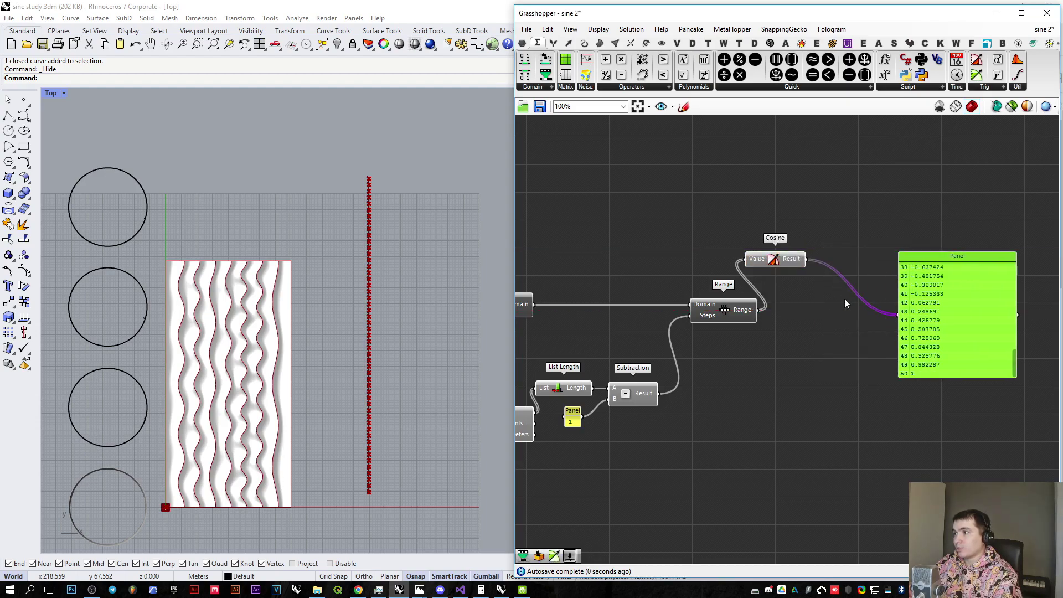
drag(777, 260, 813, 311)
right_drag(816, 310, 699, 297)
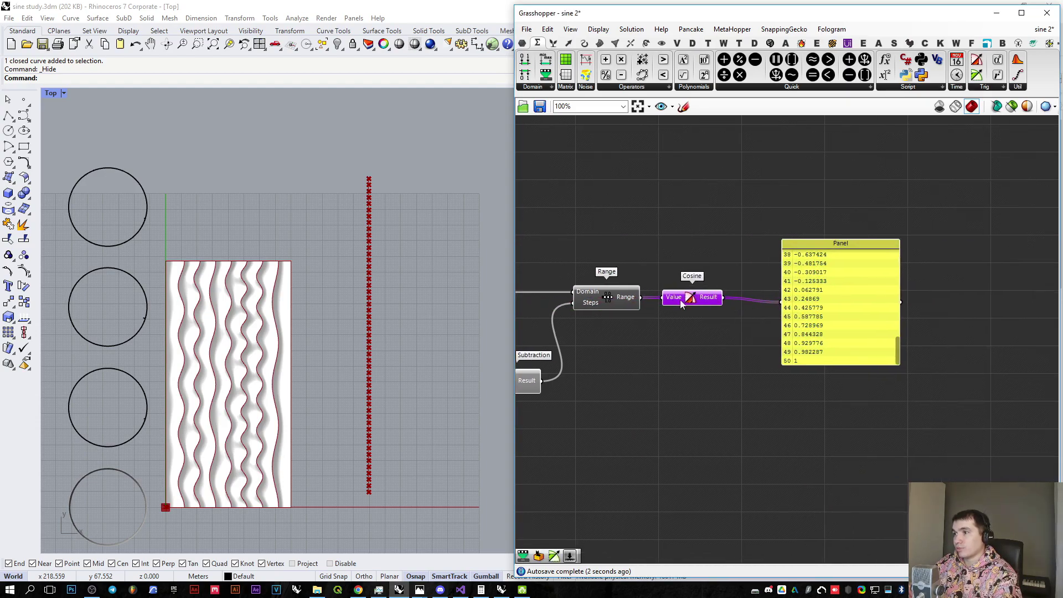
Step: Move Cosine above the Range wire and reconnect the values panel directly to the Range output
drag(691, 296, 848, 313)
click(881, 343)
scroll(897, 351, up, 4)
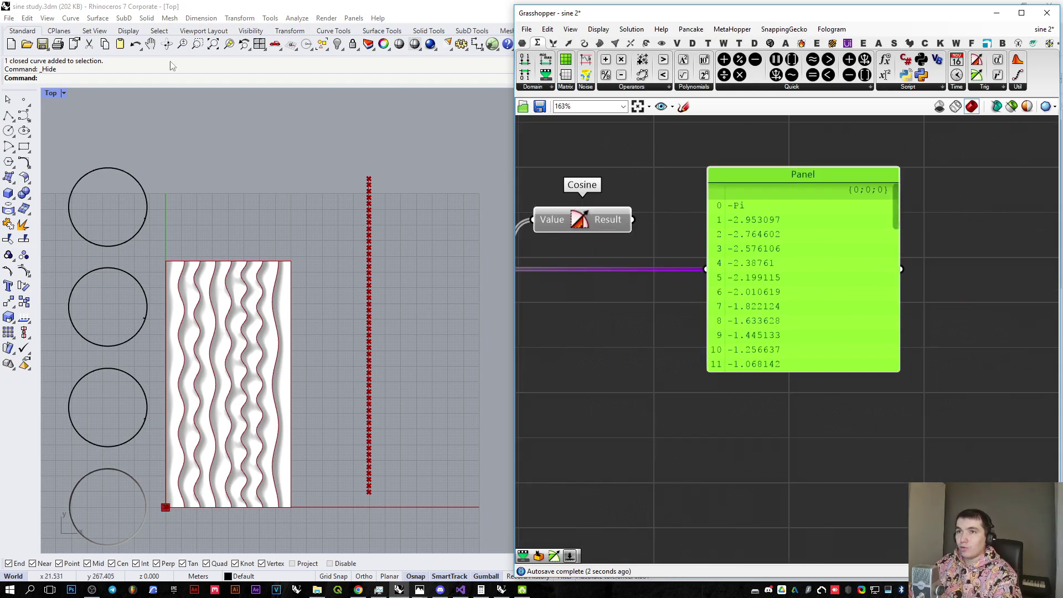
Step: Switch the Rhino viewport from Top to Perspective and view the wavy panel together with the row of division points
double_click(51, 93)
double_click(447, 92)
scroll(293, 371, down, 5)
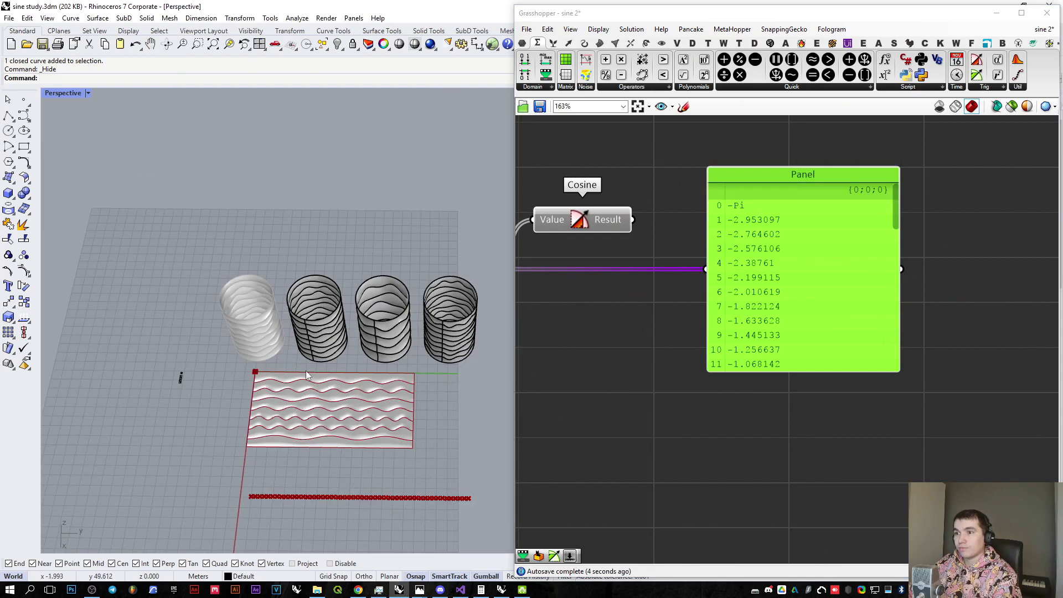
shift+right_drag(382, 470, 332, 365)
scroll(343, 369, up, 5)
scroll(363, 378, down, 5)
scroll(692, 299, down, 4)
scroll(600, 280, up, 2)
right_drag(601, 280, 705, 293)
scroll(382, 408, up, 2)
right_drag(382, 408, 391, 398)
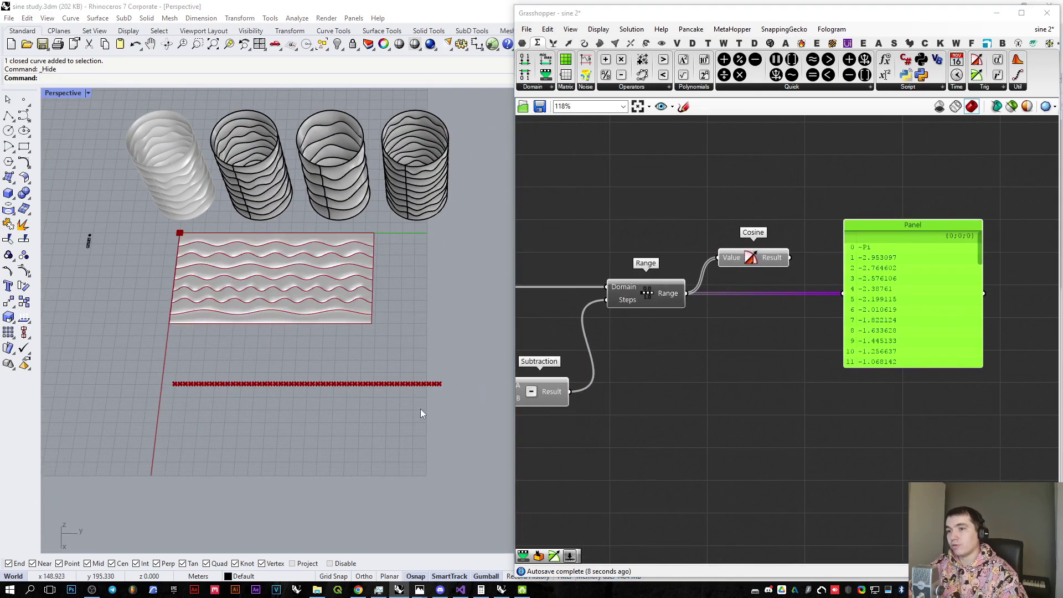
Step: Start a screen annotation and draw a red arrow extending the row of points, labelled X
key(ctrl+Print)
click(420, 9)
drag(439, 383, 491, 382)
drag(483, 373, 483, 398)
mouse_move(496, 353)
mouse_down()
mouse_move(509, 367)
mouse_move(497, 368)
mouse_up()
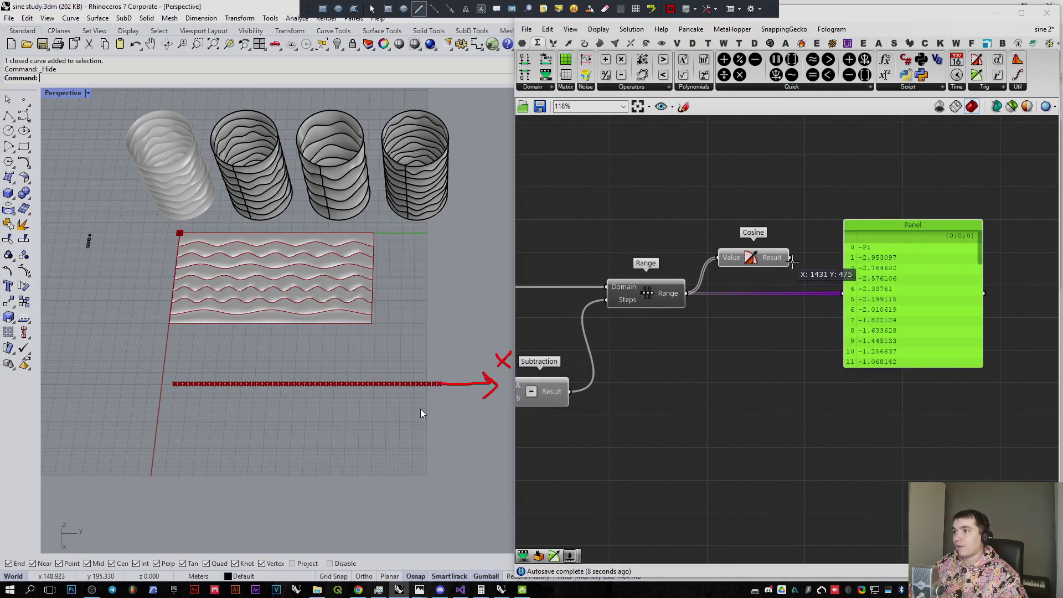
Step: Draw a red arrow leading out of Cosine's Result and another crossing the row of points perpendicularly
drag(792, 258, 846, 198)
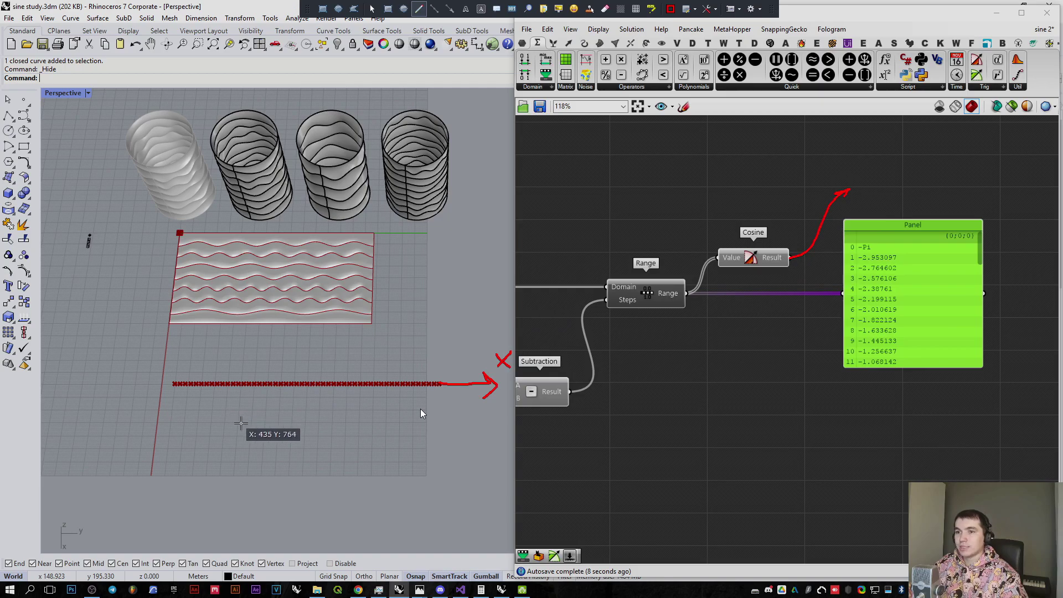
drag(240, 425, 248, 335)
drag(235, 355, 258, 352)
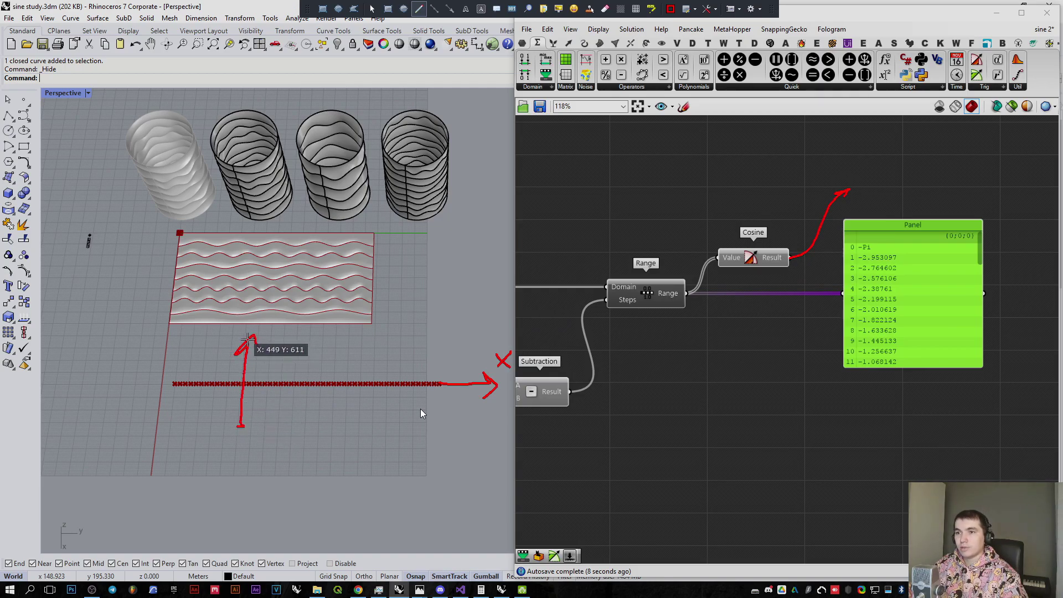
Step: Write -1 at the tail and 1 at the tip of the perpendicular arrow, and close the screen annotation
mouse_move(254, 437)
mouse_down()
mouse_move(284, 426)
mouse_move(282, 448)
mouse_up()
drag(274, 448, 292, 446)
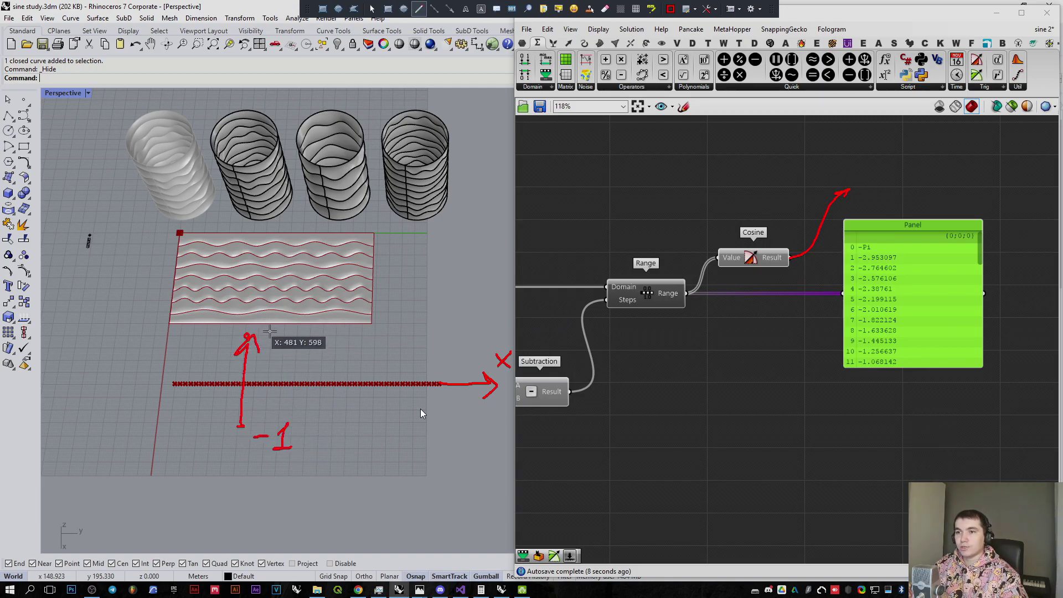
drag(276, 325, 302, 337)
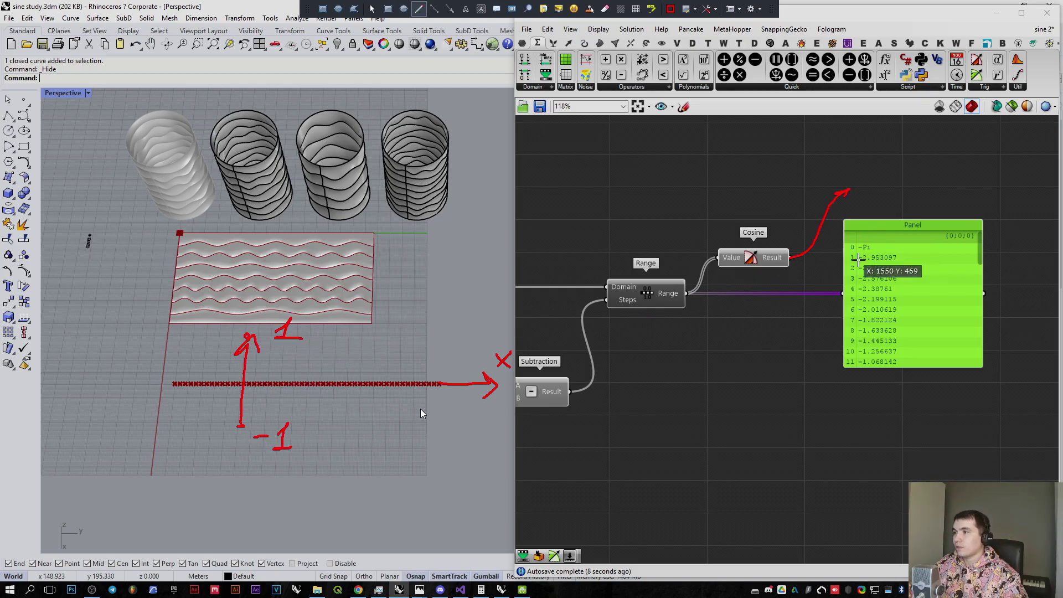
key(Escape)
Step: Connect the upper values panel to Cosine's Result instead of Range and line it up beside Cosine, above the other panel
mouse_move(889, 298)
mouse_down()
mouse_move(878, 457)
mouse_move(917, 265)
mouse_up()
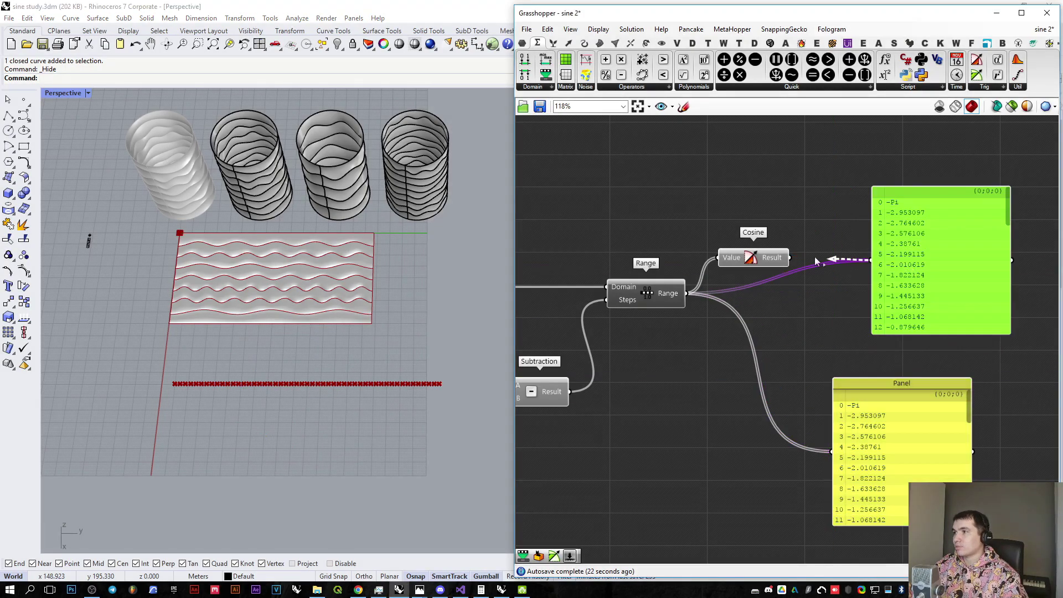
drag(814, 257, 790, 257)
drag(920, 253, 880, 251)
right_drag(951, 205, 920, 180)
mouse_move(937, 180)
mouse_down()
mouse_move(924, 285)
mouse_move(939, 160)
mouse_up()
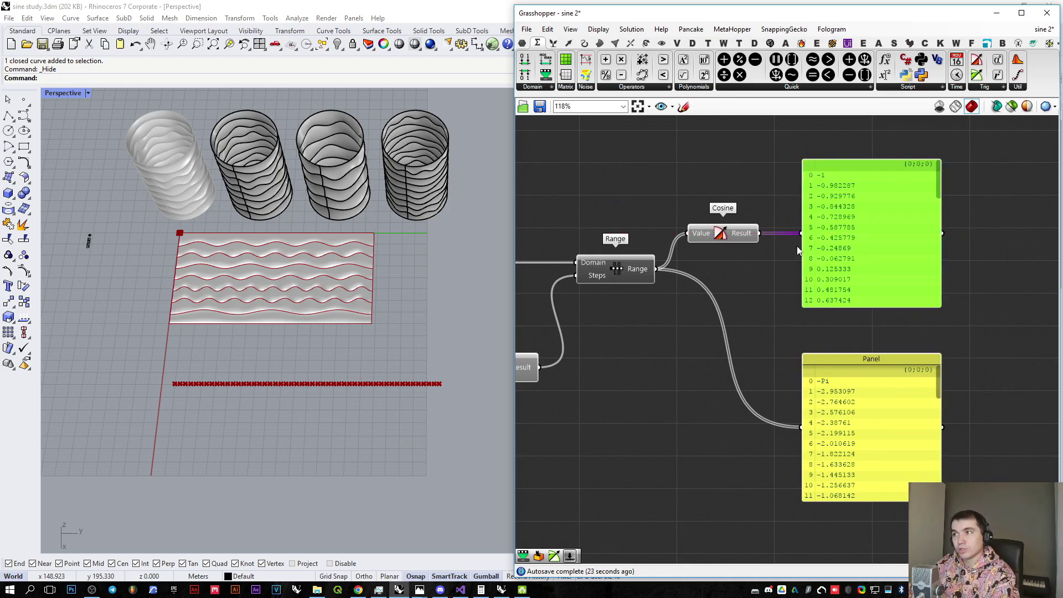
right_drag(798, 324, 748, 355)
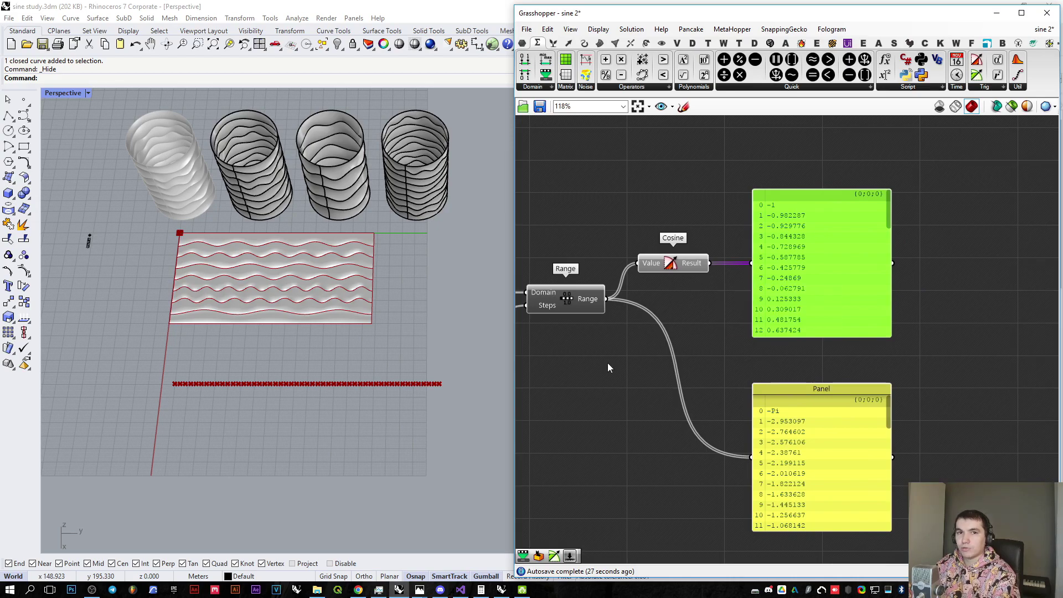
Step: Shift the cosine values panel farther from Cosine and place a Move component above the Cosine wire
scroll(293, 379, up, 5)
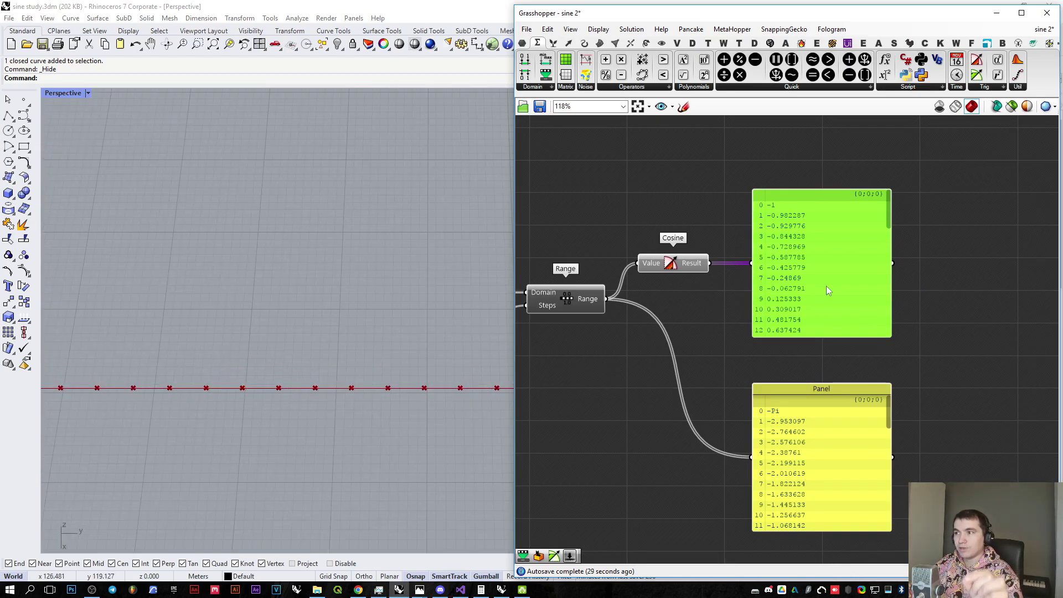
scroll(806, 313, down, 3)
scroll(802, 308, up, 2)
drag(807, 309, 916, 308)
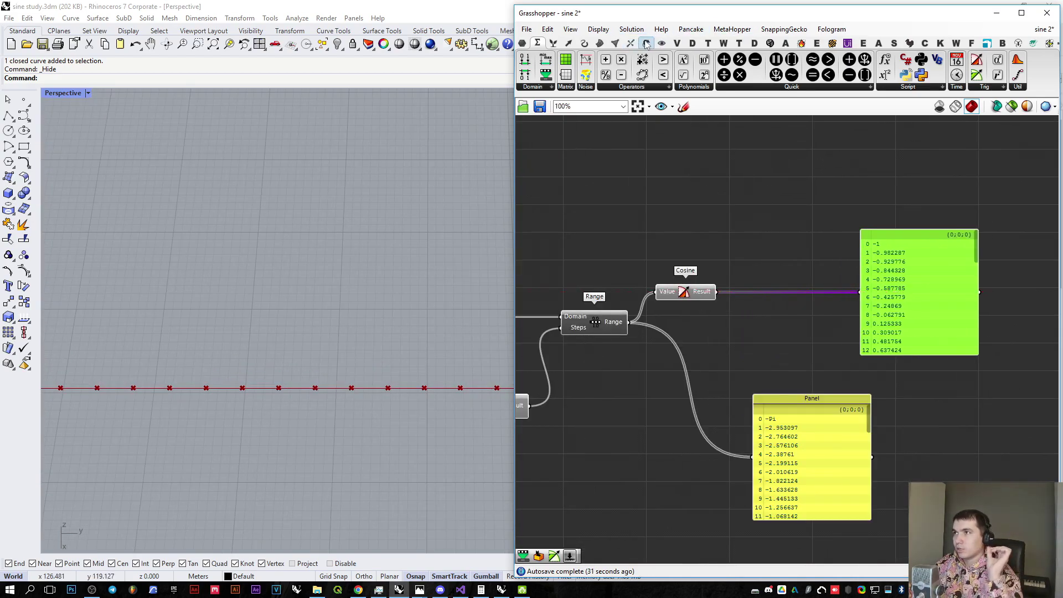
click(645, 43)
drag(617, 74, 842, 229)
mouse_move(233, 423)
right_down()
mouse_move(231, 451)
mouse_move(238, 360)
right_up()
Step: Add a Unit X vector, feed Cosine's Result into its Factor and wire its Unit vector to Move's Motion
click(669, 198)
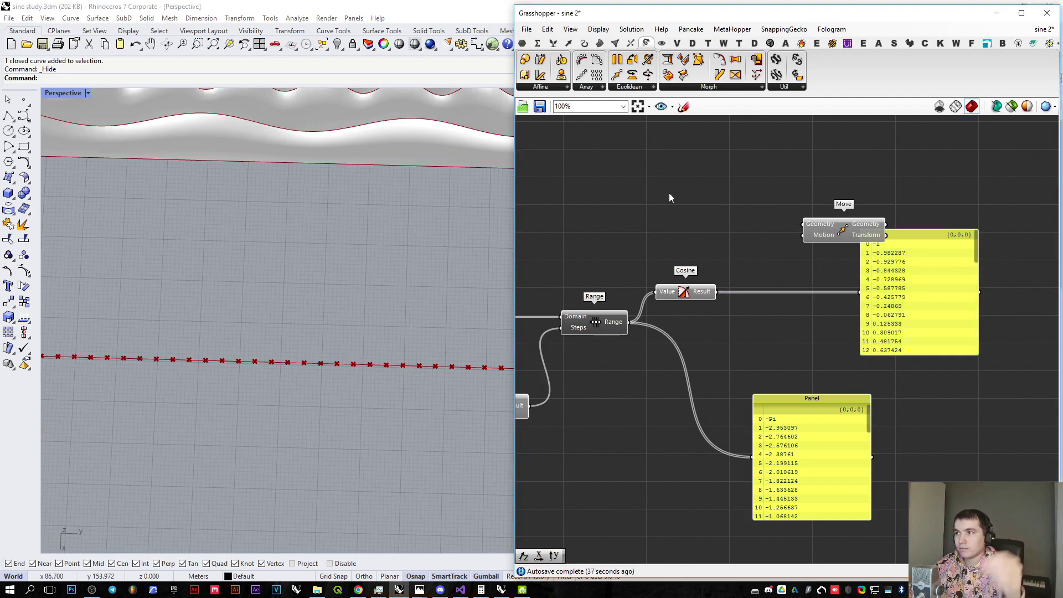
double_click(670, 198)
text(unit)
click(653, 151)
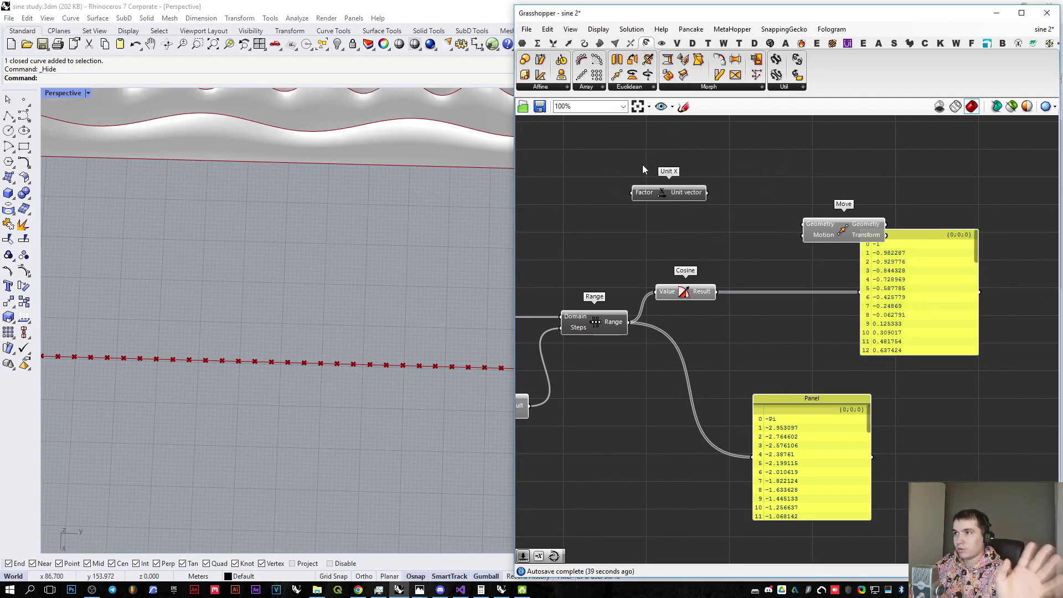
drag(664, 196, 710, 202)
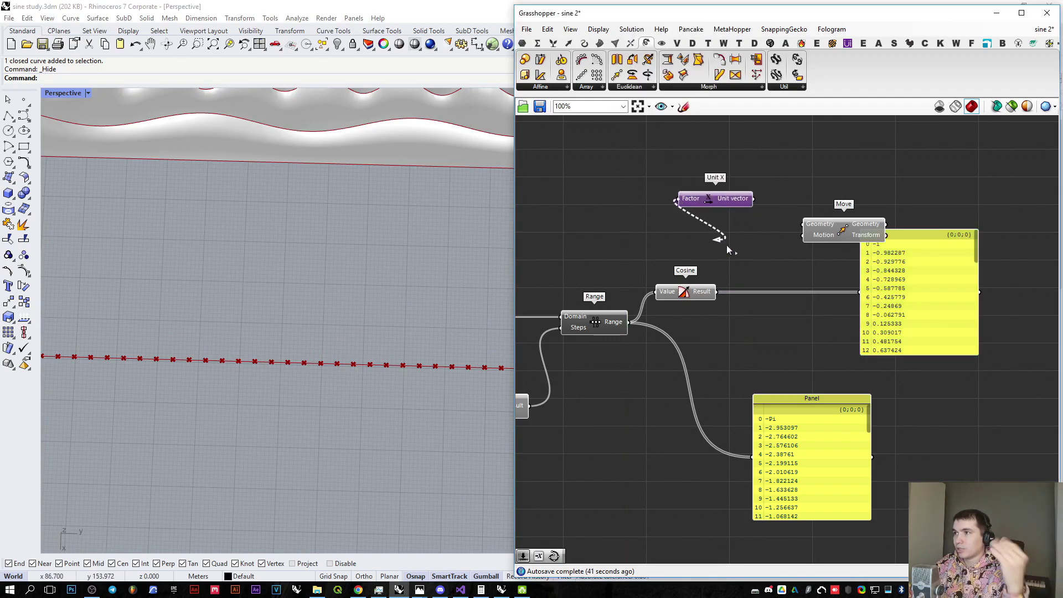
drag(727, 247, 715, 292)
drag(752, 199, 819, 199)
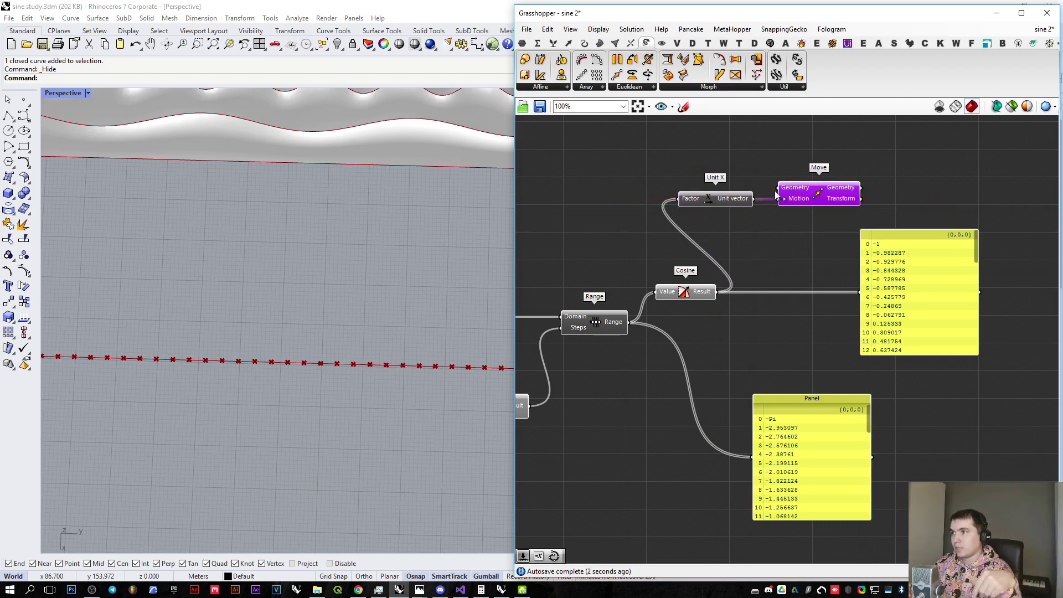
Step: Connect Divide Curve's Points to the Geometry input of Move
scroll(786, 278, down, 3)
right_drag(528, 360, 759, 368)
scroll(755, 369, up, 3)
click(740, 362)
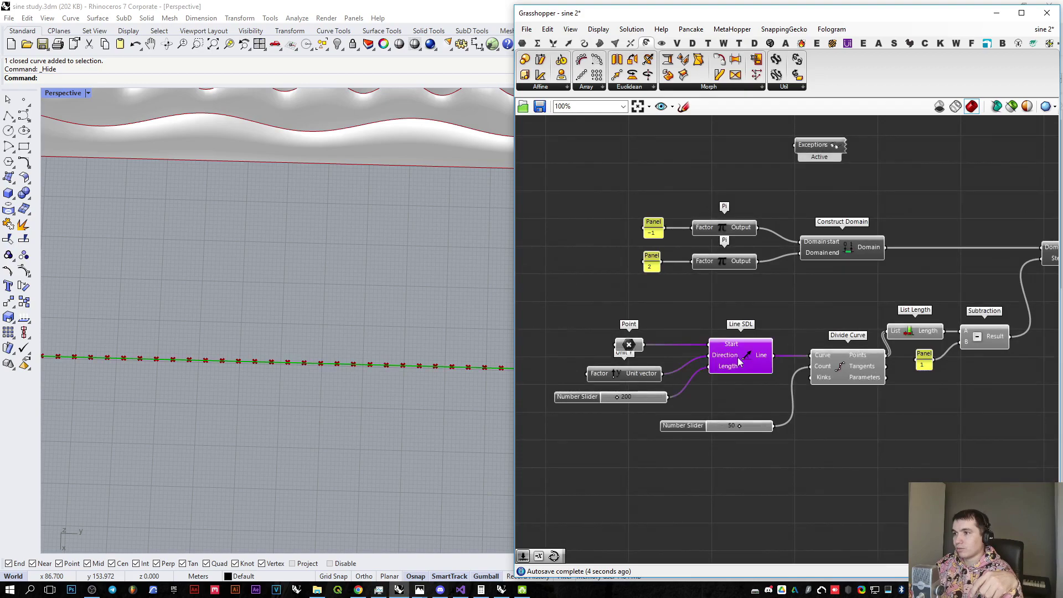
click(857, 371)
right_drag(941, 383, 691, 392)
scroll(633, 364, down, 2)
drag(633, 360, 906, 190)
scroll(343, 371, down, 1)
scroll(343, 375, down, 2)
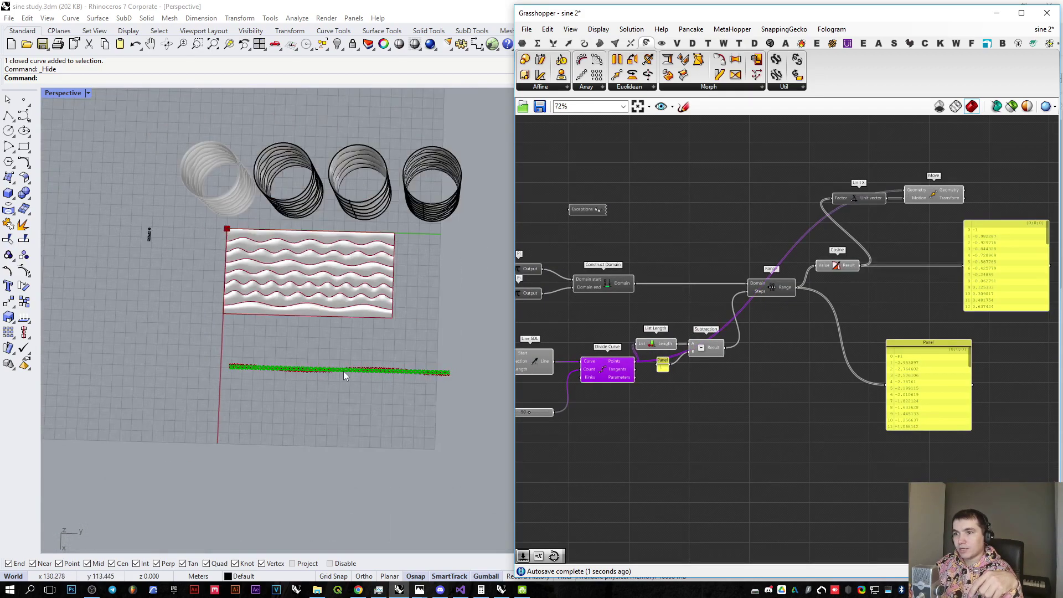
Step: Hide the preview of Divide Curve so only the moved points show along the line
scroll(343, 376, up, 1)
middle_click(606, 359)
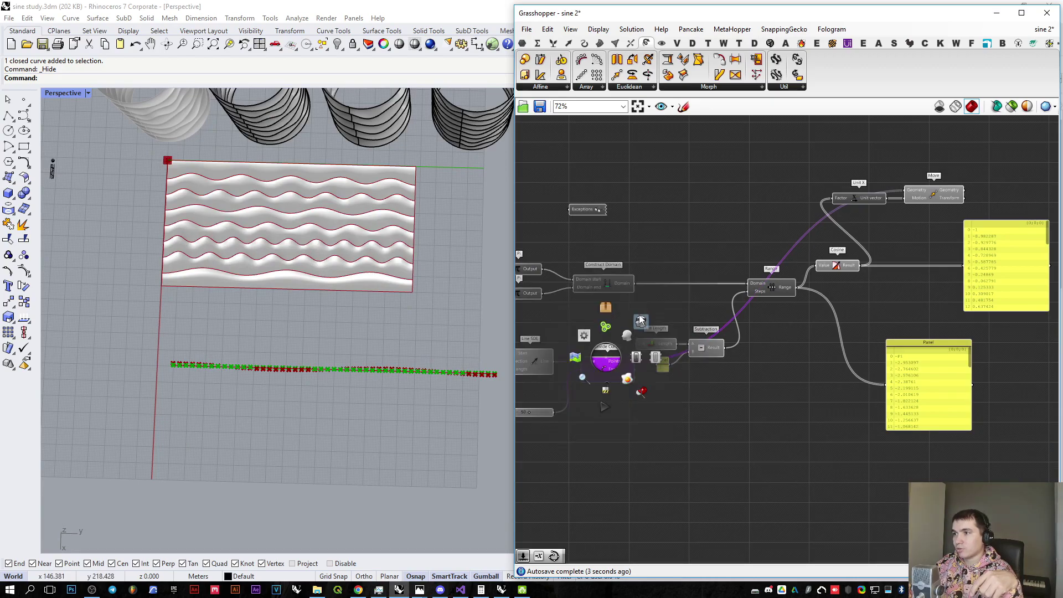
click(639, 320)
scroll(345, 376, up, 2)
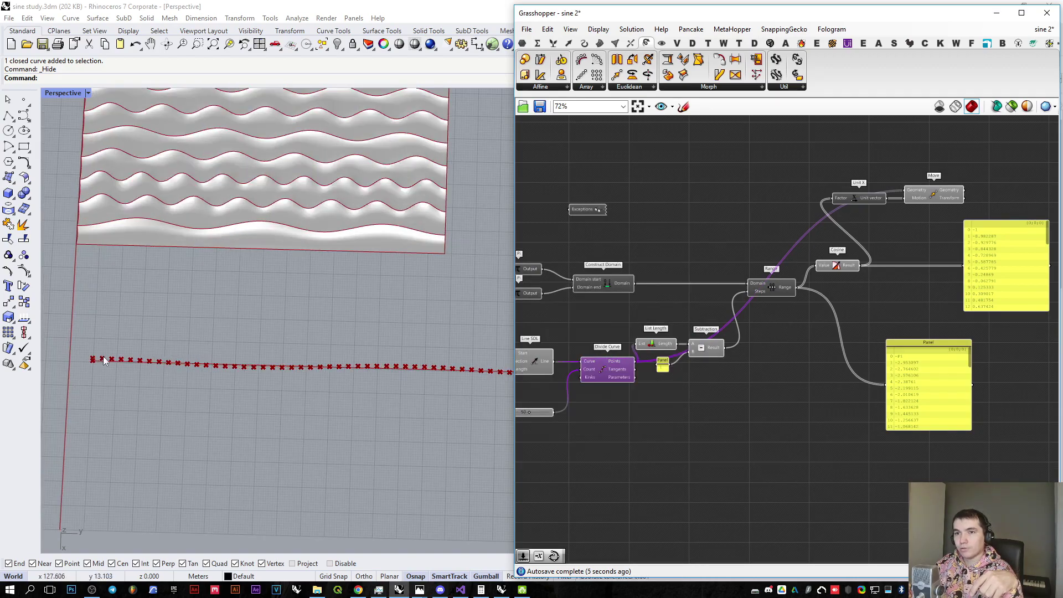
Step: Add an Interpolate curve component beyond Move and connect Move's Geometry to its Vertices
right_drag(929, 335, 732, 395)
drag(808, 323, 824, 324)
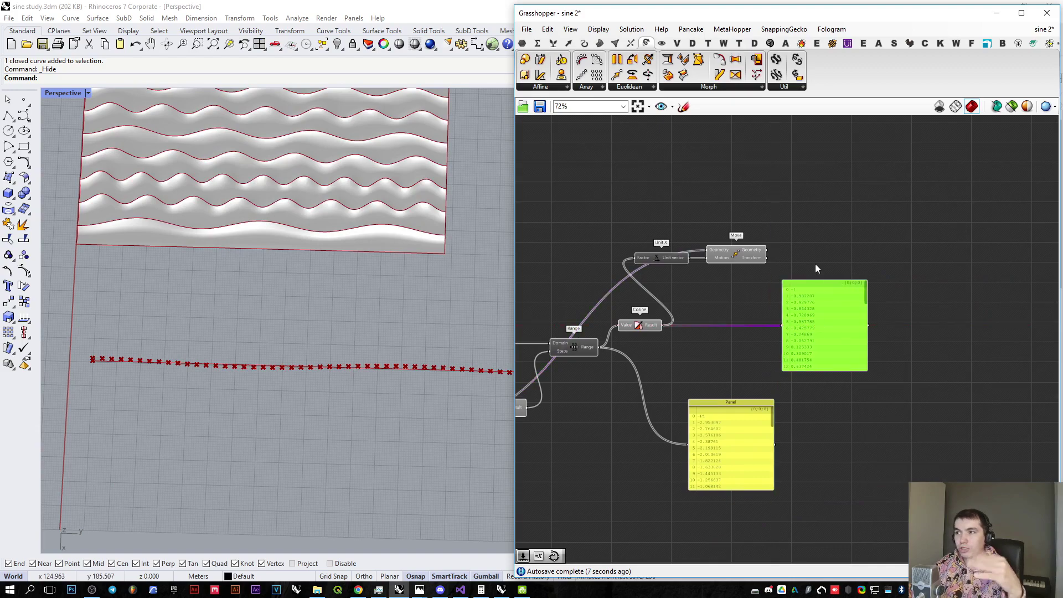
click(584, 43)
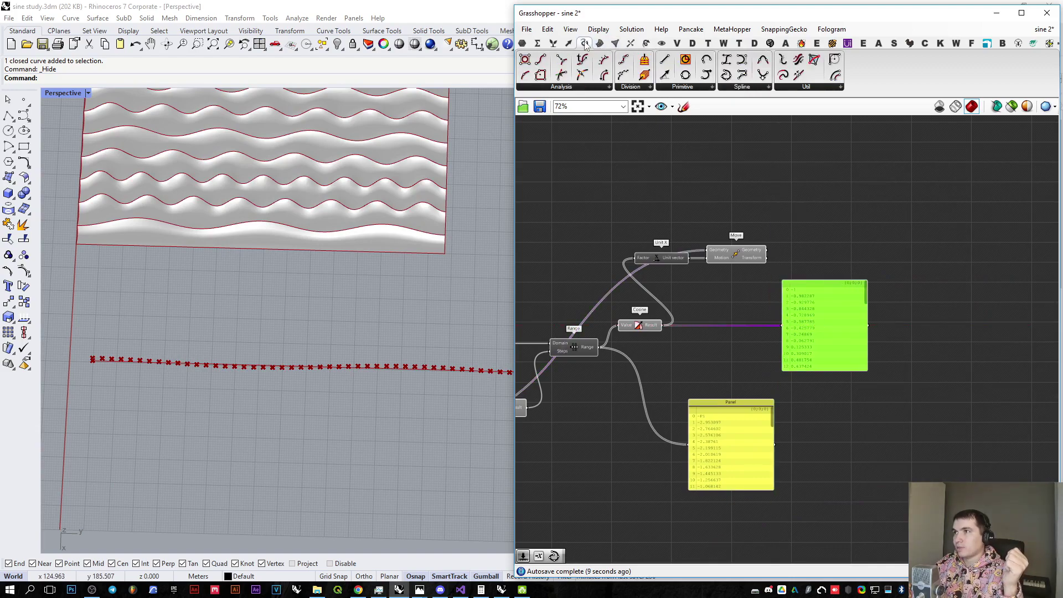
click(757, 87)
click(829, 107)
click(836, 216)
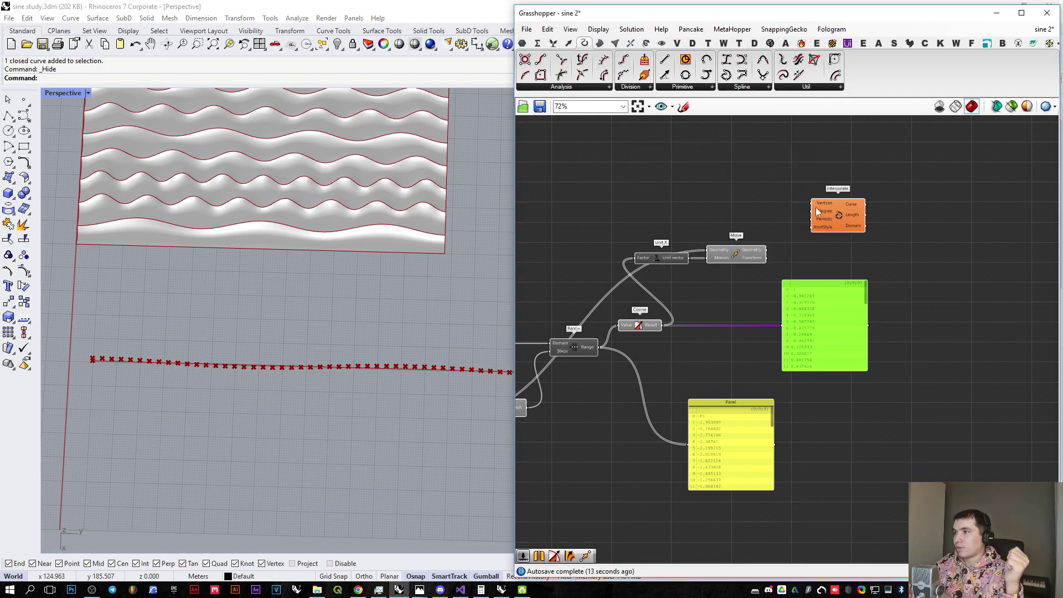
drag(766, 249, 840, 236)
click(884, 248)
Step: Hide the preview of the Move component and inspect the interpolated curve against the straight line up close
click(726, 257)
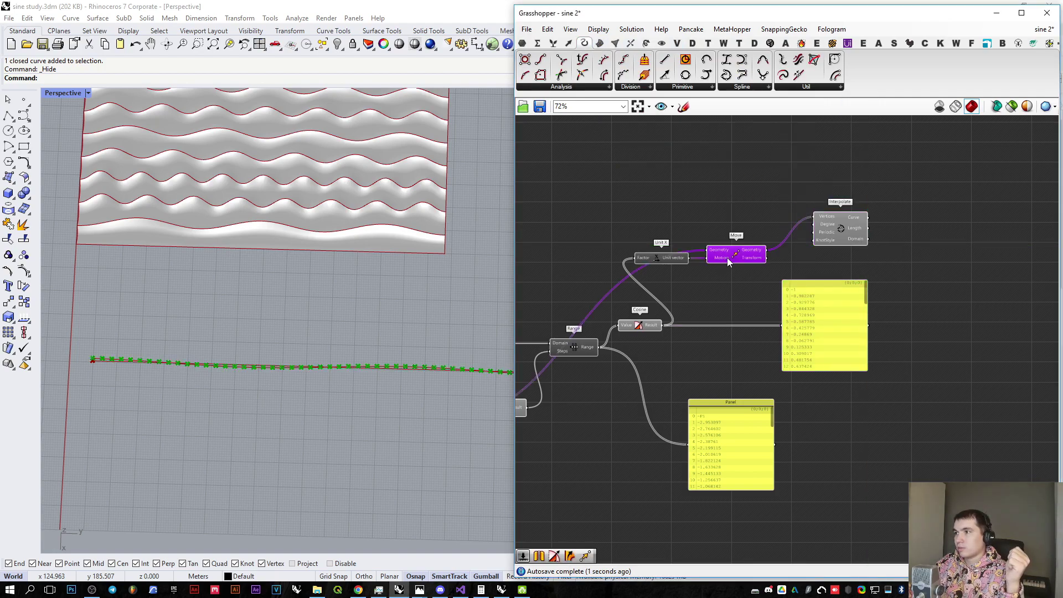
middle_click(726, 257)
click(763, 223)
scroll(332, 362, up, 3)
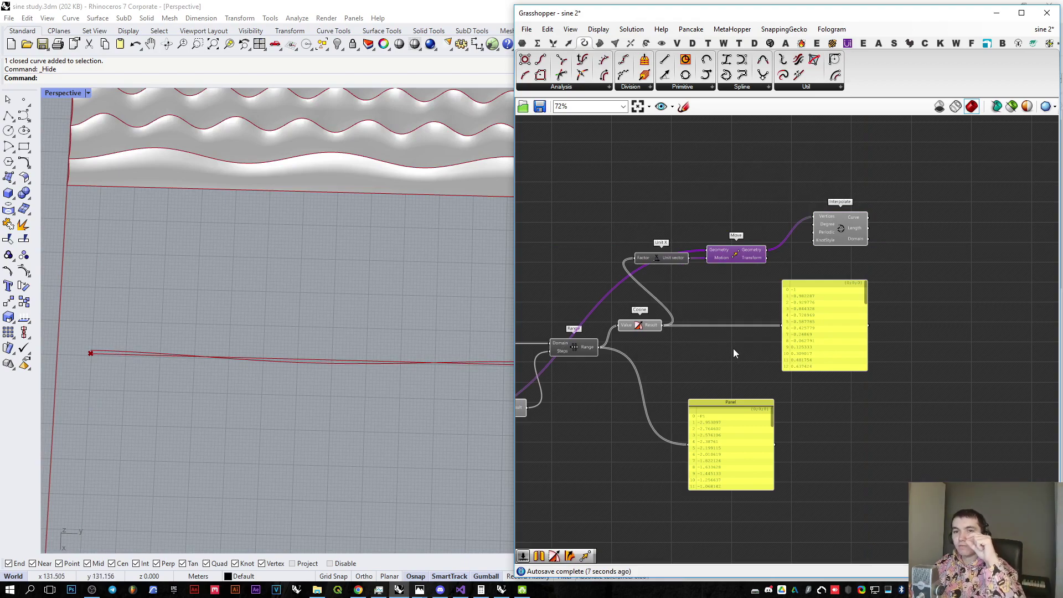
scroll(287, 356, up, 4)
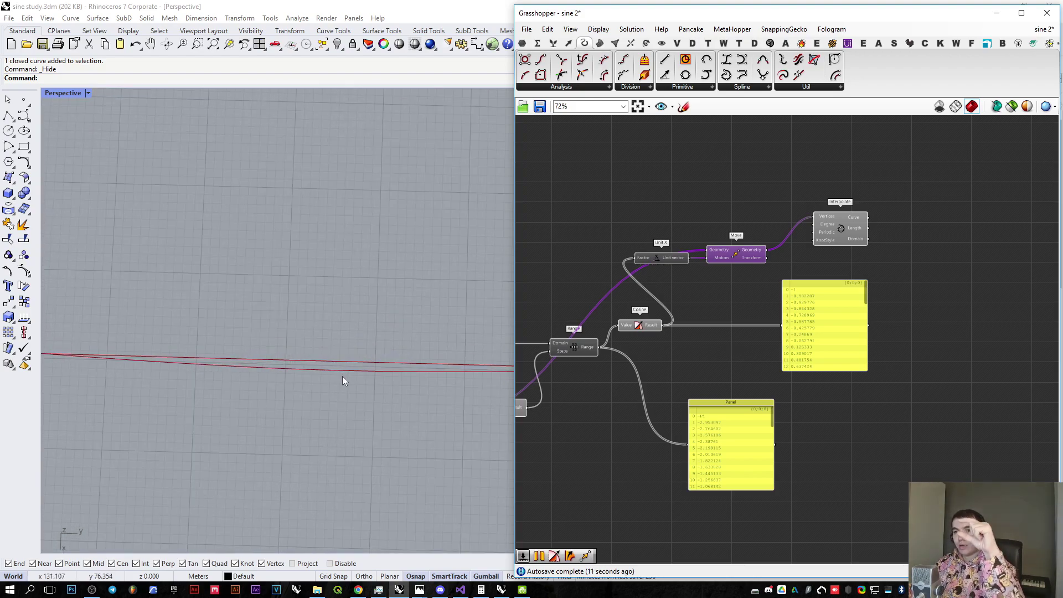
scroll(342, 374, up, 3)
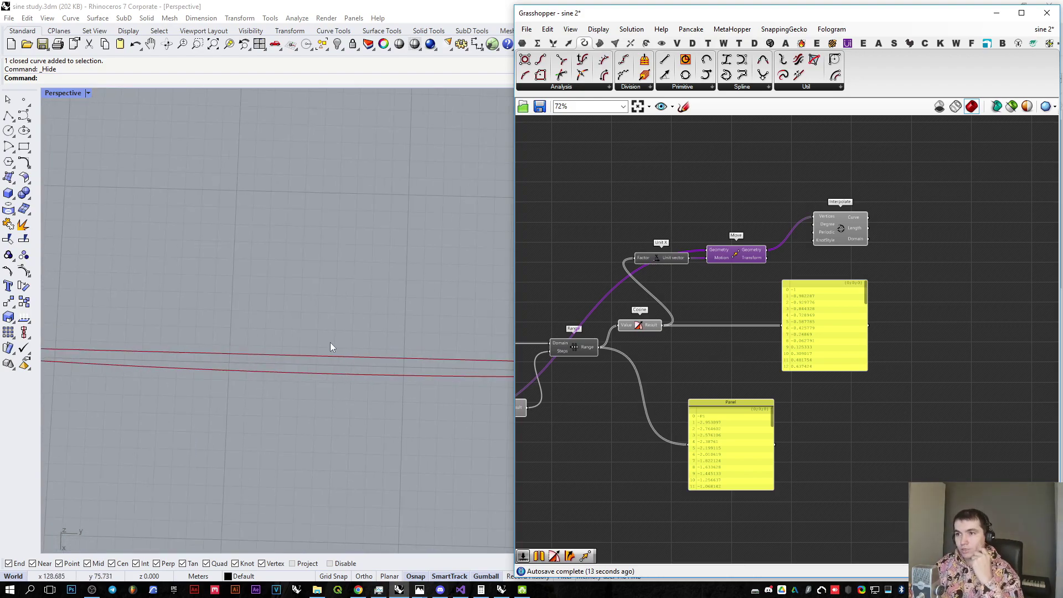
Step: Align the Range values panel directly beneath the cosine values panel
scroll(695, 411, down, 3)
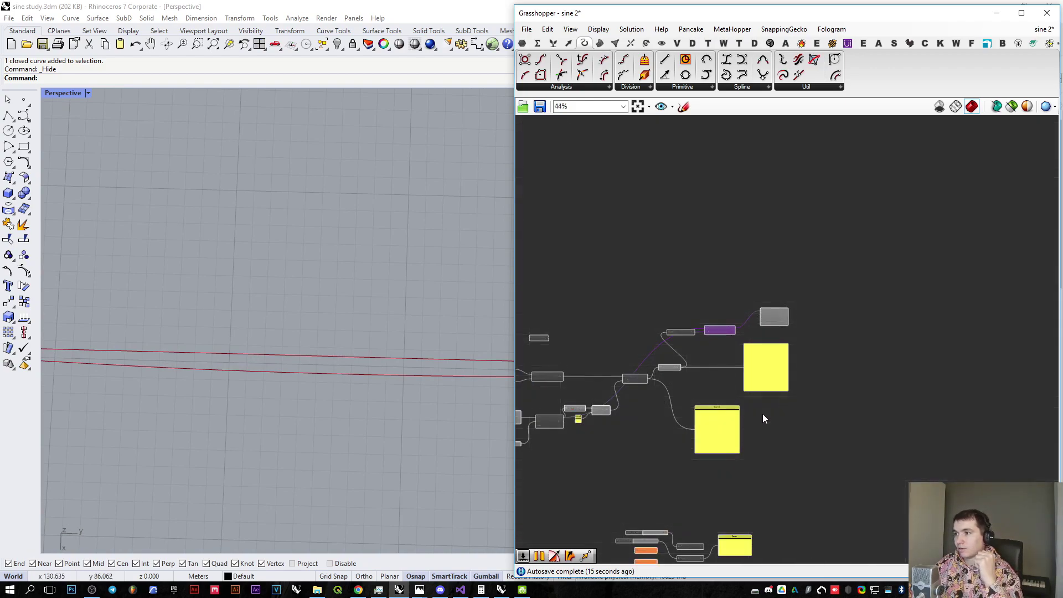
scroll(762, 413, up, 3)
drag(672, 445, 759, 427)
right_drag(704, 366, 703, 393)
Step: Add a Remap Numbers component and position it above Move
click(537, 44)
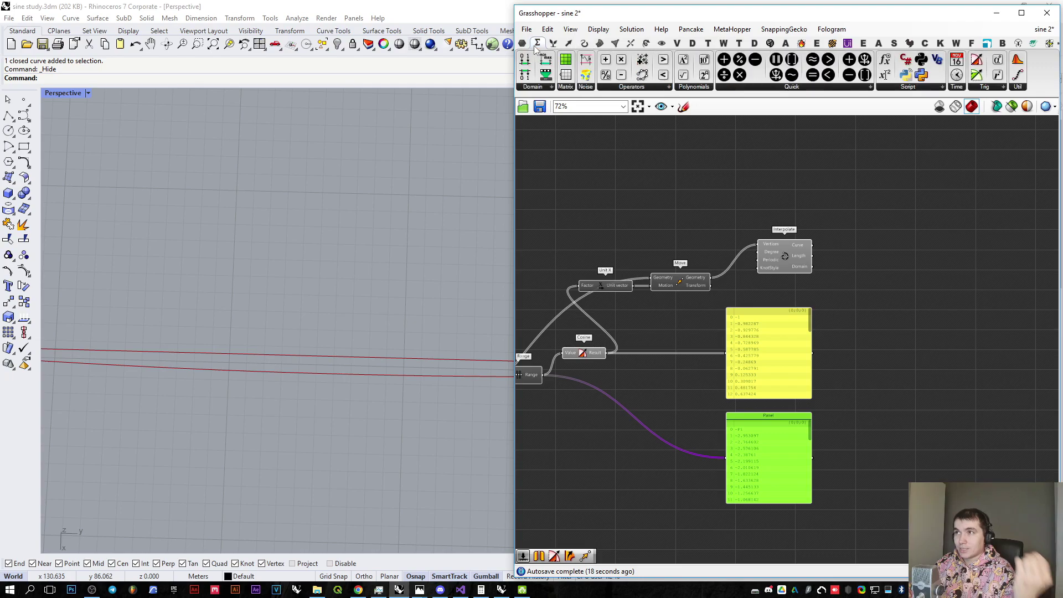
click(545, 88)
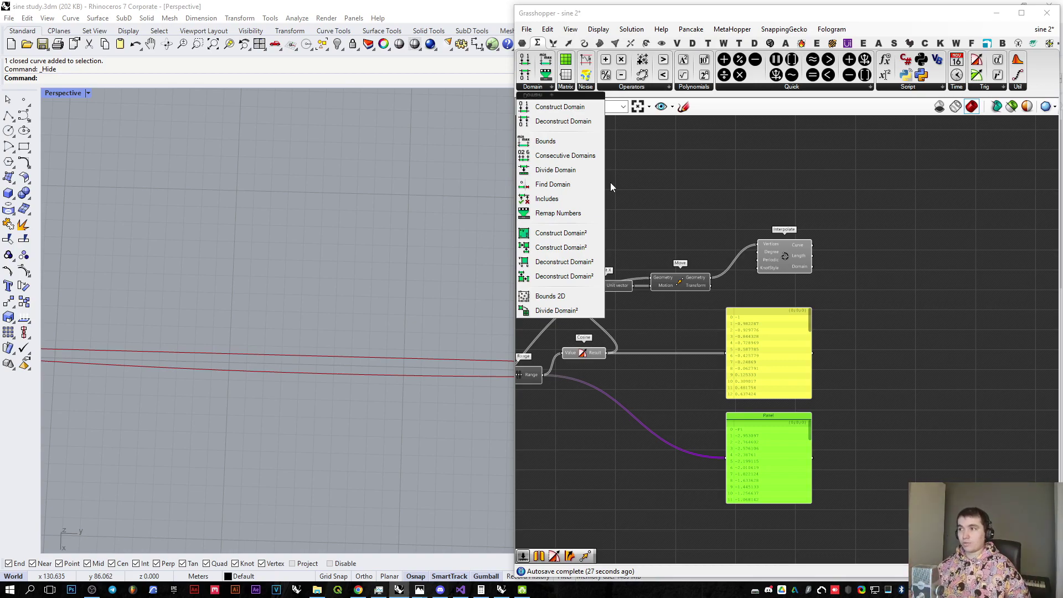
click(554, 214)
click(686, 198)
scroll(786, 337, up, 3)
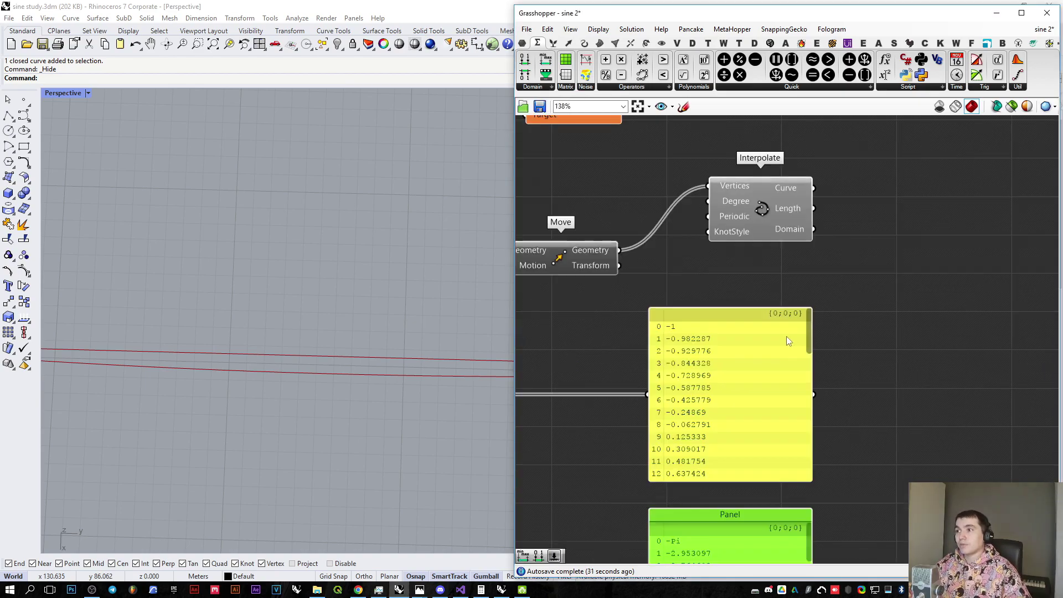
scroll(802, 326, down, 1)
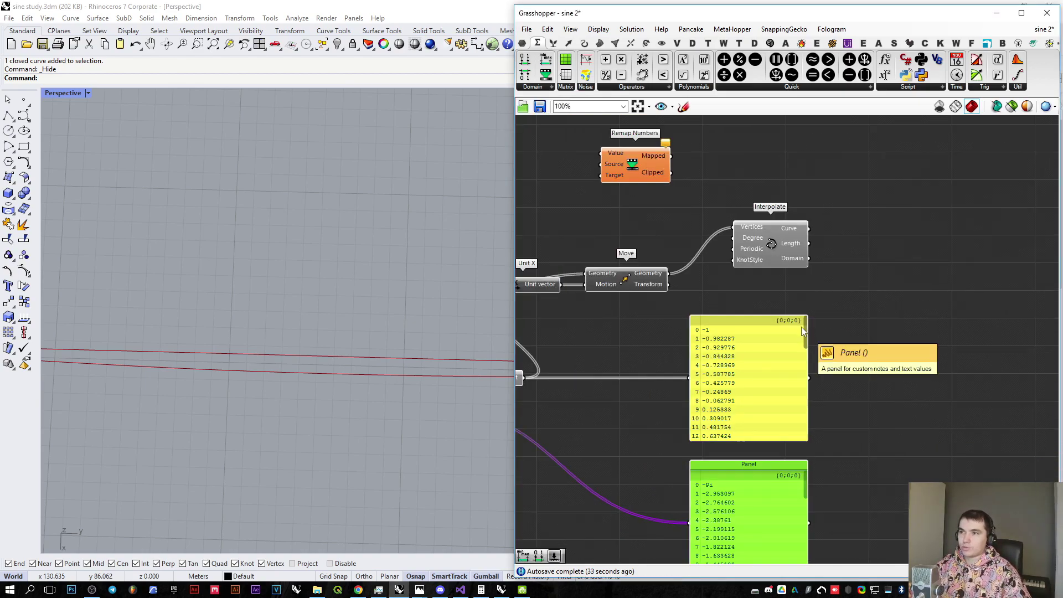
right_drag(801, 327, 890, 312)
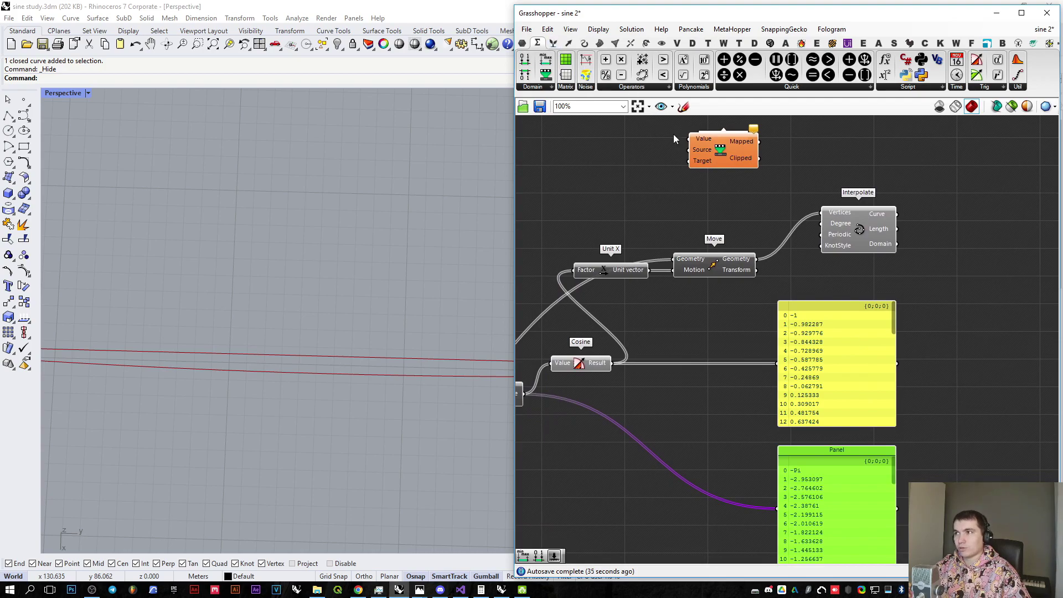
drag(727, 151, 713, 191)
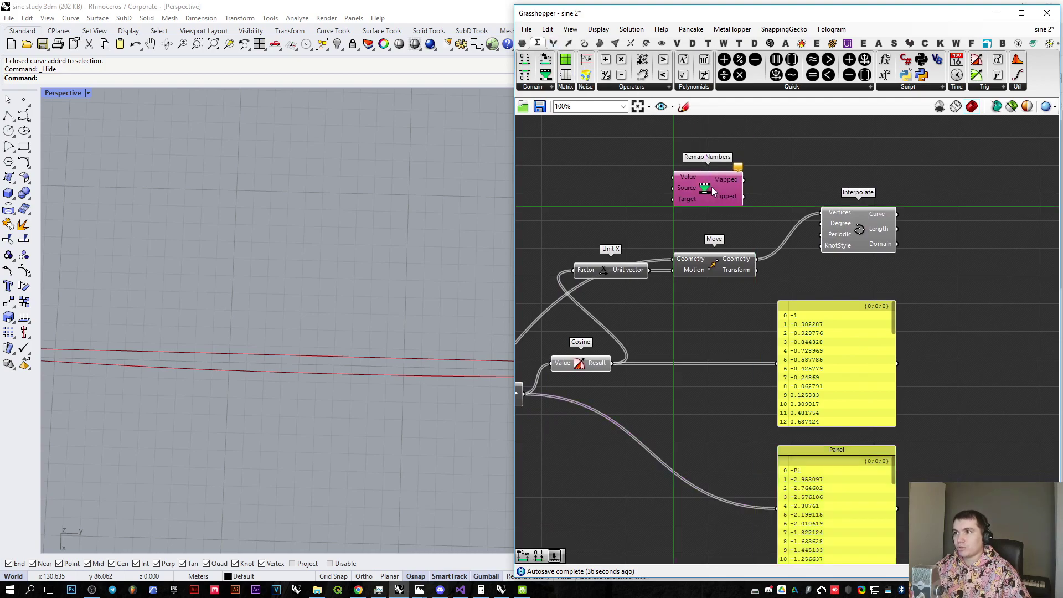
Step: Place a Multiplication component after Cosine and connect Cosine's Result to its A input
click(534, 87)
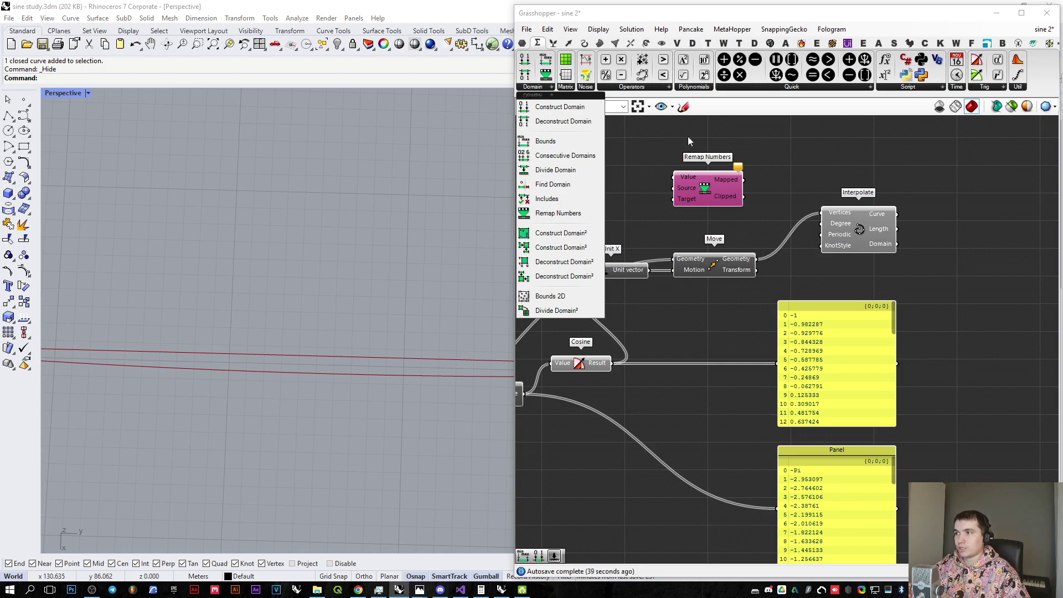
drag(621, 59, 697, 376)
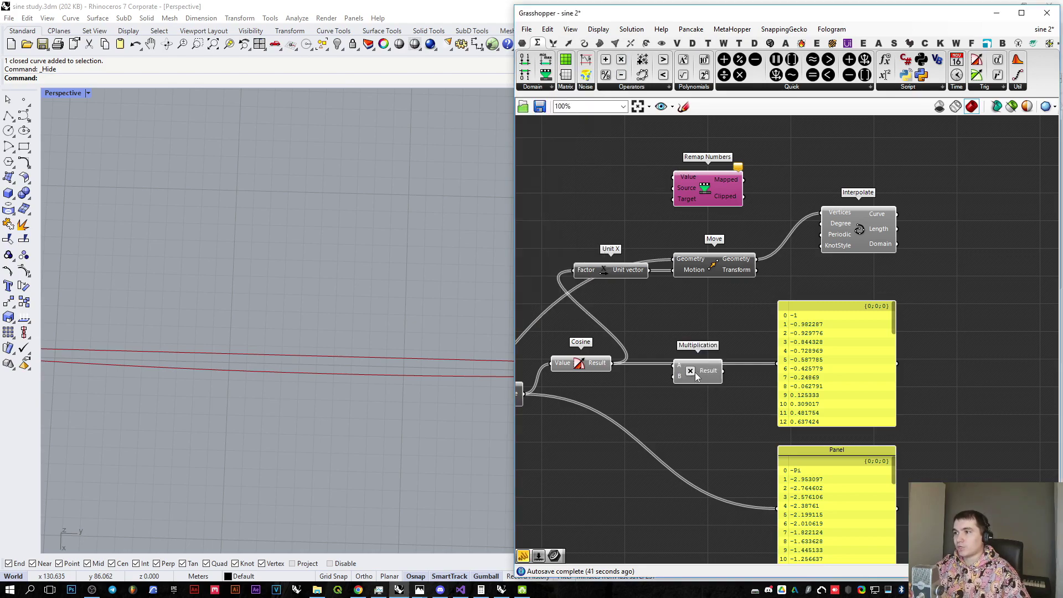
drag(632, 364, 612, 363)
drag(690, 372, 710, 384)
Step: Create a number slider set to 20, connect it to Multiplication's B input and place it below Cosine
double_click(653, 396)
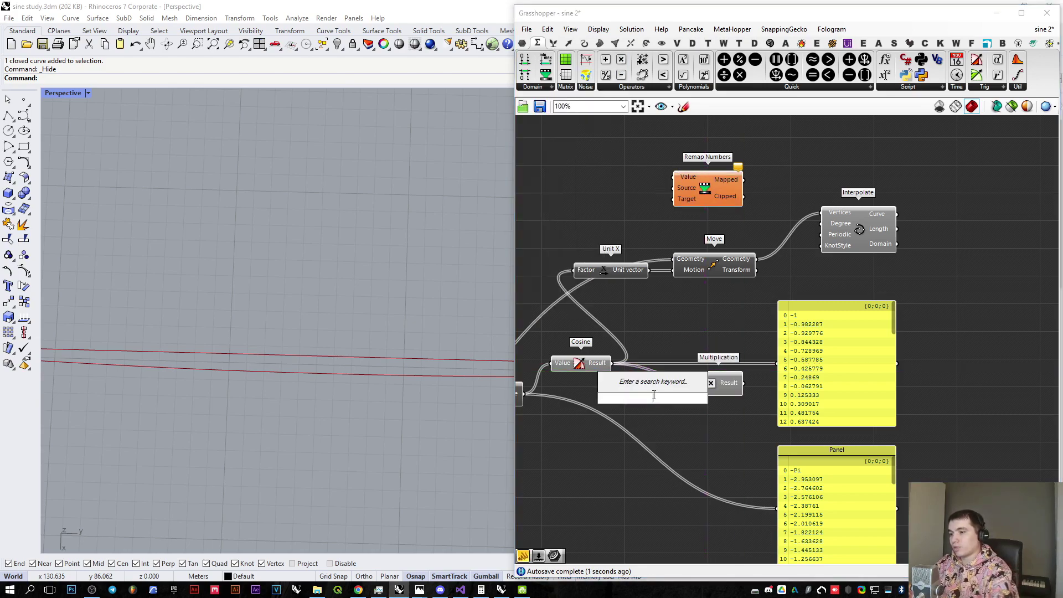
text(20)
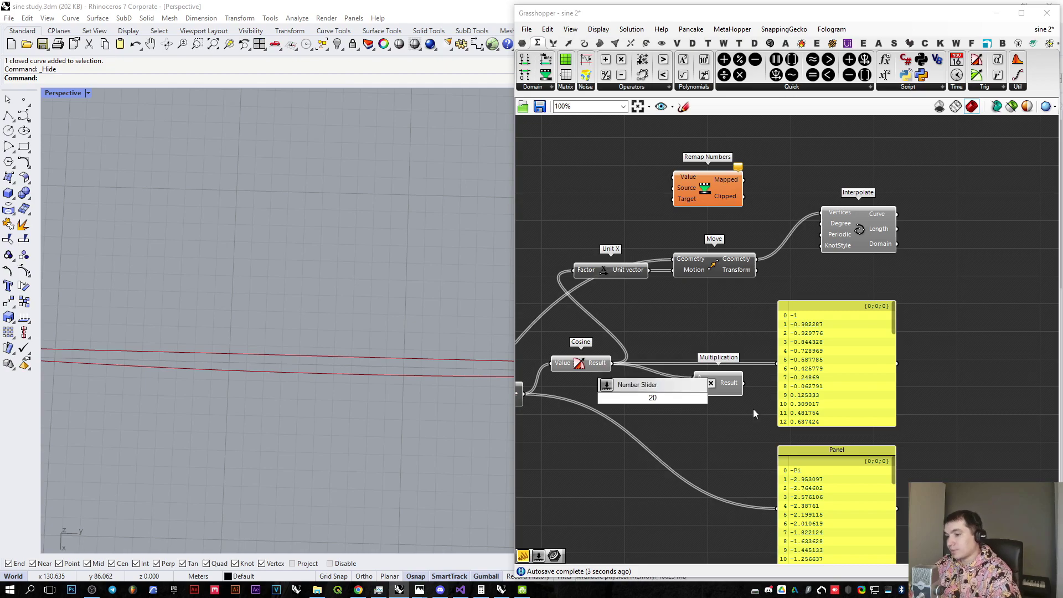
key(Return)
drag(695, 387, 703, 400)
drag(692, 401, 629, 406)
Step: Connect Multiplication's Result to Unit X's Factor and check the amplified wave in the viewport
drag(744, 383, 574, 270)
scroll(287, 385, down, 5)
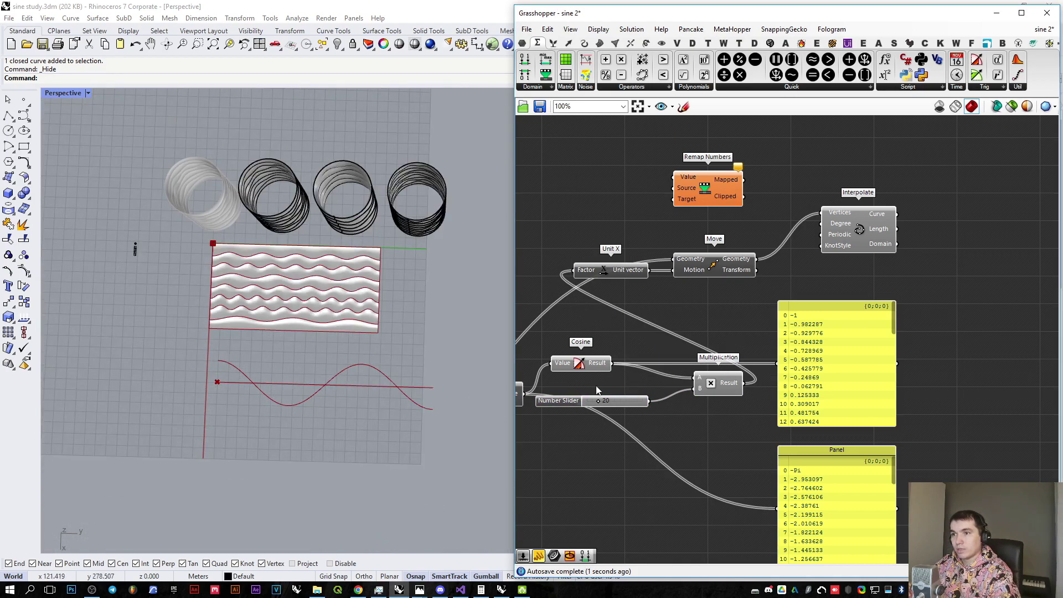
scroll(542, 404, up, 5)
mouse_move(691, 395)
mouse_down()
mouse_move(668, 397)
mouse_move(744, 399)
mouse_move(666, 399)
mouse_move(818, 402)
mouse_move(685, 395)
mouse_up()
scroll(685, 395, down, 2)
Step: Delete the amplitude slider and the Multiplication component
click(621, 404)
right_drag(769, 399, 707, 418)
scroll(650, 398, down, 2)
key(Delete)
click(757, 394)
key(Delete)
right_drag(737, 161, 731, 230)
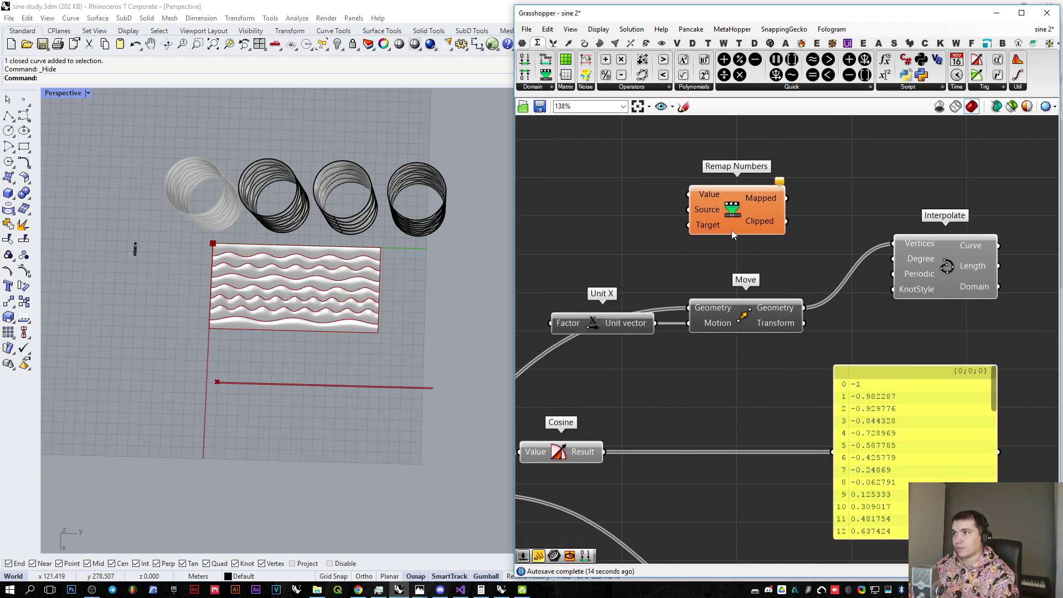
Step: Place the Remap Numbers component below Cosine's output and connect Cosine's Result to its Value input
drag(732, 234, 715, 498)
right_drag(715, 498, 713, 423)
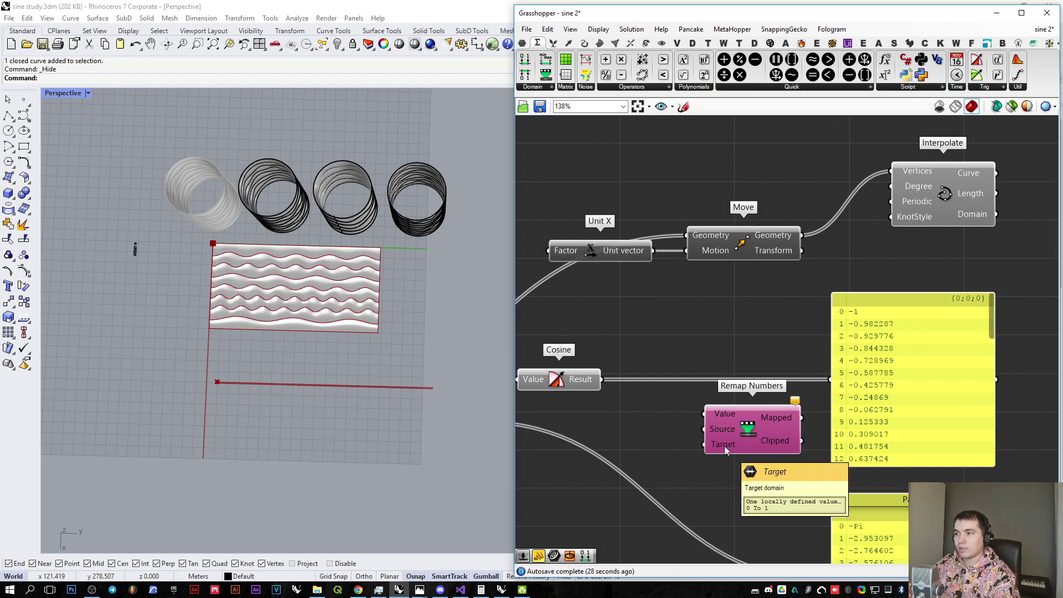
right_drag(723, 446, 729, 430)
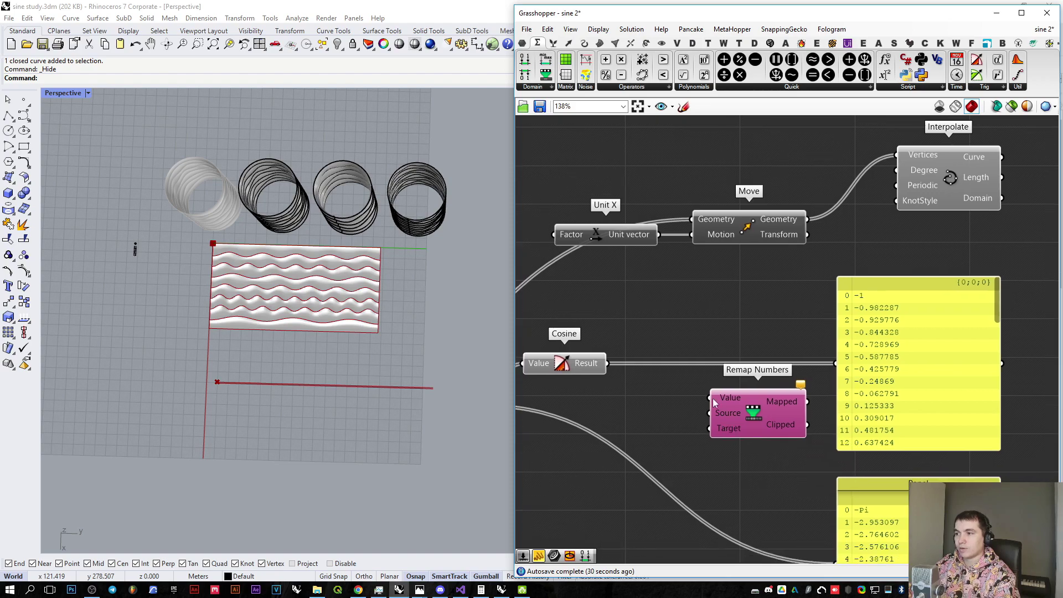
drag(711, 403, 607, 364)
drag(746, 427, 758, 431)
Step: Add a Bounds component, feed it Cosine's Result, check its Domain in the panel and connect it to Remap Numbers' Source
click(539, 88)
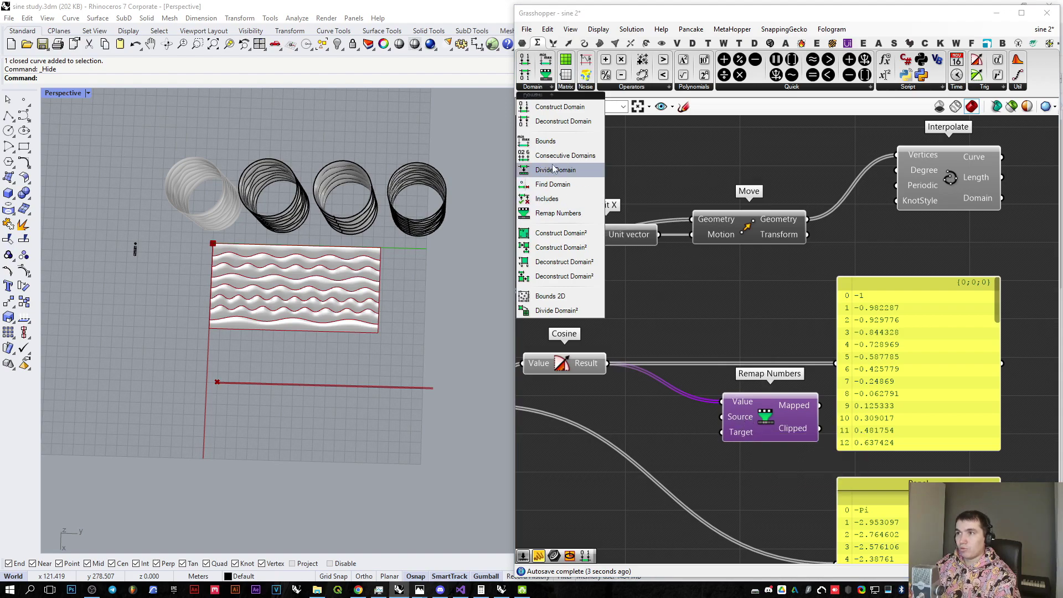
click(543, 141)
click(655, 321)
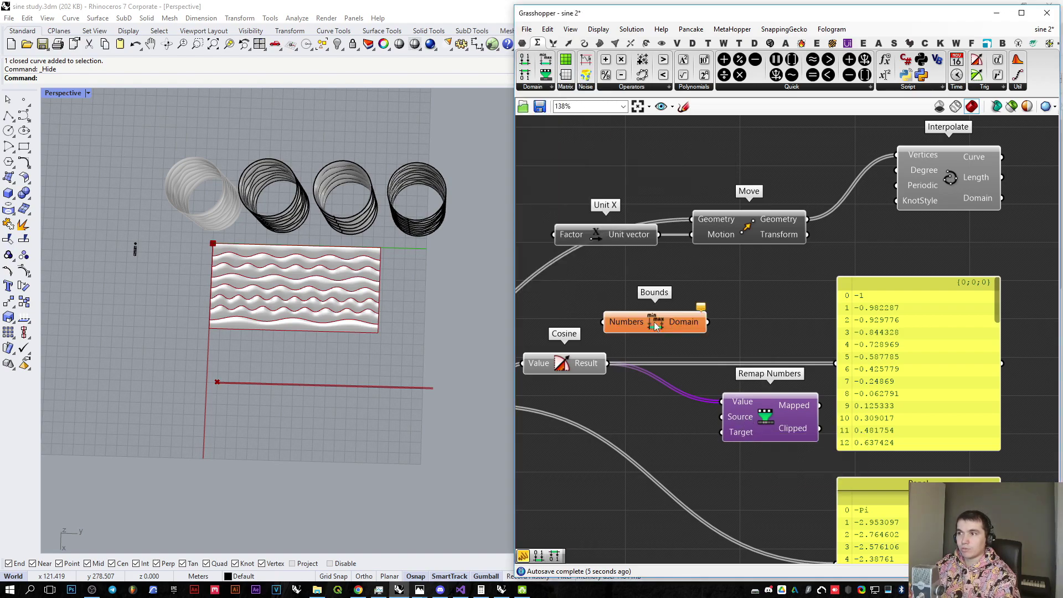
drag(602, 321, 606, 363)
drag(813, 351, 900, 309)
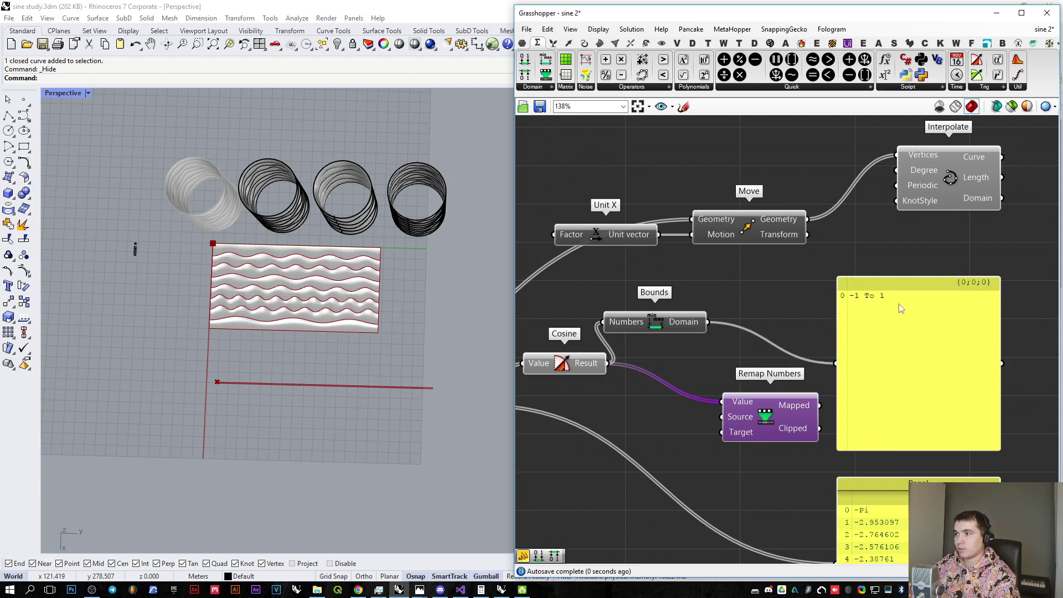
drag(707, 322, 720, 418)
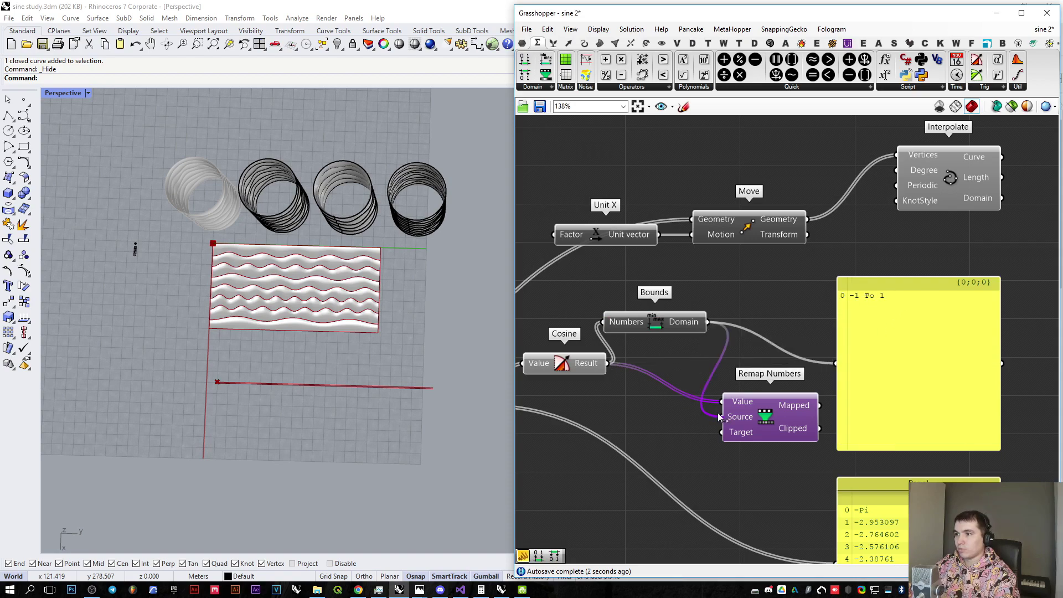
Step: Place a Construct Domain component below Cosine and connect its Domain output to Remap Numbers' Target
click(525, 88)
click(547, 104)
click(653, 433)
right_drag(653, 433, 689, 394)
drag(689, 394, 680, 410)
drag(758, 393, 728, 411)
right_drag(728, 411, 775, 382)
click(682, 453)
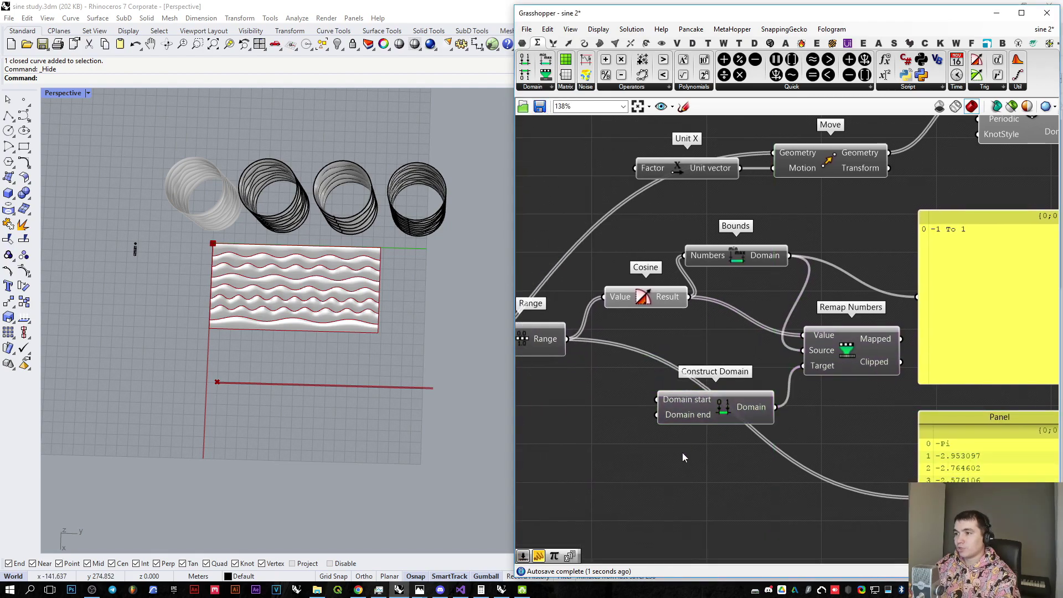
right_drag(662, 420, 688, 405)
Step: Create a panel containing -20, connect it to Construct Domain's Domain start and place it beside that input
double_click(571, 438)
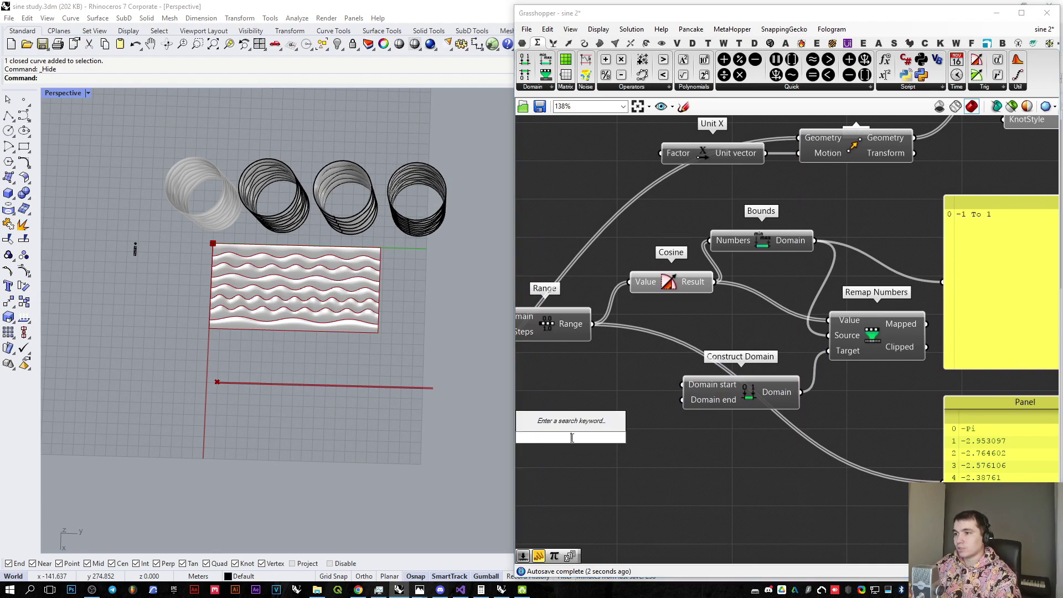
text(-)
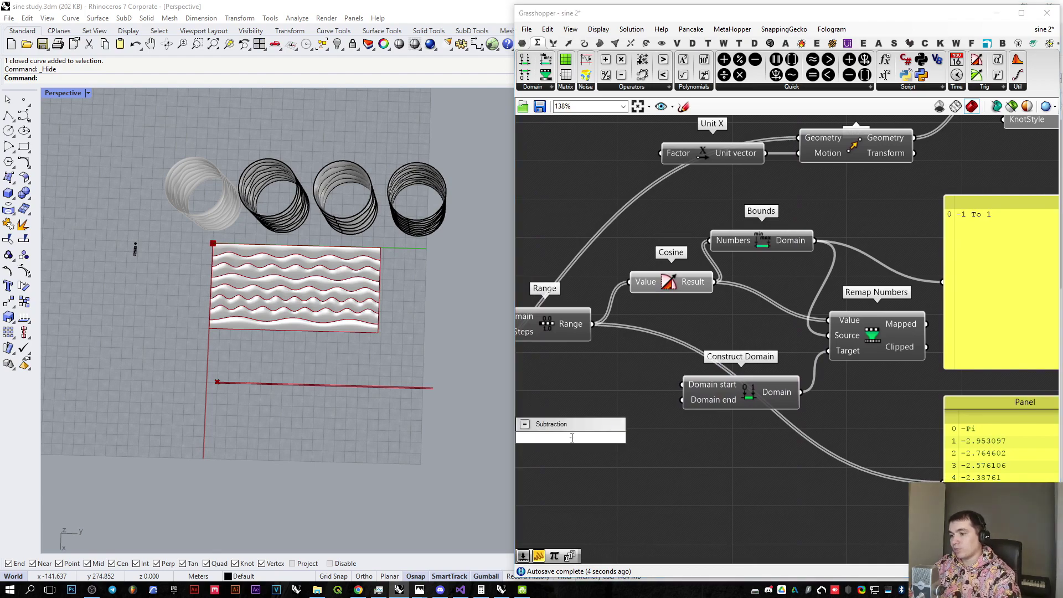
key(BackSpace)
text(/)
key(BackSpace)
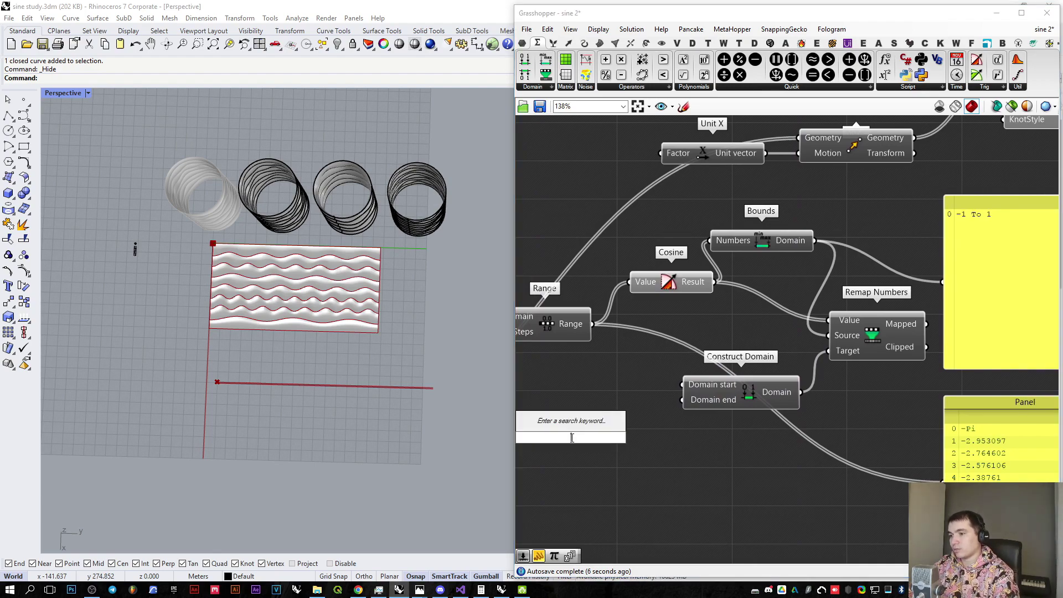
text(//-20)
key(Return)
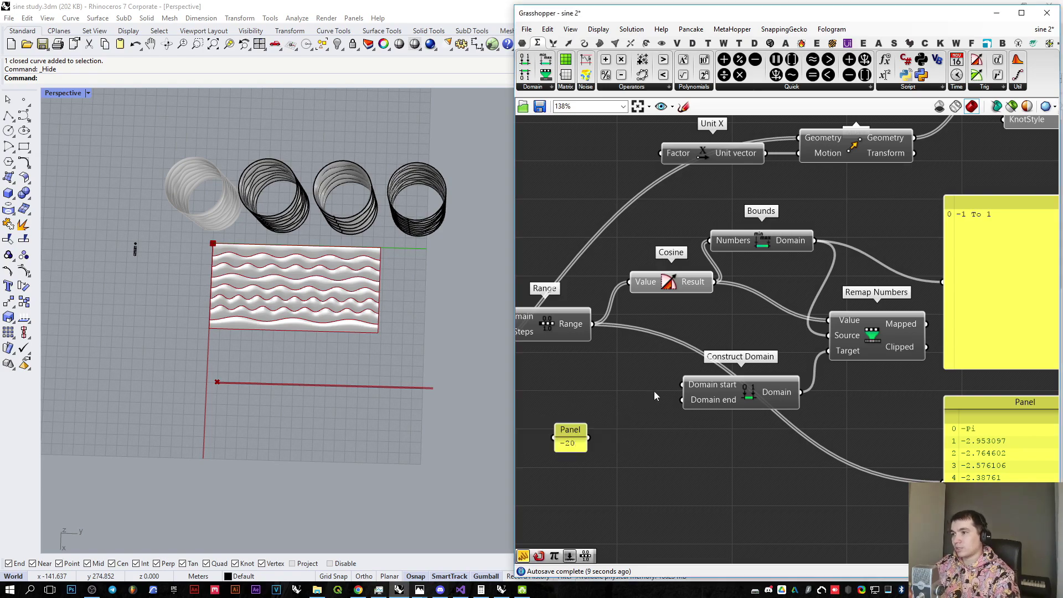
drag(682, 384, 587, 437)
drag(571, 430, 588, 389)
Step: Create a panel containing 20 and connect it to Construct Domain's Domain end
click(601, 445)
double_click(602, 445)
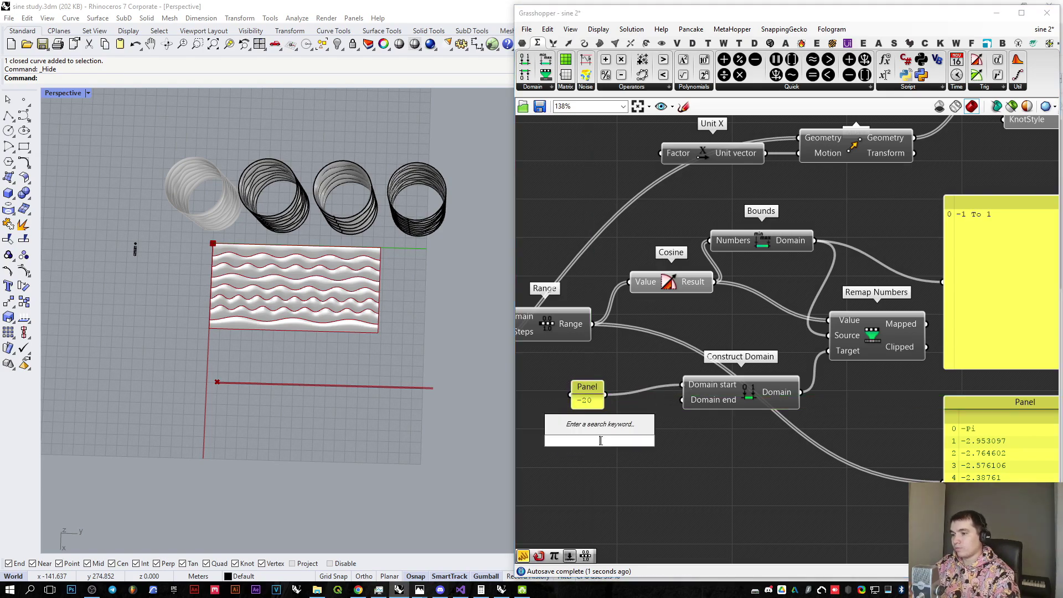
text(//20)
key(Return)
drag(682, 400, 613, 441)
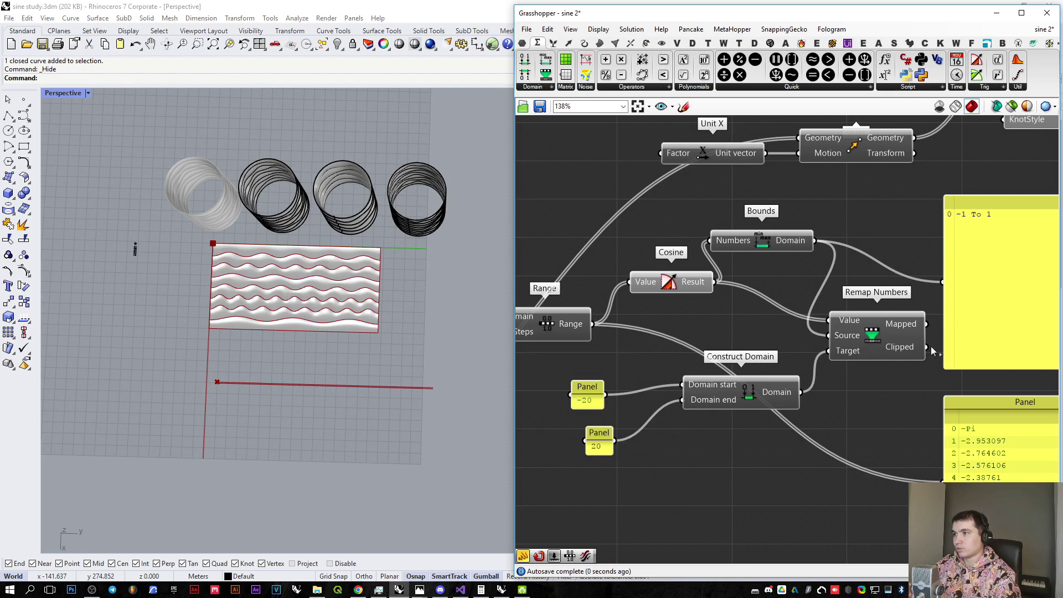
Step: Connect Remap Numbers' Mapped output to Unit X's Factor and check the resulting wave in the viewport
drag(927, 325, 663, 154)
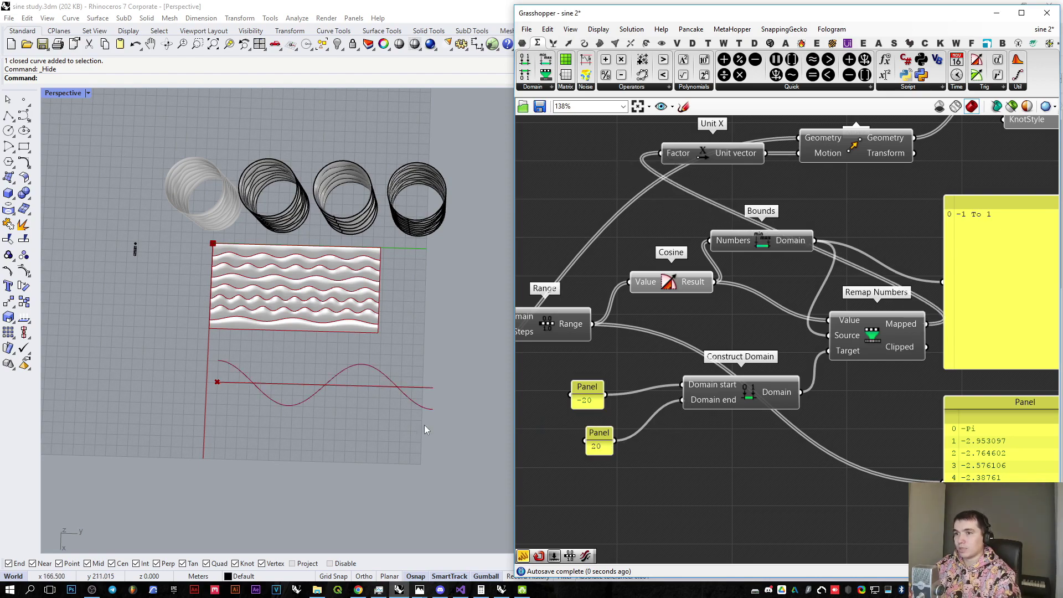
scroll(254, 382, up, 2)
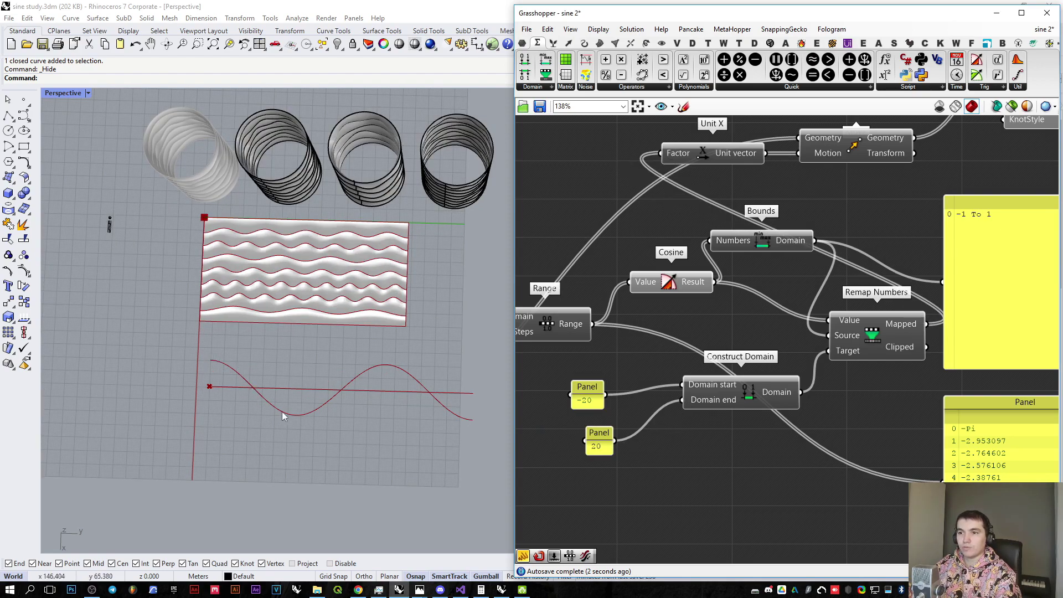
scroll(603, 440, up, 1)
Step: Set the Domain end panel to 0 and the Domain start panel to 20
click(581, 397)
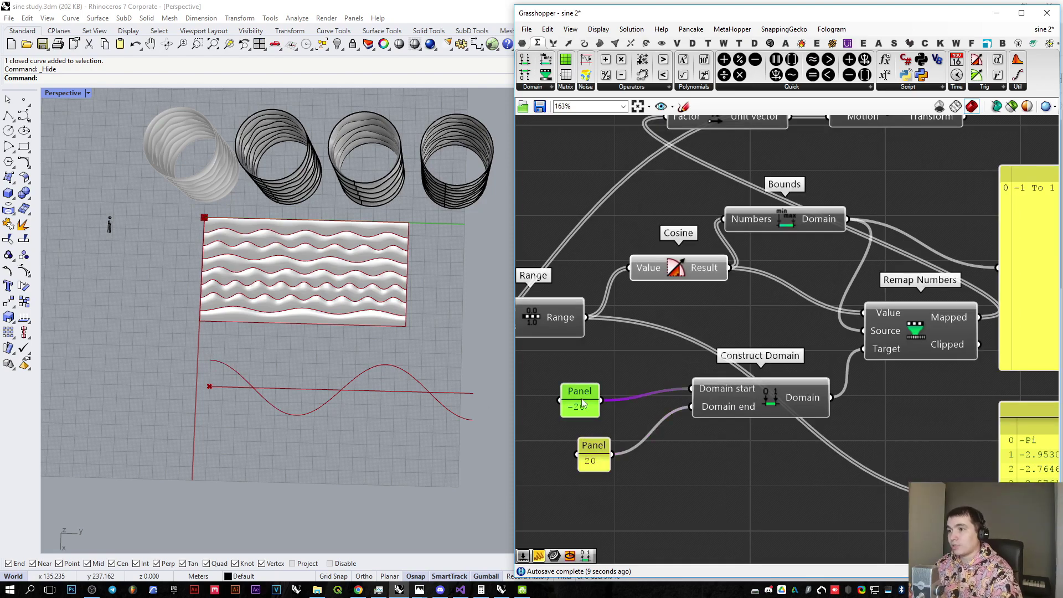
double_click(593, 449)
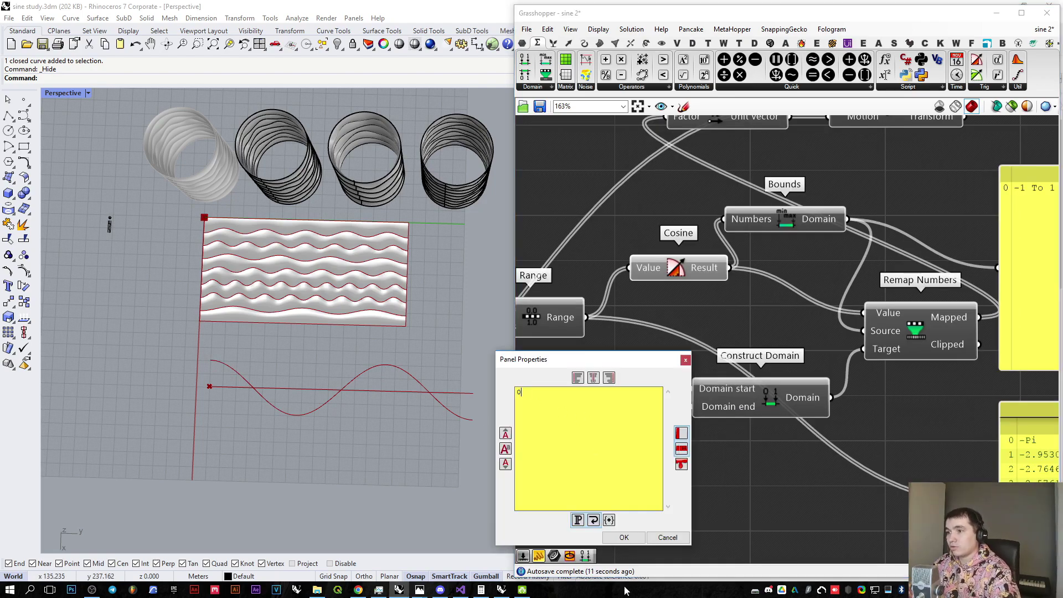
click(621, 537)
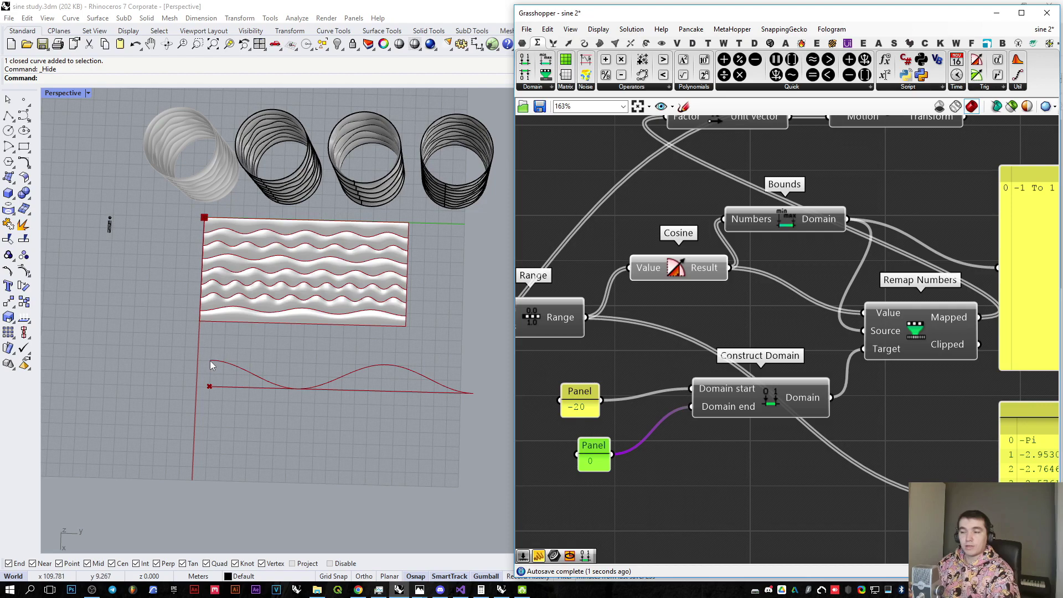
double_click(582, 400)
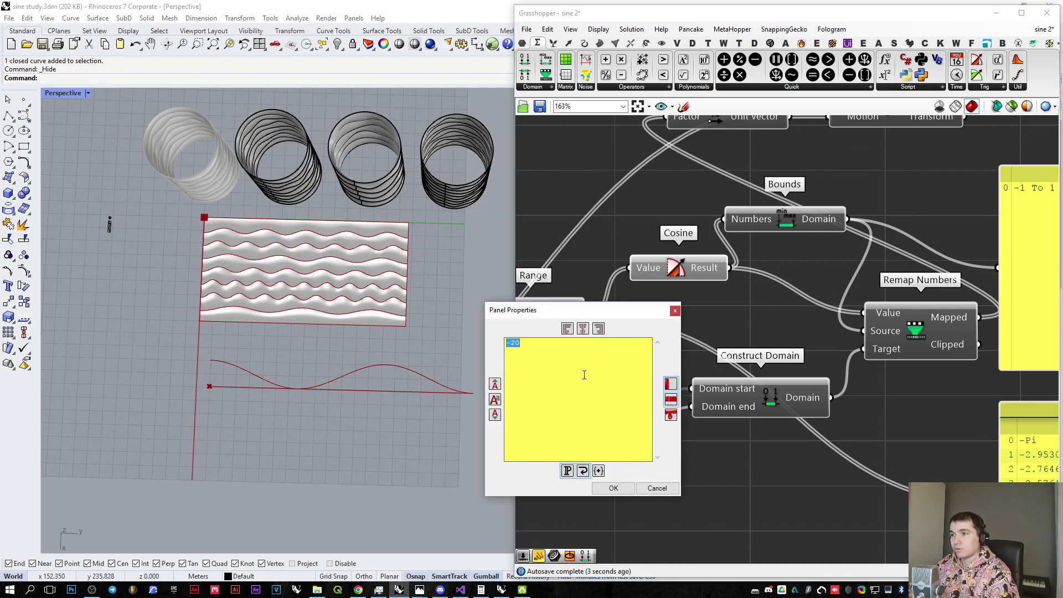
text(20)
click(614, 488)
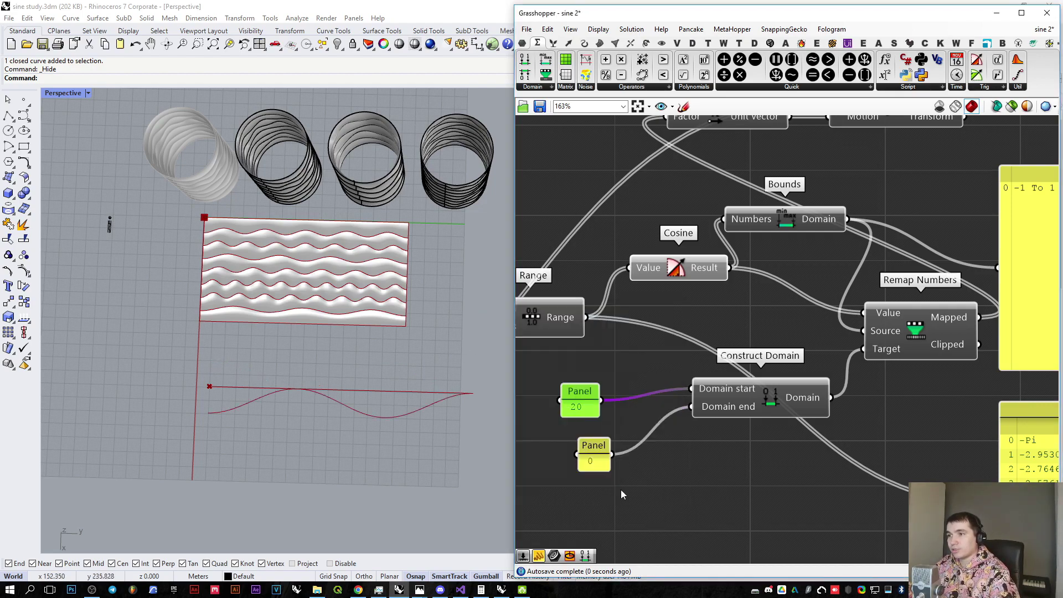
Step: Align the Domain end panel directly beneath the Domain start panel
scroll(650, 427, down, 3)
right_drag(651, 427, 656, 435)
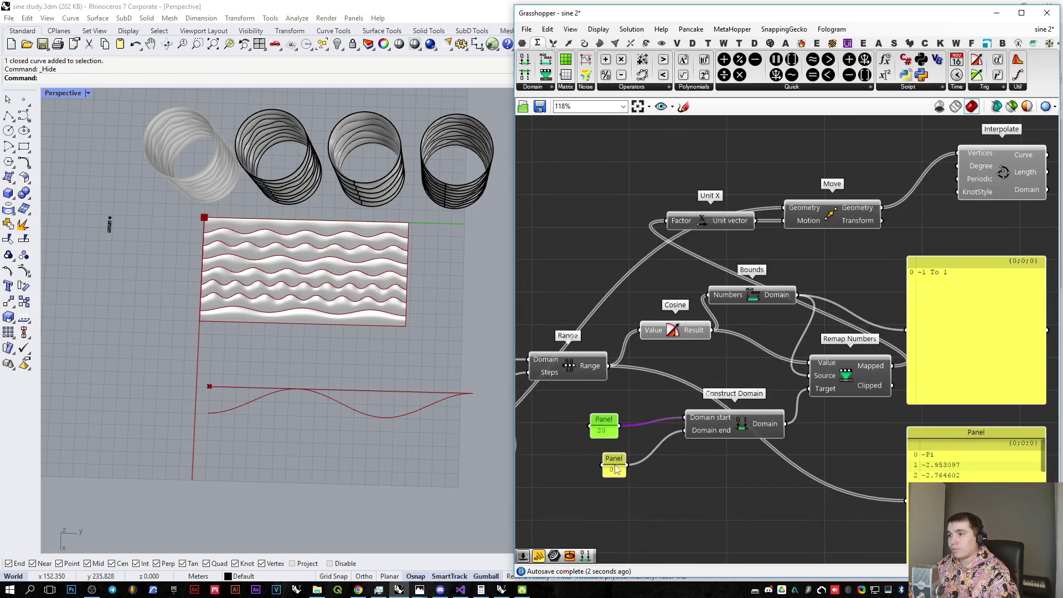
drag(615, 465, 602, 457)
click(664, 464)
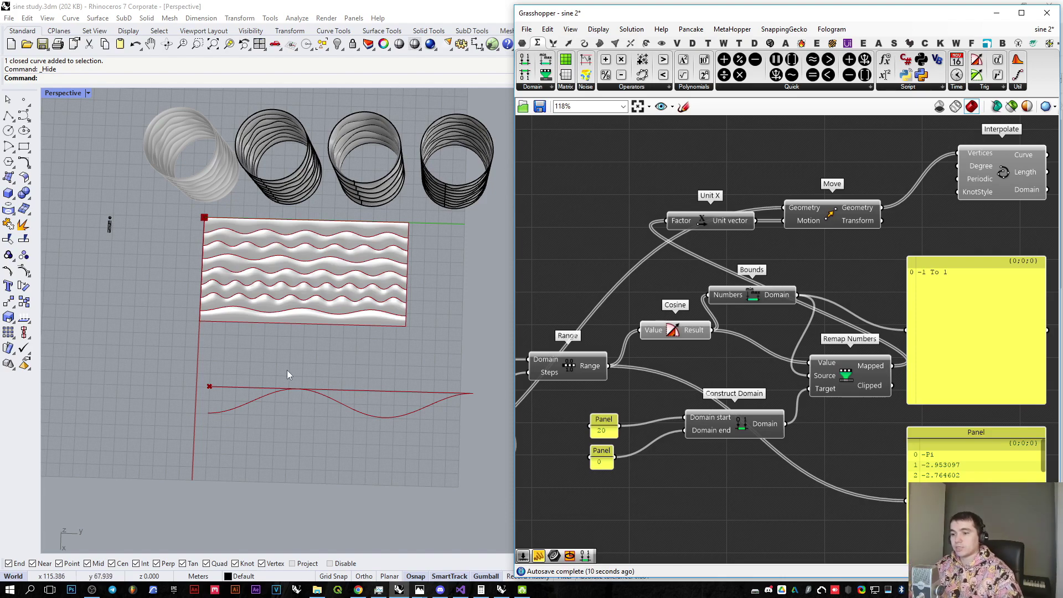
Step: Draw temporary explanatory lines over the wave curve with the screen annotation overlay and dismiss them
key(ctrl+Print)
click(420, 12)
click(419, 10)
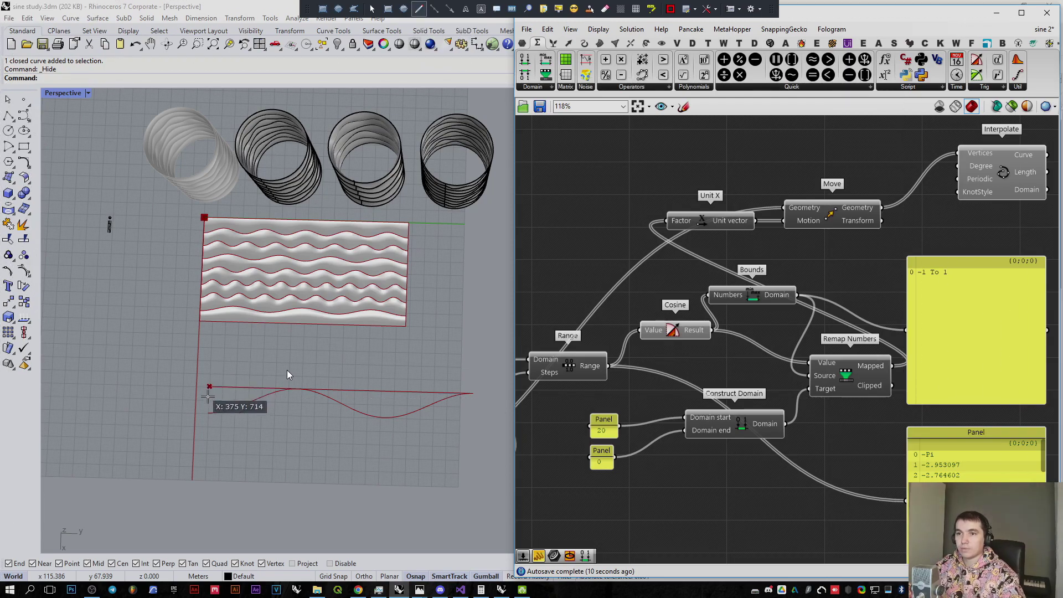
mouse_move(203, 396)
mouse_down()
mouse_move(219, 381)
mouse_move(302, 393)
mouse_move(394, 363)
mouse_move(488, 415)
mouse_up()
mouse_move(198, 419)
mouse_down()
mouse_move(258, 280)
mouse_move(328, 475)
mouse_move(464, 426)
mouse_up()
drag(209, 412, 302, 391)
mouse_move(196, 462)
mouse_down()
mouse_move(267, 408)
mouse_move(354, 437)
mouse_move(447, 401)
mouse_move(507, 464)
mouse_up()
mouse_move(200, 428)
mouse_down()
mouse_move(231, 364)
mouse_move(323, 373)
mouse_move(476, 292)
mouse_move(494, 397)
mouse_move(222, 410)
mouse_move(355, 472)
mouse_move(487, 438)
mouse_up()
key(Escape)
Step: Shift Construct Domain and its two value panels away from Remap Numbers, and delete the two large data-reading panels
right_drag(822, 447, 772, 443)
drag(689, 477, 556, 409)
drag(694, 430, 639, 437)
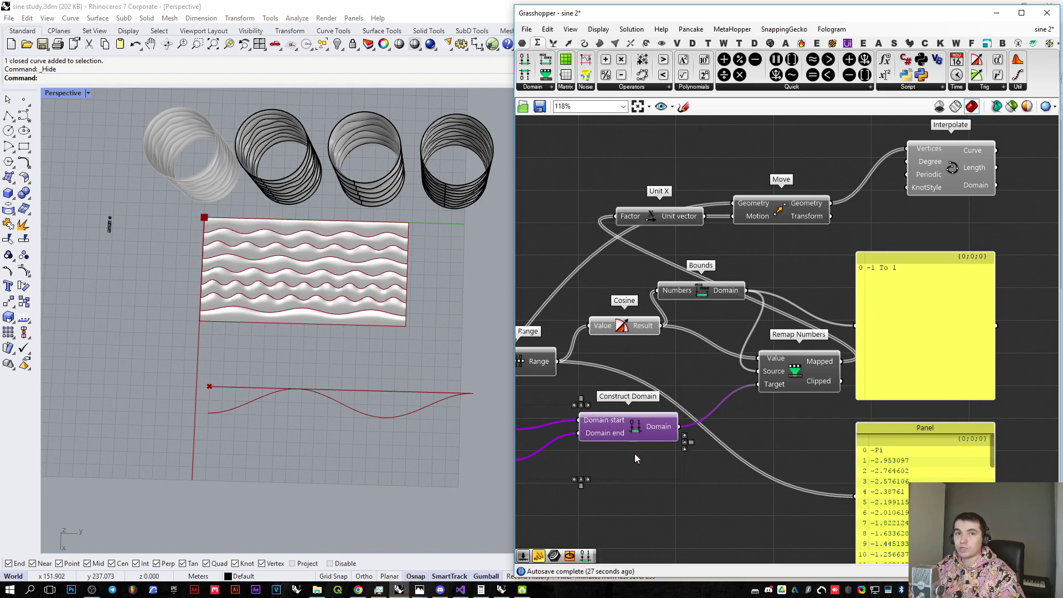
right_drag(635, 458, 588, 451)
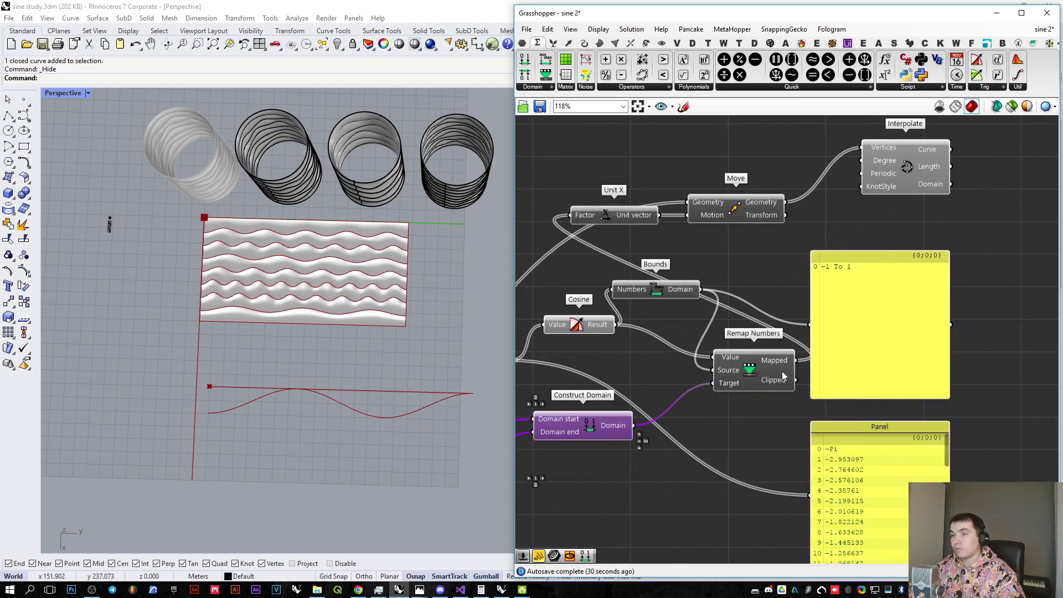
click(580, 333)
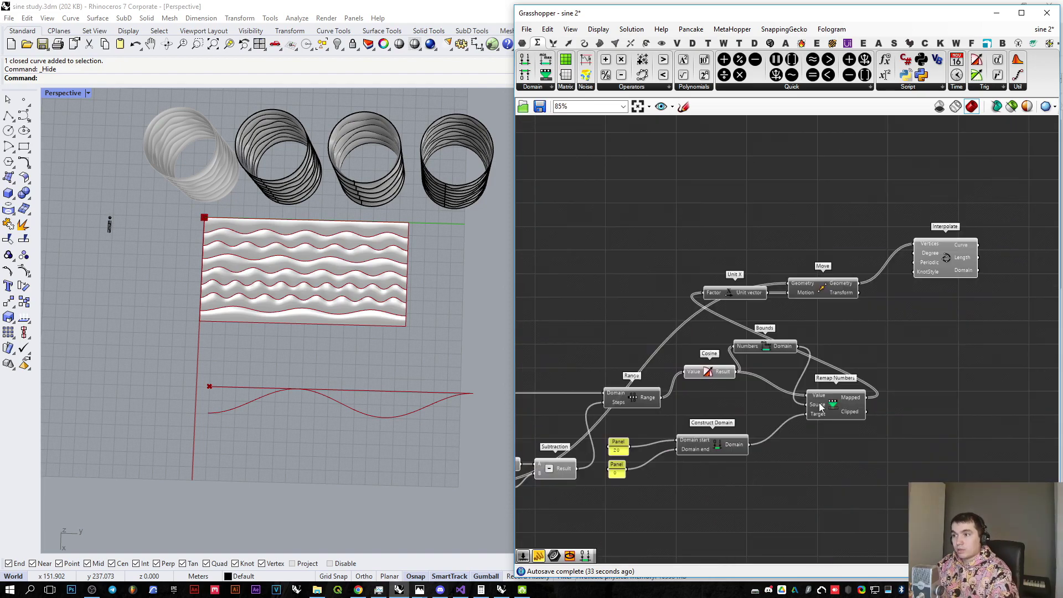
Step: Set the Domain start panel to -20 and the Domain end panel to 20
scroll(662, 452, up, 3)
right_drag(662, 451, 718, 429)
click(648, 418)
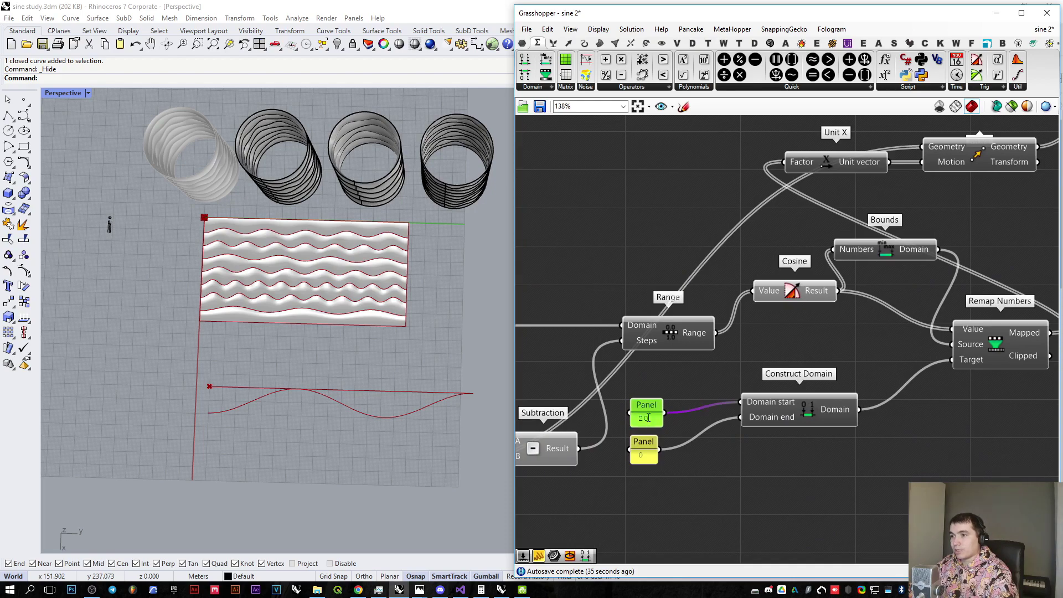
double_click(647, 418)
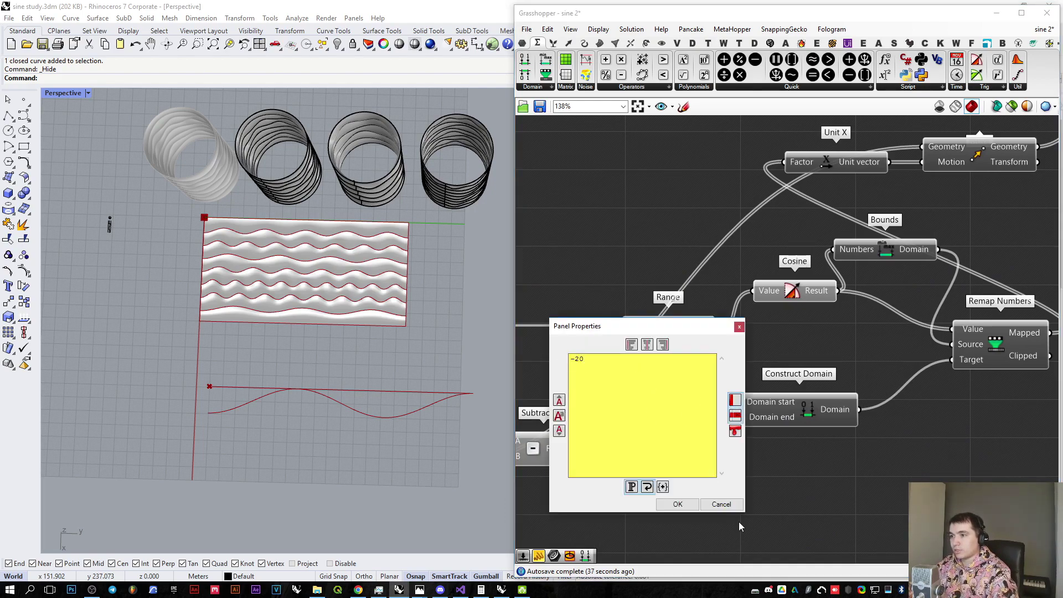
click(676, 505)
click(644, 447)
double_click(644, 446)
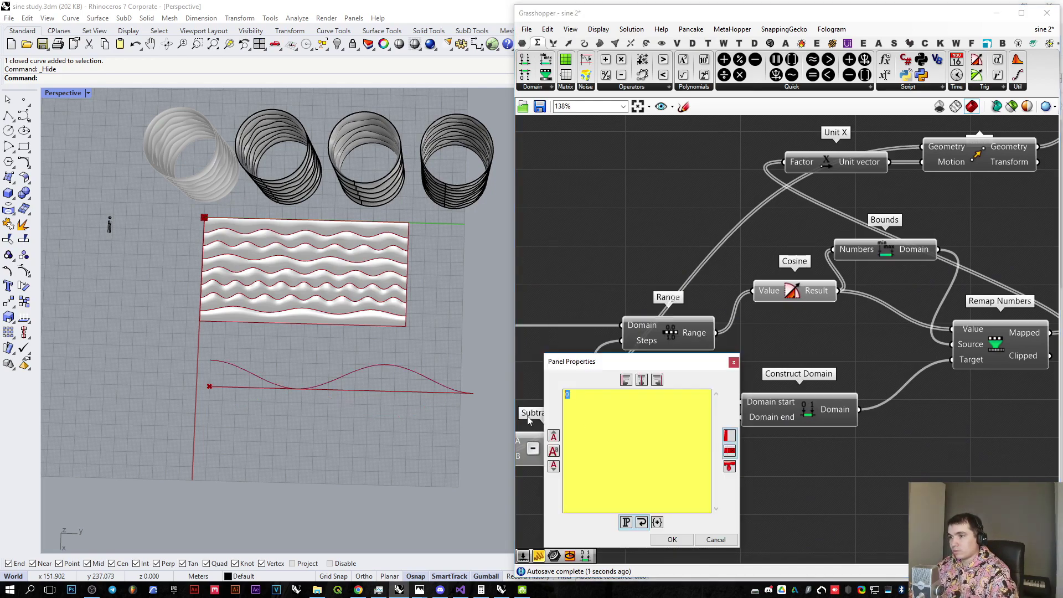
text(20)
click(671, 539)
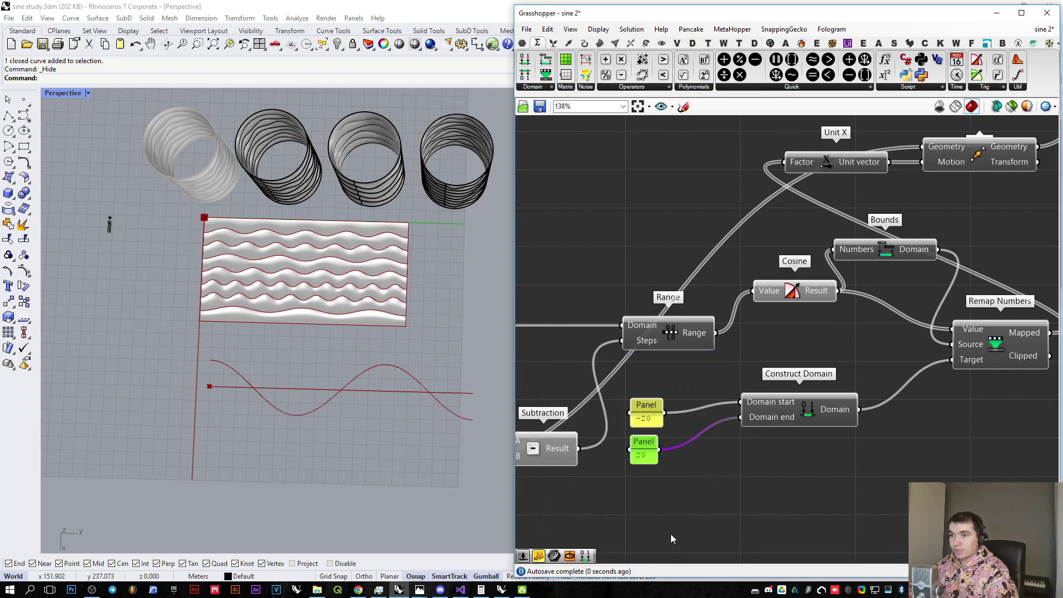
Step: Move both value panels lower to free the space in front of Construct Domain's inputs
right_drag(651, 463, 713, 444)
drag(703, 393, 705, 447)
shift+click(701, 423)
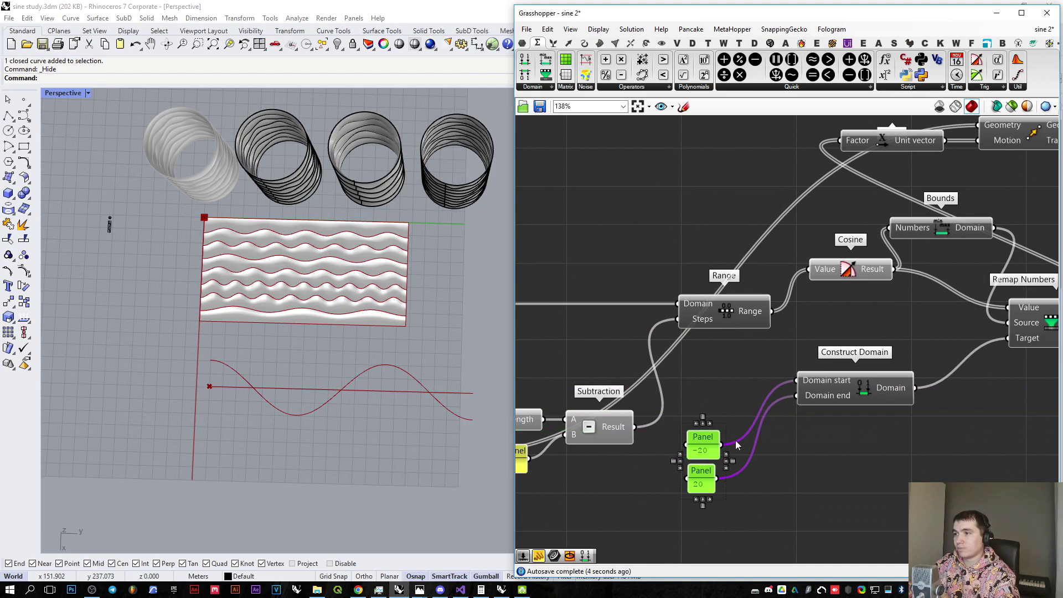
Step: Create a number slider set to 20 above the Range component
click(587, 232)
double_click(588, 224)
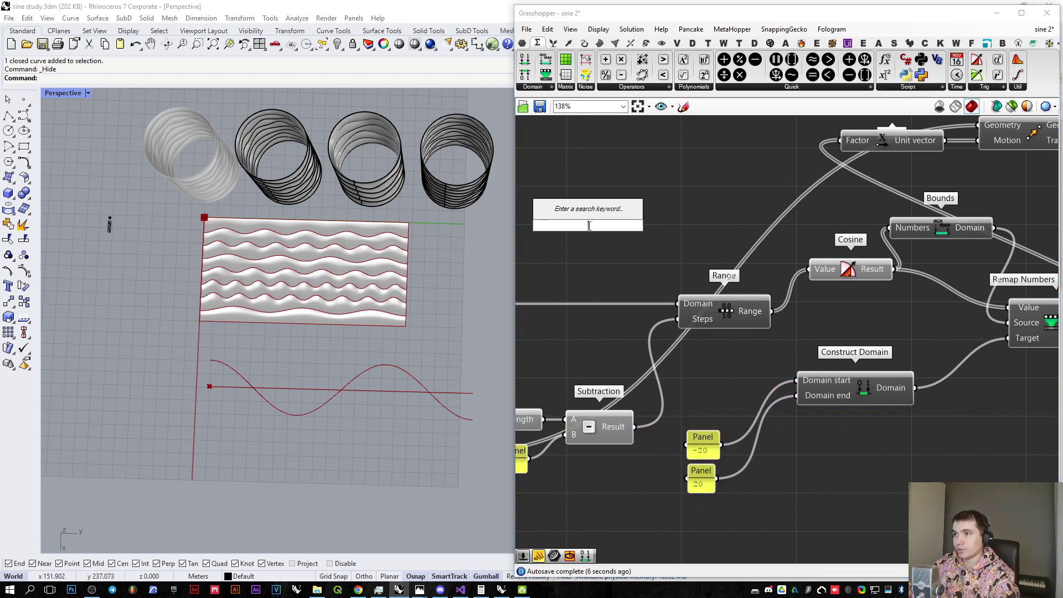
text(20)
key(Return)
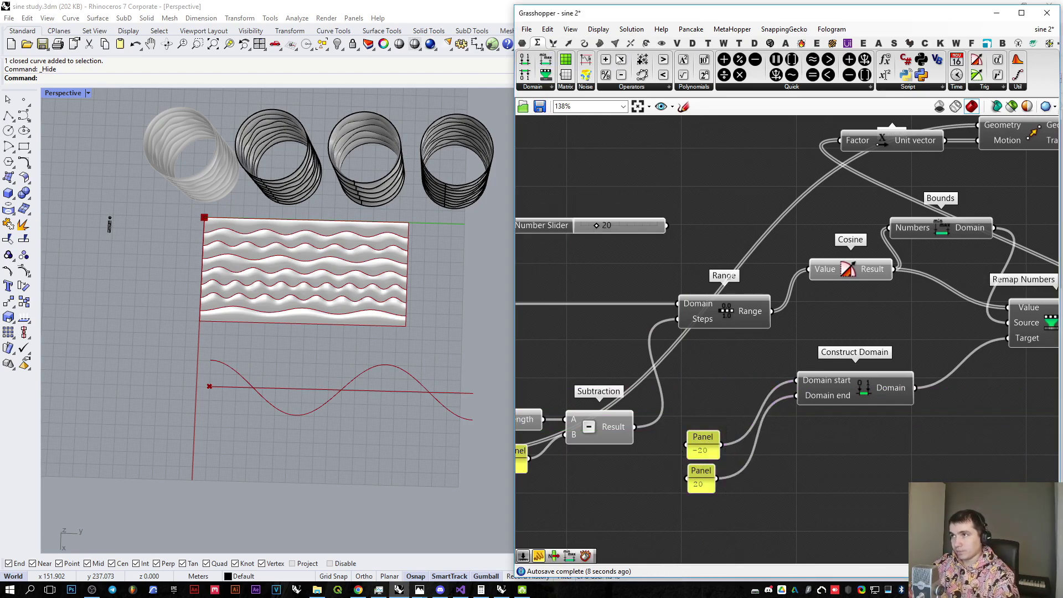
Step: Place a Negative component in front of Construct Domain and connect the 20 slider to its Value input
click(642, 87)
click(705, 125)
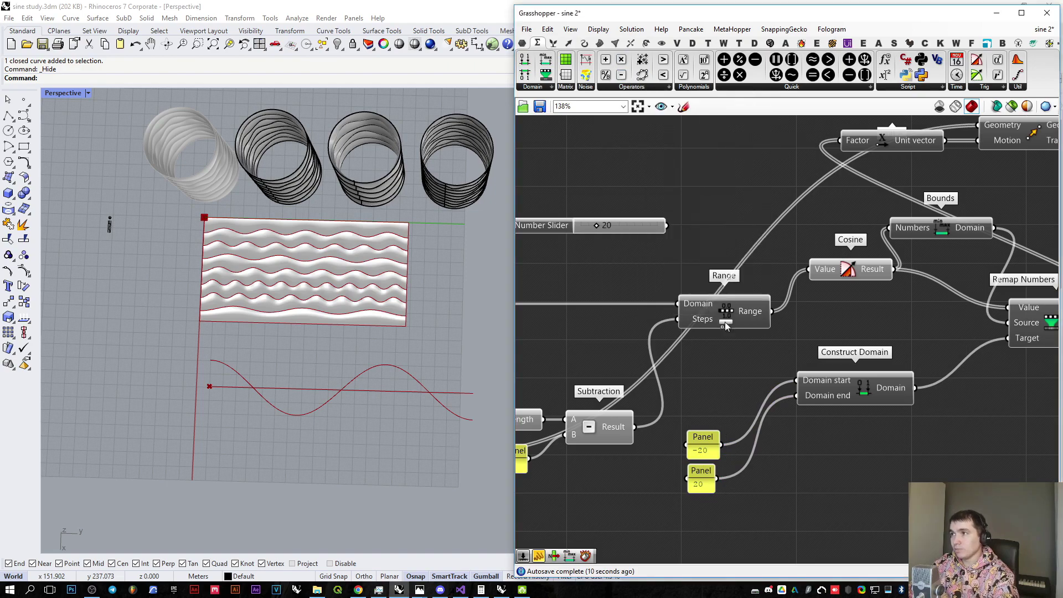
click(724, 374)
drag(684, 376, 668, 225)
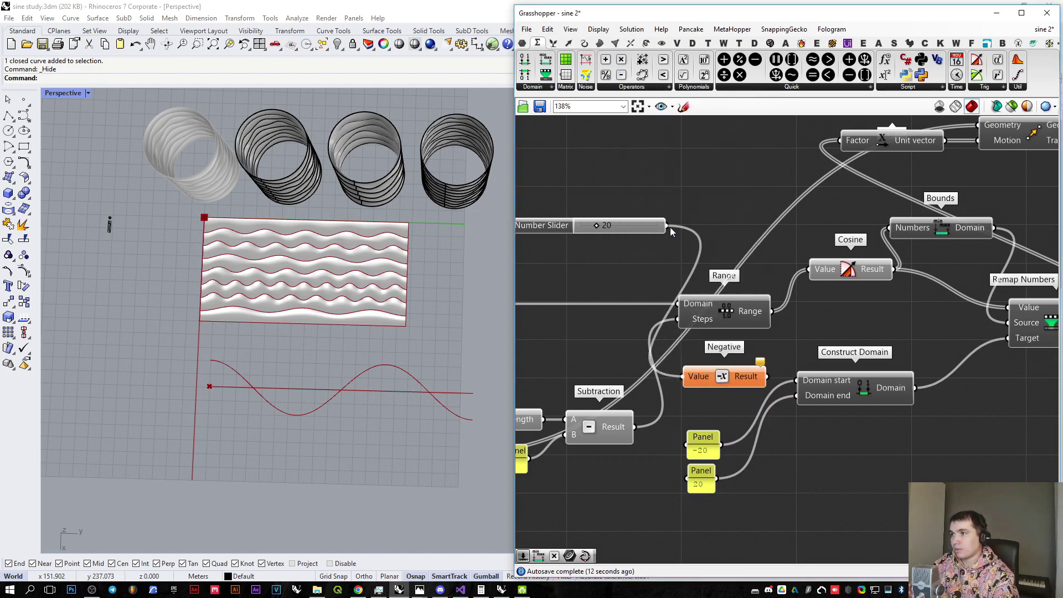
Step: Connect the 20 slider to Construct Domain's start and the Negative result to its end, and delete the -20 and 20 panels
drag(747, 368, 667, 225)
drag(634, 224, 589, 207)
click(727, 462)
drag(768, 511, 693, 444)
key(Delete)
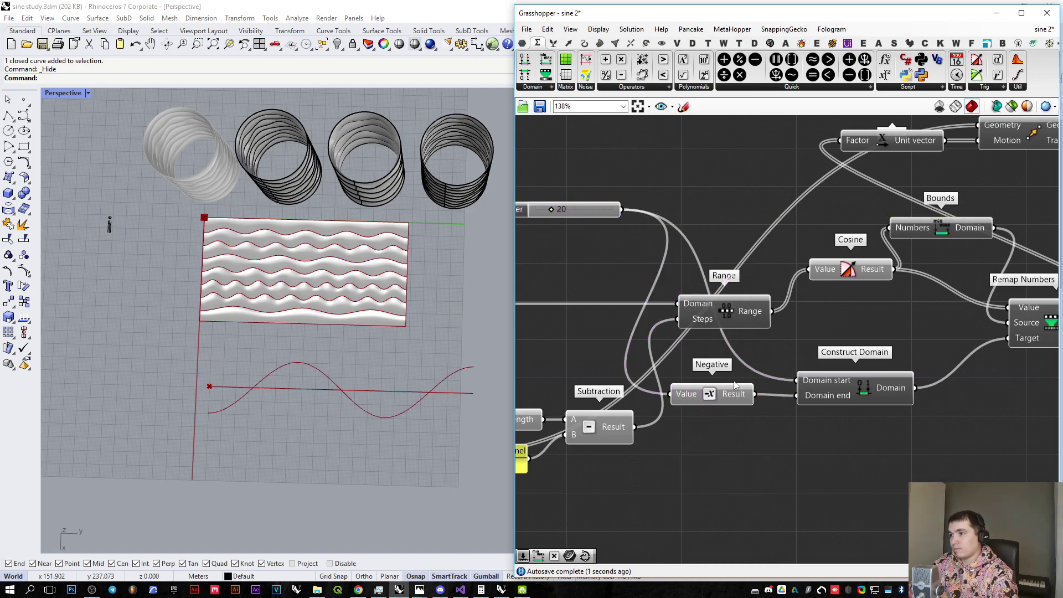
Step: Move Negative below its slider and Construct Domain below Cosine, and set the amplitude slider to 21
drag(725, 390, 641, 264)
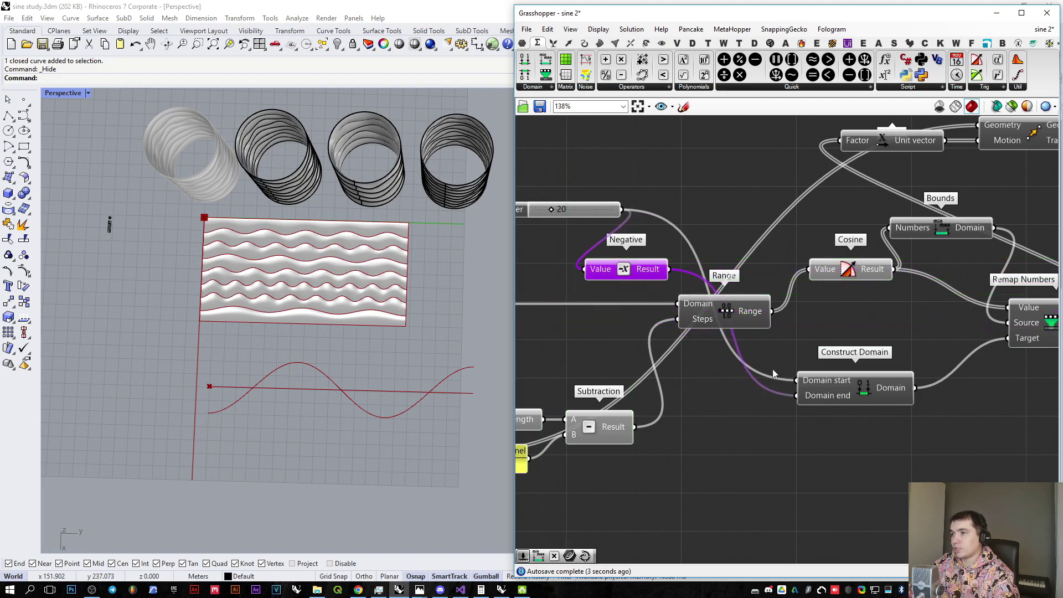
drag(839, 375, 851, 302)
drag(626, 274, 642, 268)
click(664, 229)
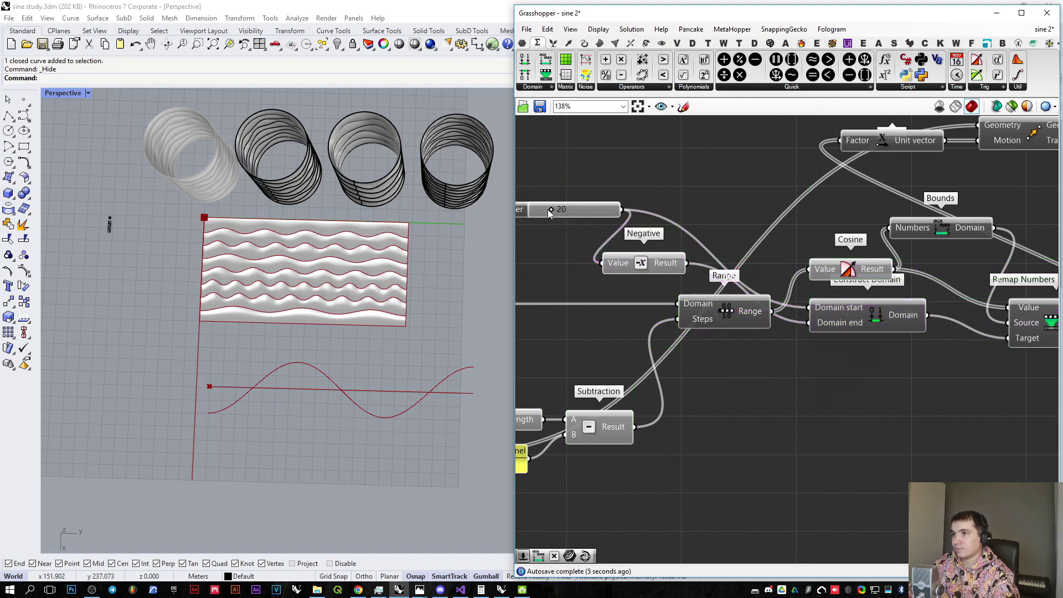
mouse_move(551, 209)
mouse_down()
mouse_move(596, 210)
mouse_move(539, 209)
mouse_move(553, 210)
mouse_up()
scroll(830, 383, down, 3)
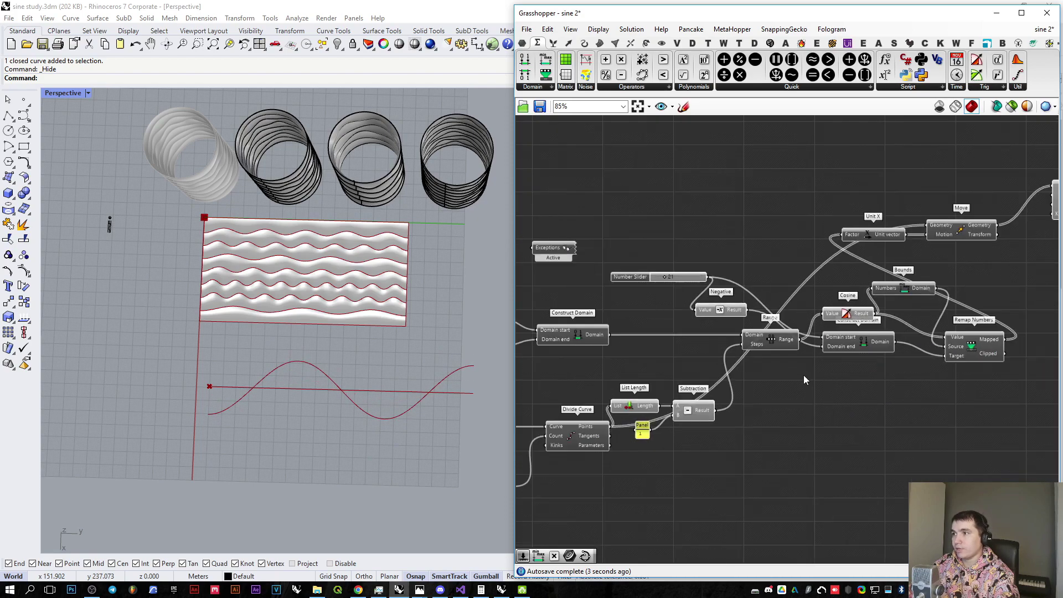
Step: Create a number slider set to 5 in front of the Pi panels and place a copy of it above
right_drag(788, 382, 957, 439)
right_drag(654, 391, 767, 364)
scroll(766, 362, up, 5)
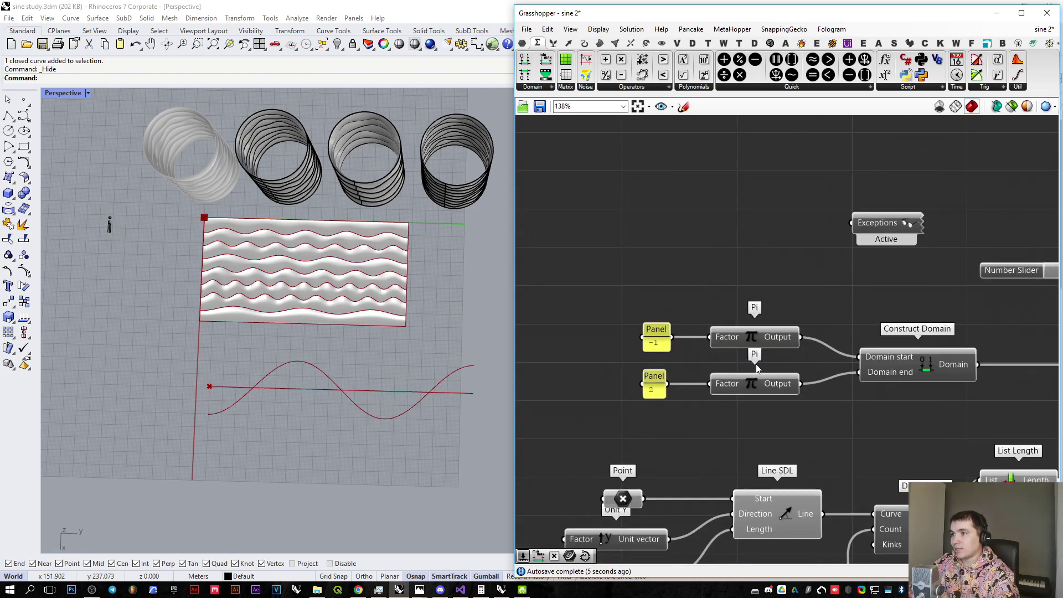
right_drag(562, 378, 574, 341)
double_click(554, 354)
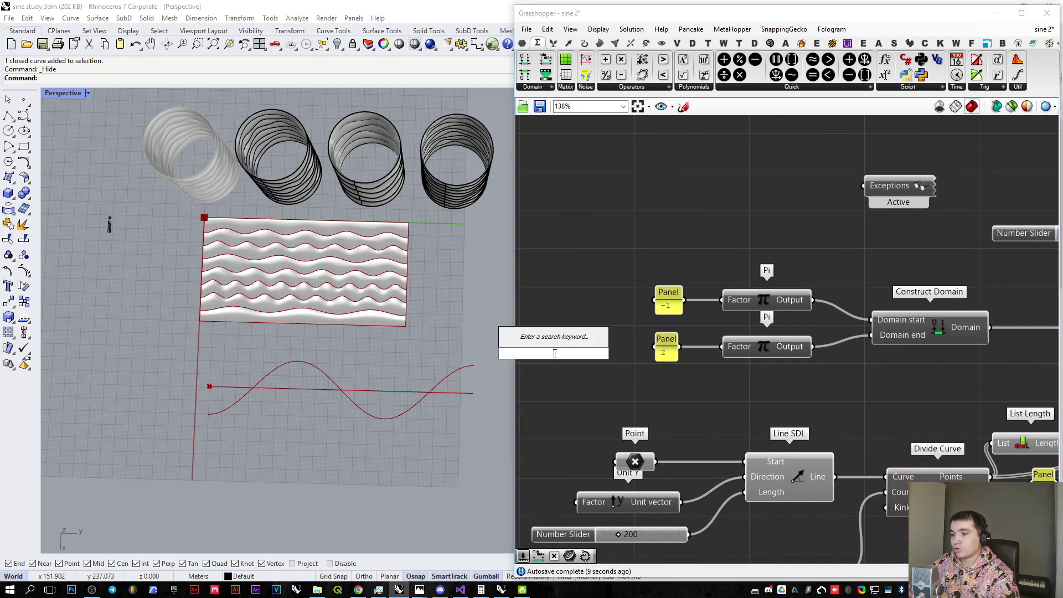
text(5)
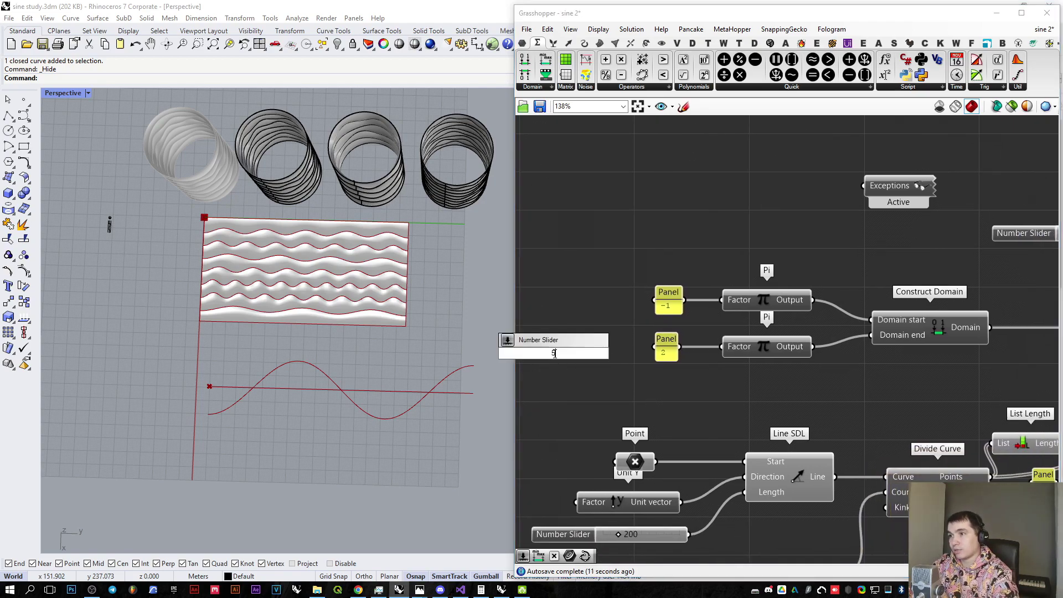
key(Return)
alt+drag(609, 358, 607, 301)
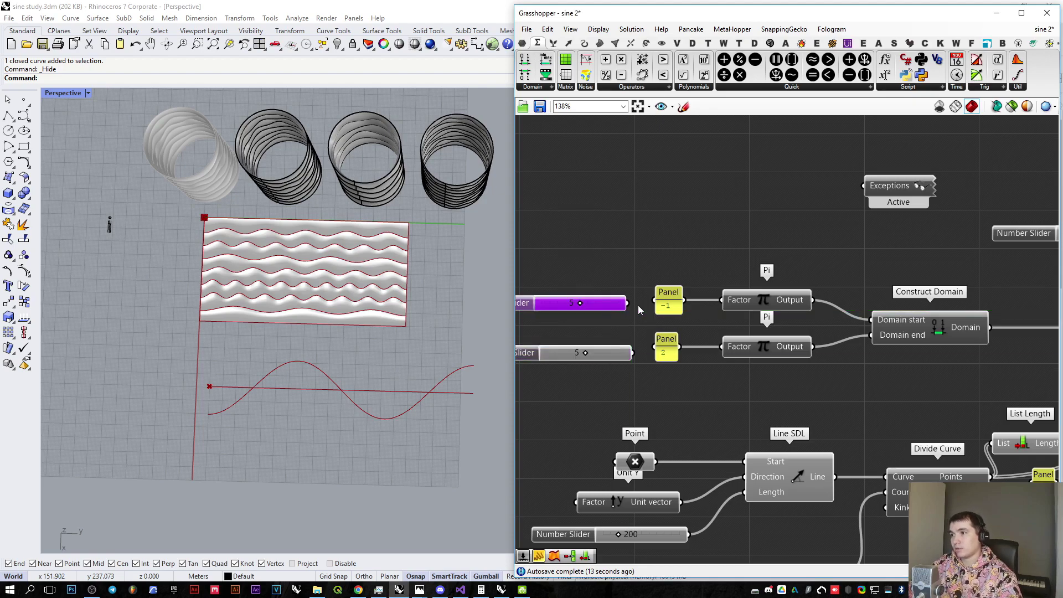
Step: Add a Negative component between the upper 5 slider and the upper Pi's Factor, and delete the -1 panel
click(641, 83)
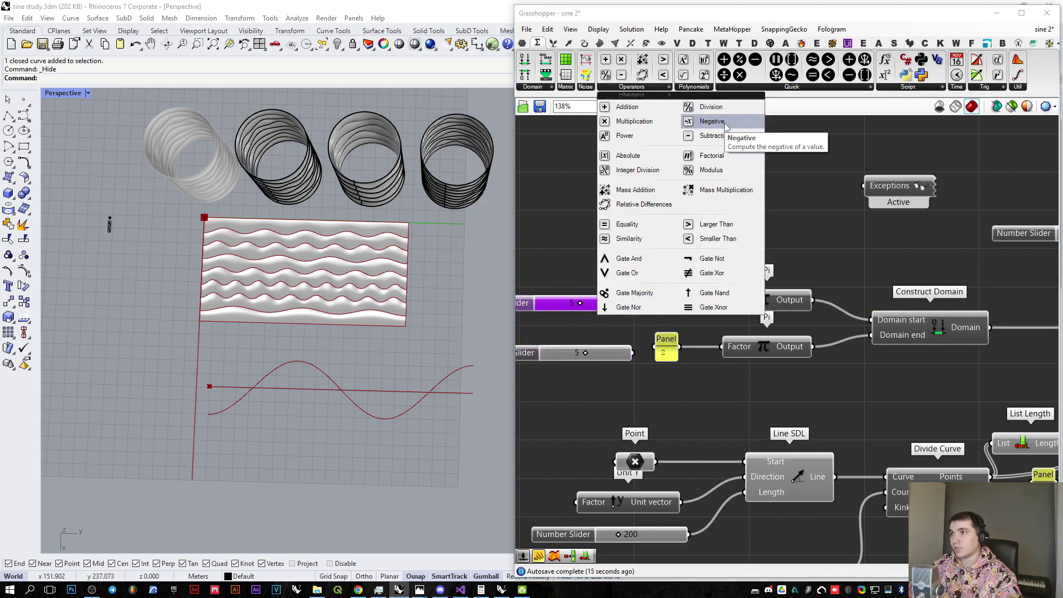
drag(714, 121, 626, 303)
drag(698, 267, 721, 299)
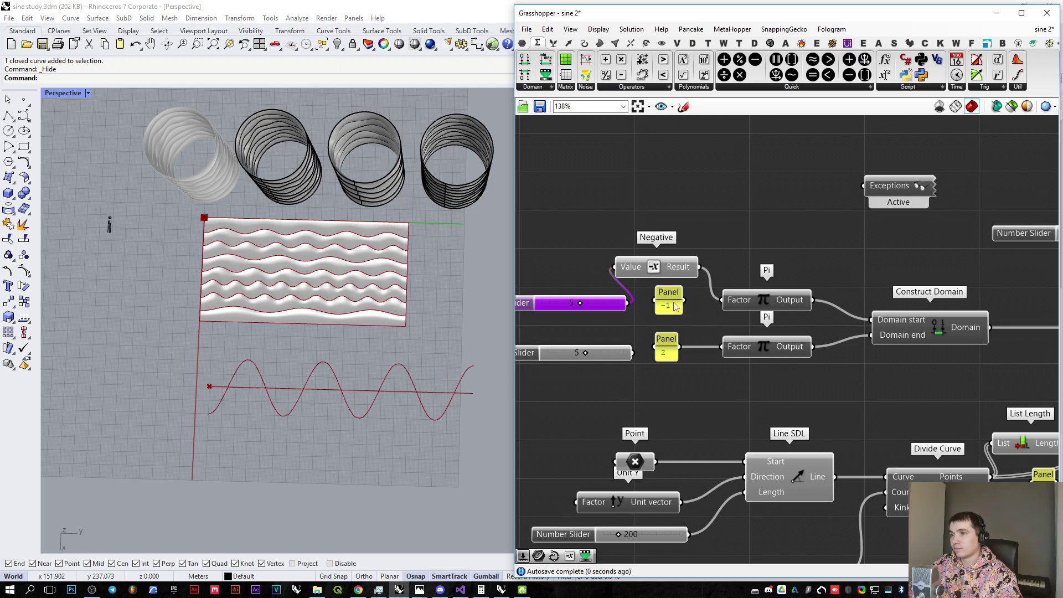
click(676, 306)
key(Delete)
Step: Connect the lower 5 slider to the lower Pi's Factor and delete the panel with value 2
drag(674, 354, 677, 354)
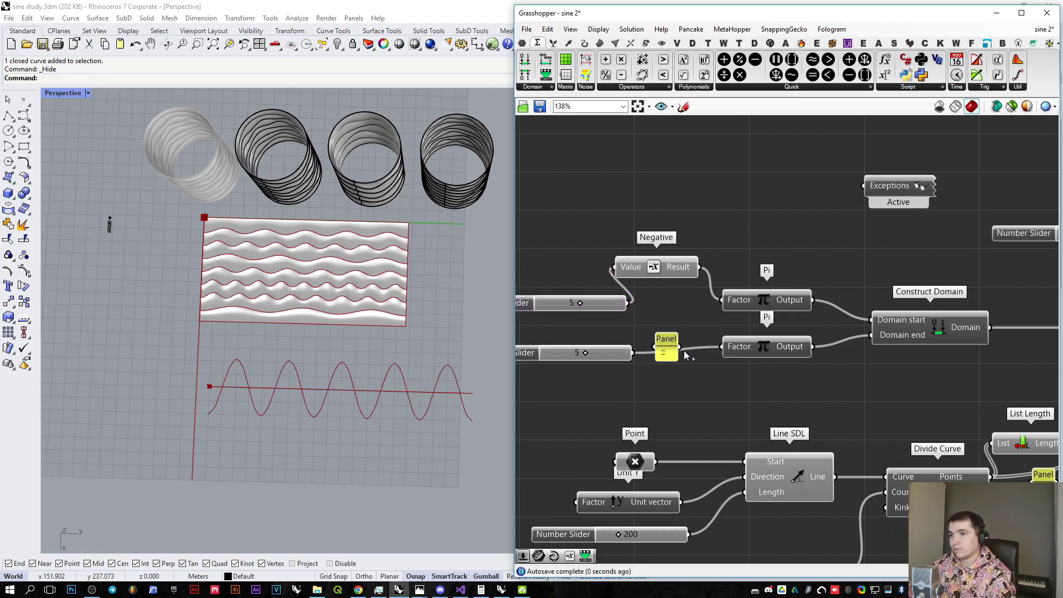
right_drag(619, 332, 668, 339)
click(712, 352)
key(Delete)
Step: Set the slider feeding Negative and the upper Pi to 3 and the lower Pi's slider to 10
scroll(637, 315, up, 2)
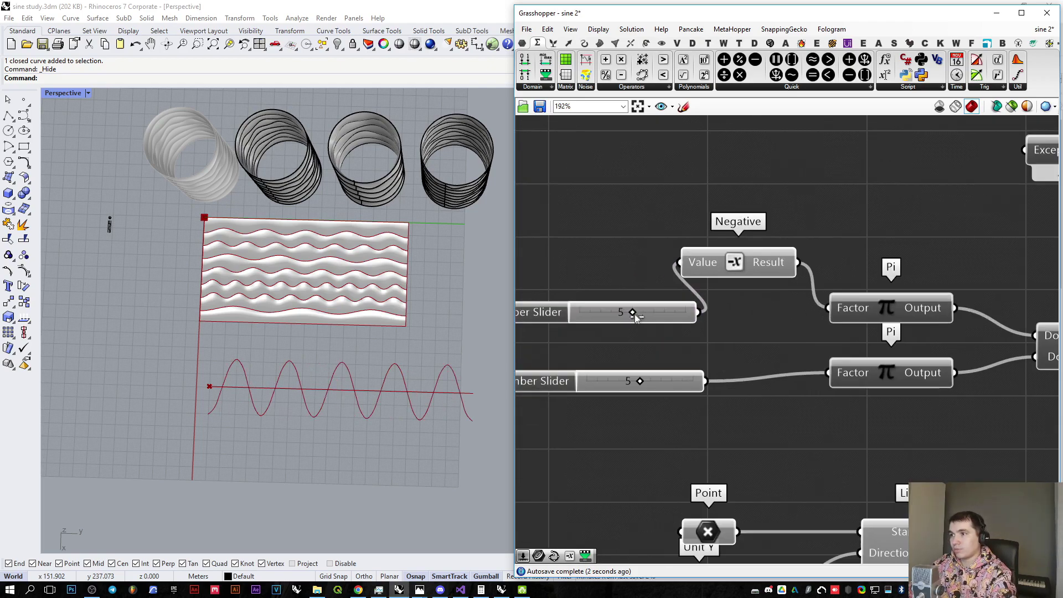
mouse_move(631, 318)
mouse_down()
mouse_move(578, 321)
mouse_move(611, 320)
mouse_up()
drag(636, 383, 691, 385)
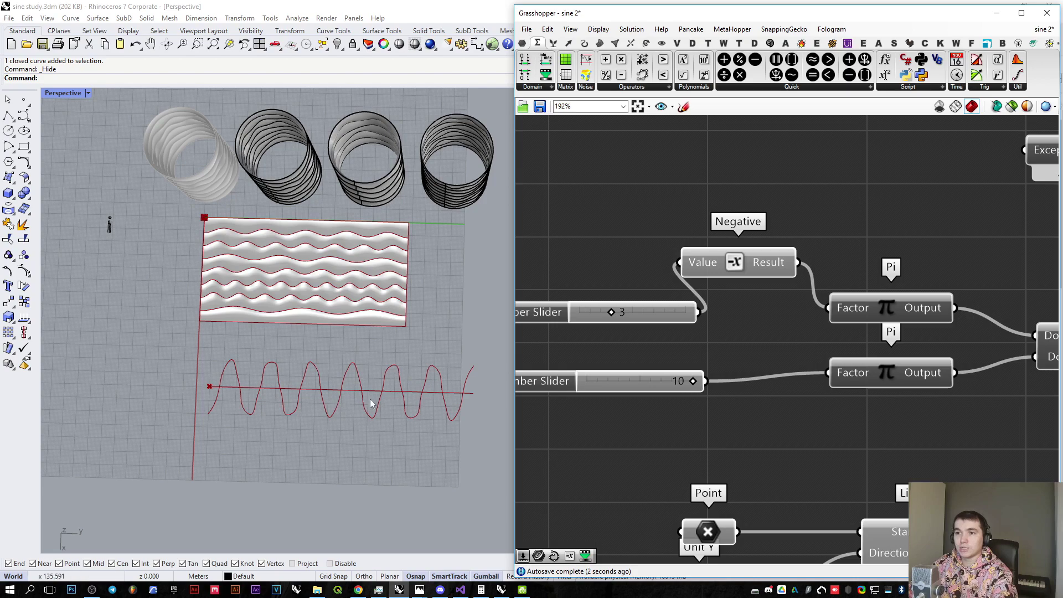
Step: Inspect the wave's shape up close and toggle the Divide Curve preview on and off
scroll(368, 404, up, 3)
scroll(406, 408, up, 2)
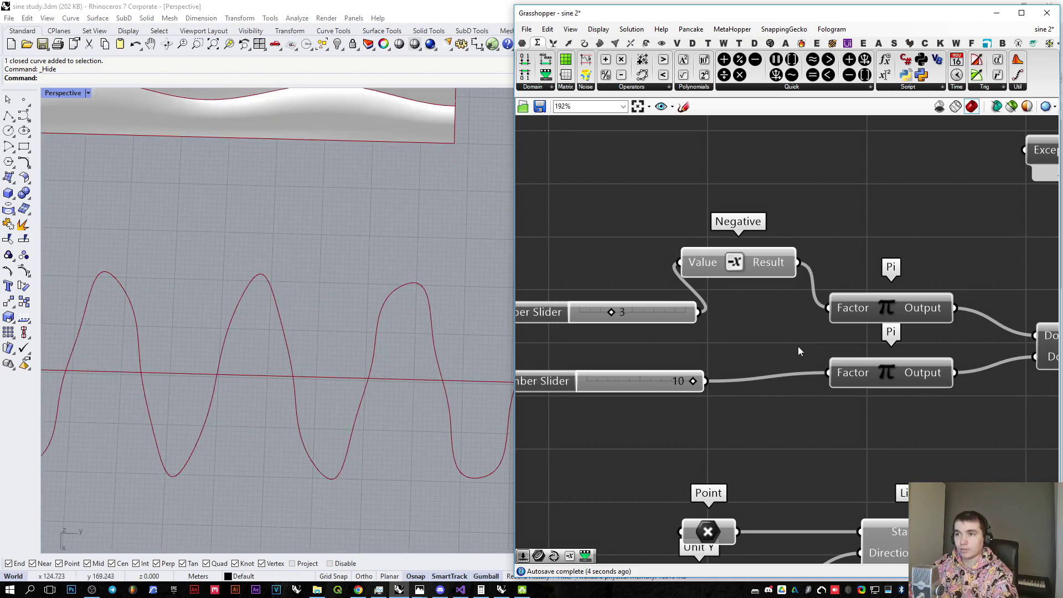
scroll(651, 334, down, 4)
scroll(650, 335, up, 2)
click(711, 401)
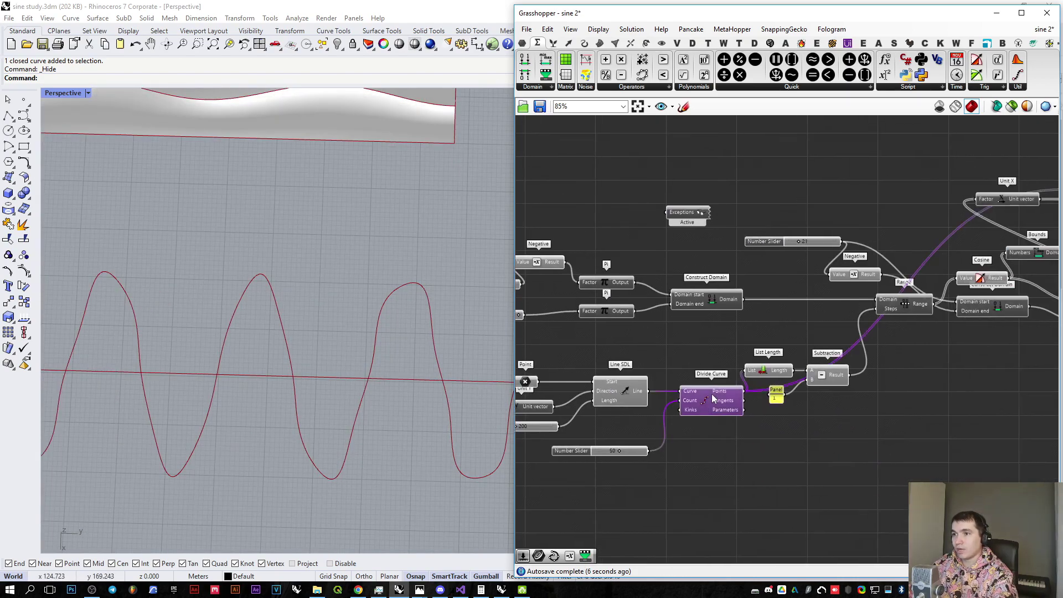
middle_click(711, 394)
click(728, 374)
middle_click(711, 392)
click(746, 361)
Step: Turn on the Move component's preview and examine how its points are distributed along the wave
right_drag(939, 311, 586, 355)
click(842, 218)
click(766, 236)
middle_click(764, 235)
click(785, 213)
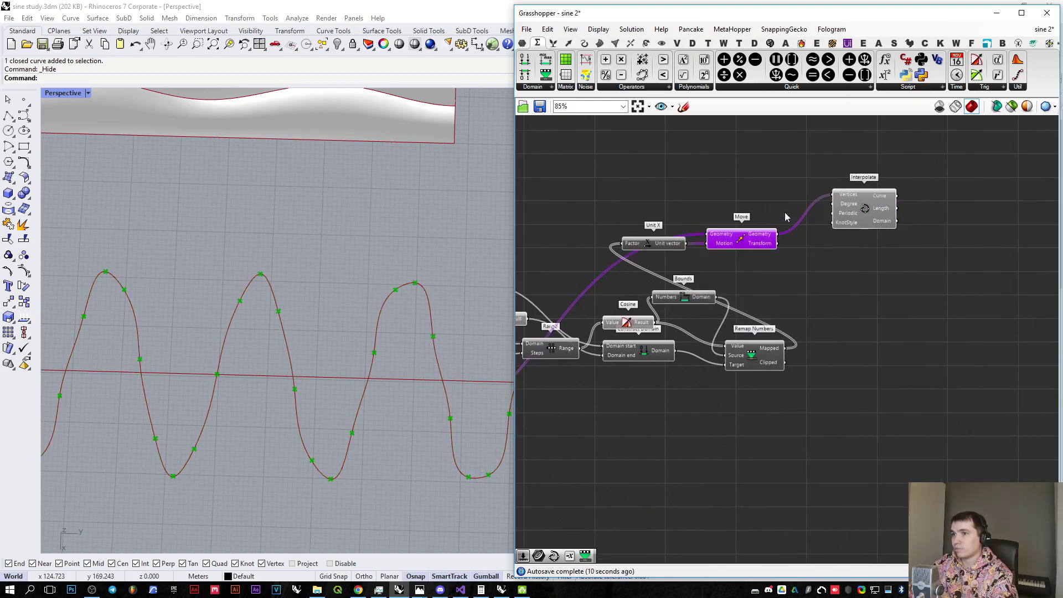
scroll(406, 324, down, 5)
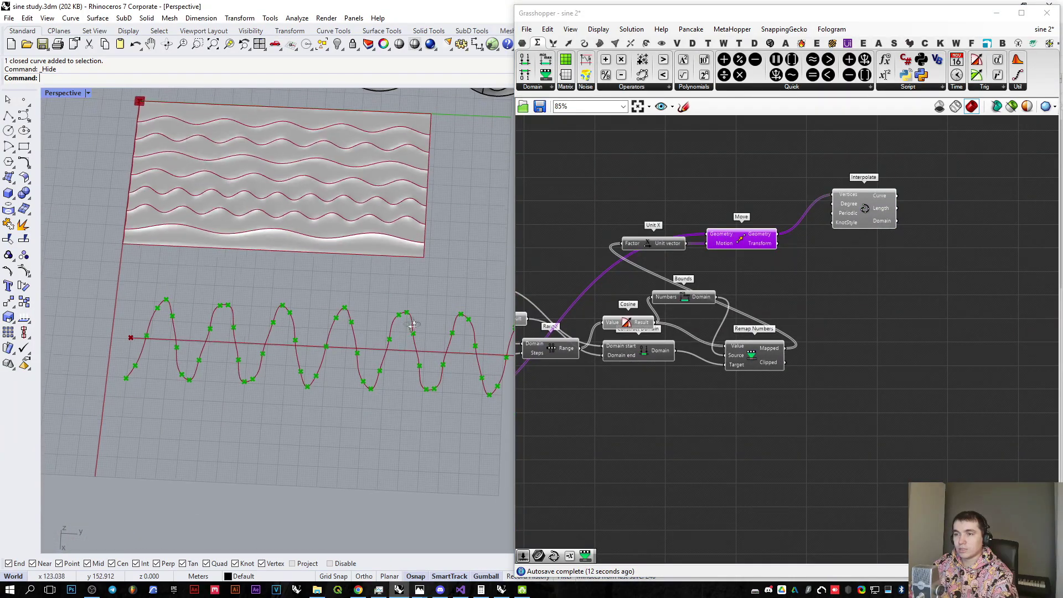
Step: Raise the Divide Curve count slider to 94
scroll(652, 382, down, 3)
scroll(653, 386, up, 3)
drag(689, 435, 728, 438)
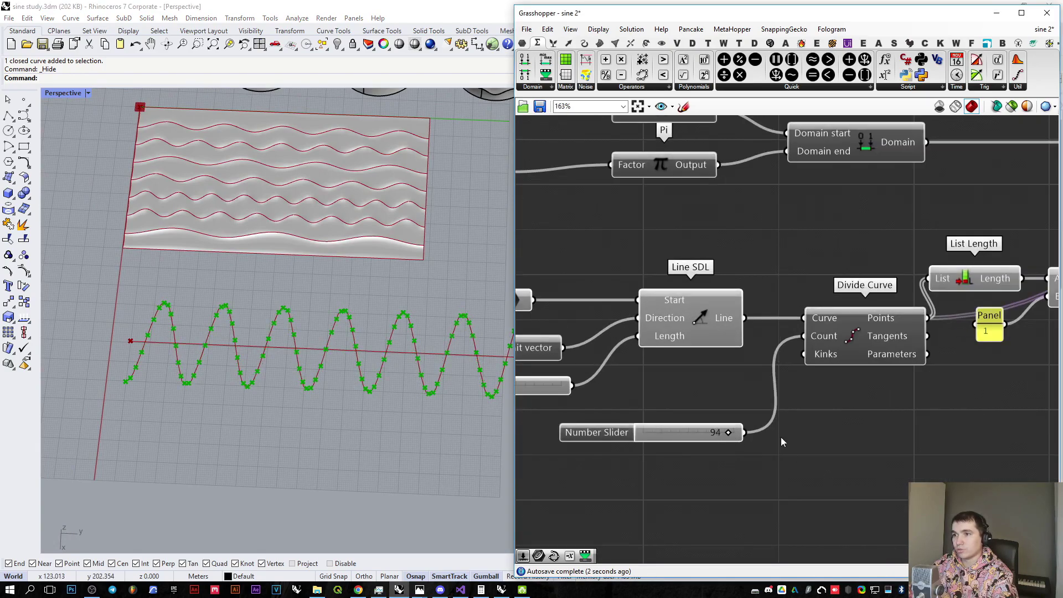
Step: Turn off the Interpolate preview to inspect the moved points alone, and turn it back on
scroll(655, 437, down, 4)
right_drag(933, 341, 739, 400)
scroll(941, 276, up, 1)
click(950, 278)
middle_click(950, 277)
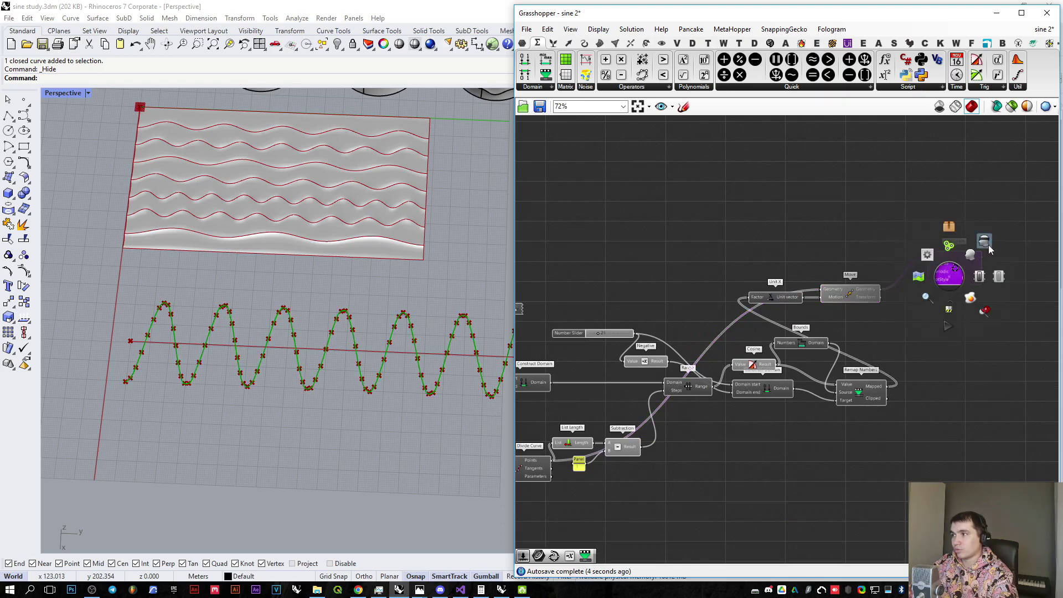
click(988, 245)
right_drag(674, 378, 762, 352)
middle_click(1037, 248)
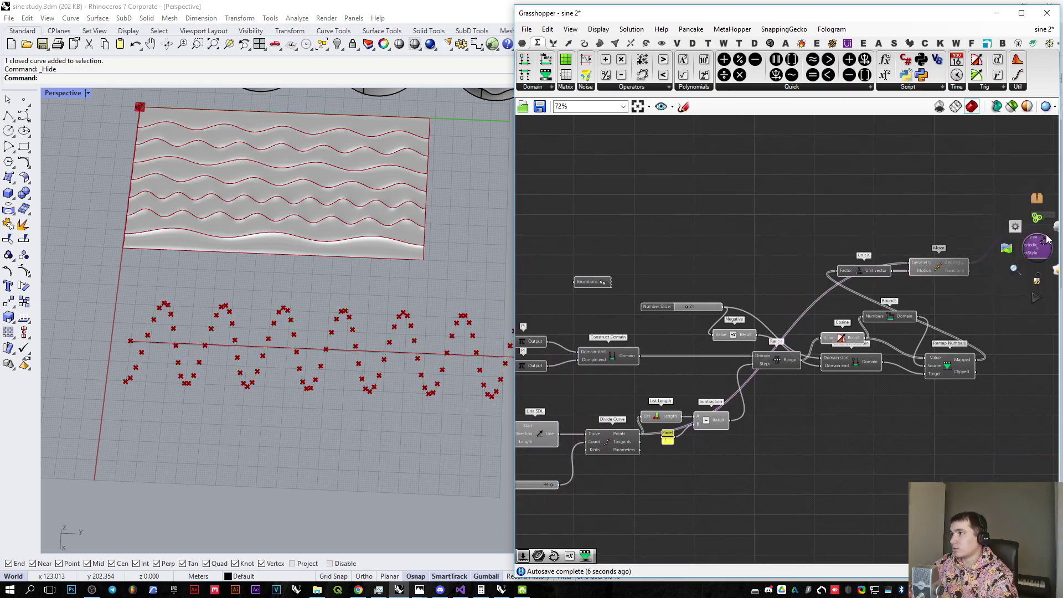
click(1054, 233)
Step: Turn off the Move component's preview again
click(944, 268)
middle_click(944, 267)
click(978, 232)
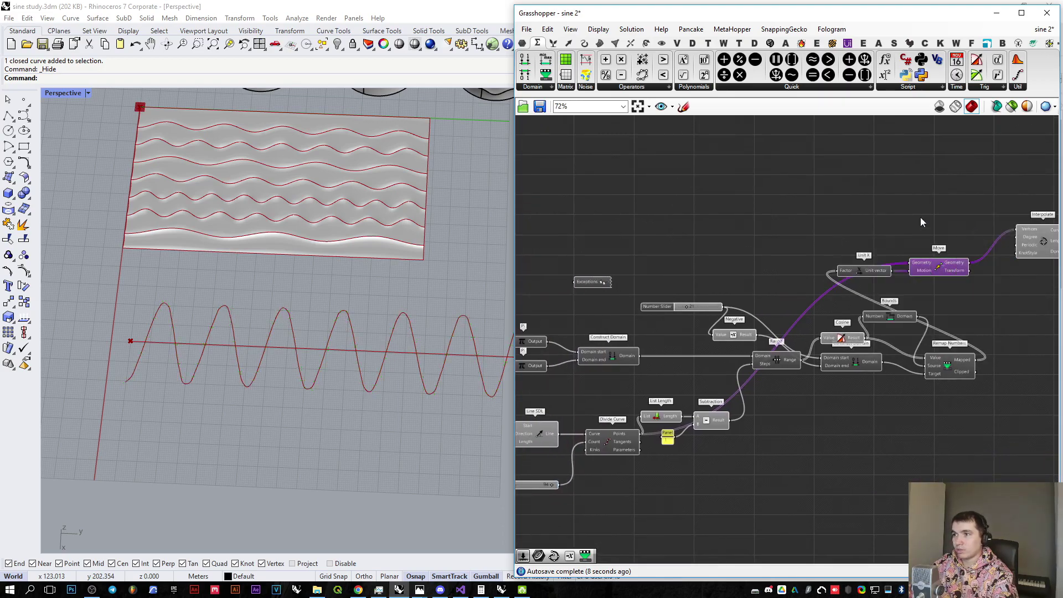
click(919, 218)
Step: Replace the Divide Curve count slider with a new number slider set to 150
right_drag(689, 375, 723, 376)
scroll(339, 344, up, 6)
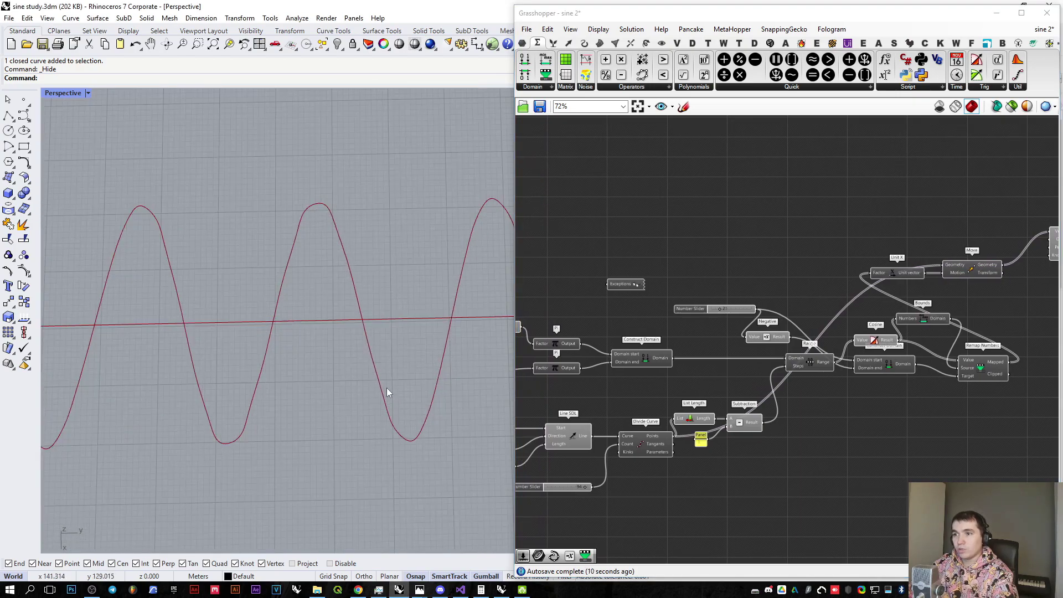
scroll(669, 462, up, 3)
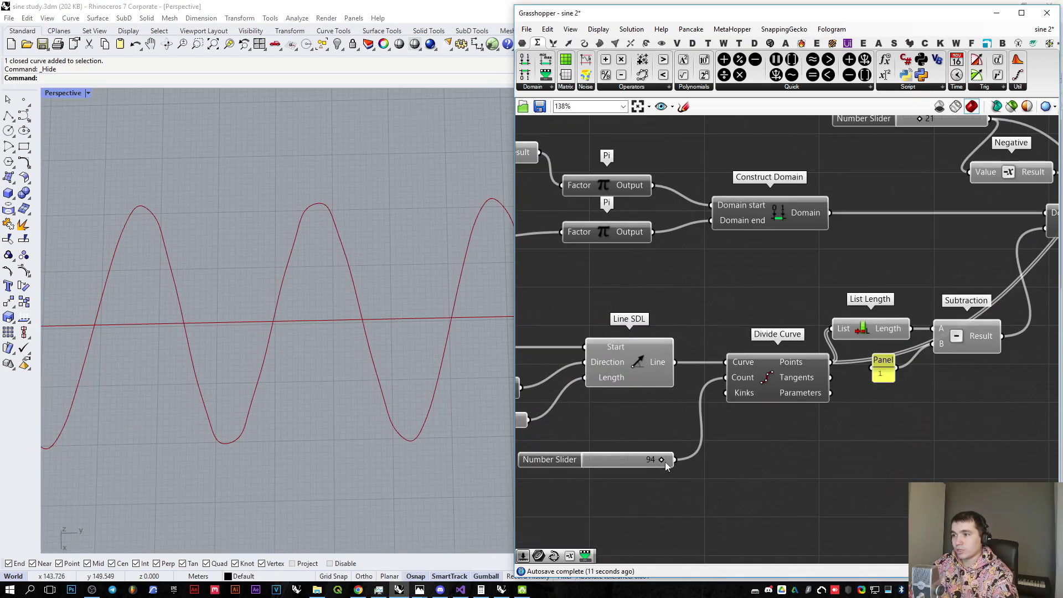
double_click(613, 503)
text(150)
key(Return)
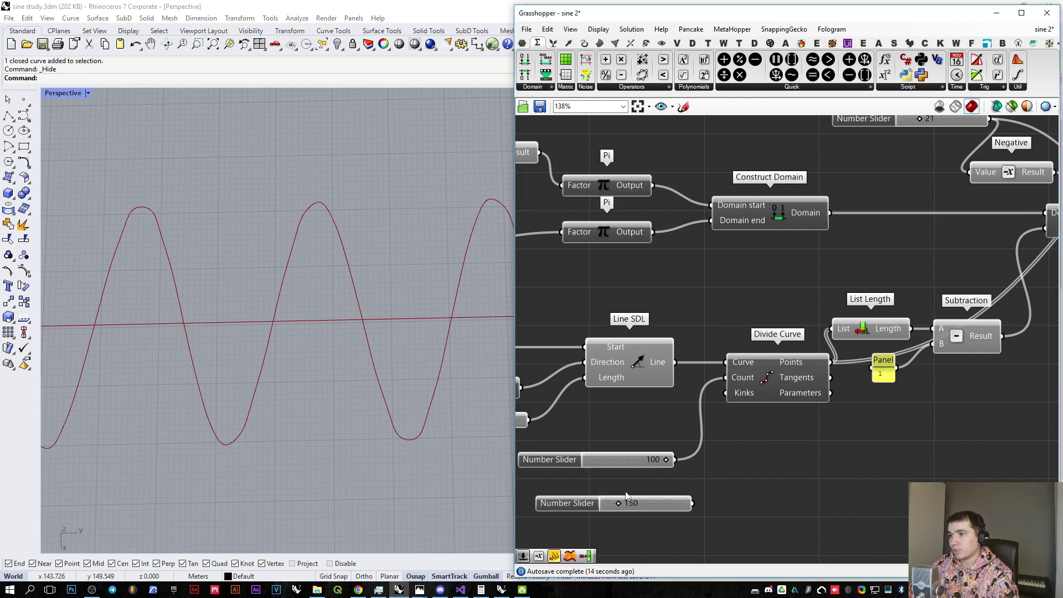
drag(726, 379, 638, 430)
click(629, 459)
key(Delete)
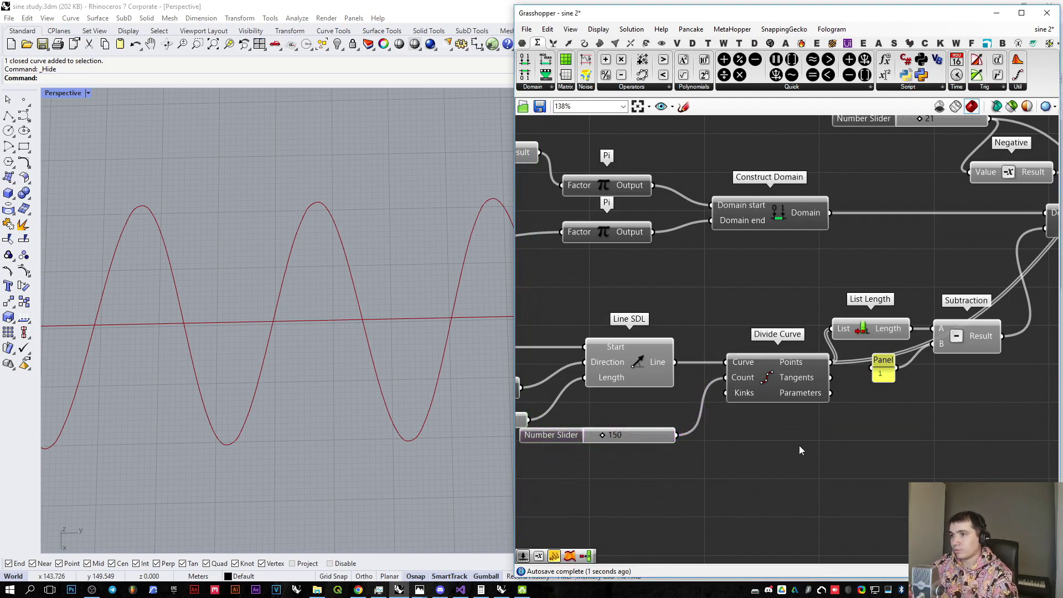
Step: Set the amplitude slider above the Range component to 7
scroll(819, 431, down, 3)
right_drag(822, 429, 803, 446)
scroll(781, 308, up, 5)
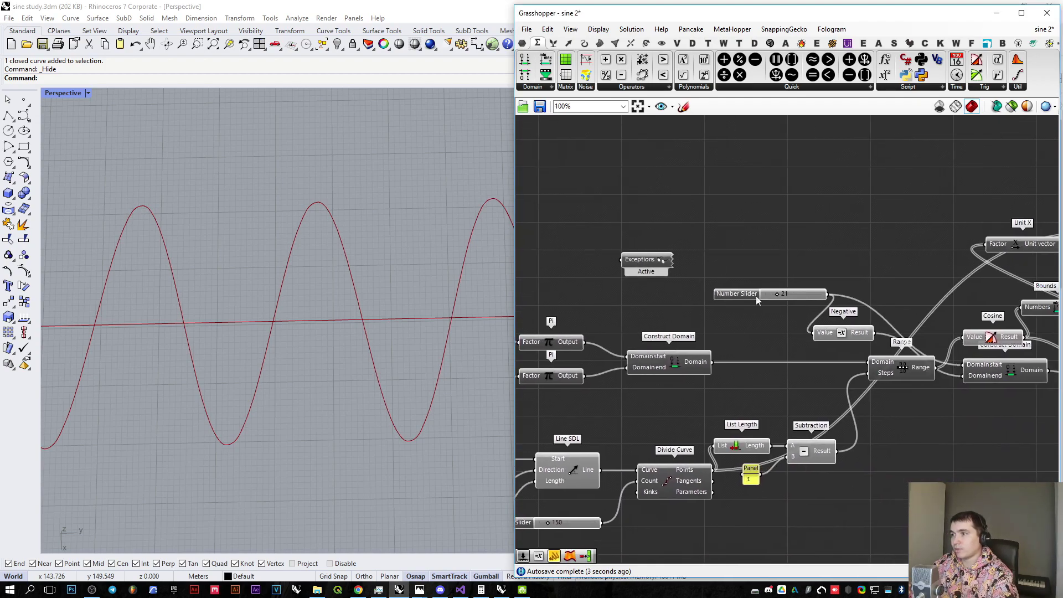
drag(780, 308, 768, 309)
scroll(313, 350, down, 5)
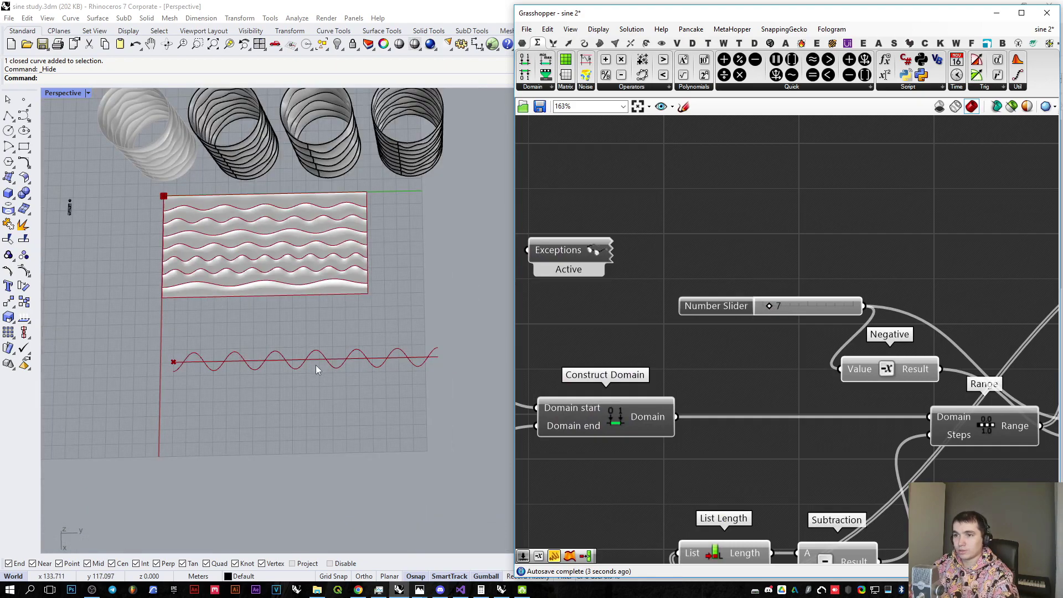
Step: Set the Line SDL length slider to 226
scroll(318, 354, up, 1)
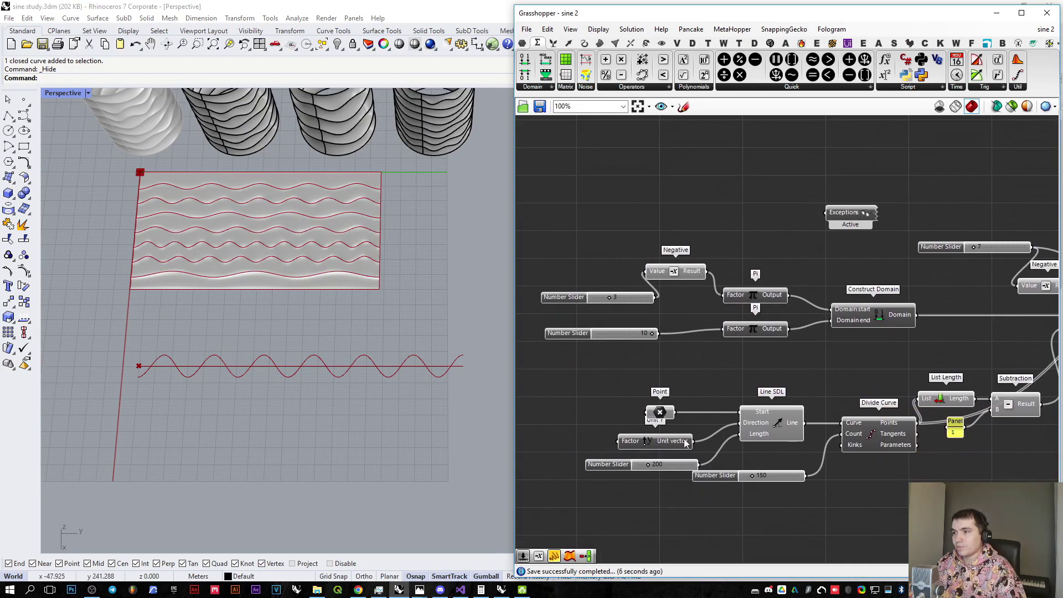
scroll(685, 441, up, 1)
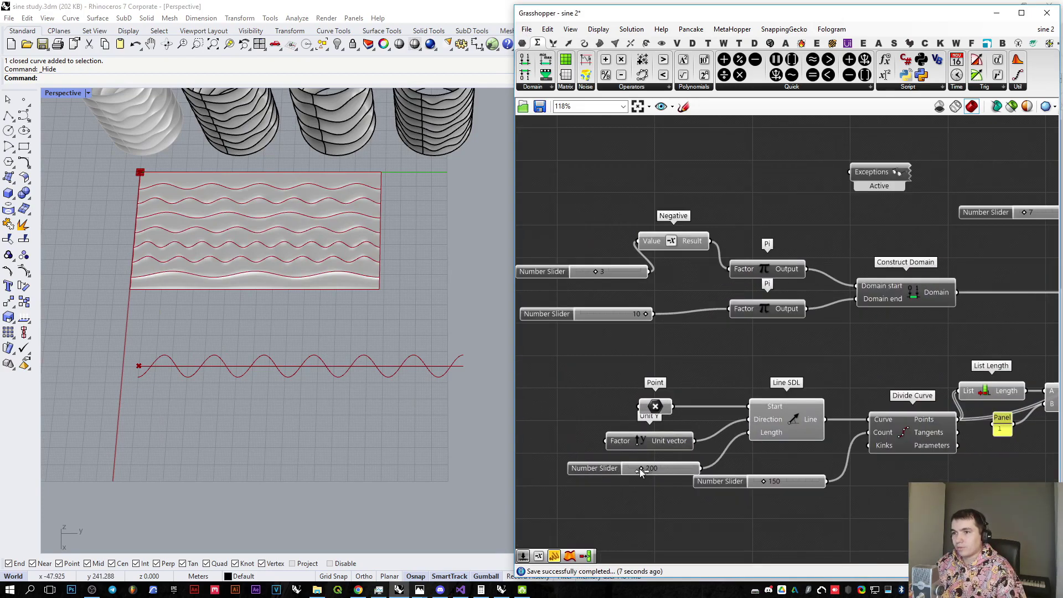
mouse_move(640, 471)
mouse_down()
mouse_move(632, 472)
mouse_move(654, 476)
mouse_move(642, 471)
mouse_up()
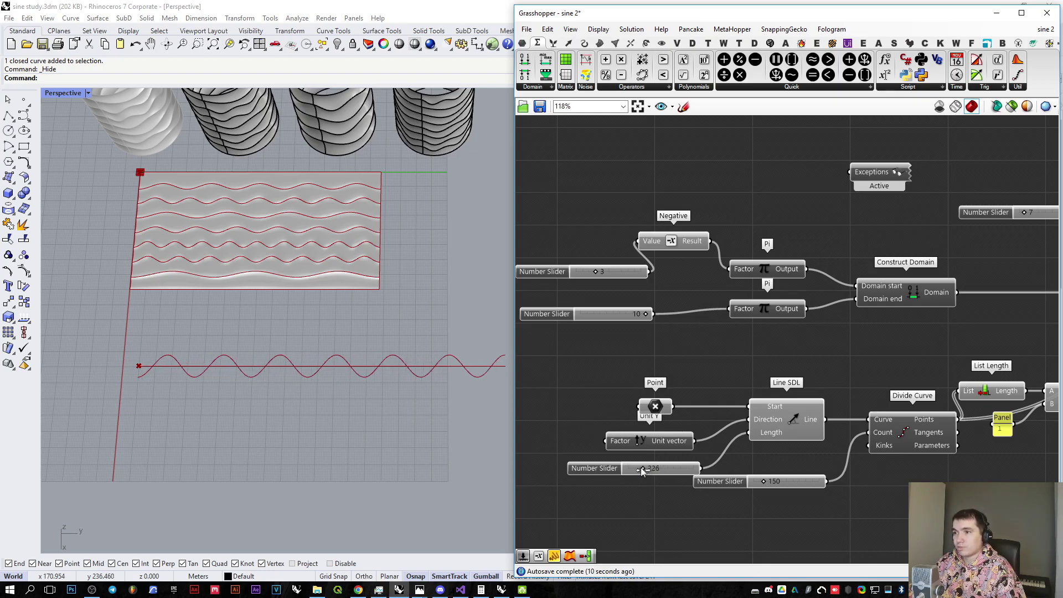
Step: Check how the wave begins and ends along the line and set the lower Pi's factor slider to 9
right_drag(632, 356, 651, 395)
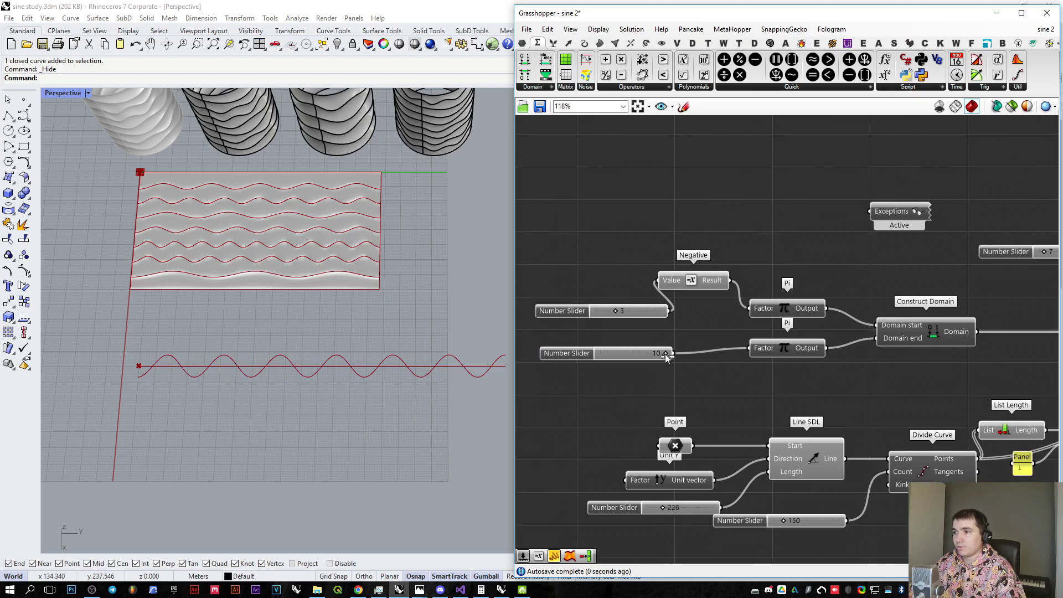
drag(664, 354, 661, 355)
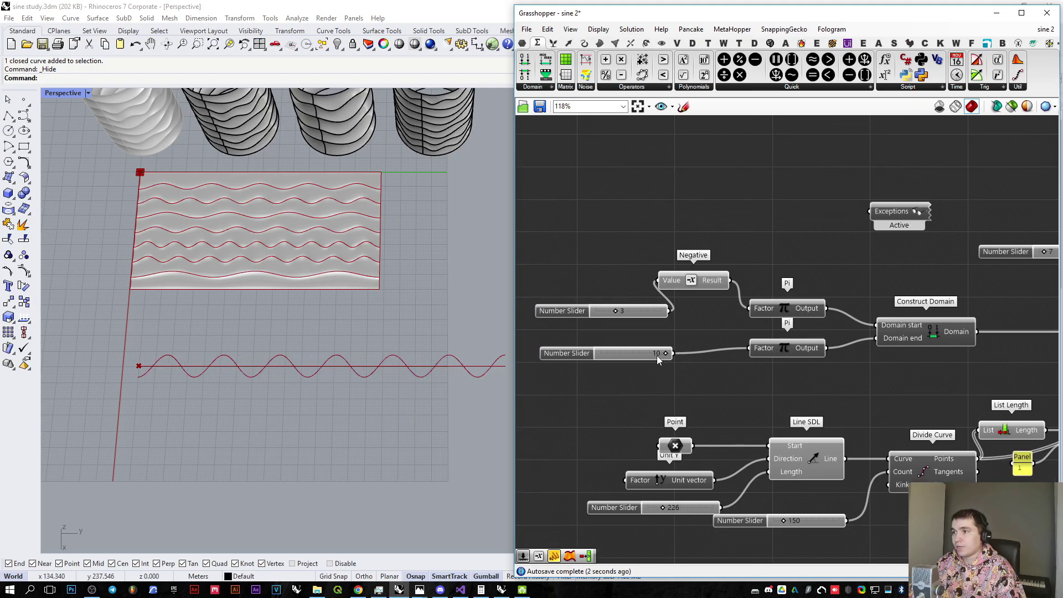
scroll(656, 355, down, 1)
right_drag(656, 355, 597, 353)
shift+right_drag(403, 364, 360, 370)
scroll(591, 352, up, 2)
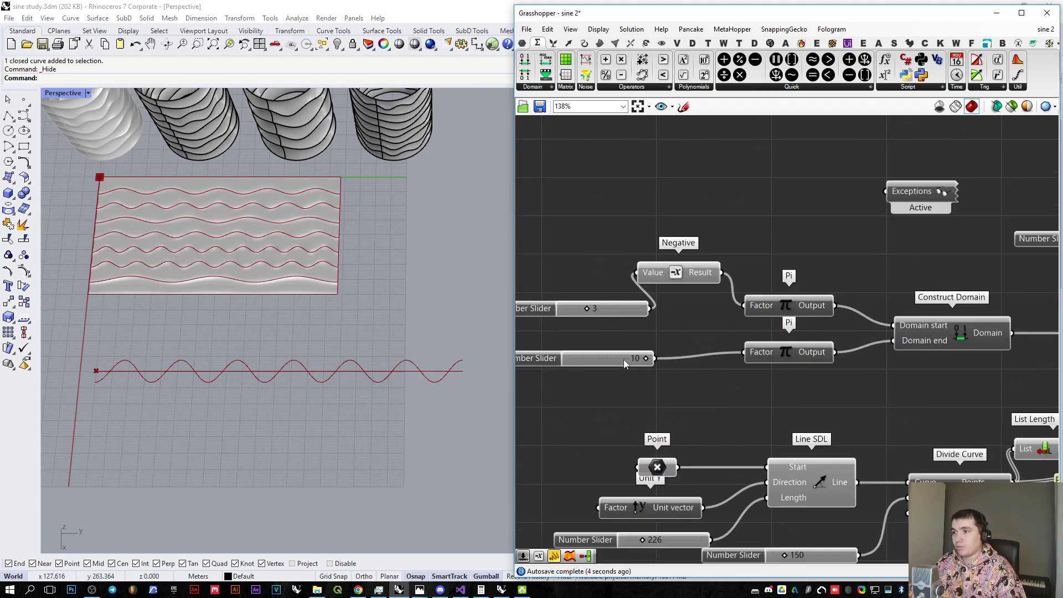
drag(646, 361, 645, 363)
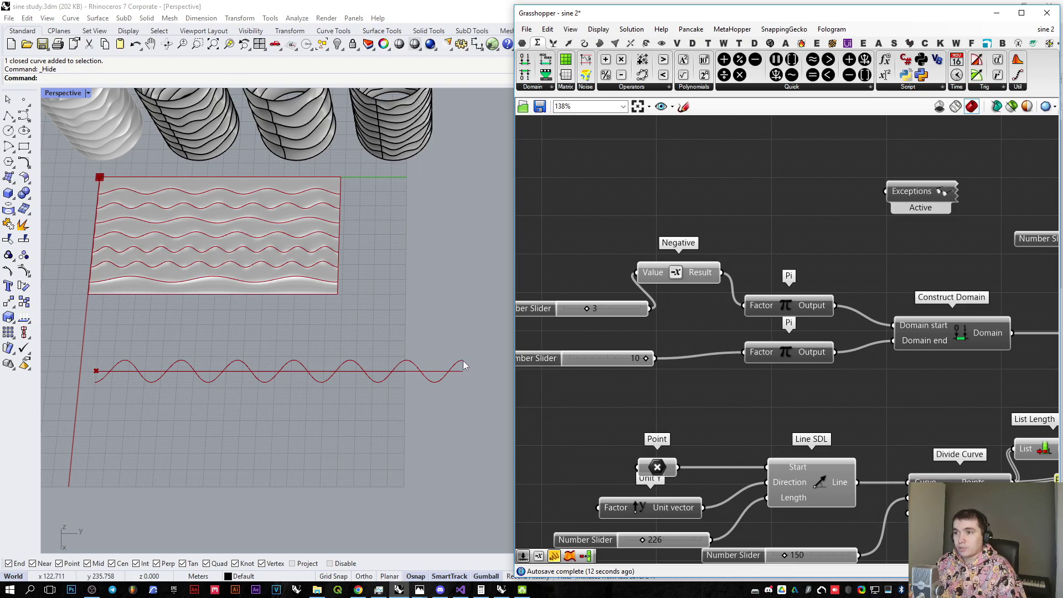
scroll(463, 360, up, 3)
scroll(462, 361, down, 3)
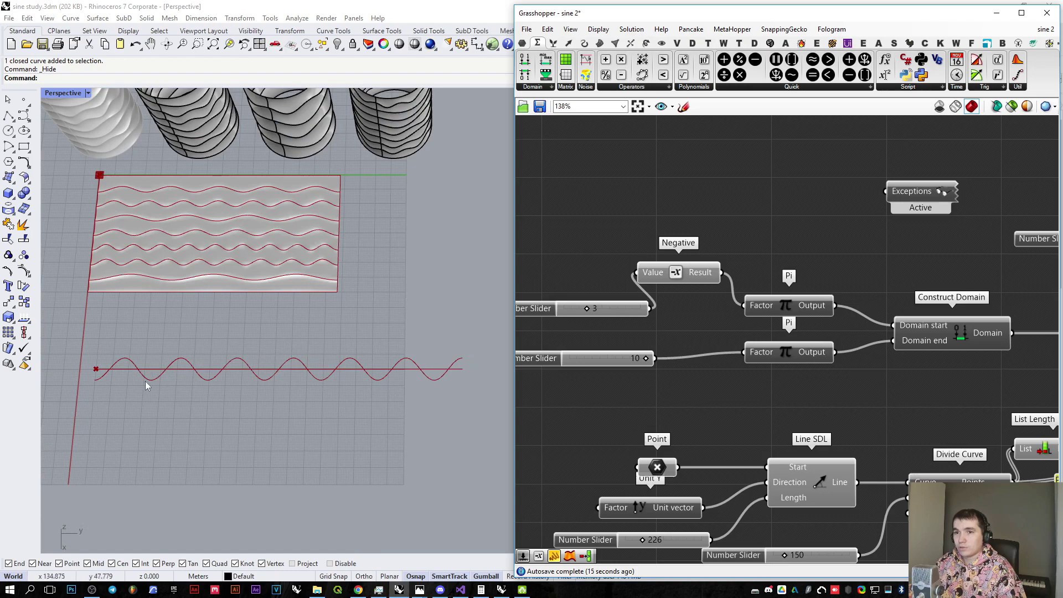
drag(645, 358, 638, 358)
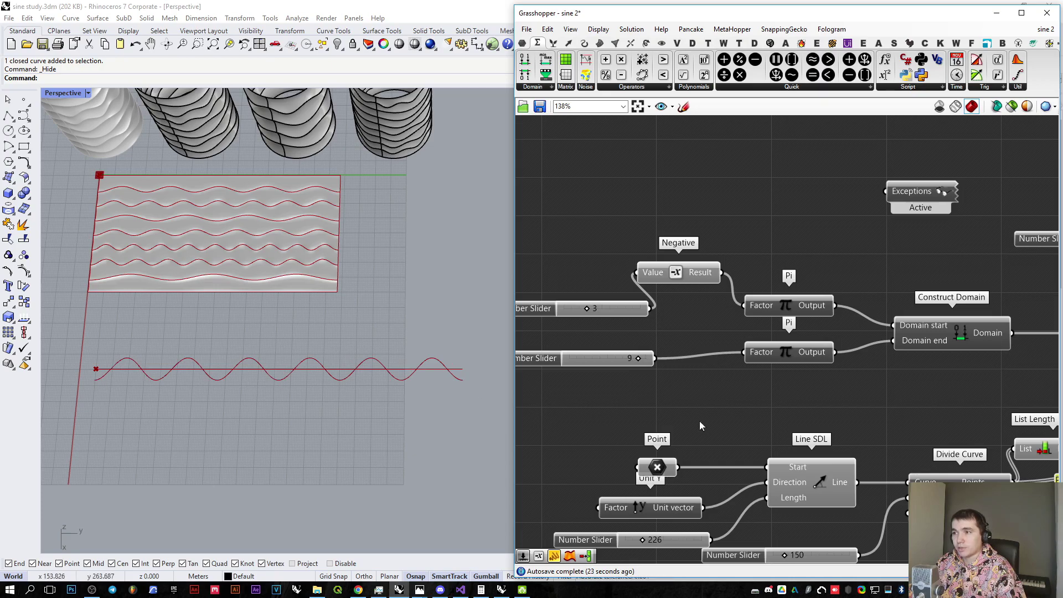
Step: Bake the Interpolate component's wave curve into the Rhino document, accepting the offered attributes
scroll(698, 420, down, 5)
right_drag(996, 354, 669, 373)
scroll(849, 307, up, 4)
click(854, 309)
right_click(854, 308)
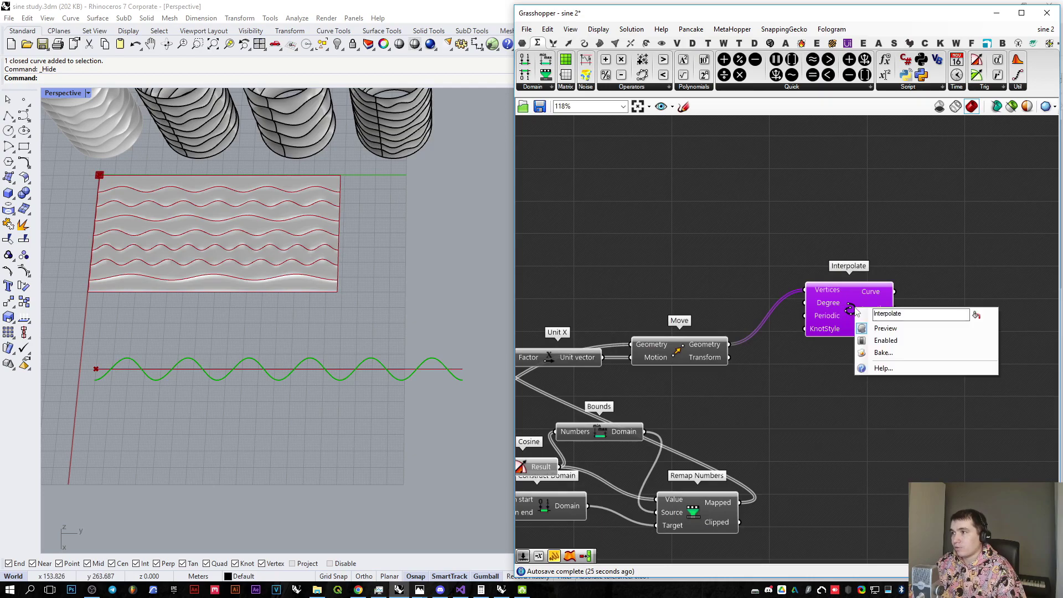
click(874, 353)
click(916, 463)
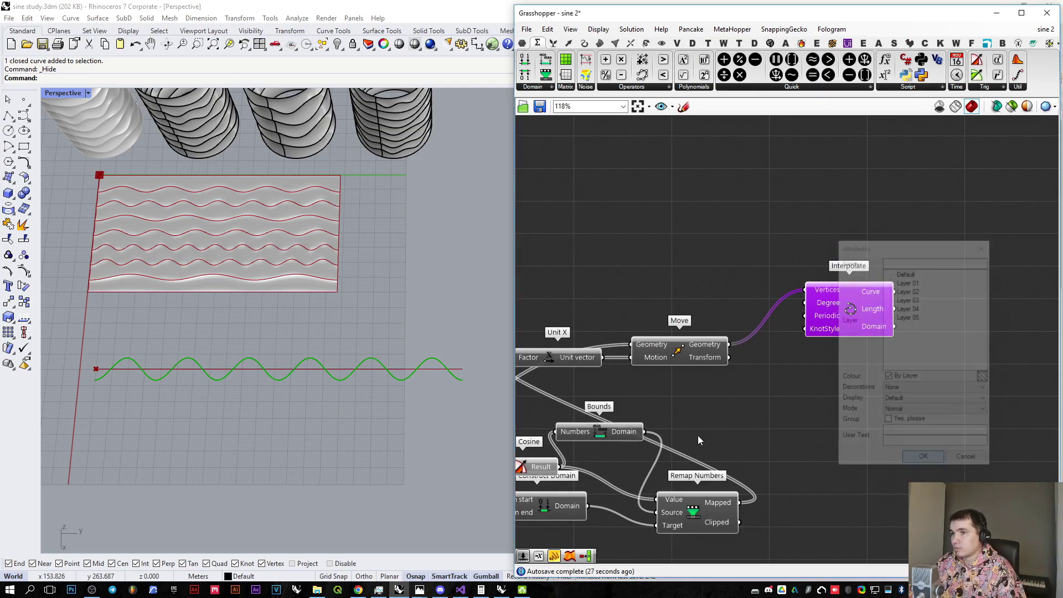
Step: Select the baked wave curve in the Rhino viewport
click(217, 380)
scroll(215, 401, down, 7)
scroll(299, 390, up, 4)
drag(249, 382, 441, 393)
click(363, 407)
click(333, 393)
scroll(287, 399, down, 2)
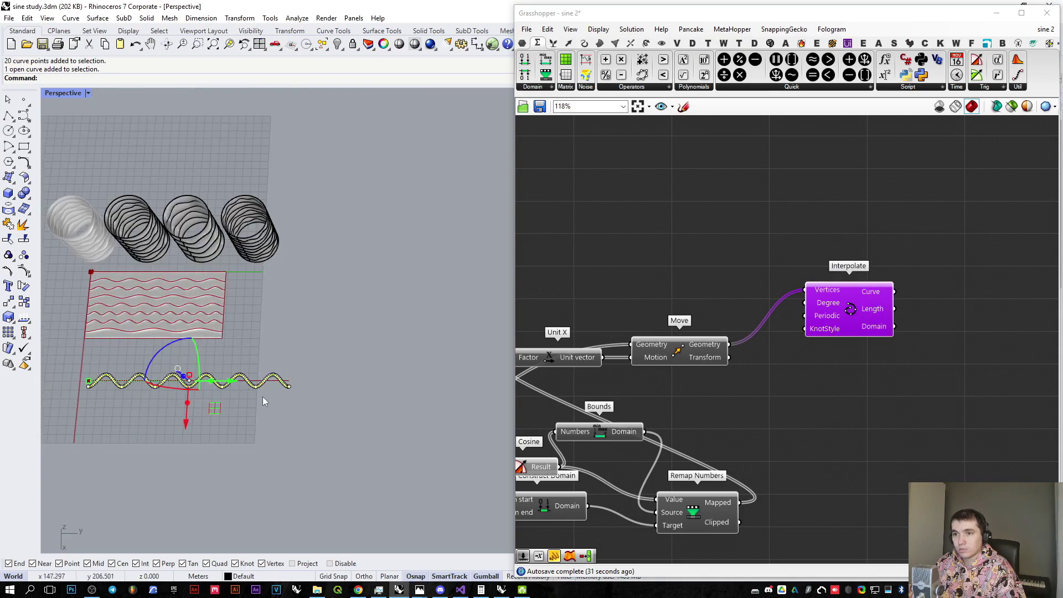
Step: Move the baked sine curve along the Y axis, clear of the Grasshopper preview
drag(229, 380, 468, 380)
click(298, 378)
shift+right_drag(463, 376, 319, 373)
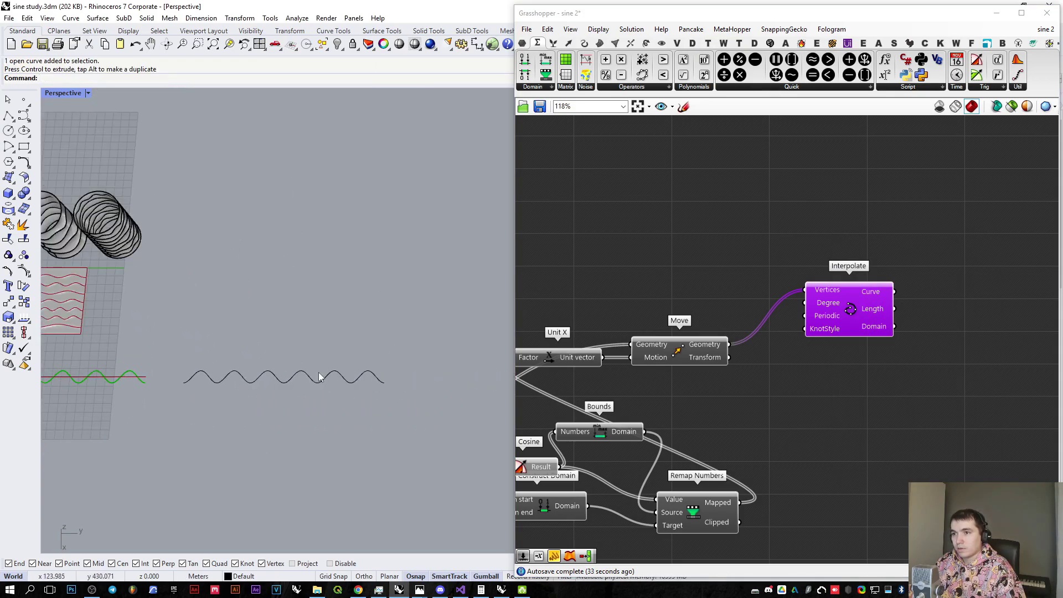
click(282, 382)
scroll(192, 384, up, 10)
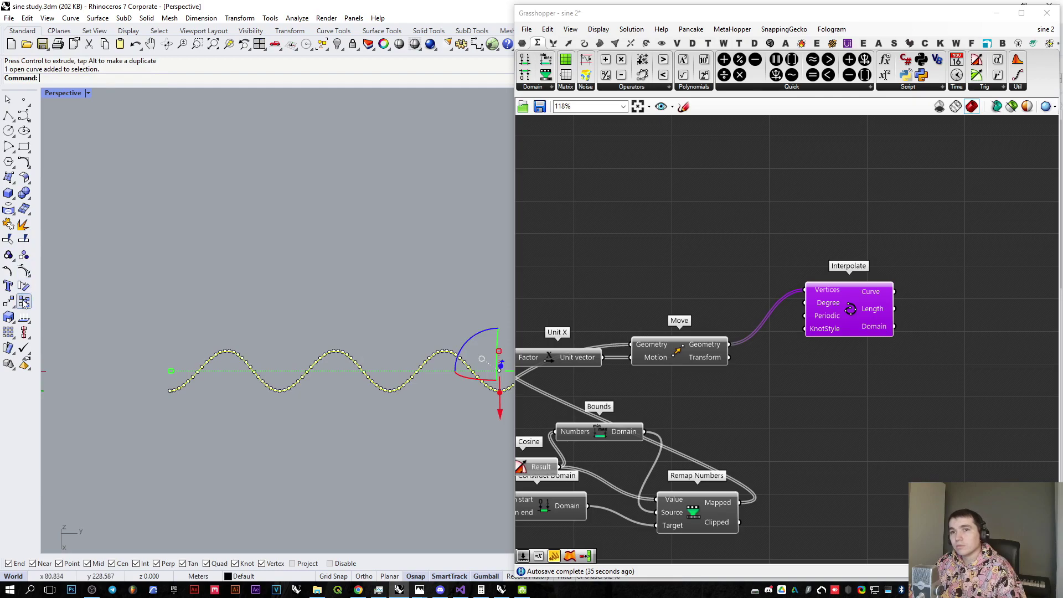
Step: Copy the baked sine curve from its start point to its end point so the waves run end to end
click(24, 302)
click(160, 393)
scroll(332, 395, down, 3)
scroll(438, 387, up, 4)
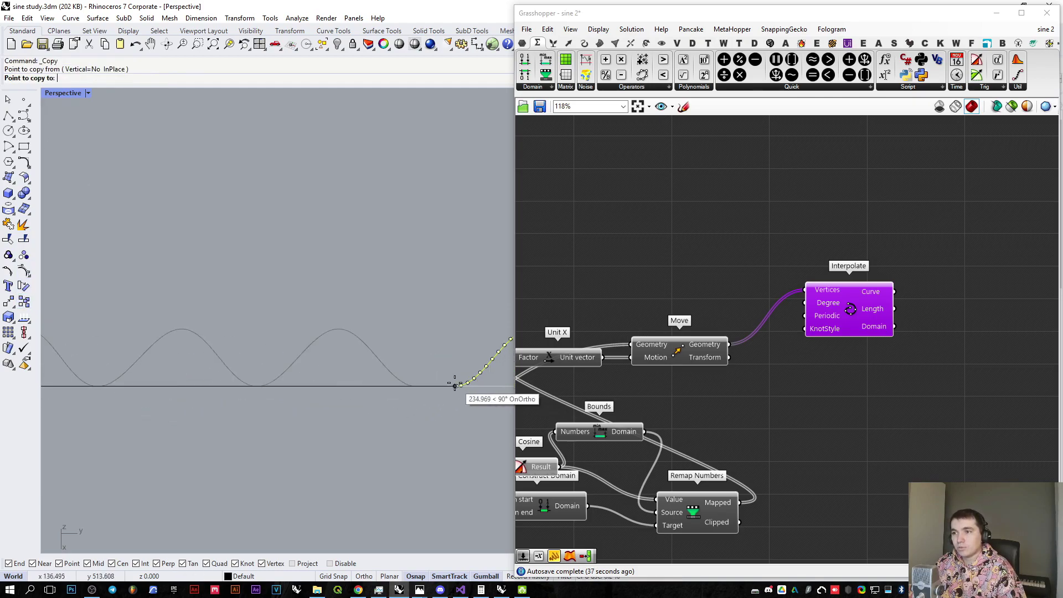
click(417, 385)
key(Return)
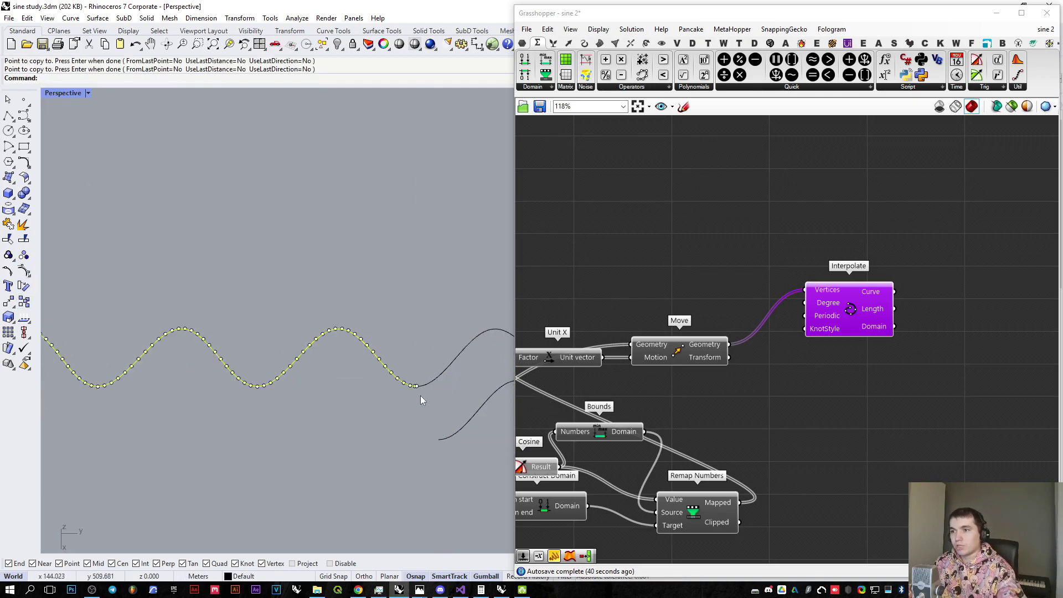
Step: Delete the surplus offset copy below the joined sine curves
scroll(422, 392, up, 3)
scroll(412, 389, down, 5)
drag(422, 441, 365, 411)
key(Delete)
scroll(354, 393, down, 5)
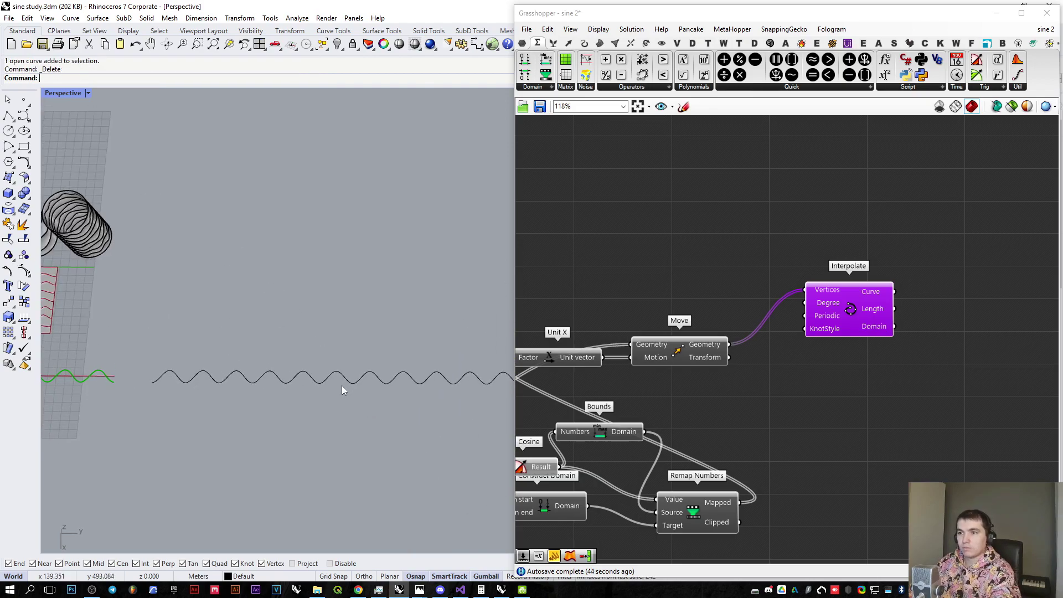
scroll(342, 391, down, 2)
scroll(344, 396, down, 1)
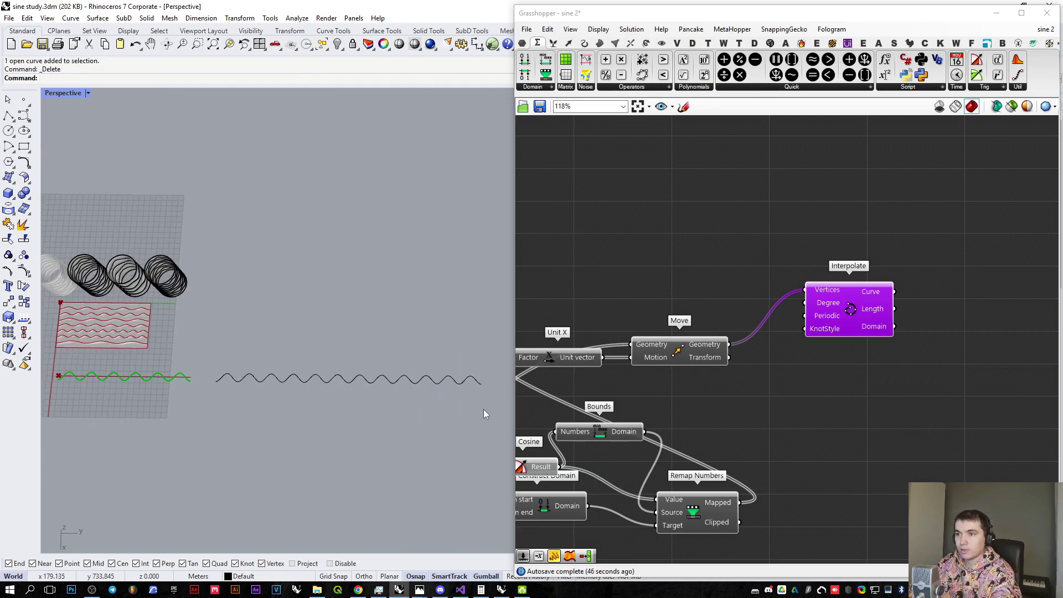
Step: Set the number slider feeding the domain end's Pi component to 8
scroll(812, 393, down, 5)
right_drag(587, 429, 854, 404)
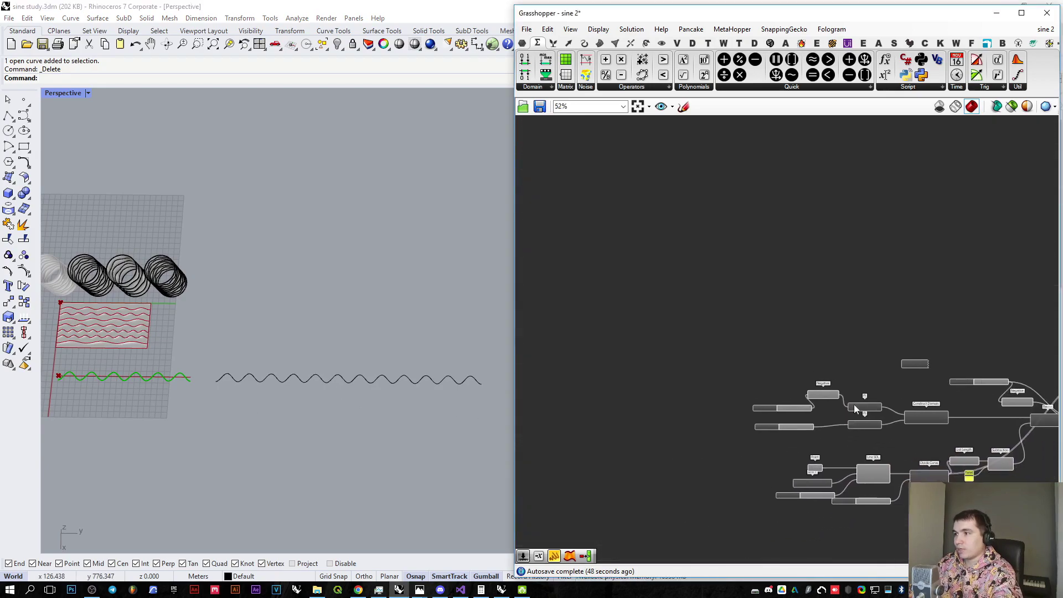
scroll(822, 409, up, 8)
right_drag(769, 487, 749, 436)
drag(742, 420, 730, 421)
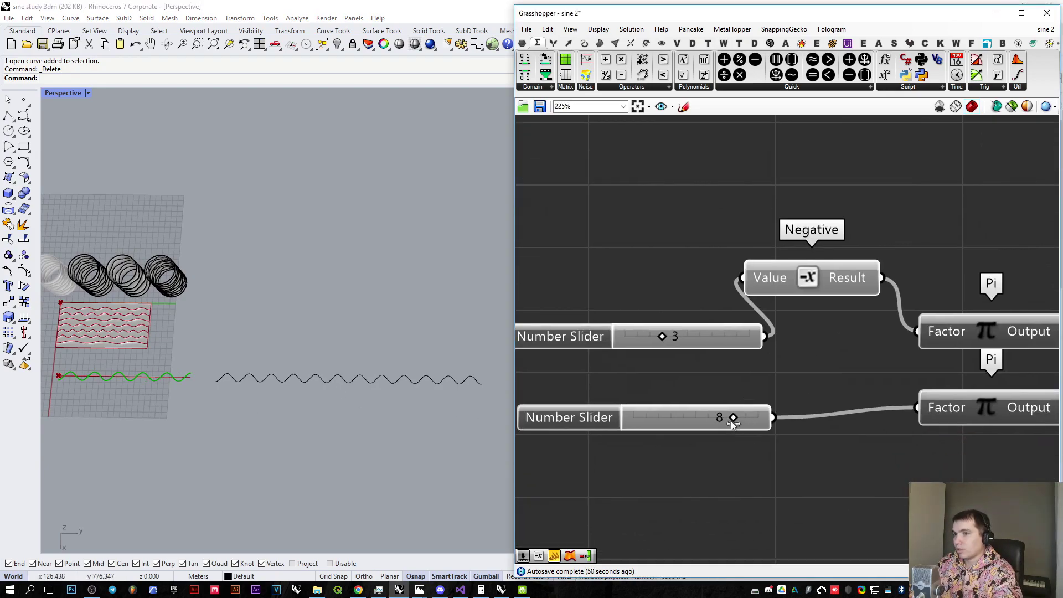
Step: Bake the curve from the Interpolate component with the default attributes
scroll(830, 394, down, 4)
scroll(637, 380, up, 4)
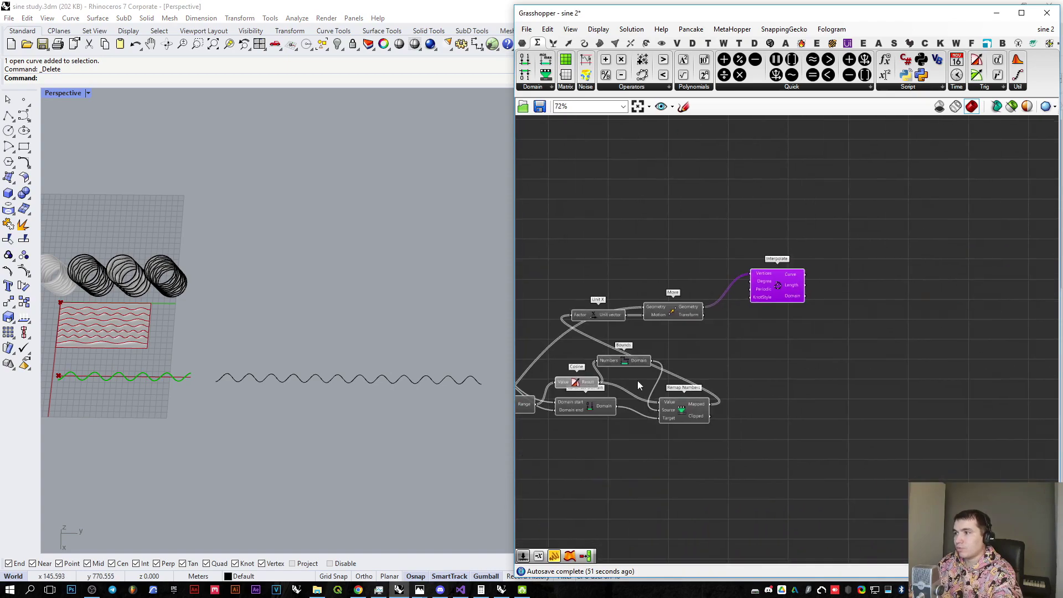
right_click(703, 326)
click(732, 365)
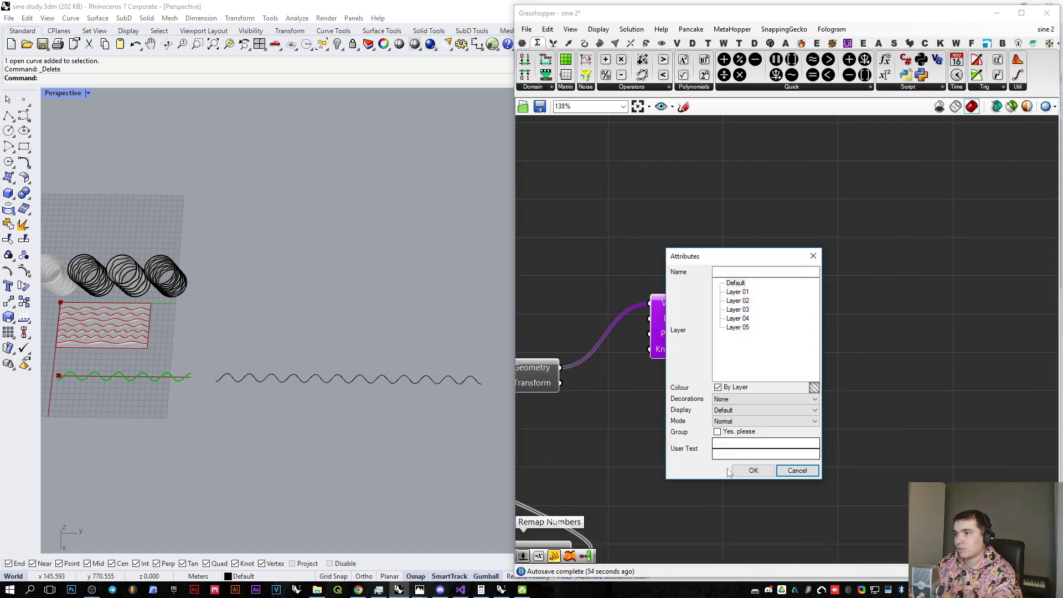
click(750, 472)
Step: Move the newly baked curve away from the preview, placing it below the row of joined sine curves
click(159, 378)
drag(159, 378, 342, 450)
click(425, 456)
click(355, 410)
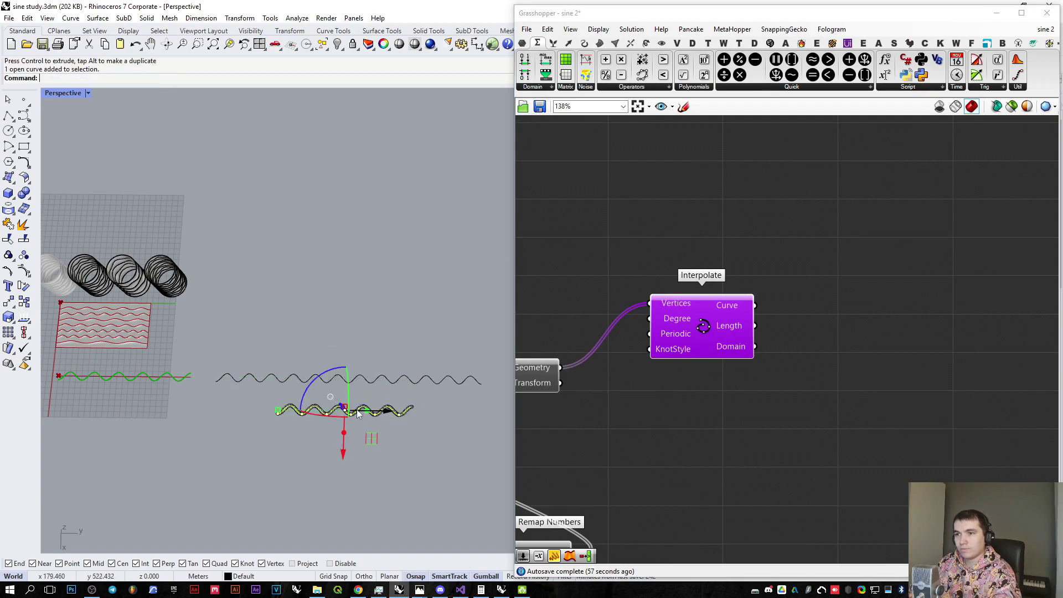
Step: Try to copy the second baked curve from its start point to its far end to continue the wave
scroll(355, 410, up, 4)
click(23, 285)
scroll(190, 396, up, 2)
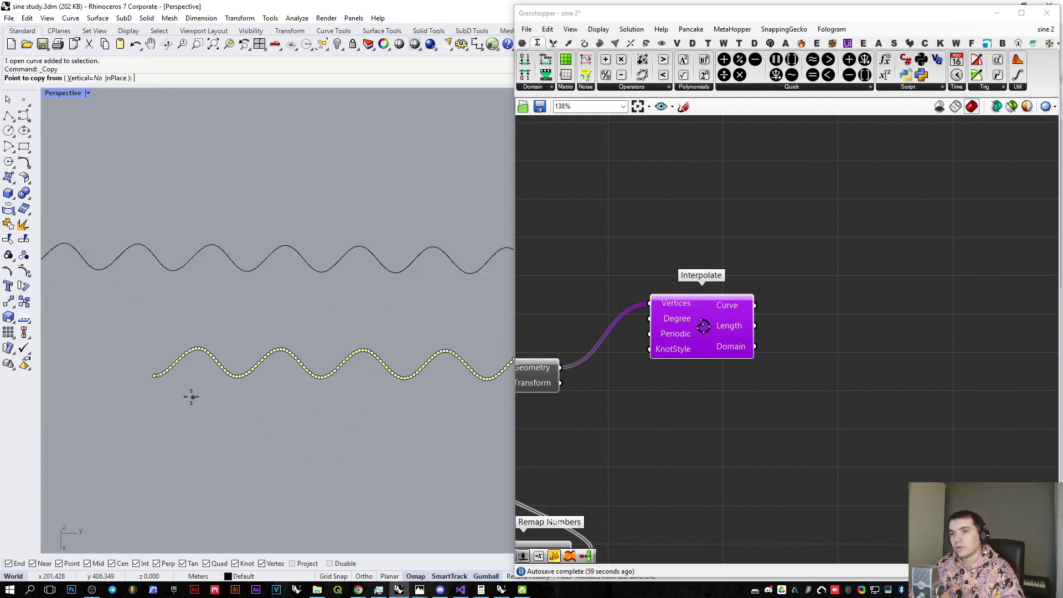
click(147, 378)
scroll(145, 379, down, 5)
scroll(310, 374, up, 5)
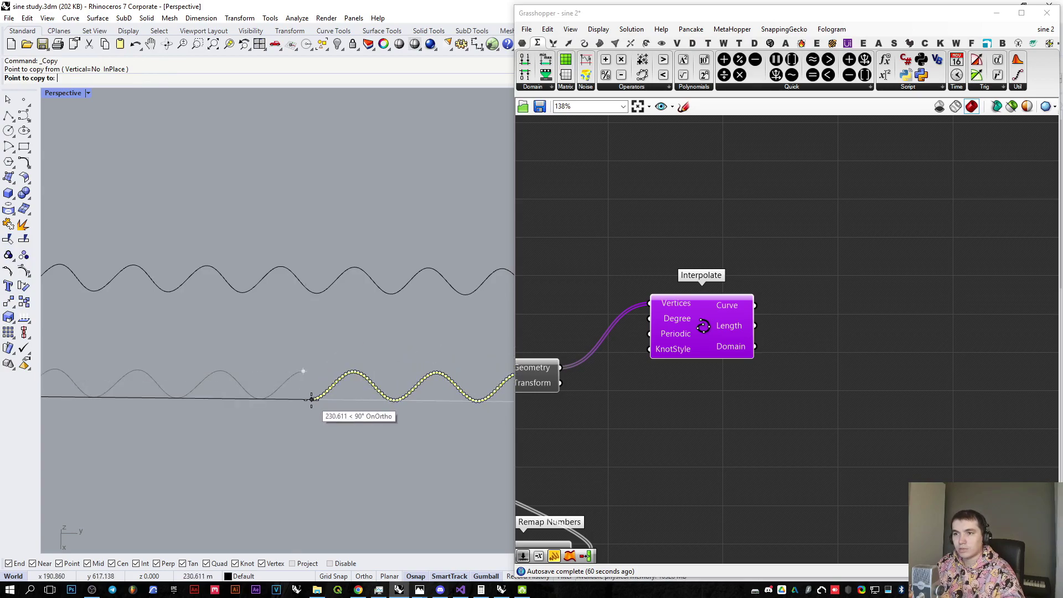
click(308, 399)
click(350, 427)
key(Escape)
key(Escape)
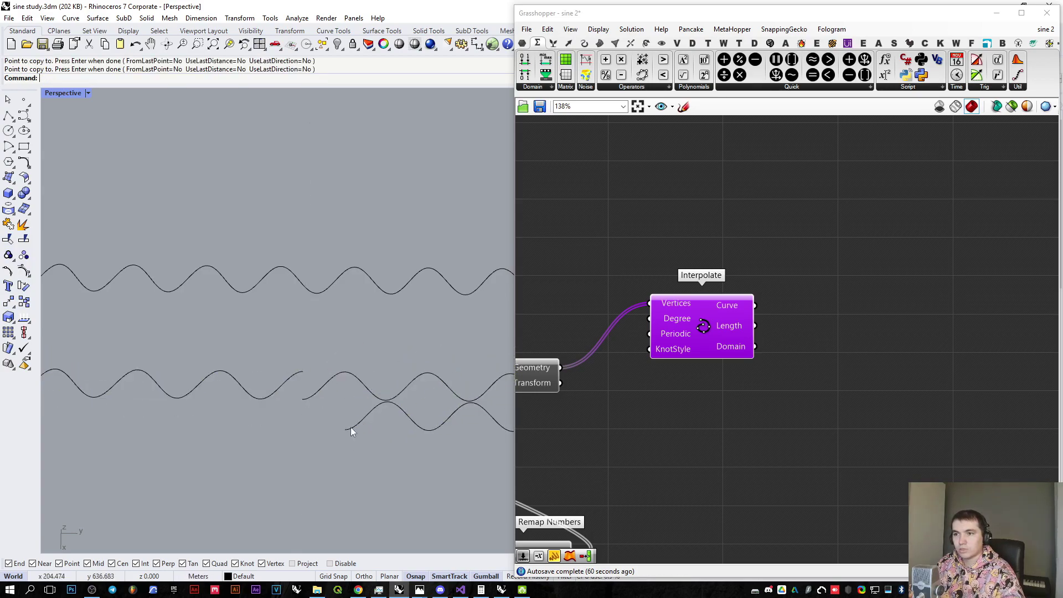
Step: Delete the stray copy and both rows of baked sine curves beside the preview
click(350, 426)
key(Delete)
scroll(346, 410, down, 6)
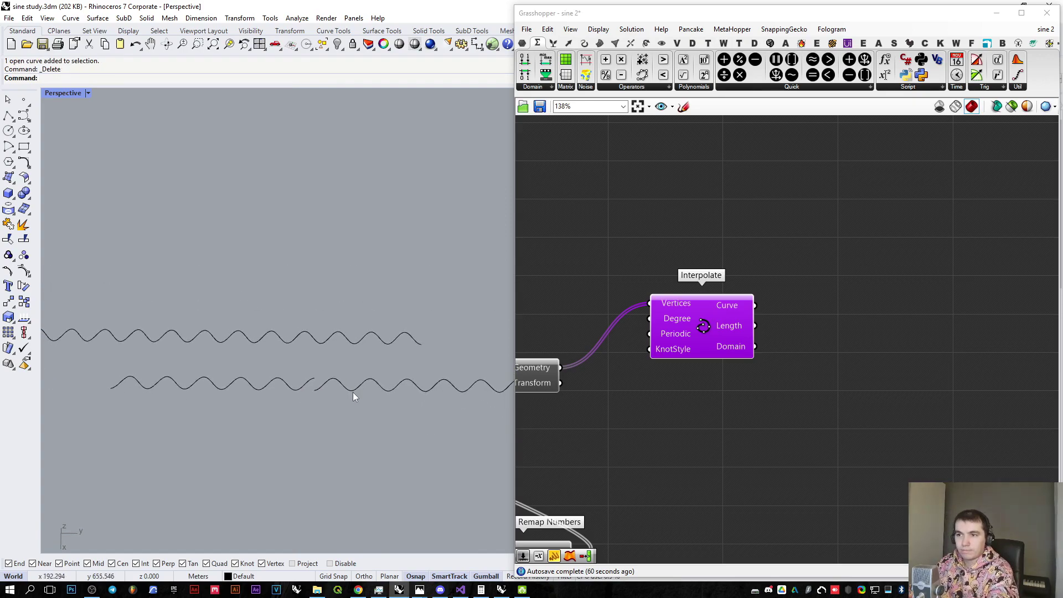
drag(467, 423, 268, 374)
key(Delete)
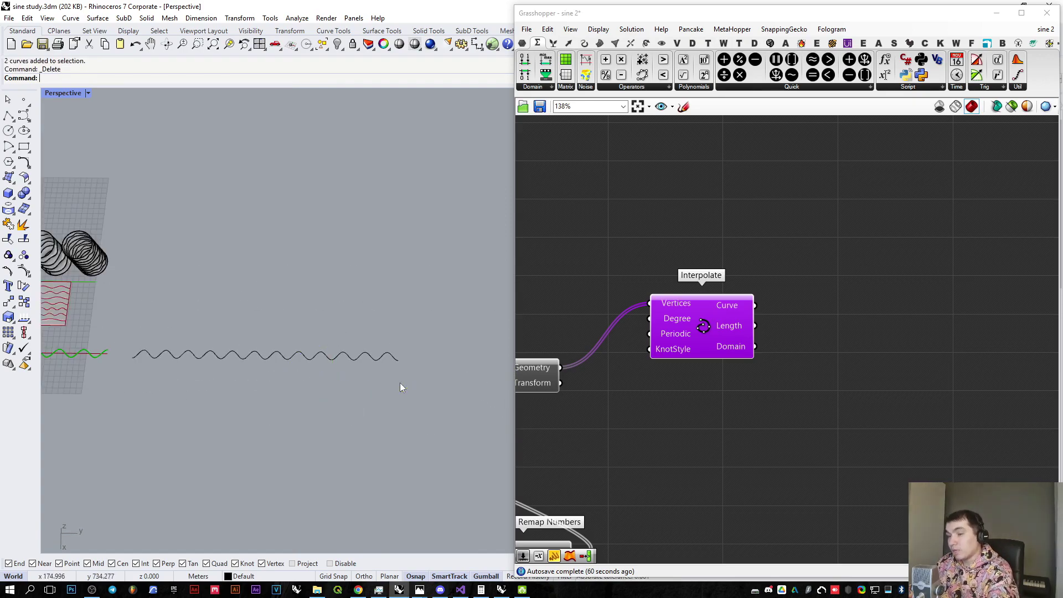
scroll(400, 382, down, 4)
drag(436, 392, 254, 345)
key(Delete)
Step: Set the slider feeding the Negative component to 1 and the slider for the domain end to 9
scroll(786, 385, down, 7)
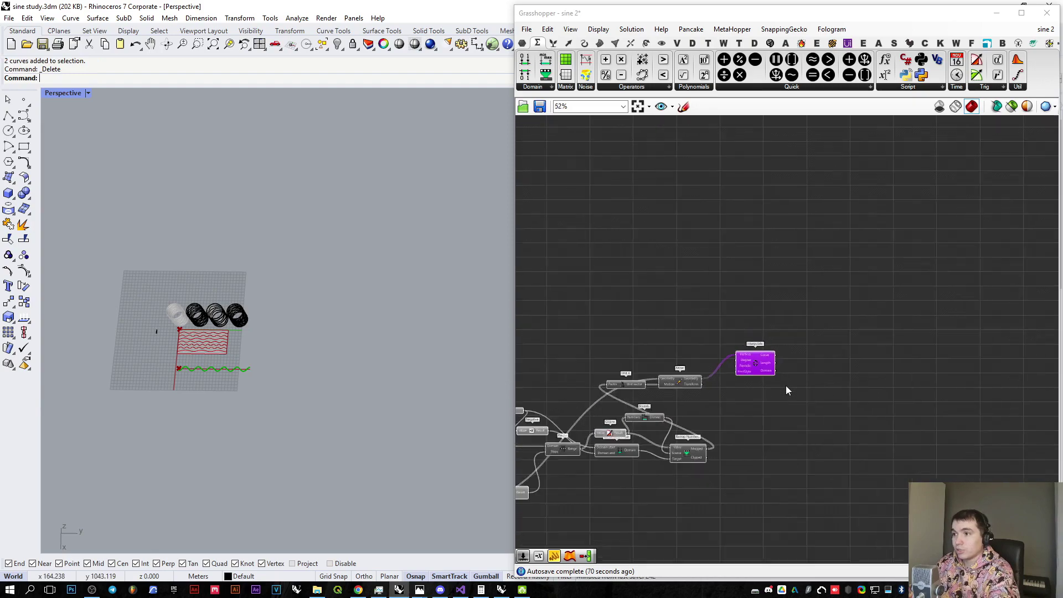
click(791, 384)
scroll(210, 372, up, 8)
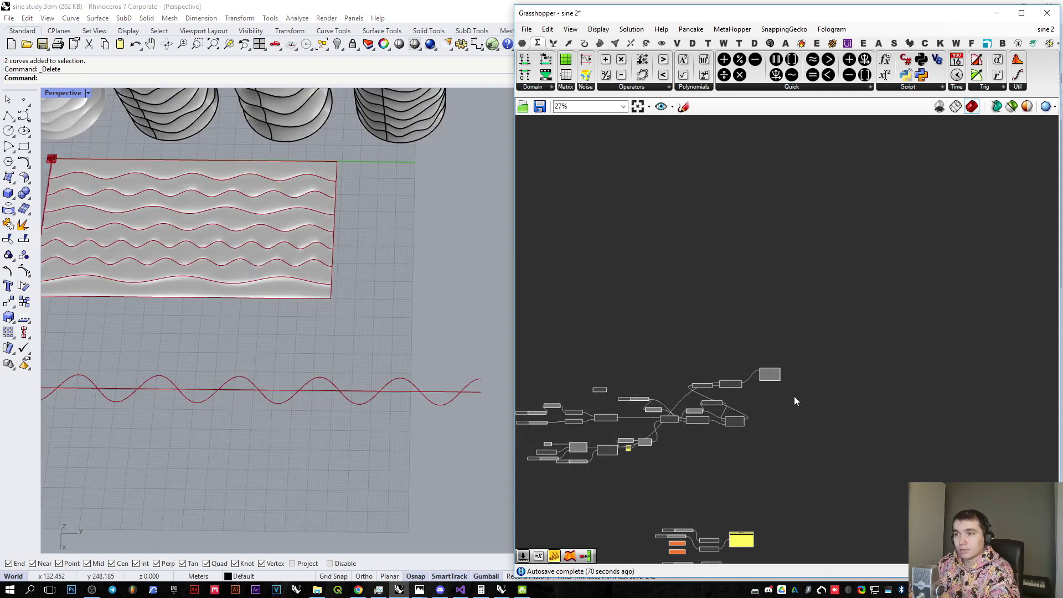
scroll(659, 387, up, 6)
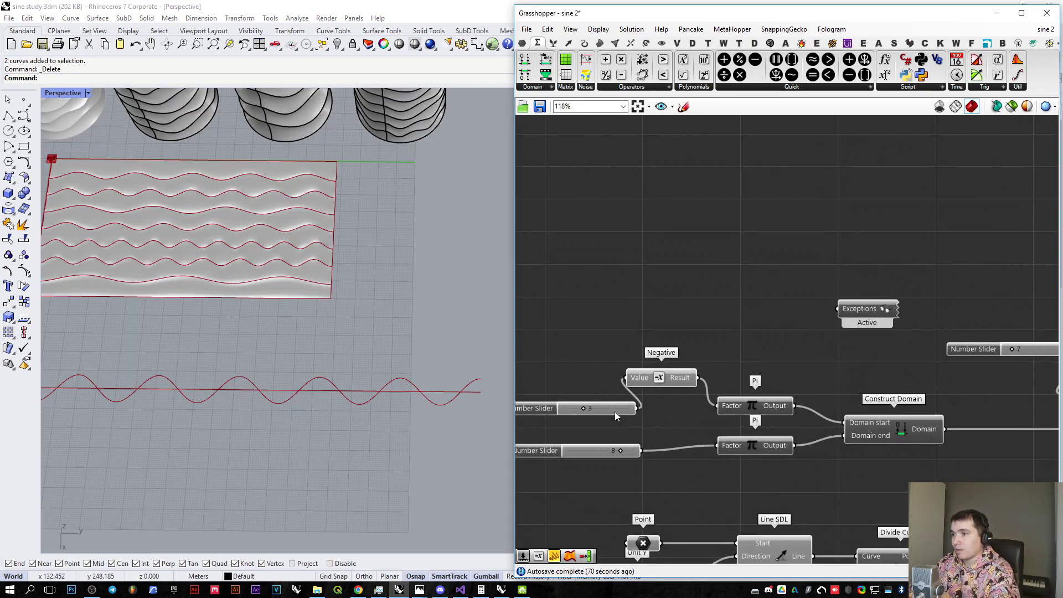
click(593, 408)
scroll(301, 405, down, 3)
scroll(304, 403, up, 1)
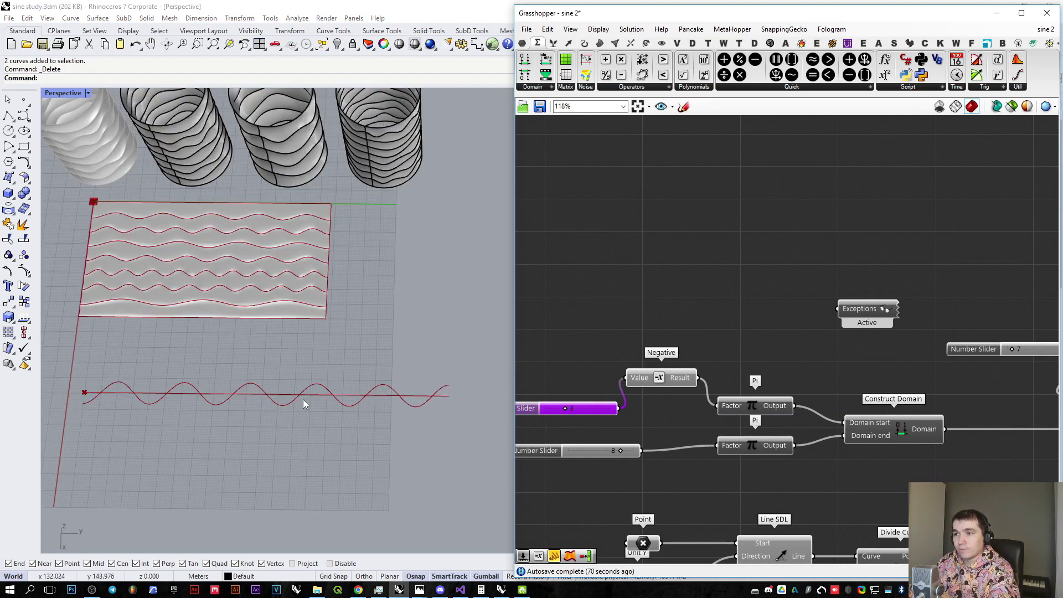
drag(567, 409, 551, 412)
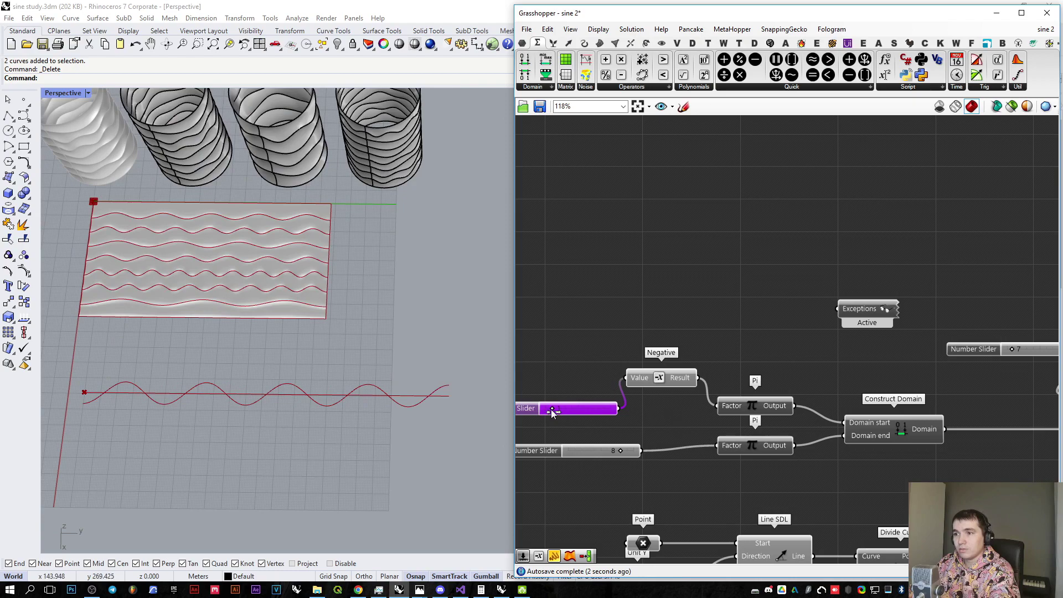
drag(620, 452, 616, 452)
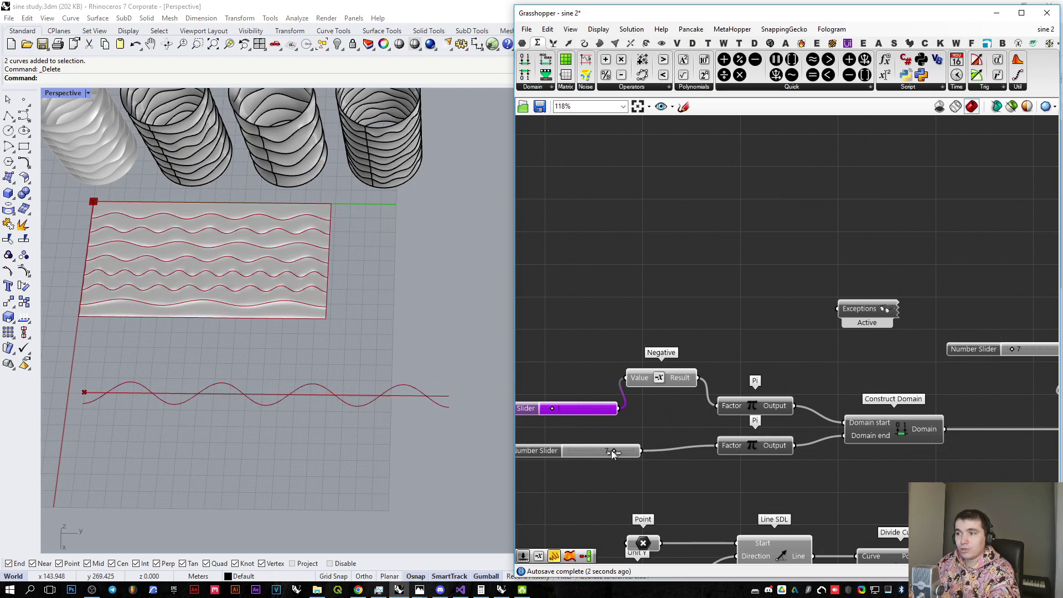
mouse_move(613, 453)
mouse_down()
mouse_move(601, 454)
mouse_move(625, 455)
mouse_up()
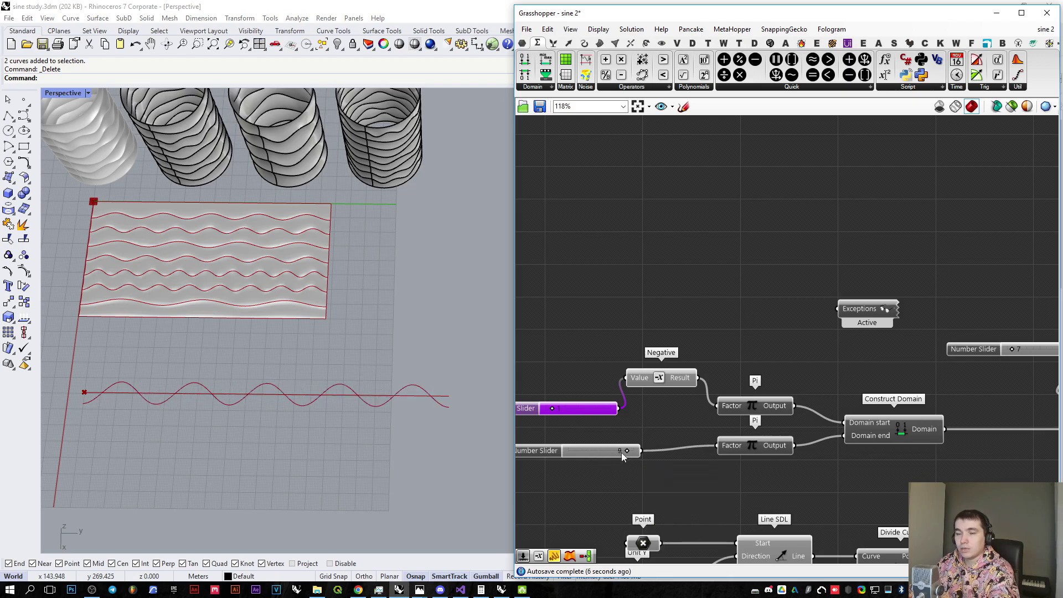
Step: Change the domain-end slider's type to odd numbers and set its value to 11
right_drag(569, 480, 586, 437)
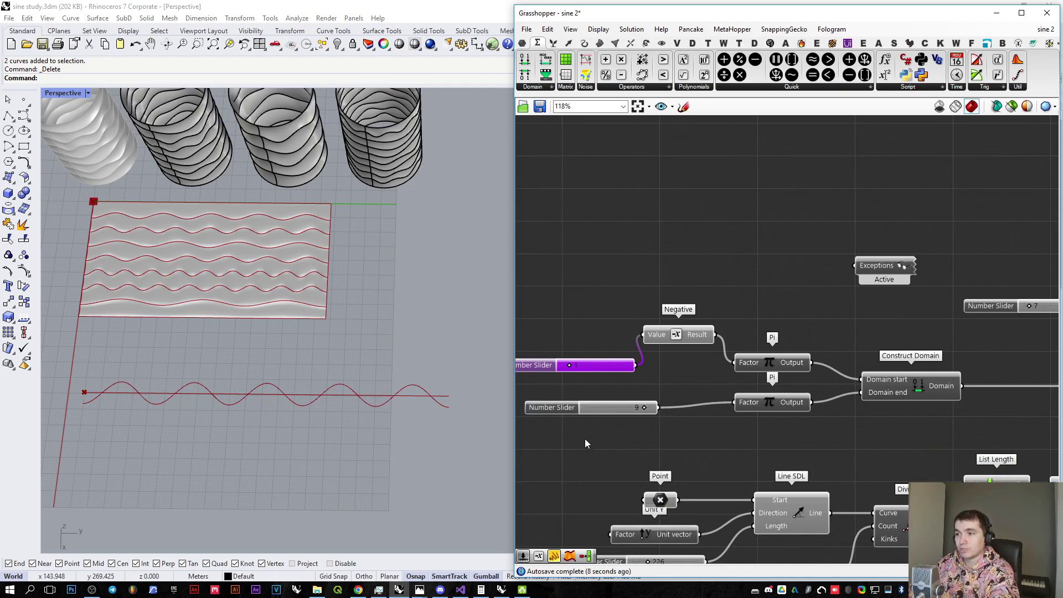
scroll(560, 412, up, 3)
right_click(570, 407)
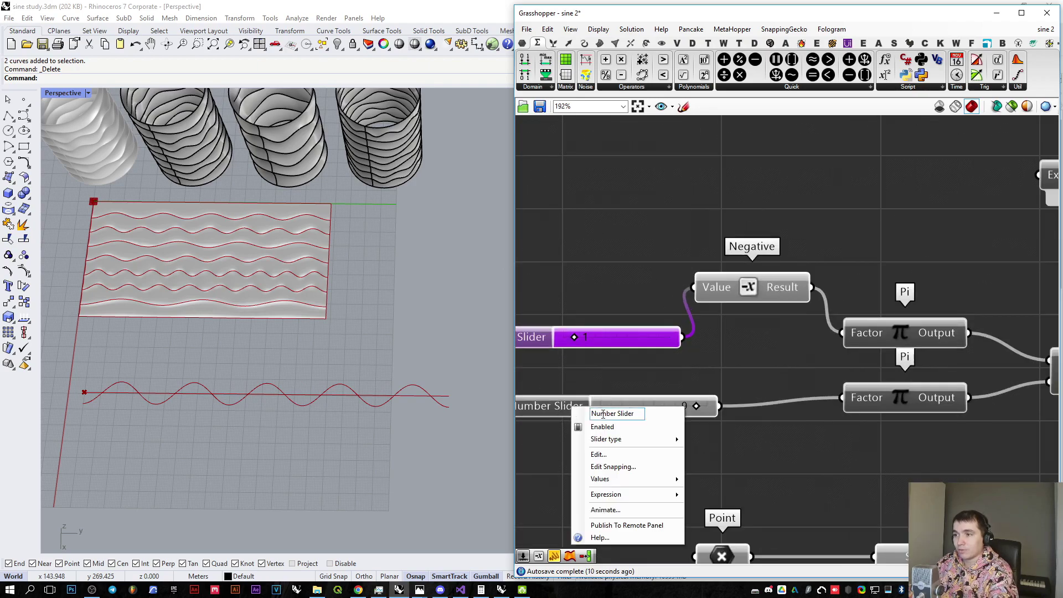
mouse_move(633, 443)
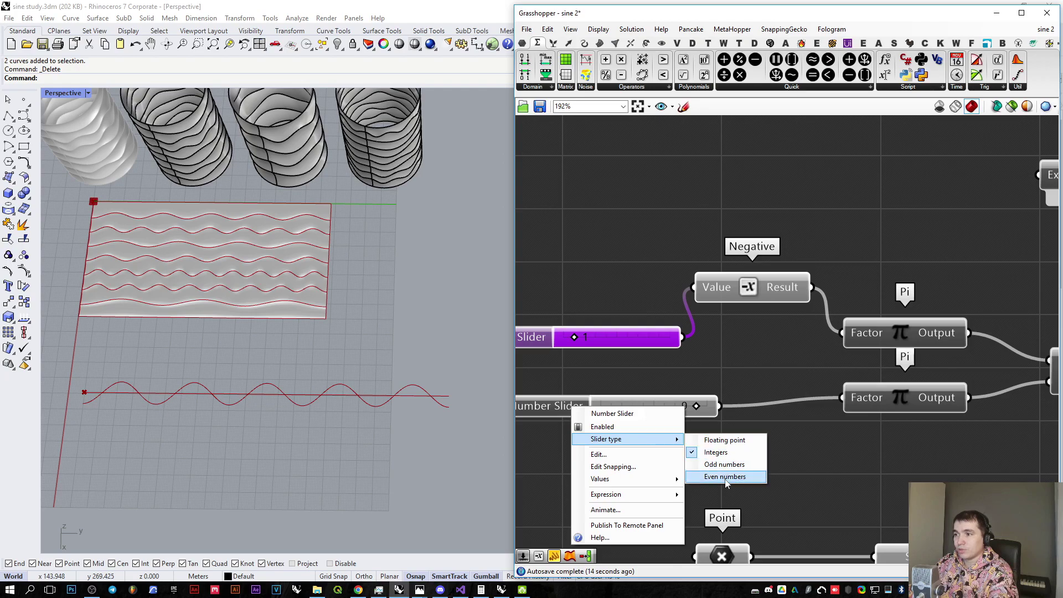
click(724, 464)
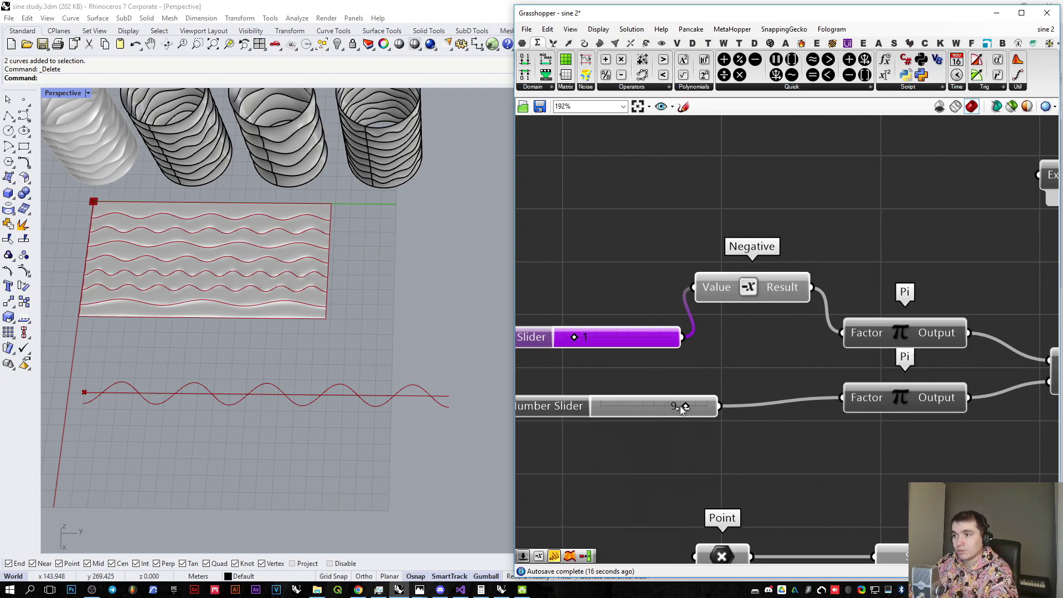
drag(674, 410, 718, 411)
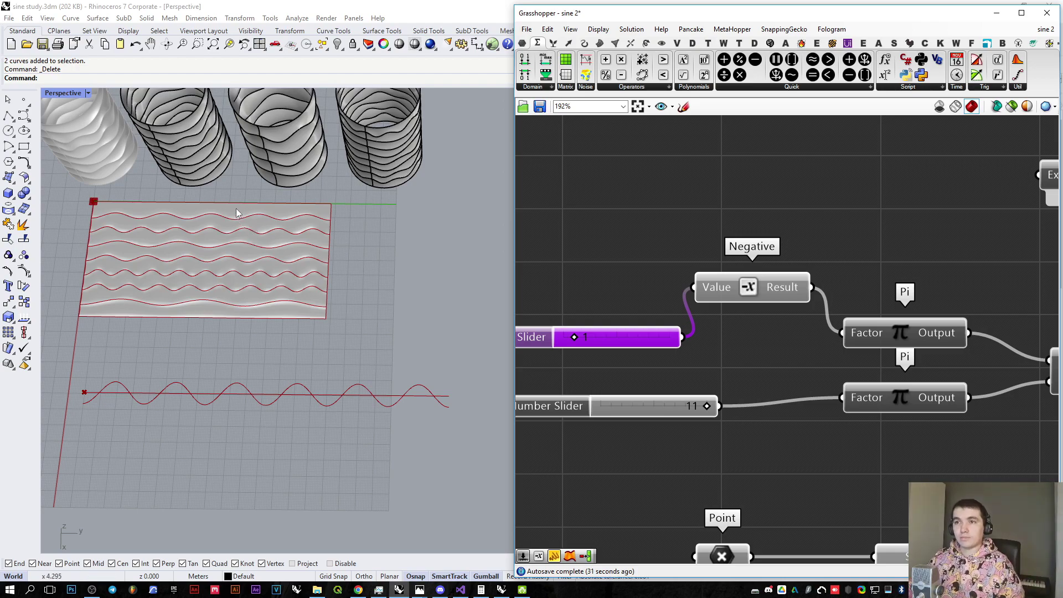
scroll(233, 277, up, 3)
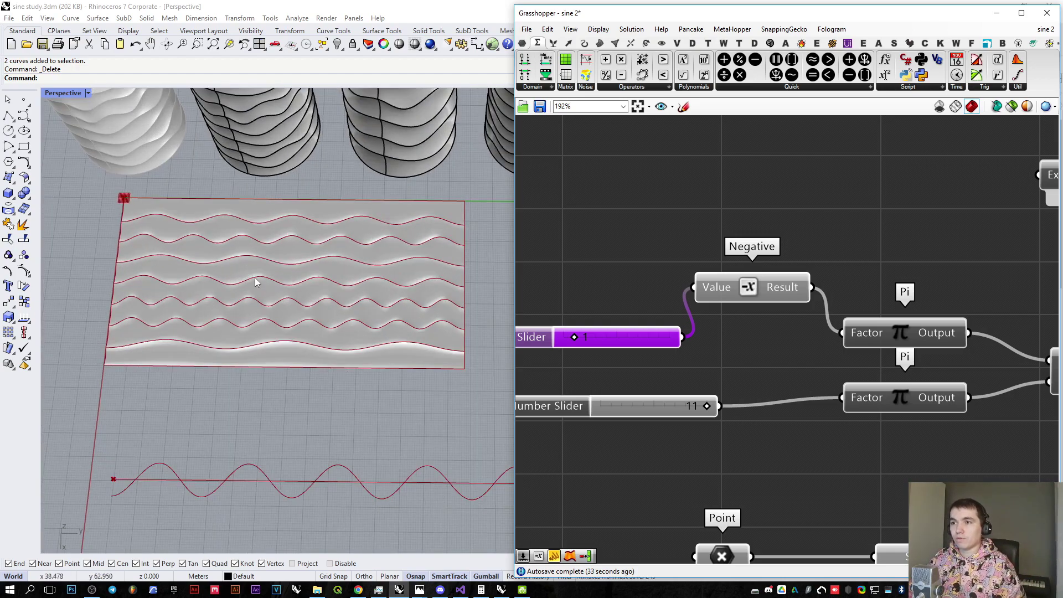
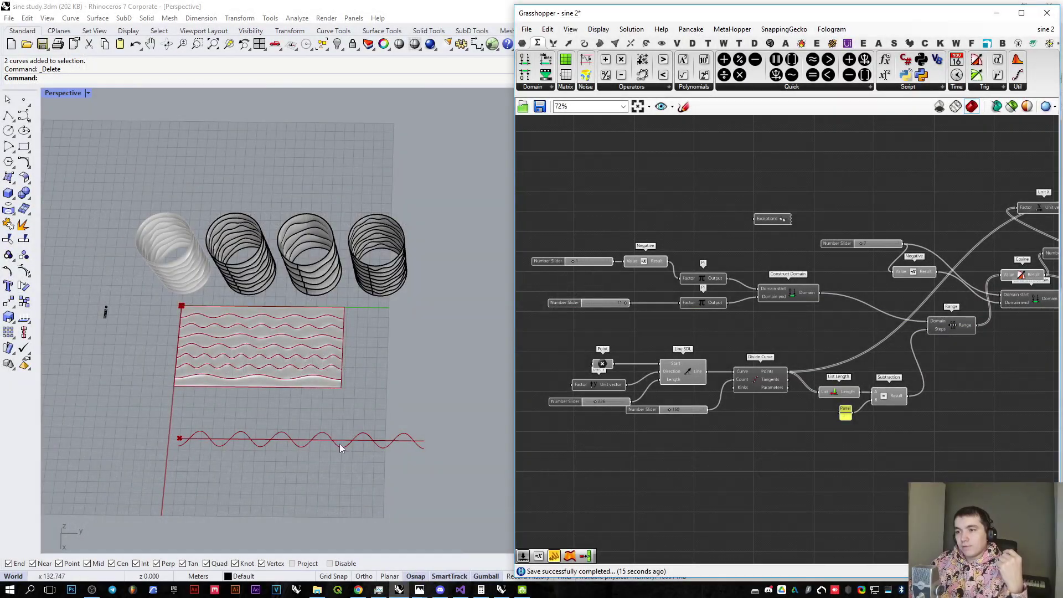
scroll(316, 391, up, 3)
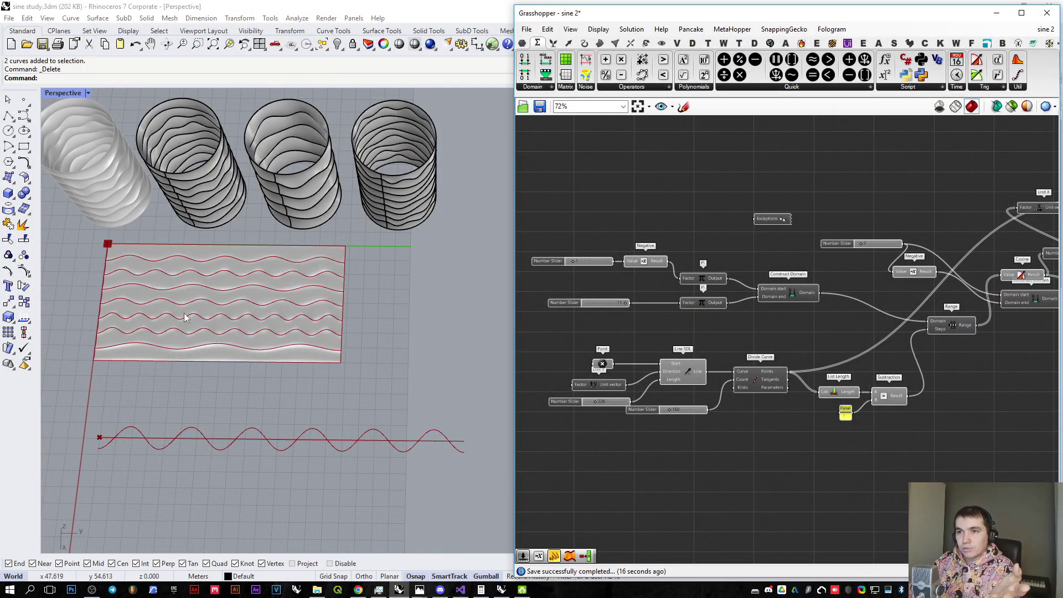
scroll(179, 279, up, 2)
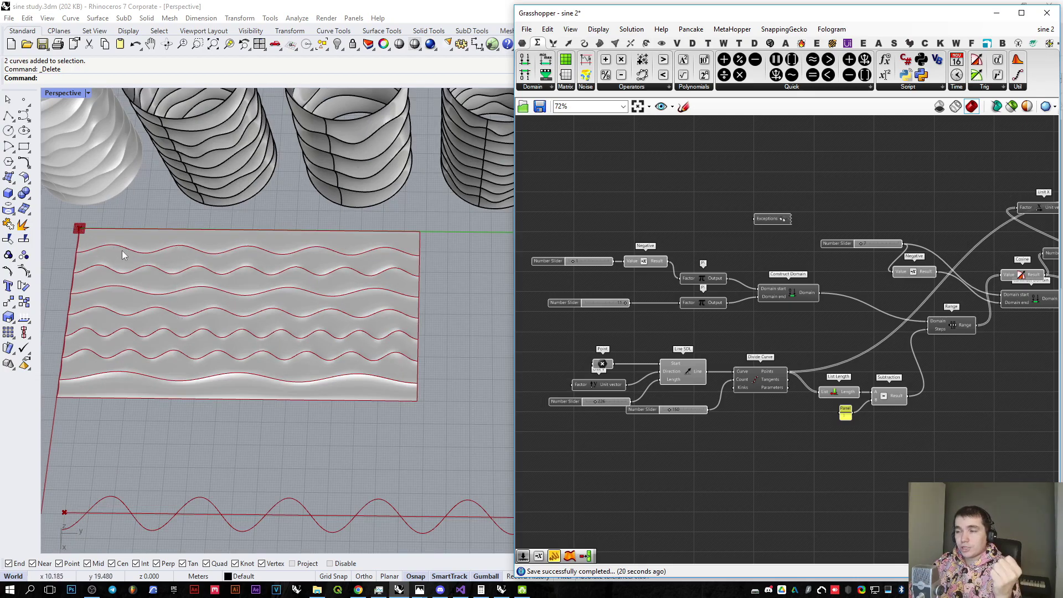
Step: Move the Point parameter away from the Line SDL component, well before the Unit Y component
right_drag(790, 390, 947, 378)
drag(761, 353, 595, 354)
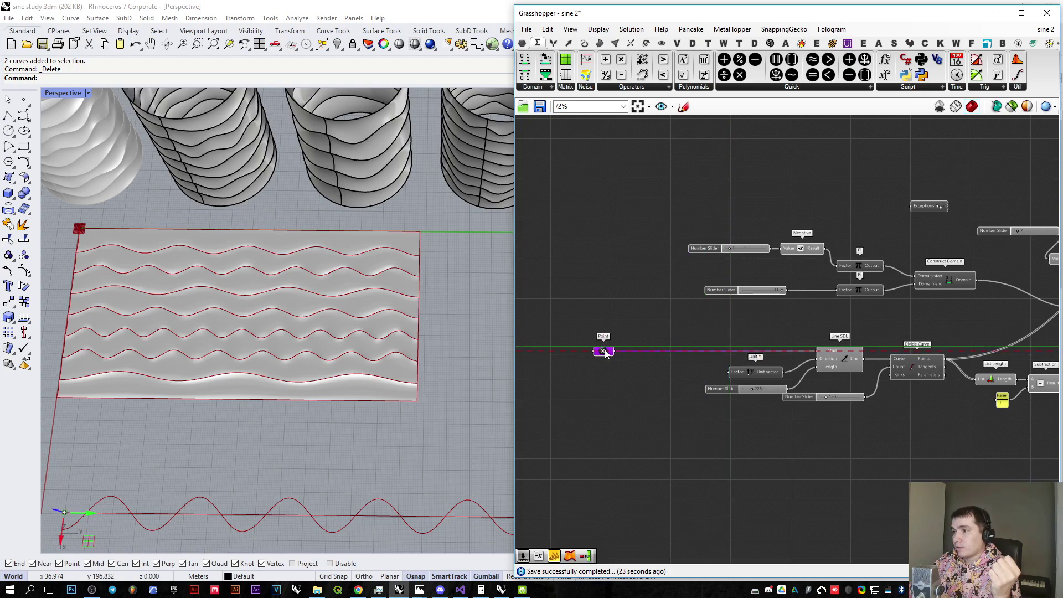
click(659, 399)
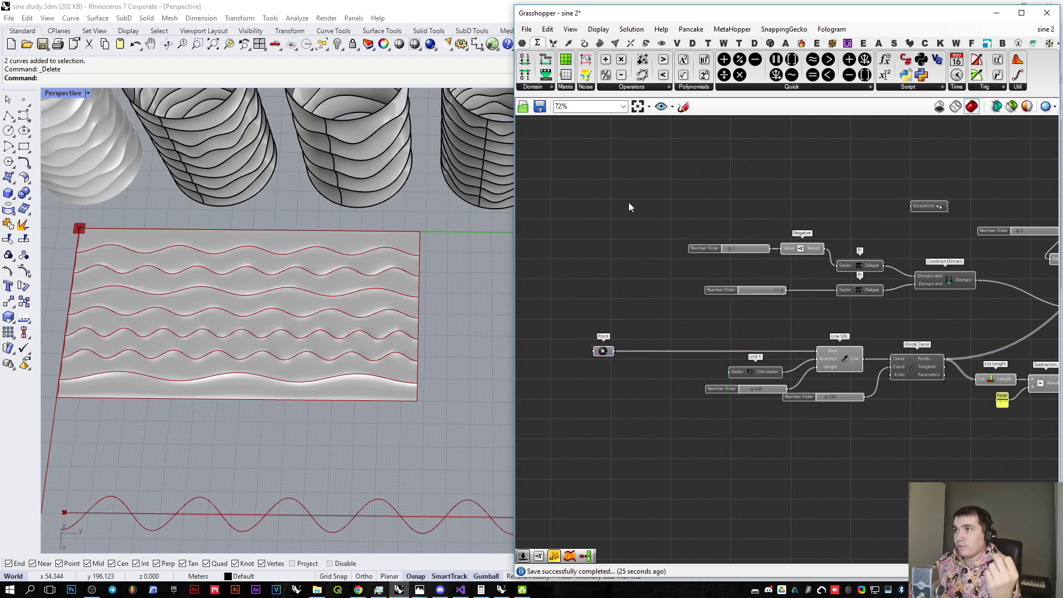
click(584, 44)
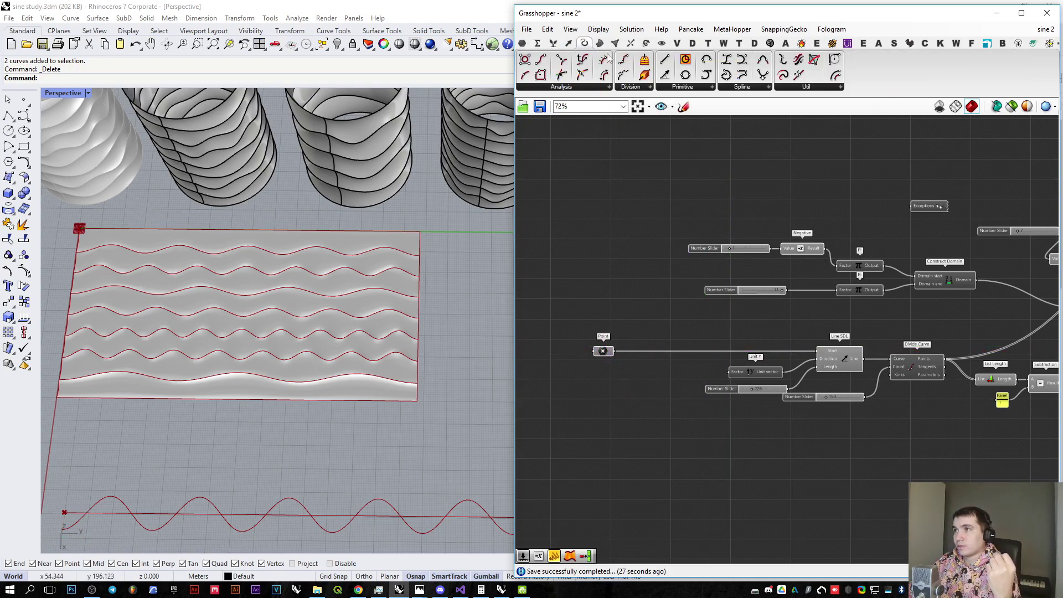
click(643, 44)
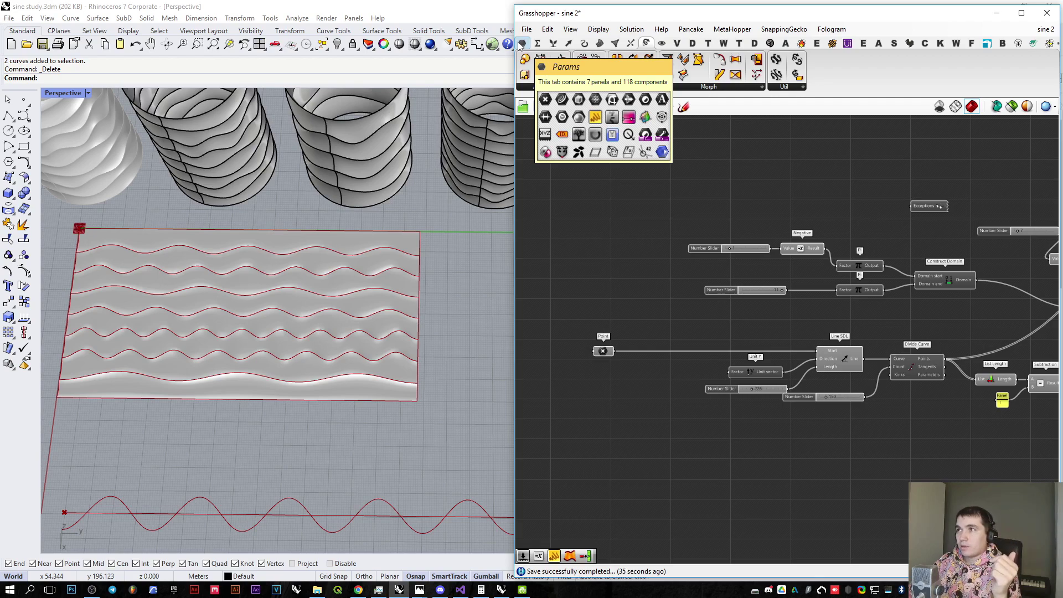
Step: Set the Point parameter to multiple points, picking four in a straight row perpendicular to the wave direction near the existing start point
right_click(602, 352)
click(669, 506)
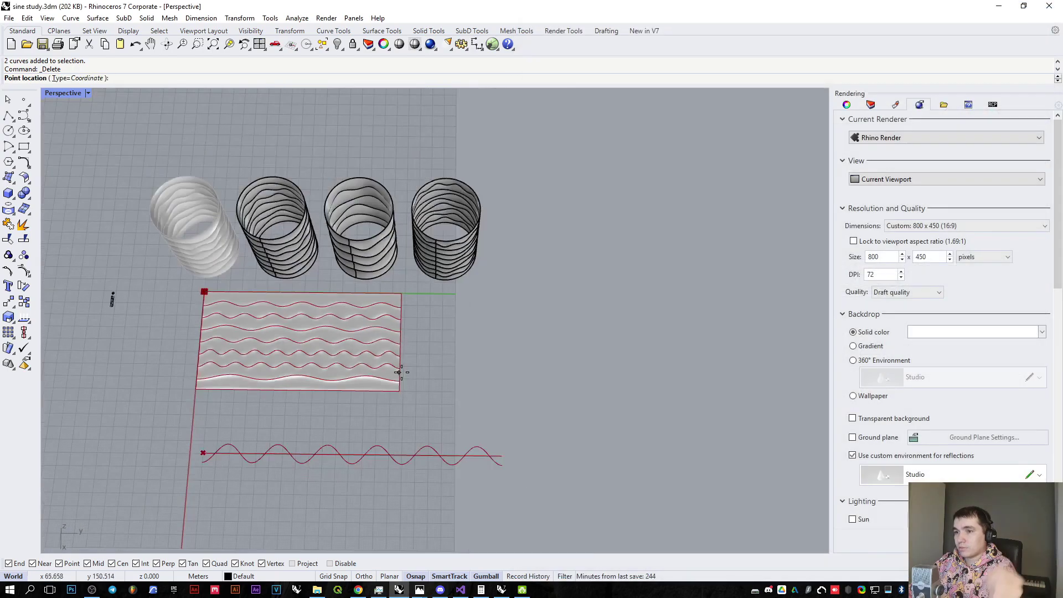
click(218, 426)
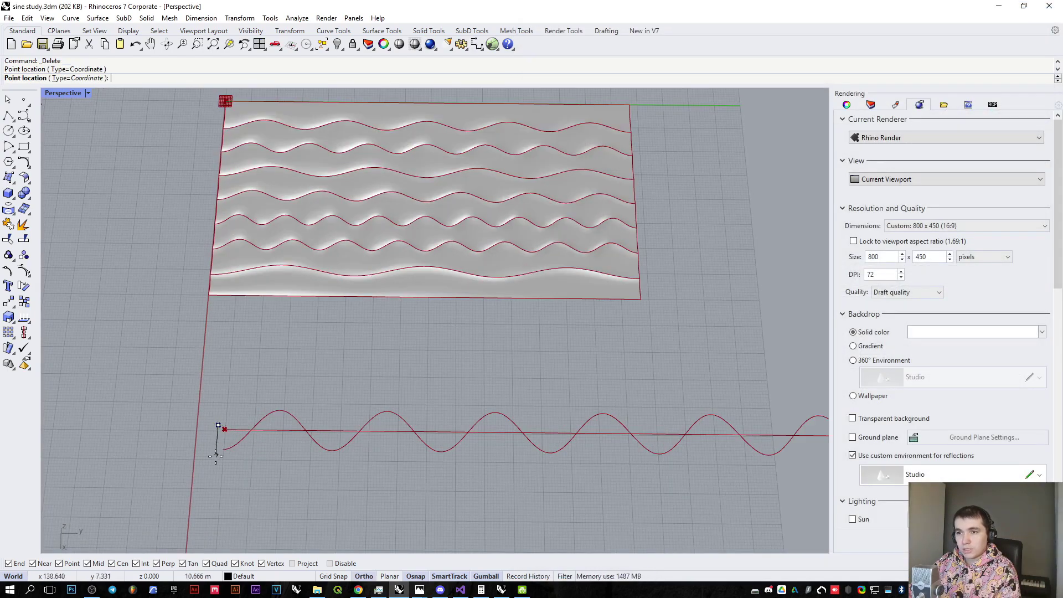
click(215, 475)
click(210, 520)
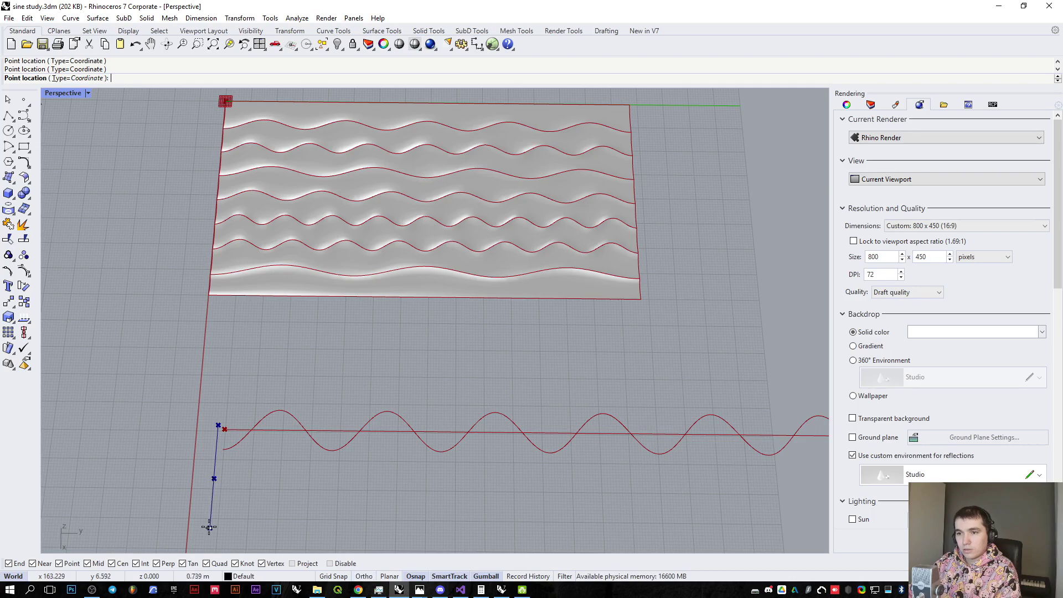
scroll(209, 542, down, 2)
scroll(209, 542, down, 2)
scroll(216, 501, up, 5)
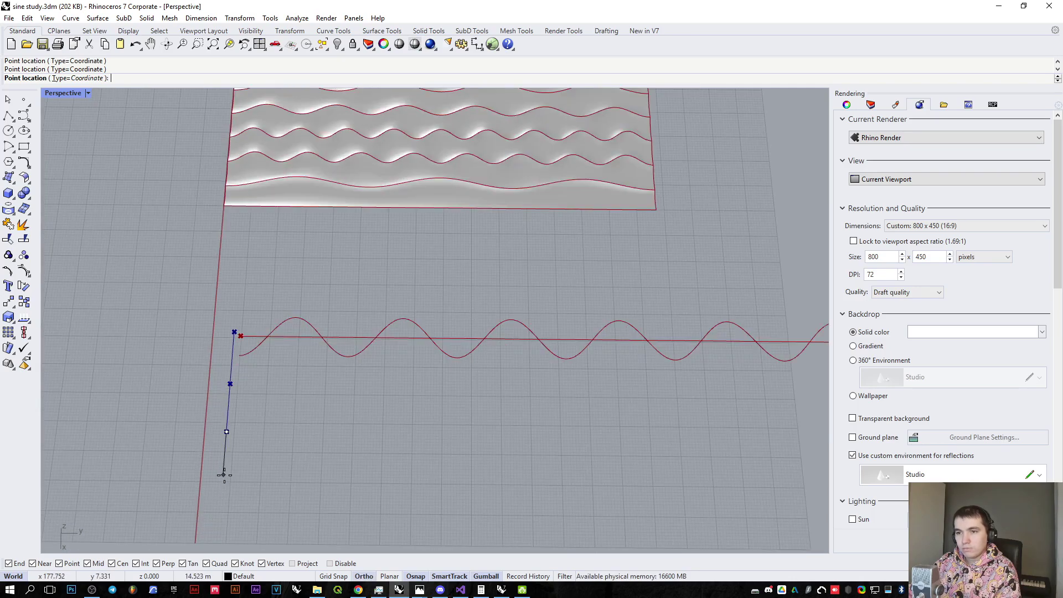
key(Return)
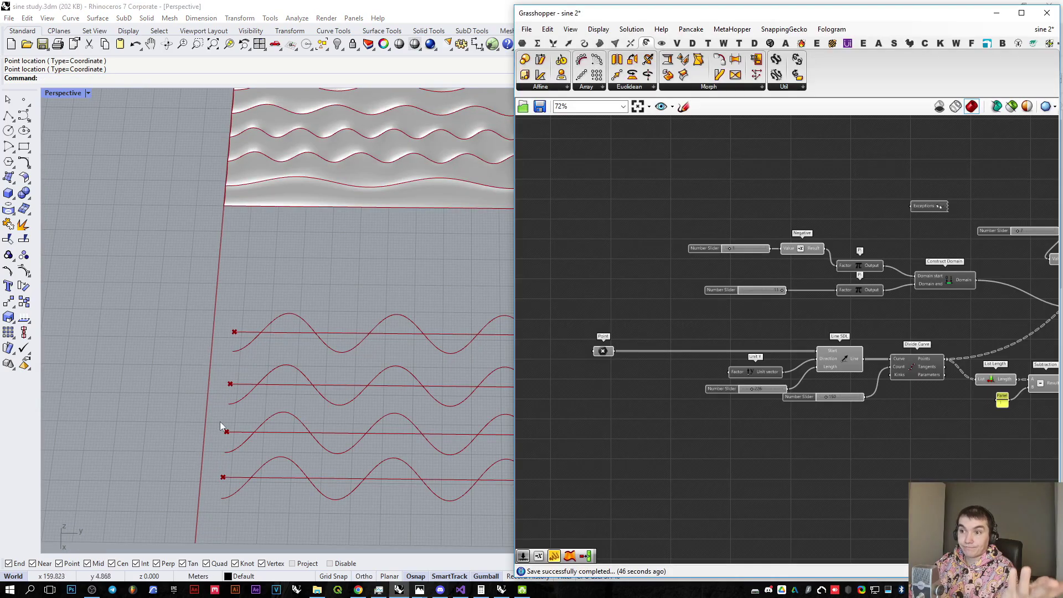
Step: Shift the last of the four start points slightly farther from its neighbour along the row
scroll(220, 420, down, 2)
scroll(294, 390, down, 3)
scroll(417, 406, up, 3)
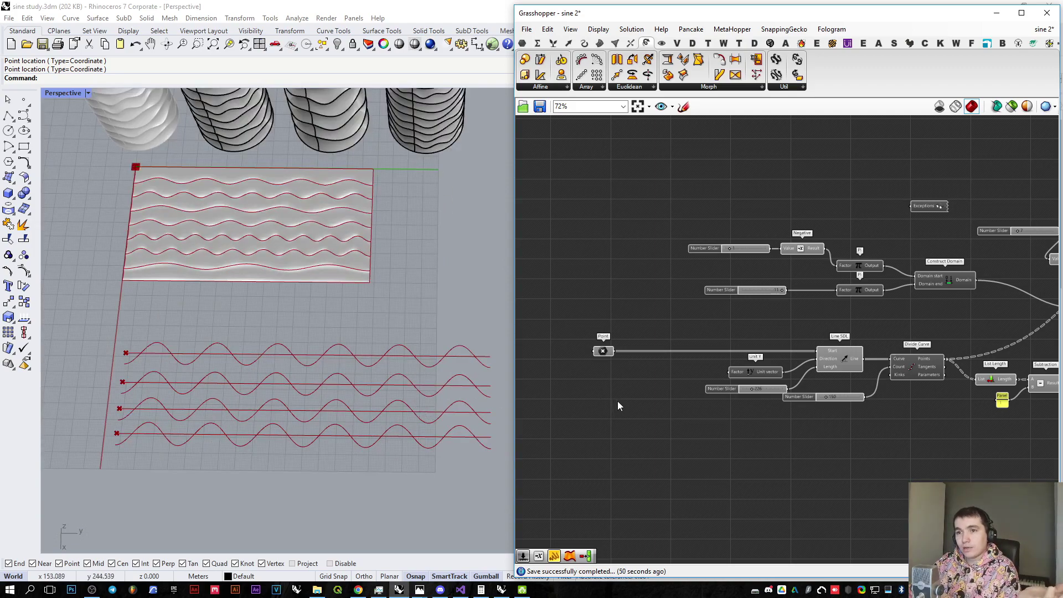
scroll(339, 447, up, 2)
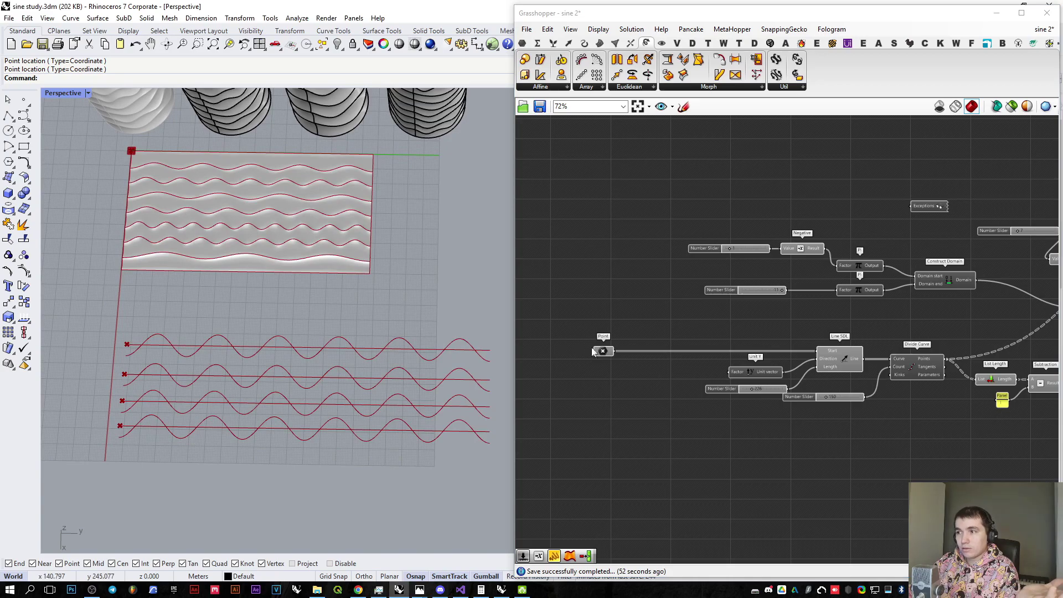
scroll(101, 450, up, 7)
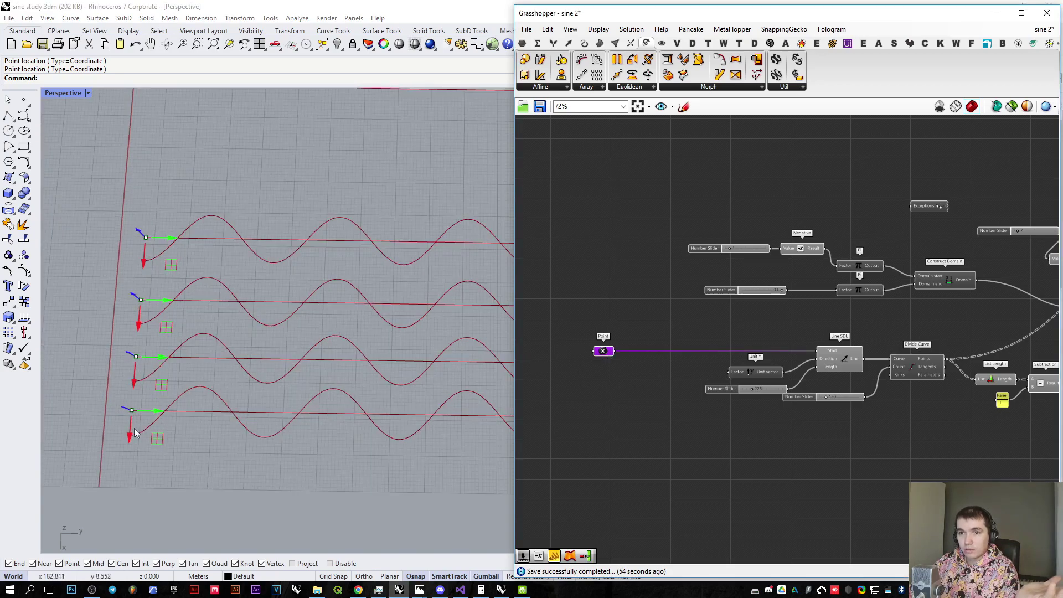
drag(129, 438, 129, 444)
click(209, 417)
scroll(211, 418, down, 7)
scroll(261, 420, down, 2)
right_drag(262, 420, 374, 395)
scroll(291, 399, up, 2)
right_drag(292, 398, 295, 389)
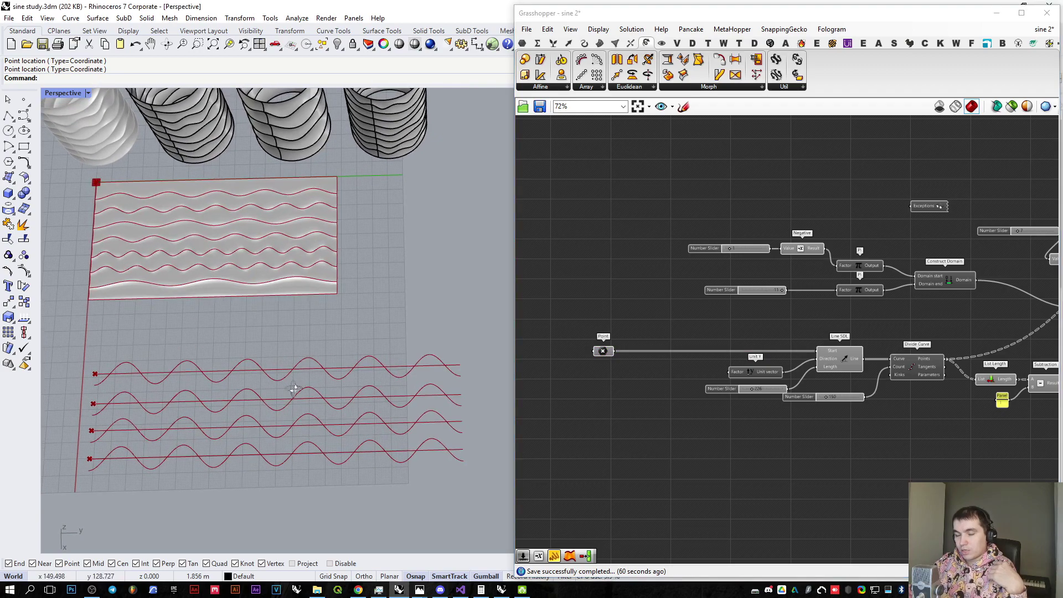
scroll(293, 389, down, 1)
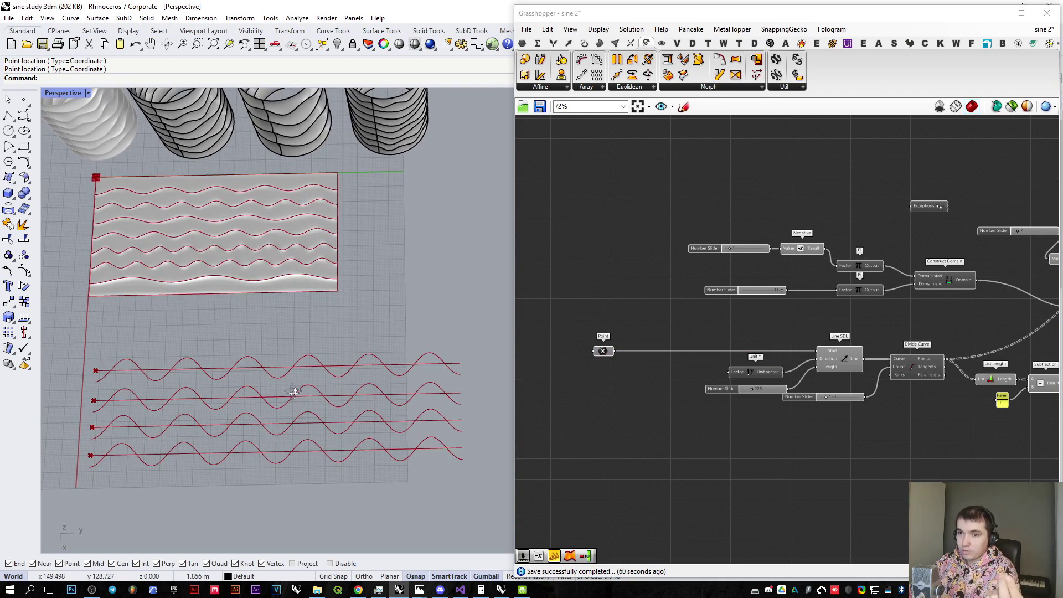
Step: Tidy the Line SDL inputs by moving Unit Y and the length slider back and placing the division-count slider directly under them
right_drag(766, 409, 699, 437)
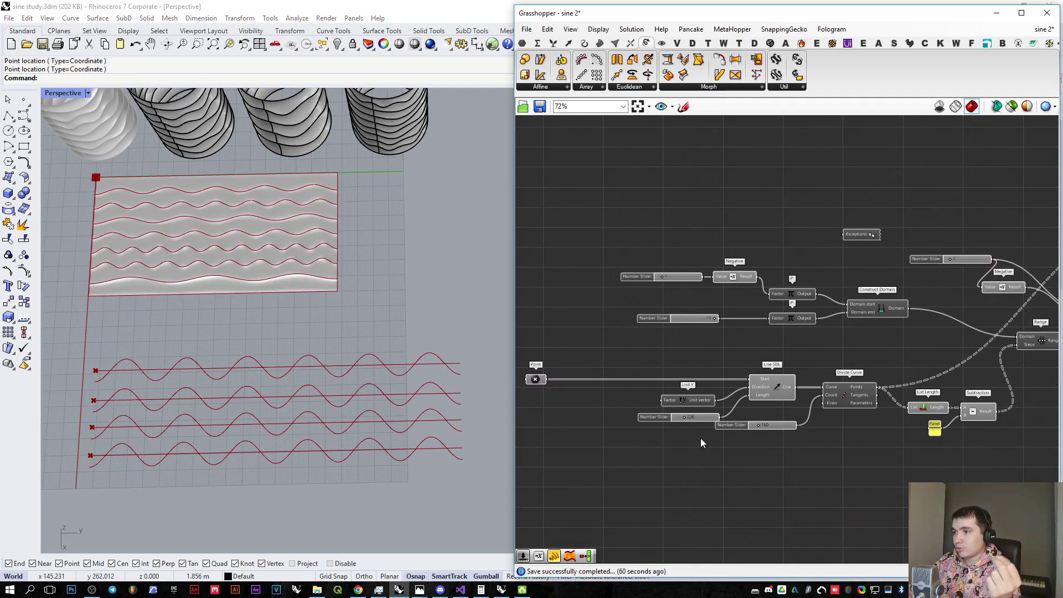
scroll(699, 437, up, 1)
drag(696, 436, 616, 391)
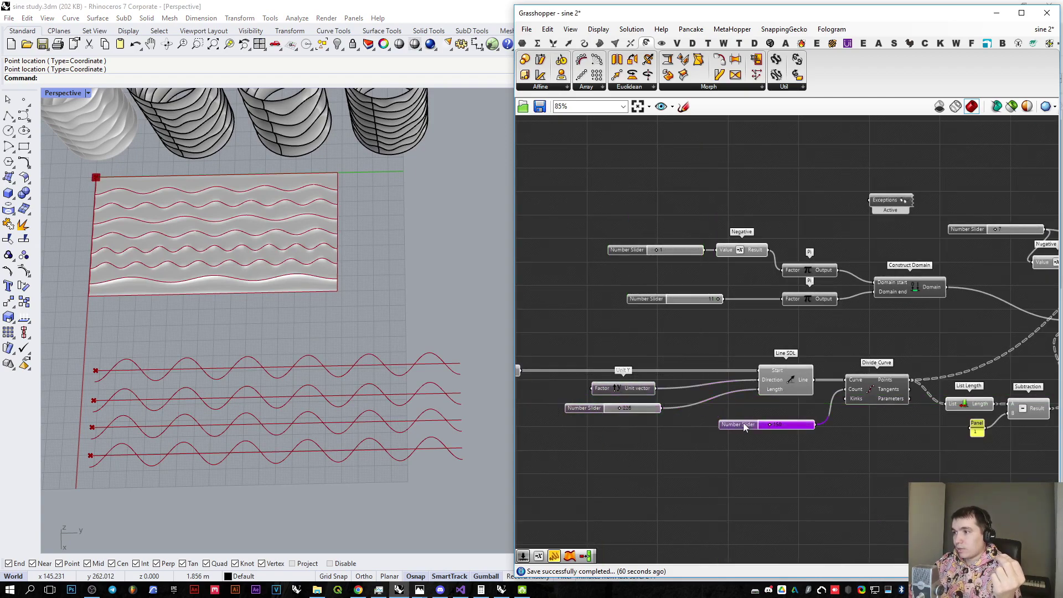
drag(743, 423, 587, 425)
click(699, 474)
right_drag(699, 473, 675, 460)
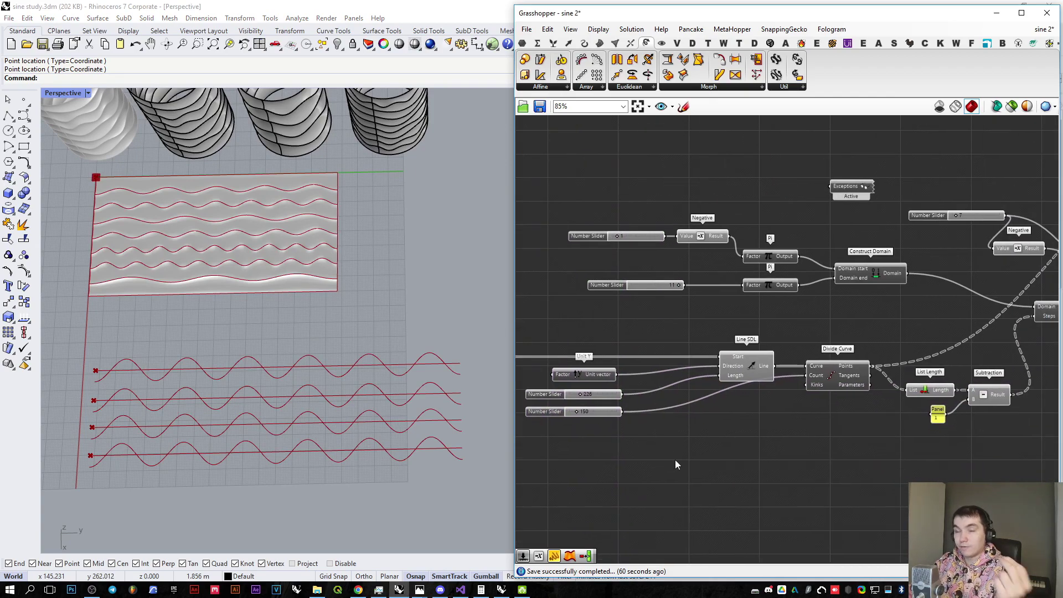
right_drag(491, 446, 465, 444)
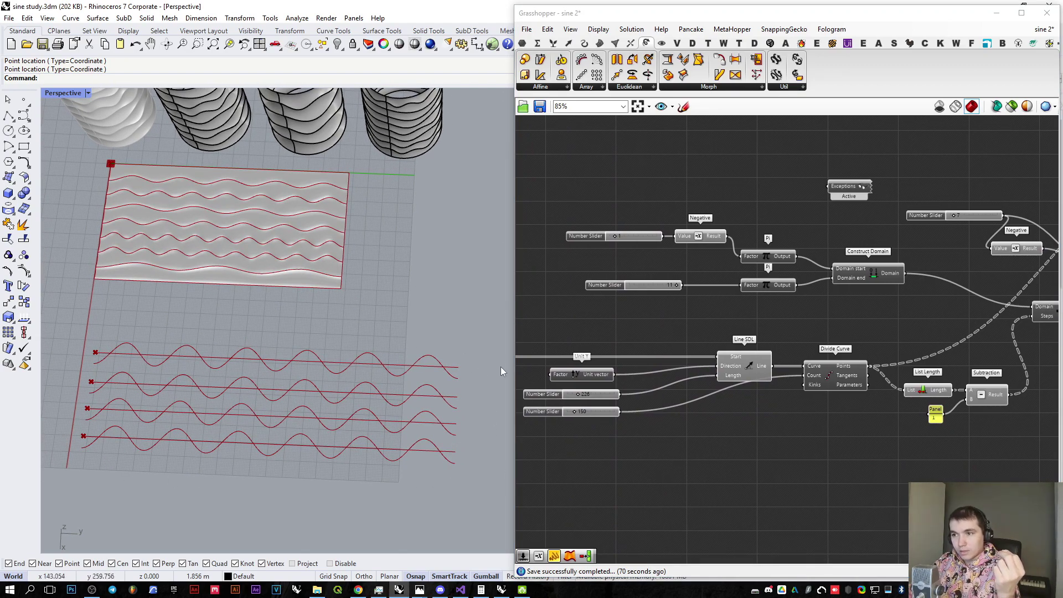
right_drag(500, 368, 470, 382)
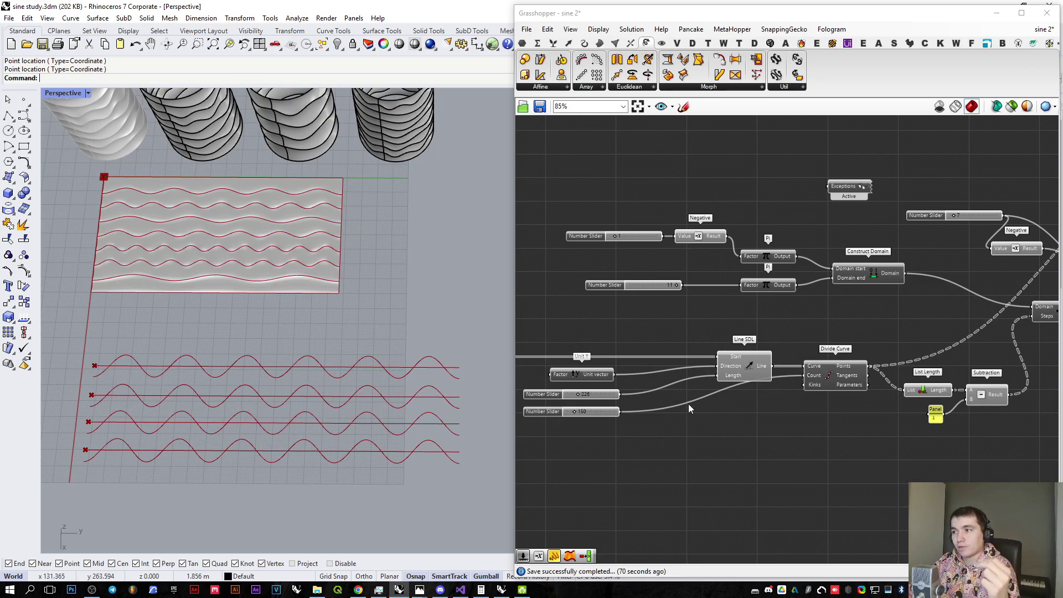
Step: Add a Flatten Tree component after Interpolate and feed the interpolated curves into its Tree input
scroll(770, 404, down, 5)
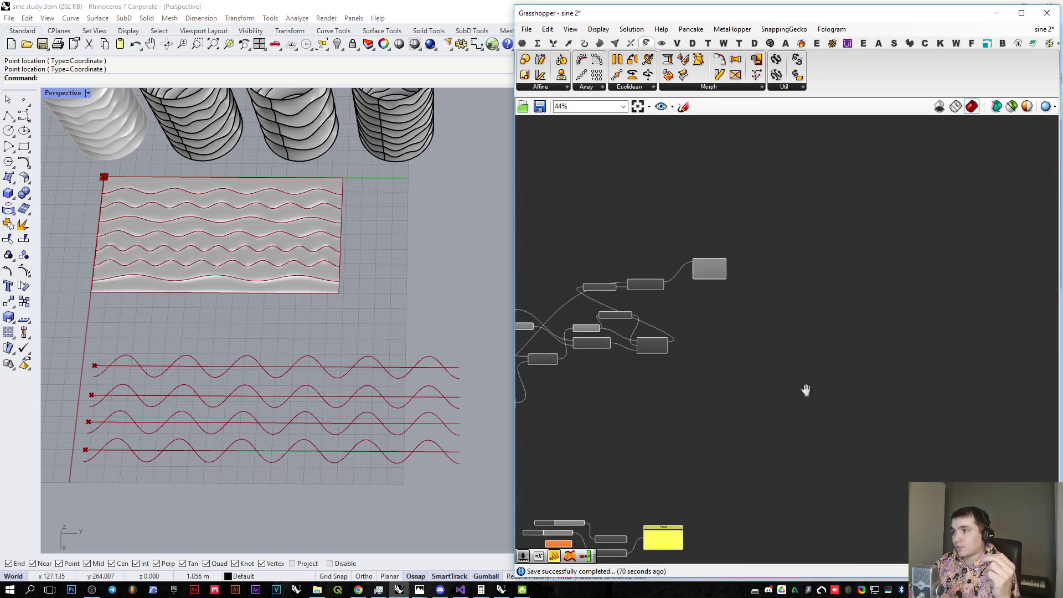
scroll(670, 274, up, 5)
drag(736, 298, 707, 330)
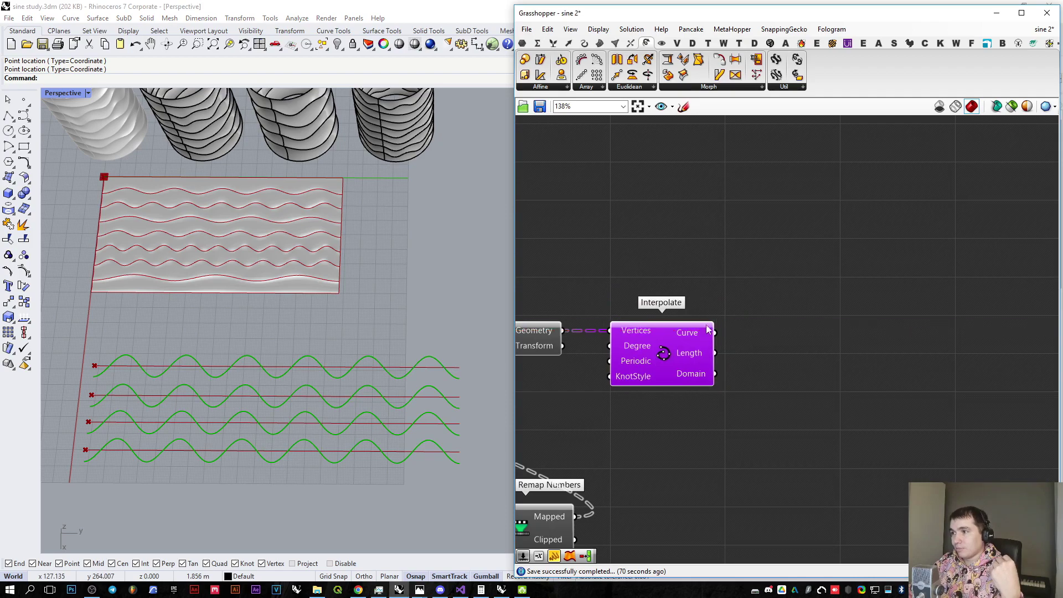
click(553, 42)
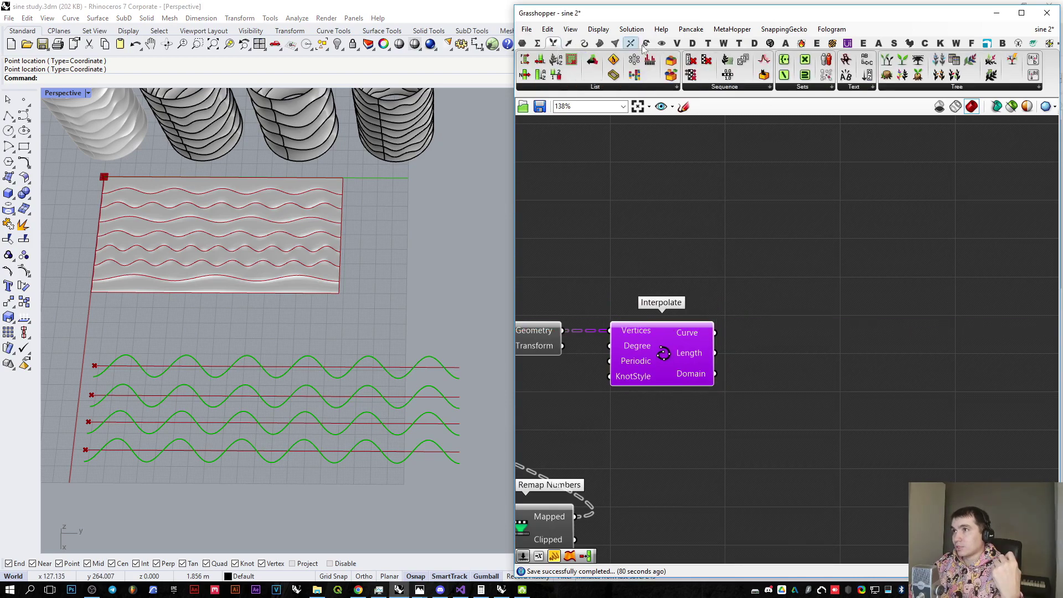
click(917, 87)
click(908, 120)
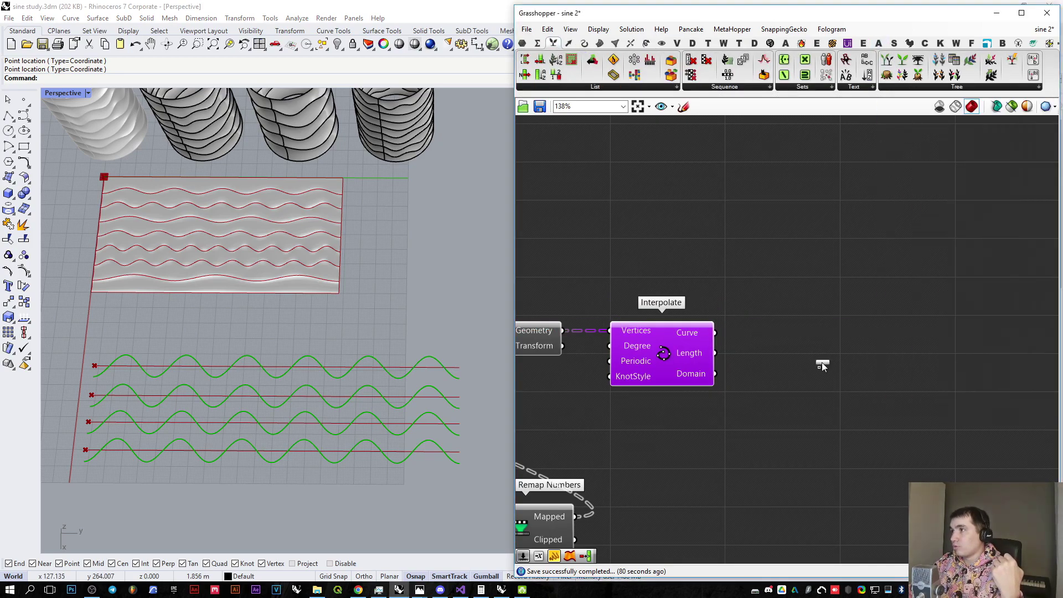
drag(822, 366, 825, 363)
drag(715, 332, 897, 299)
Step: Add a panel connected to the Flatten Tree output, aligned with it and enlarged to show its whole list
double_click(889, 286)
text(panel)
key(Return)
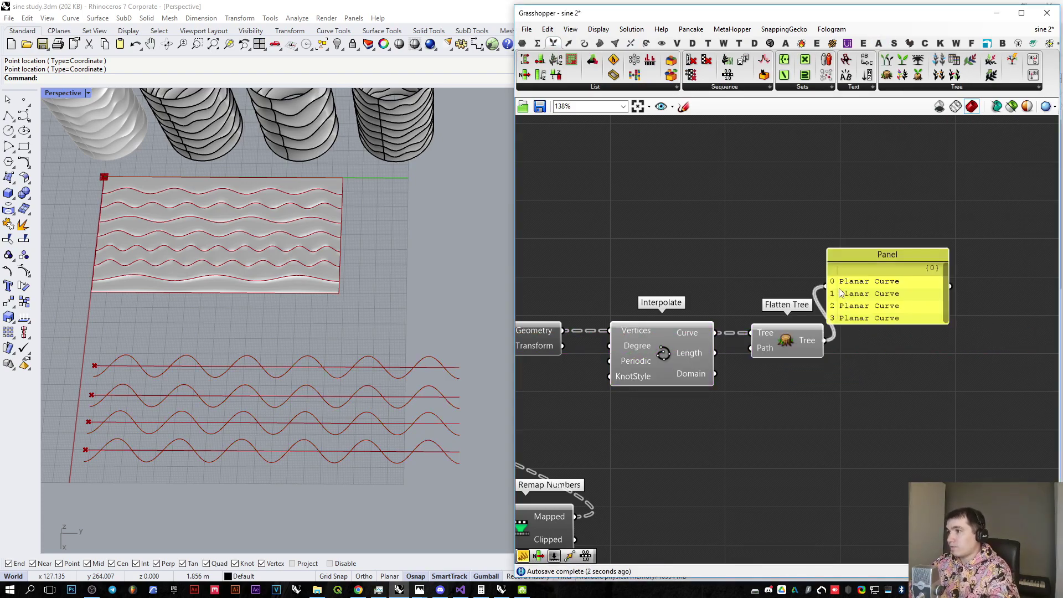
click(930, 332)
drag(930, 335, 942, 357)
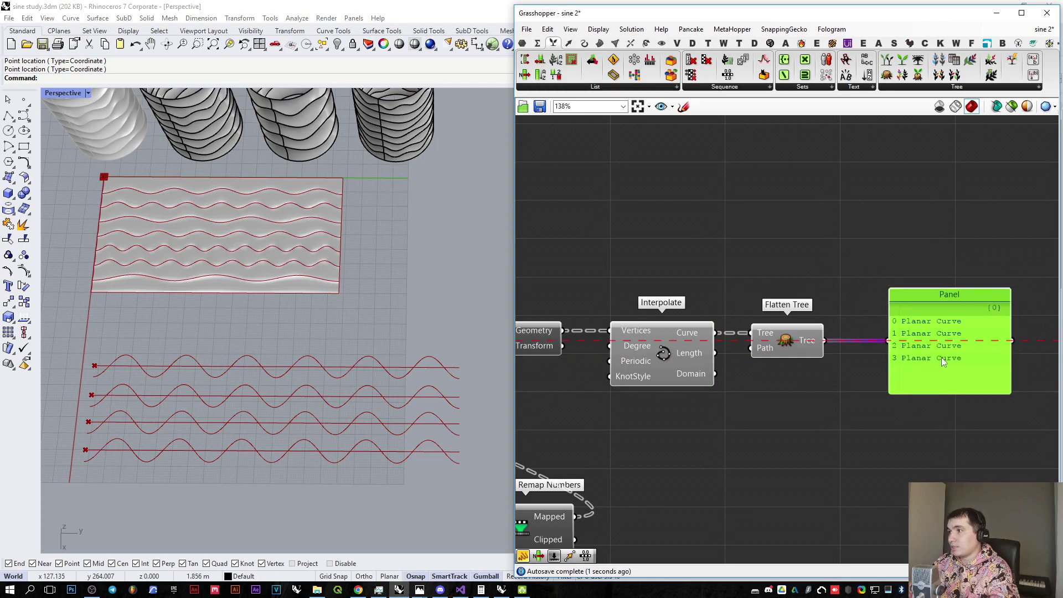
Step: Compare the flattened curve list in the panel with the four sine curves in the viewport
scroll(954, 333, up, 2)
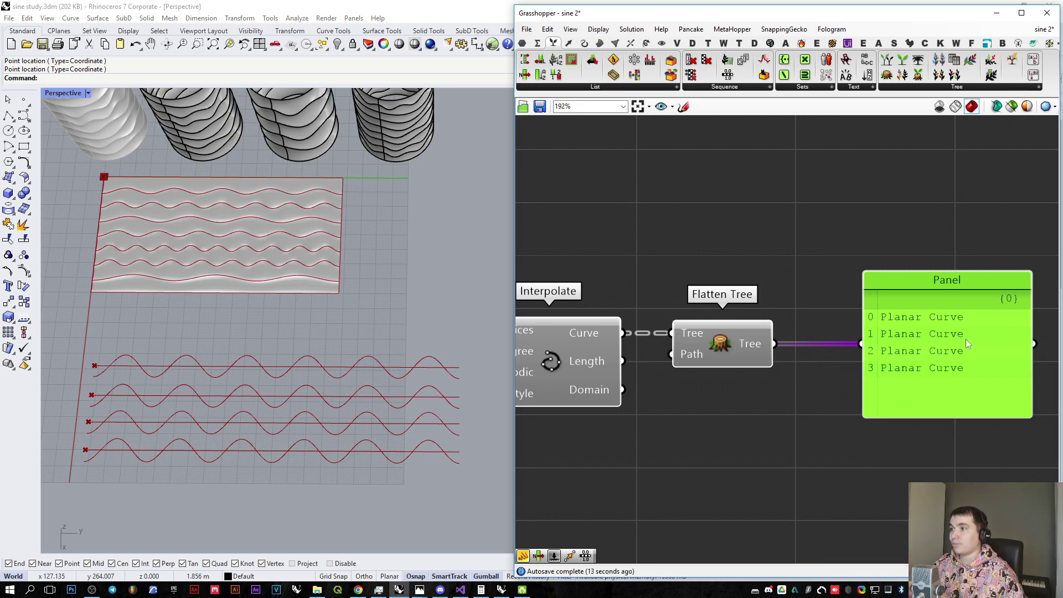
drag(966, 339, 934, 340)
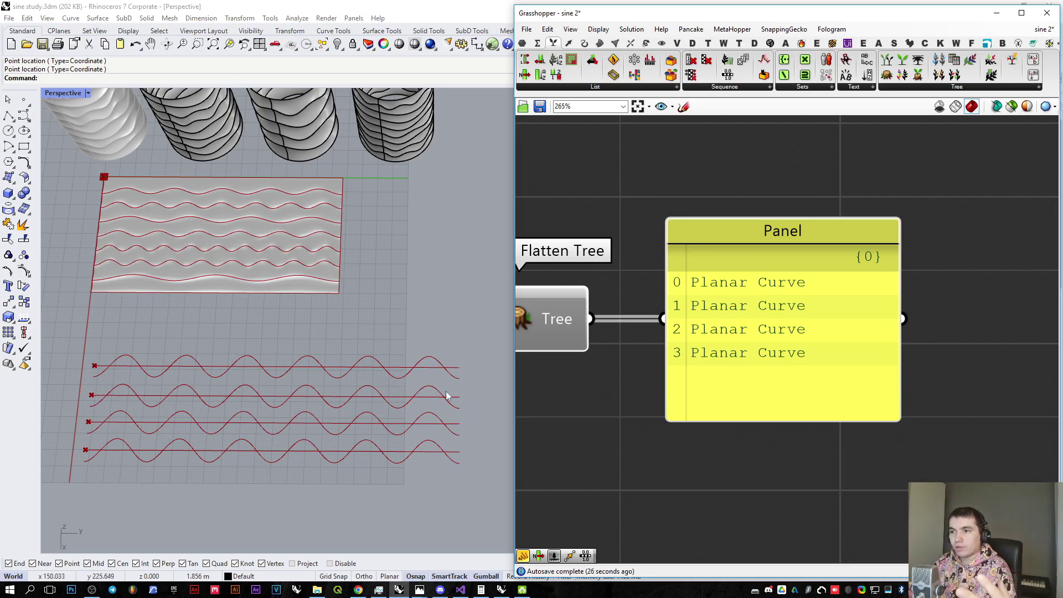
scroll(327, 374, down, 2)
scroll(142, 370, up, 7)
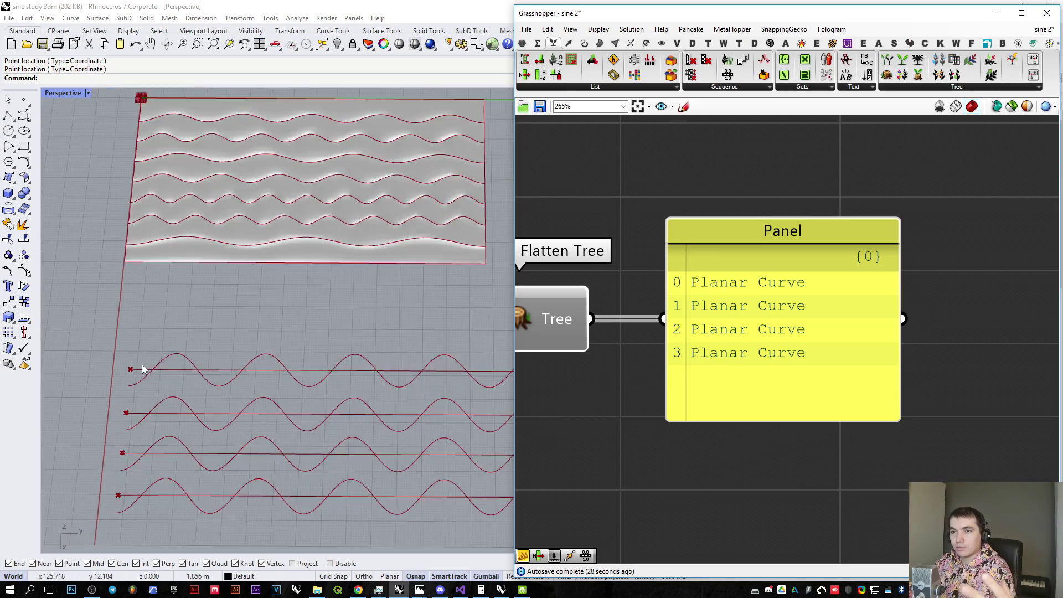
scroll(830, 382, down, 4)
scroll(387, 380, down, 7)
scroll(784, 380, down, 4)
Step: Examine the domain-end slider feeding the lower Pi component together with the shared shape of the four sine curves
right_drag(783, 381, 950, 390)
right_drag(587, 354, 966, 335)
right_drag(588, 440, 796, 394)
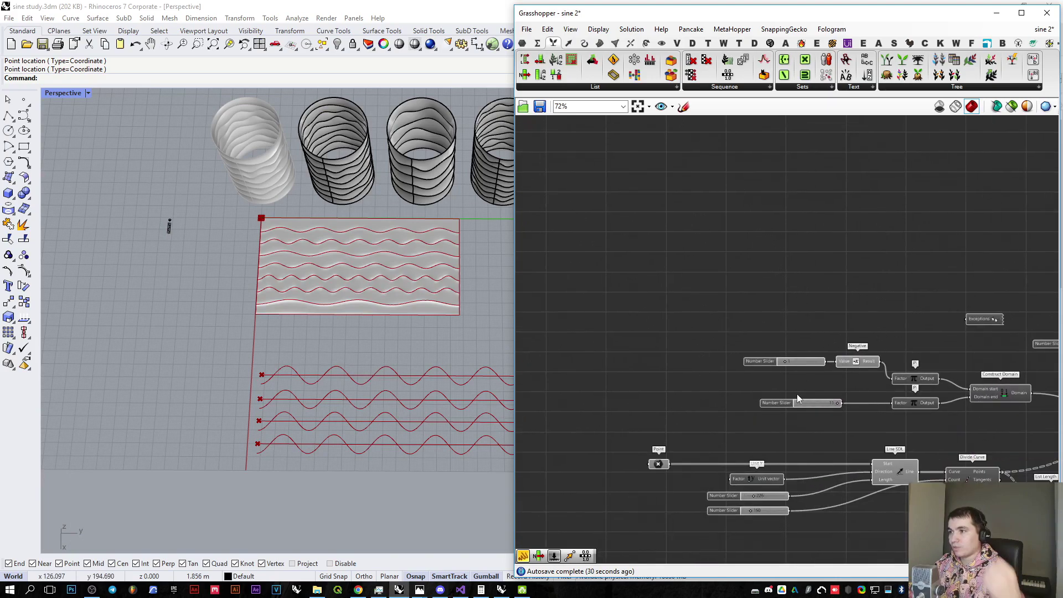
scroll(869, 382, up, 4)
right_drag(869, 382, 760, 348)
click(673, 380)
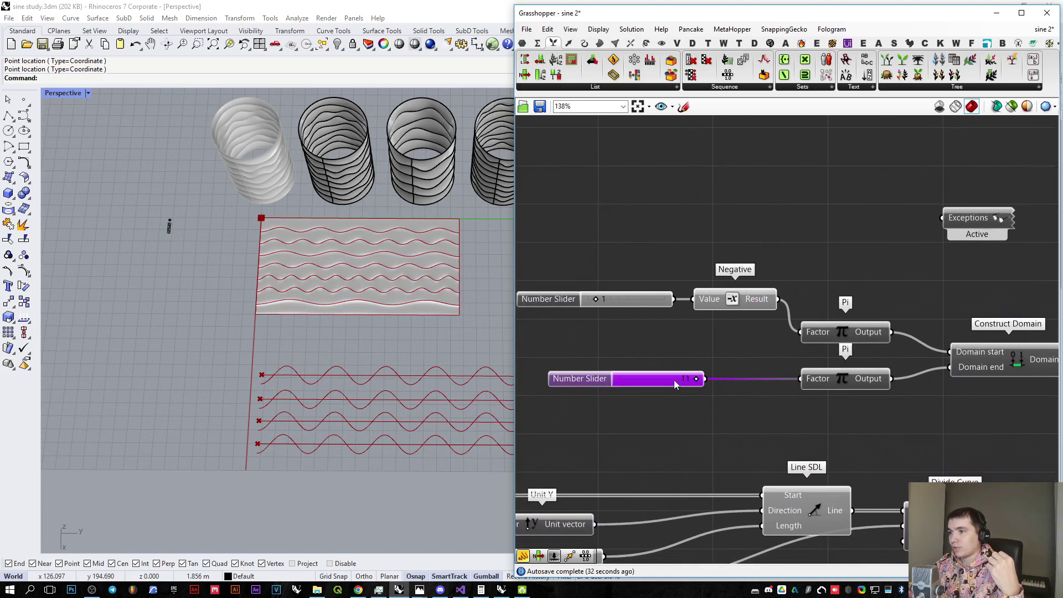
scroll(288, 375, down, 4)
scroll(424, 391, up, 4)
scroll(404, 396, up, 2)
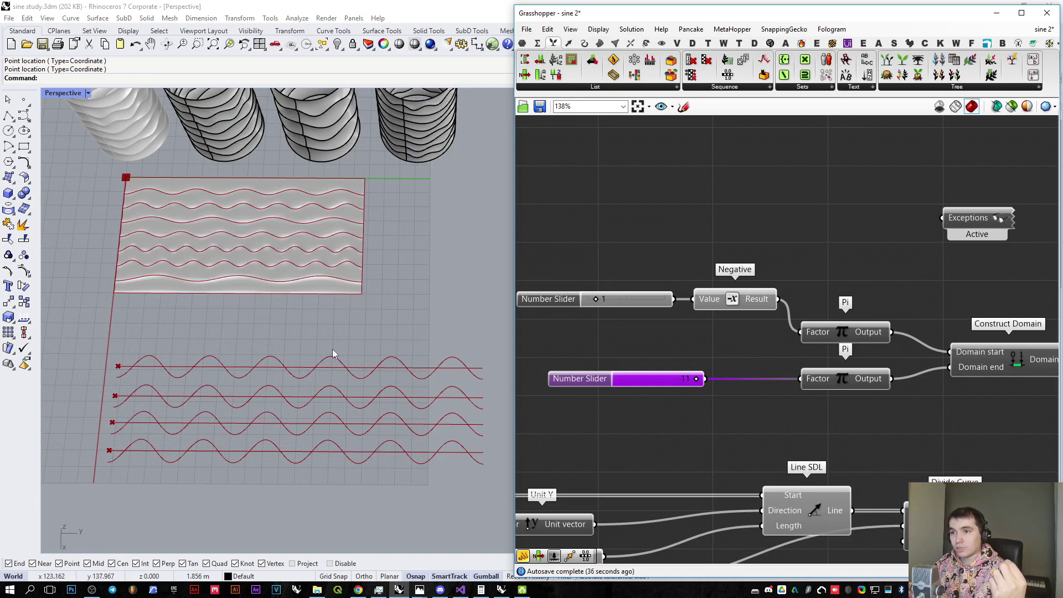
scroll(694, 381, up, 2)
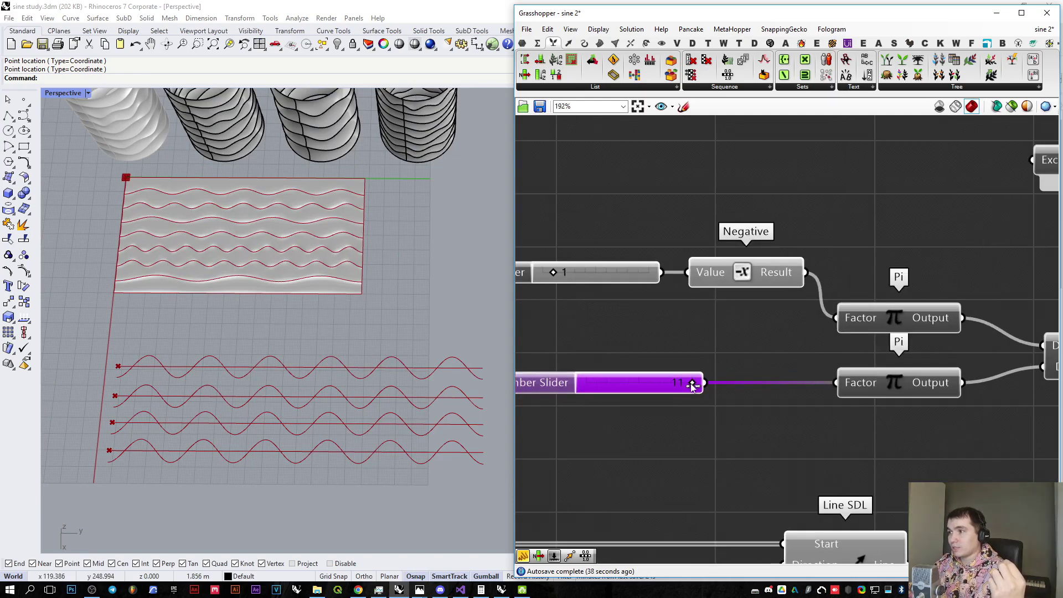
mouse_move(692, 386)
mouse_down()
mouse_move(598, 384)
mouse_move(704, 390)
mouse_up()
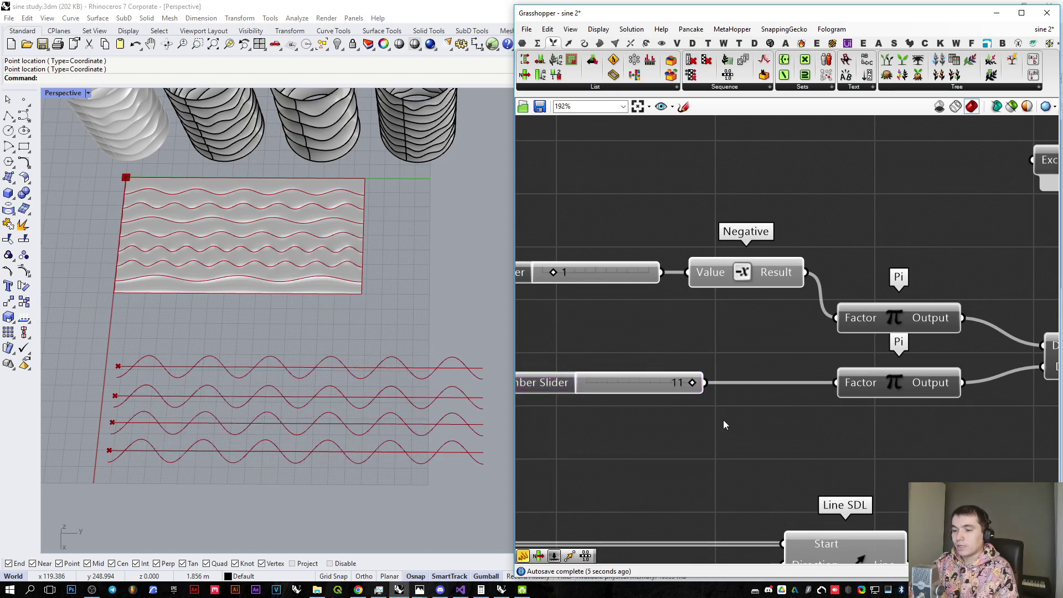
Step: Start a screen annotation, circle the slider feeding the lower Pi in red, and draw red arrows from it to the four sine curves
key(Print)
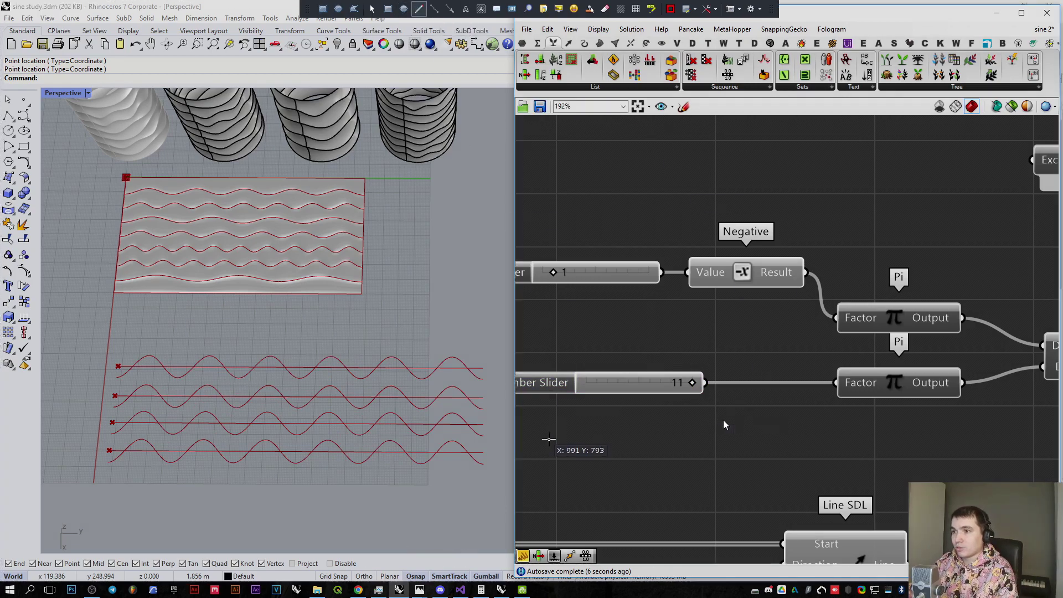
mouse_move(714, 370)
mouse_down()
mouse_move(684, 358)
mouse_move(624, 372)
mouse_move(486, 370)
mouse_move(508, 364)
mouse_up()
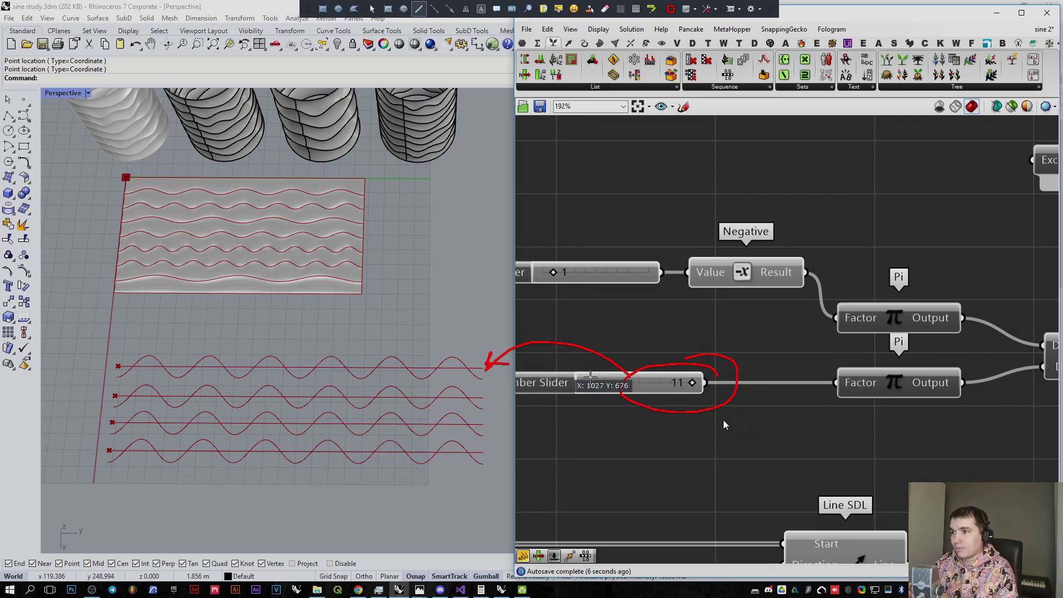
drag(629, 379, 490, 396)
mouse_move(630, 382)
mouse_down()
mouse_move(492, 422)
mouse_move(505, 452)
mouse_move(494, 455)
mouse_up()
mouse_move(505, 446)
mouse_down()
mouse_move(496, 458)
mouse_move(515, 466)
mouse_up()
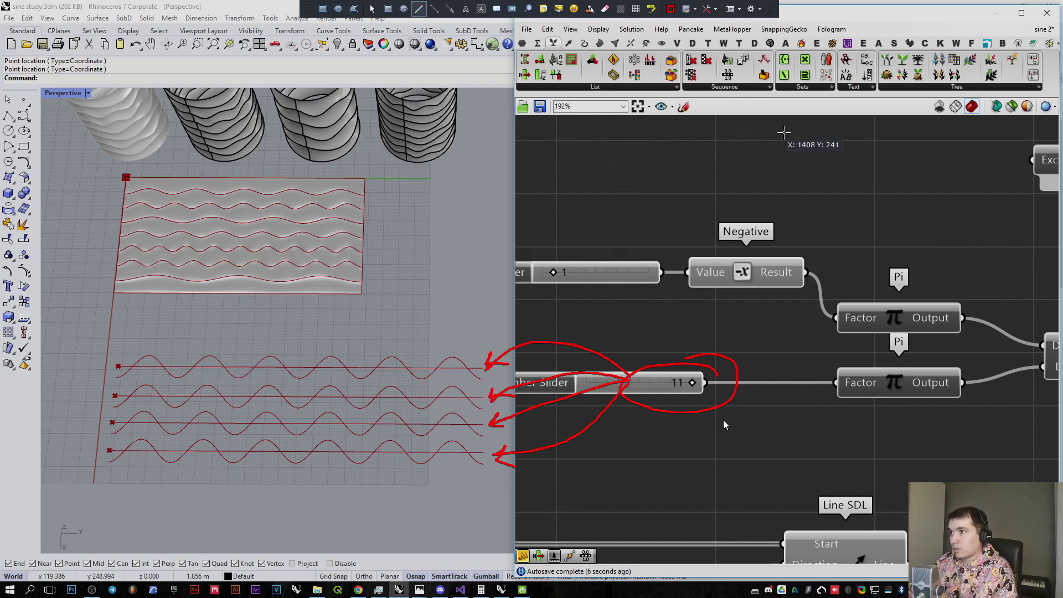
Step: Sketch two red list boxes above the Negative component, writing 1 in the first and A, B, C, D in the second
mouse_move(828, 125)
mouse_down()
mouse_move(720, 115)
mouse_move(691, 240)
mouse_move(844, 116)
mouse_up()
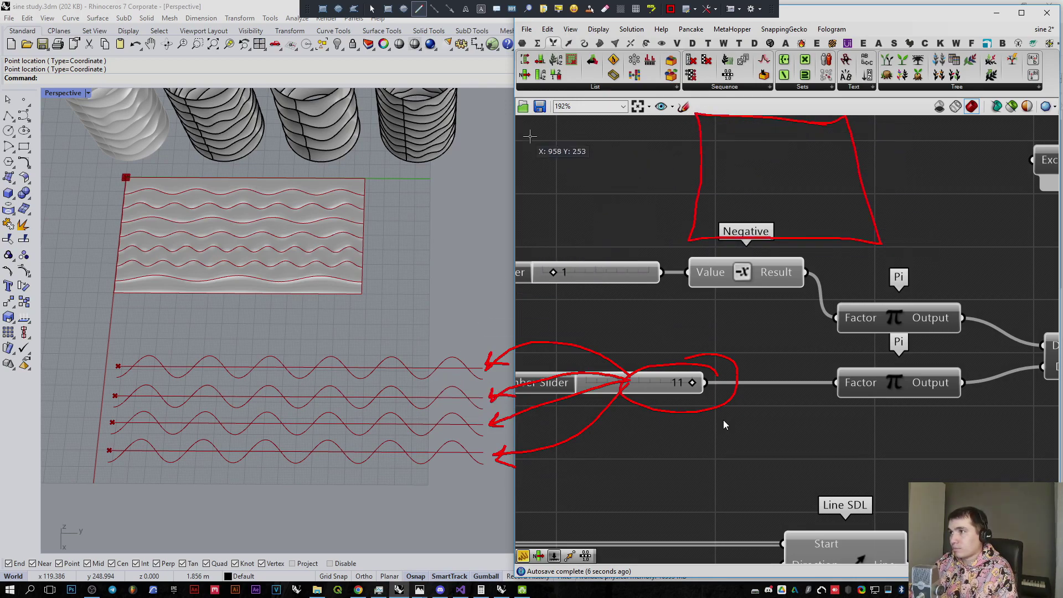
mouse_move(514, 117)
mouse_down()
mouse_move(557, 119)
mouse_move(647, 249)
mouse_move(516, 160)
mouse_move(515, 116)
mouse_up()
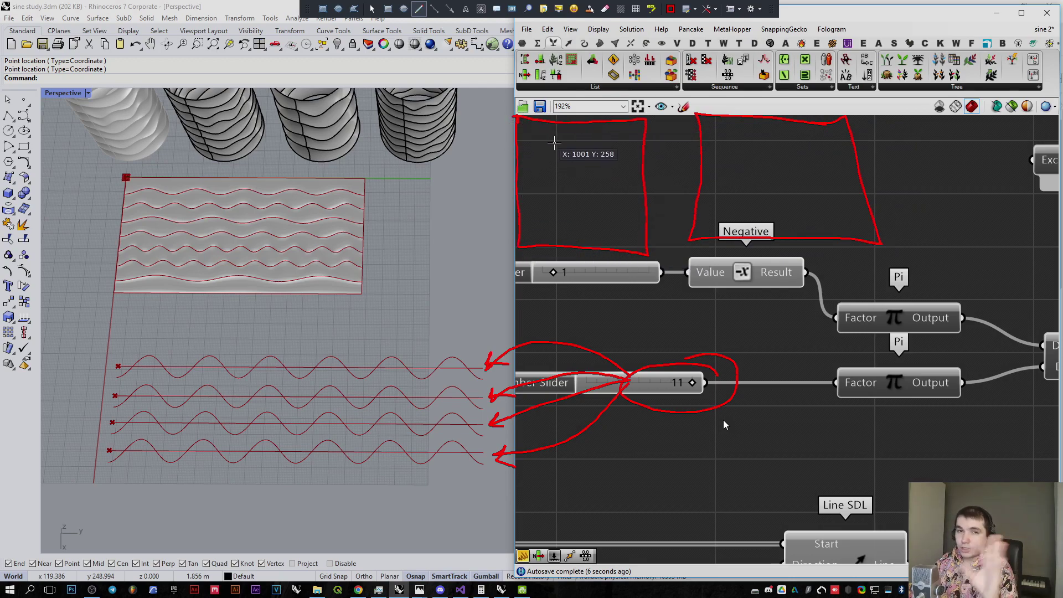
mouse_move(543, 142)
mouse_down()
mouse_move(554, 131)
mouse_move(542, 150)
mouse_up()
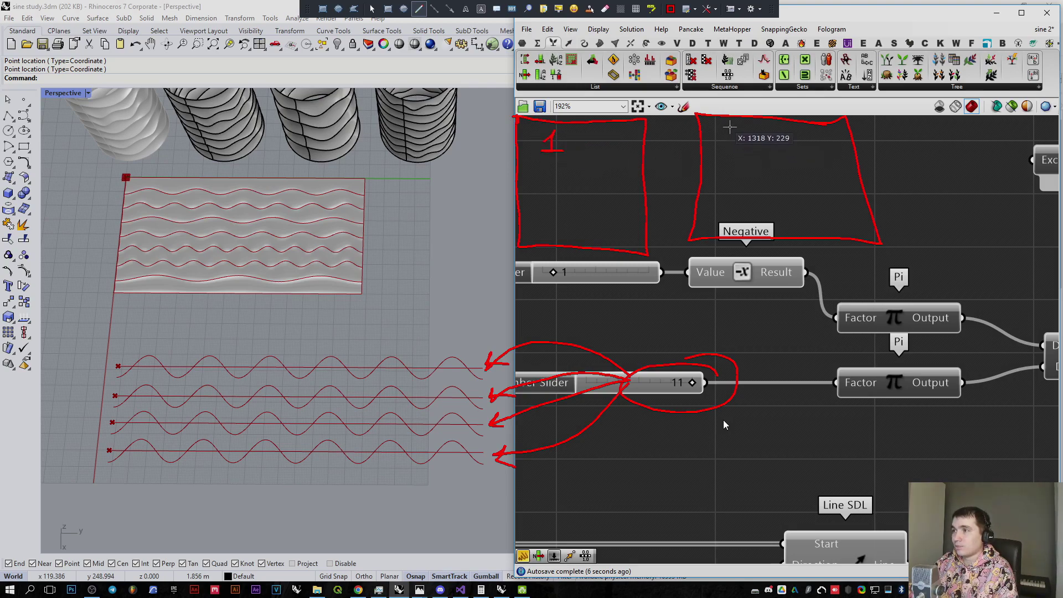
mouse_move(720, 146)
mouse_down()
mouse_move(736, 137)
mouse_move(722, 166)
mouse_move(739, 169)
mouse_move(744, 194)
mouse_move(732, 227)
mouse_up()
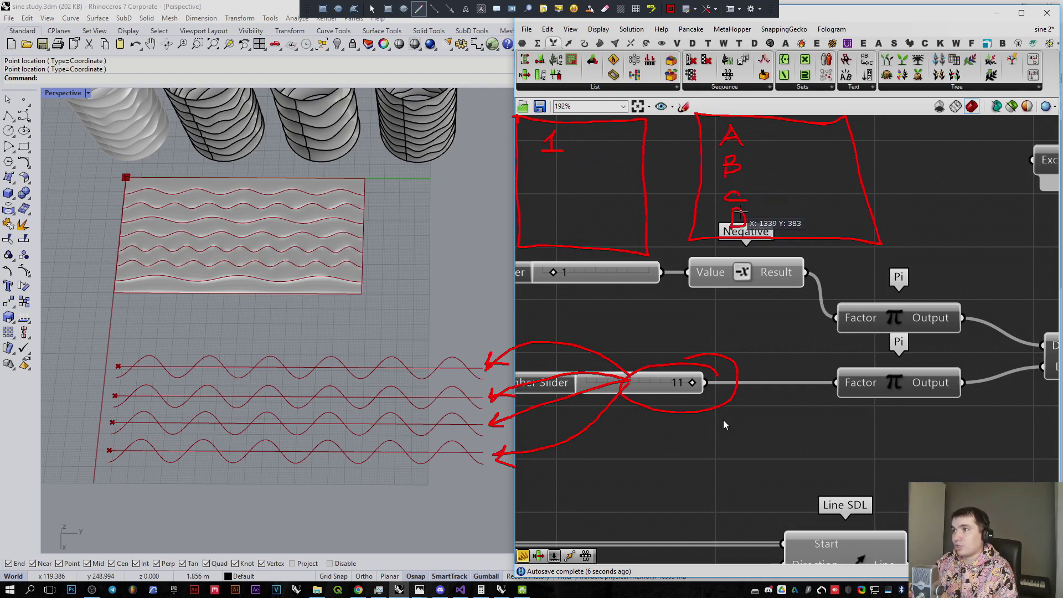
drag(541, 151, 563, 150)
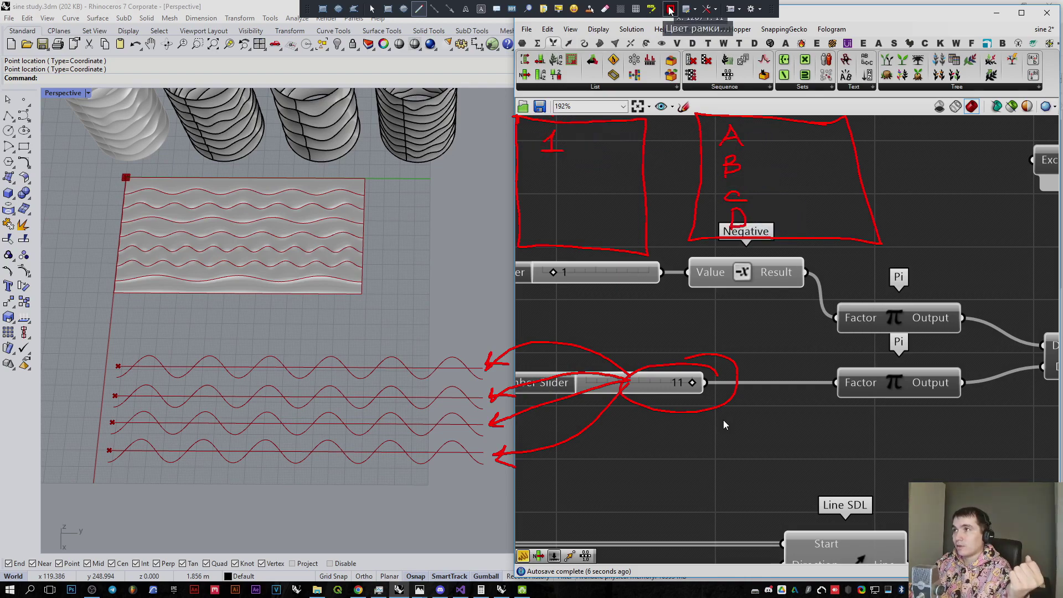
Step: Switch the annotation colour to green and write index 0 beside the 1 and indices 0 to 3 beside A to D
click(670, 9)
click(502, 295)
click(630, 376)
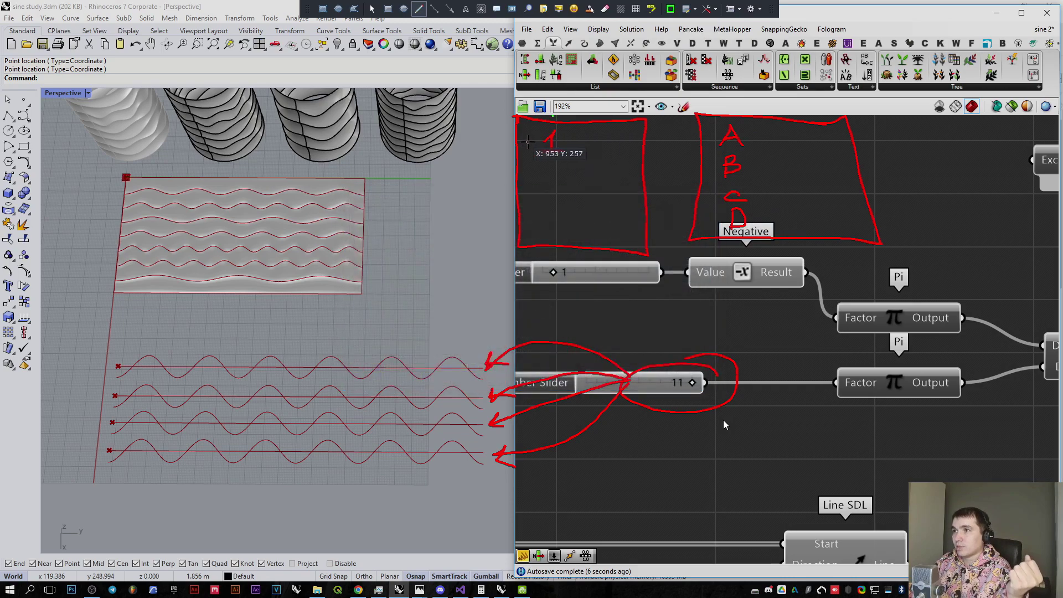
drag(533, 132, 531, 133)
mouse_move(709, 128)
mouse_down()
mouse_move(718, 224)
mouse_move(703, 233)
mouse_up()
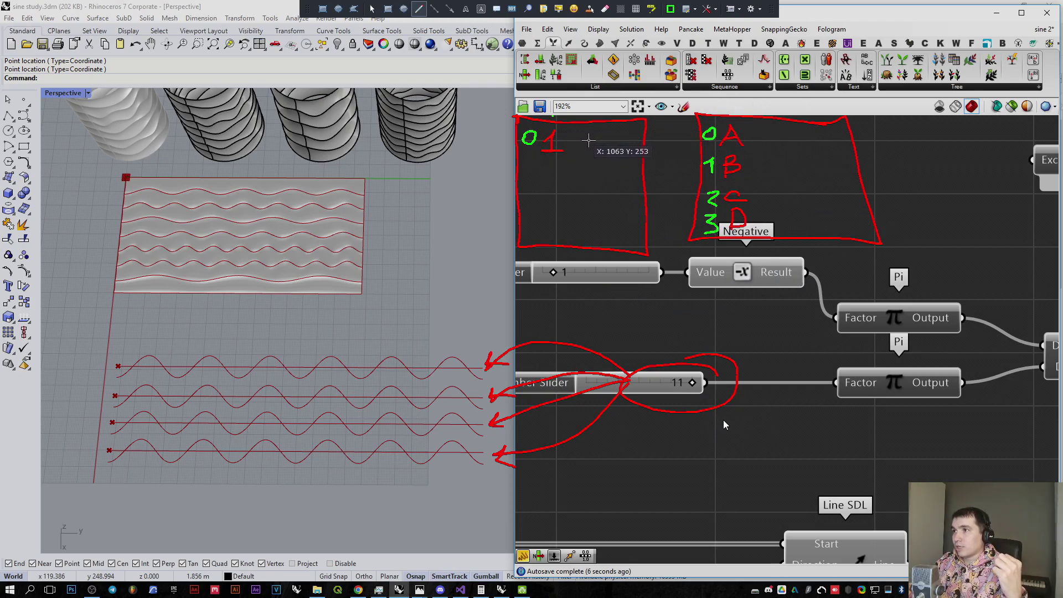
Step: Draw a green arrow from 1 to A, dot the unmatched letters, and circle the List group and its list-matching components
mouse_move(588, 140)
mouse_down()
mouse_move(700, 131)
mouse_move(687, 144)
mouse_up()
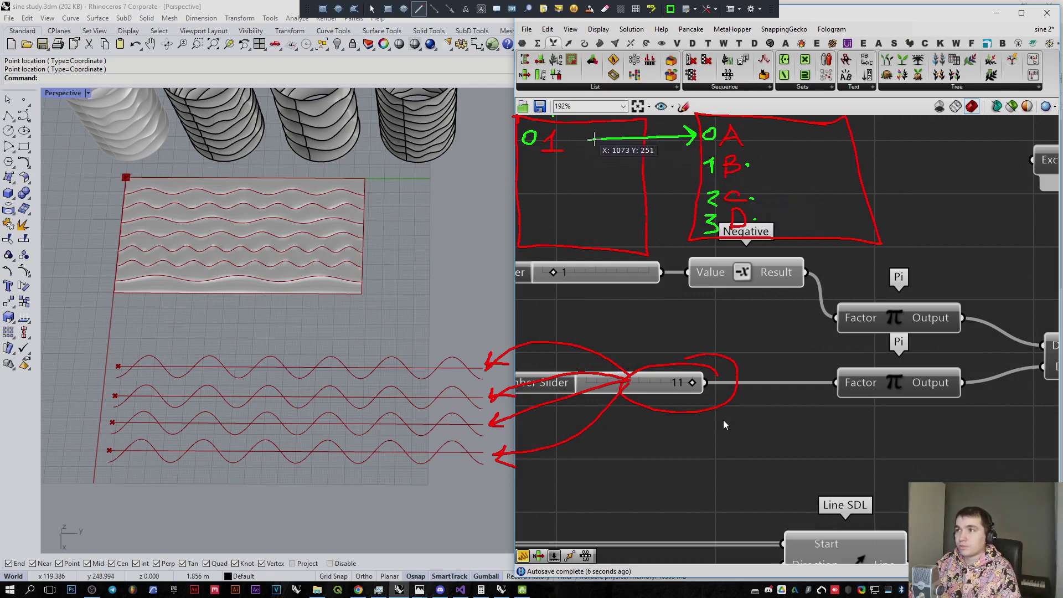
drag(608, 79, 617, 87)
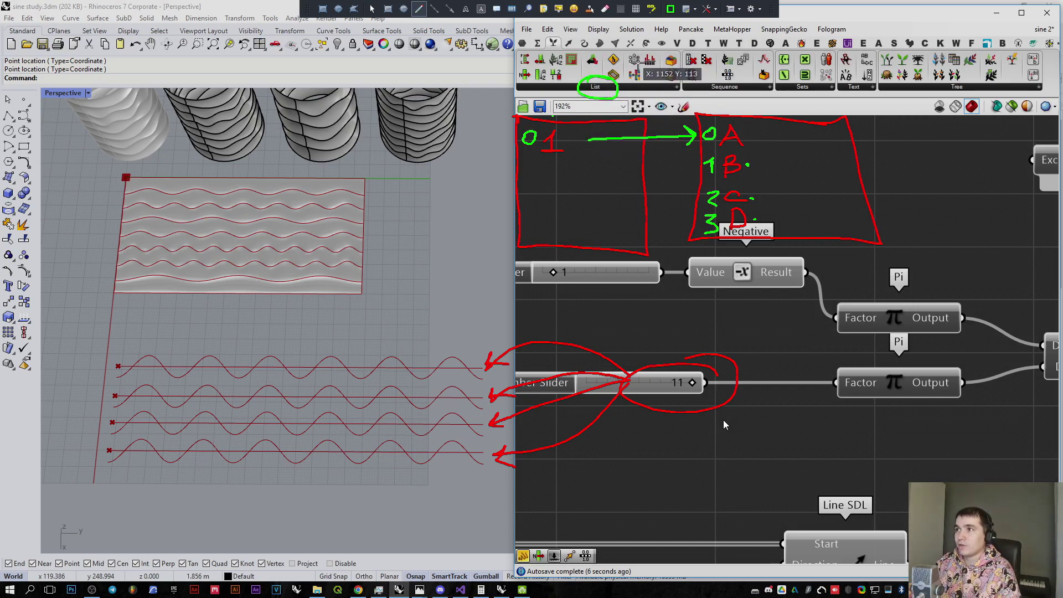
mouse_move(636, 50)
mouse_down()
mouse_move(626, 65)
mouse_move(635, 50)
mouse_move(644, 67)
mouse_move(650, 50)
mouse_move(661, 83)
mouse_move(649, 73)
mouse_up()
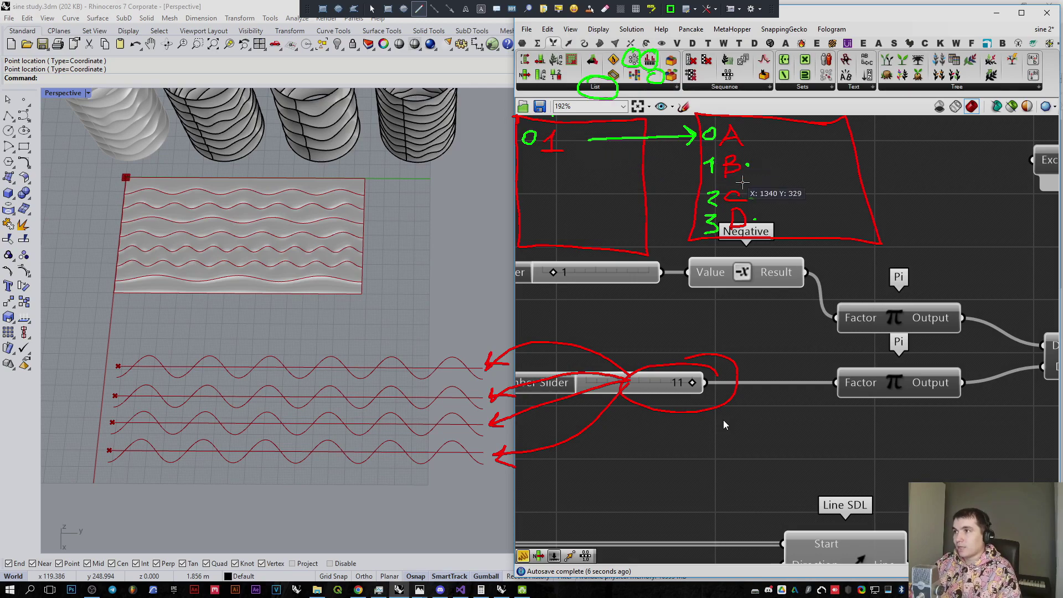
click(750, 172)
Step: Switch the annotation colour to blue, underline B, C and D, and draw blue arrows from 1 to those three letters
click(668, 10)
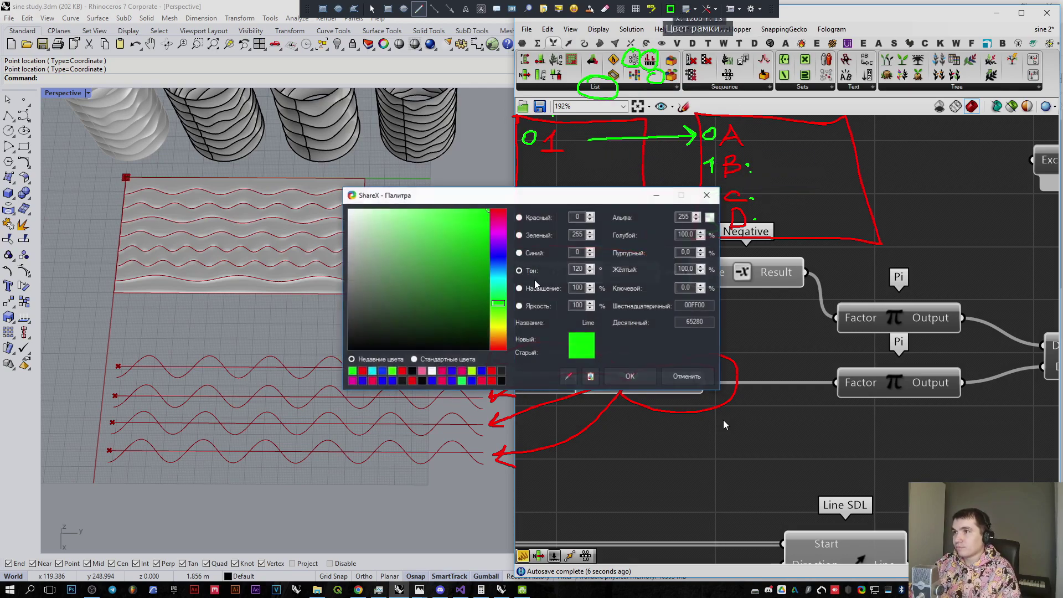
click(495, 259)
click(632, 378)
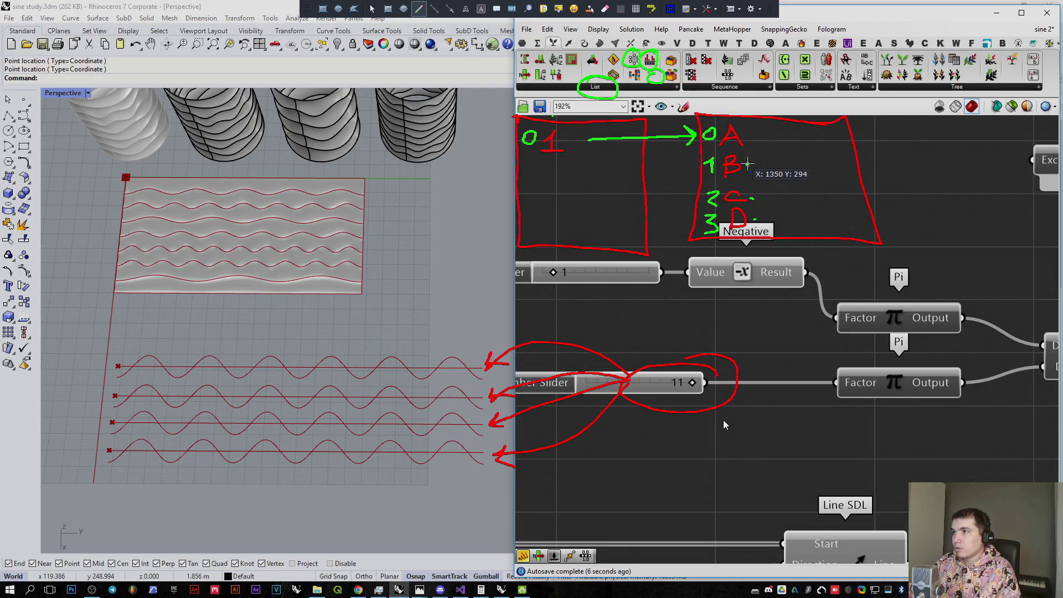
right_click(749, 171)
drag(709, 179, 753, 174)
drag(703, 209, 759, 202)
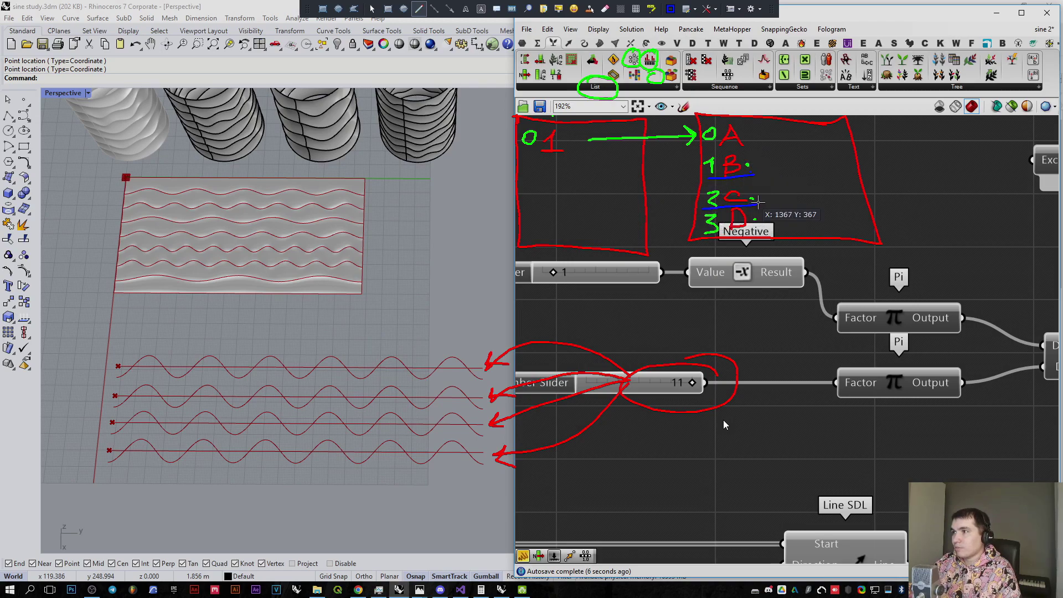
drag(701, 234, 769, 229)
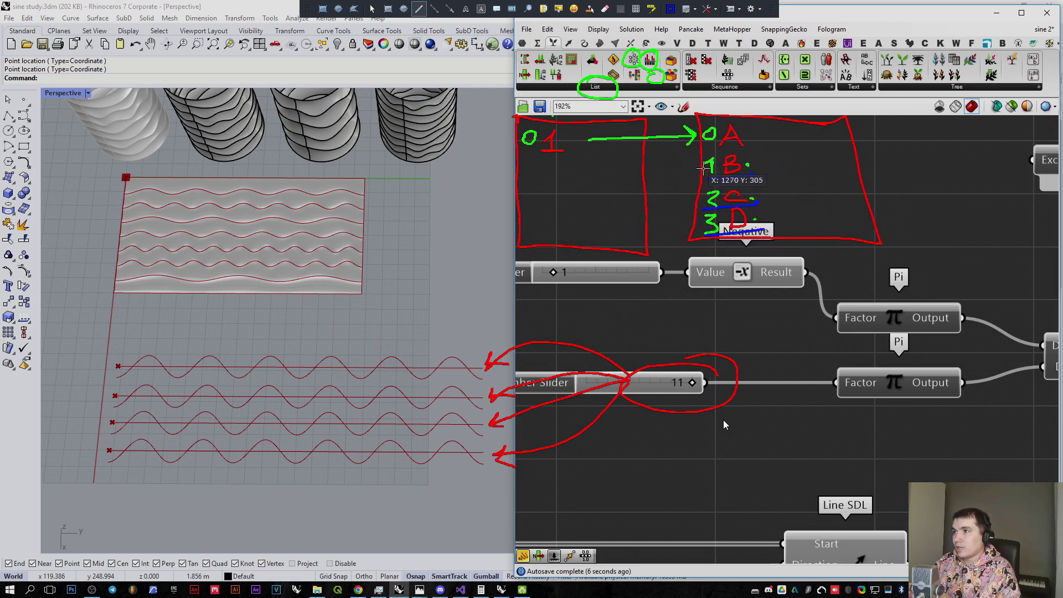
drag(637, 153, 696, 161)
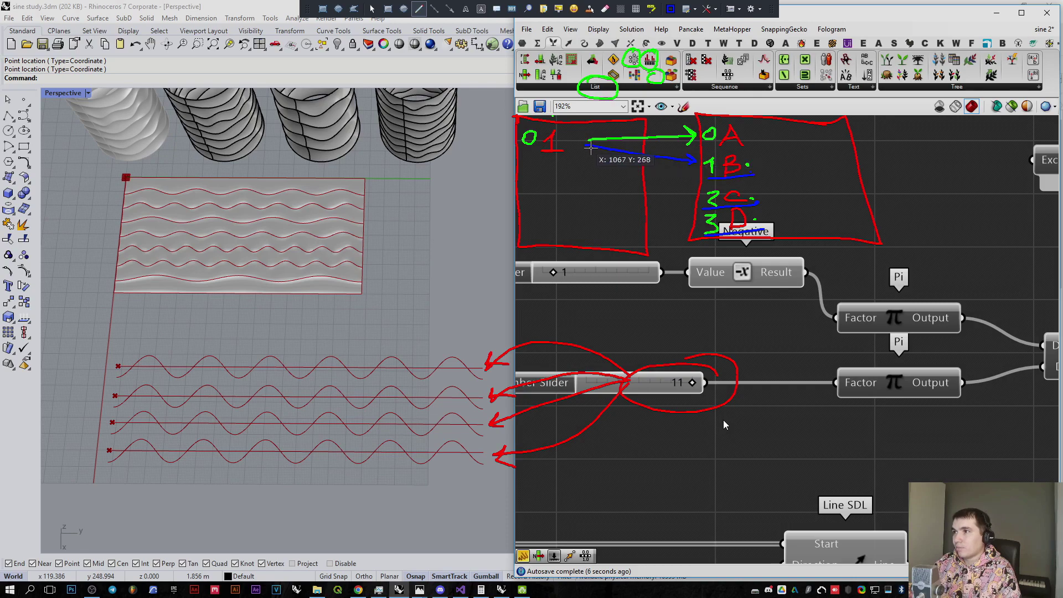
drag(587, 145, 691, 199)
drag(588, 148, 693, 219)
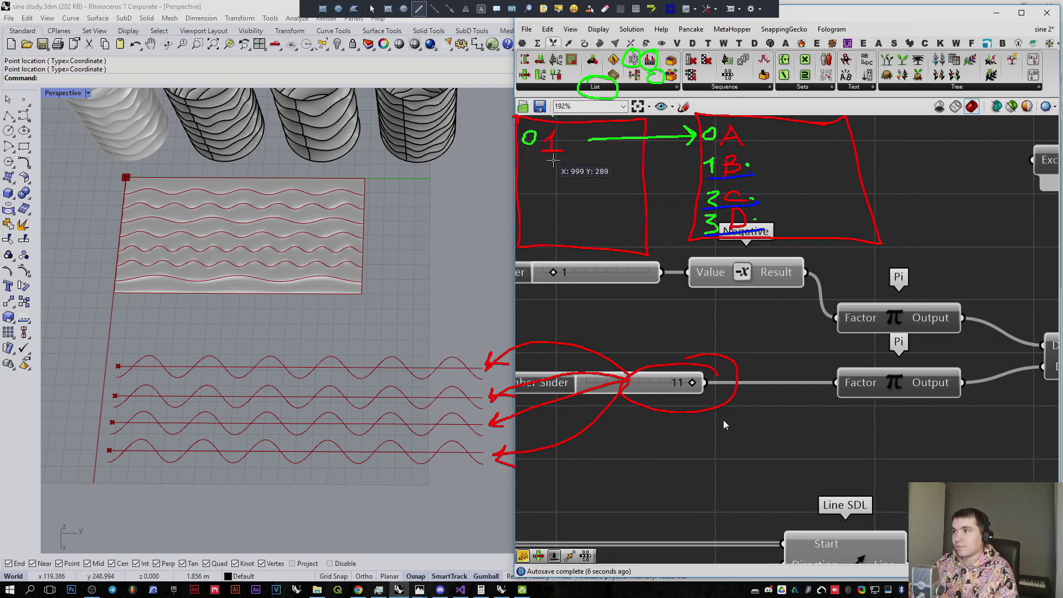
Step: Switch the annotation colour to red and write 2 below the 1 in the first list box
click(671, 9)
click(506, 221)
click(628, 374)
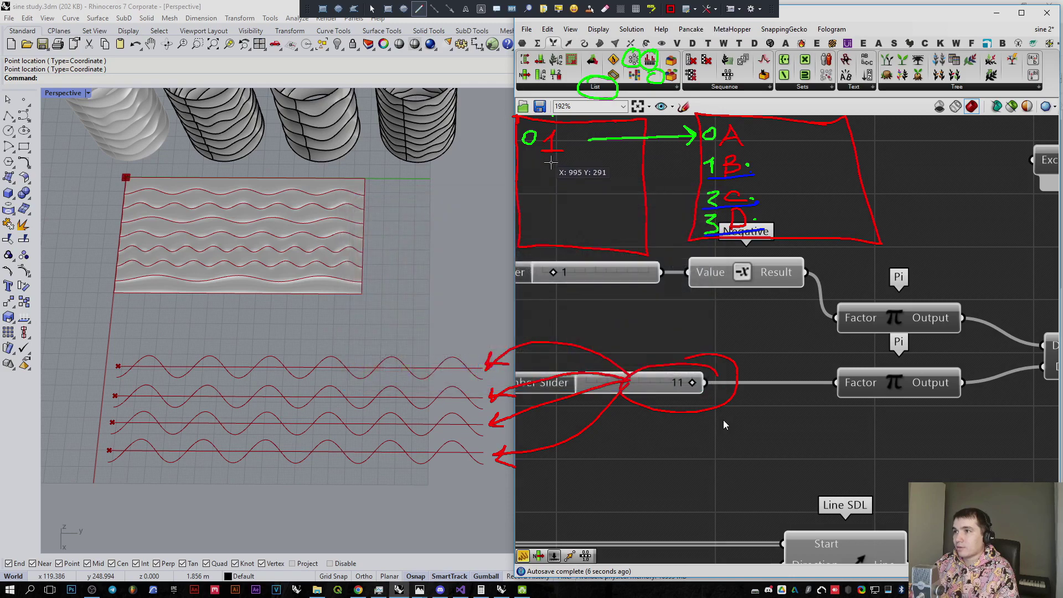
mouse_move(558, 160)
mouse_down()
mouse_move(549, 176)
mouse_move(564, 181)
mouse_up()
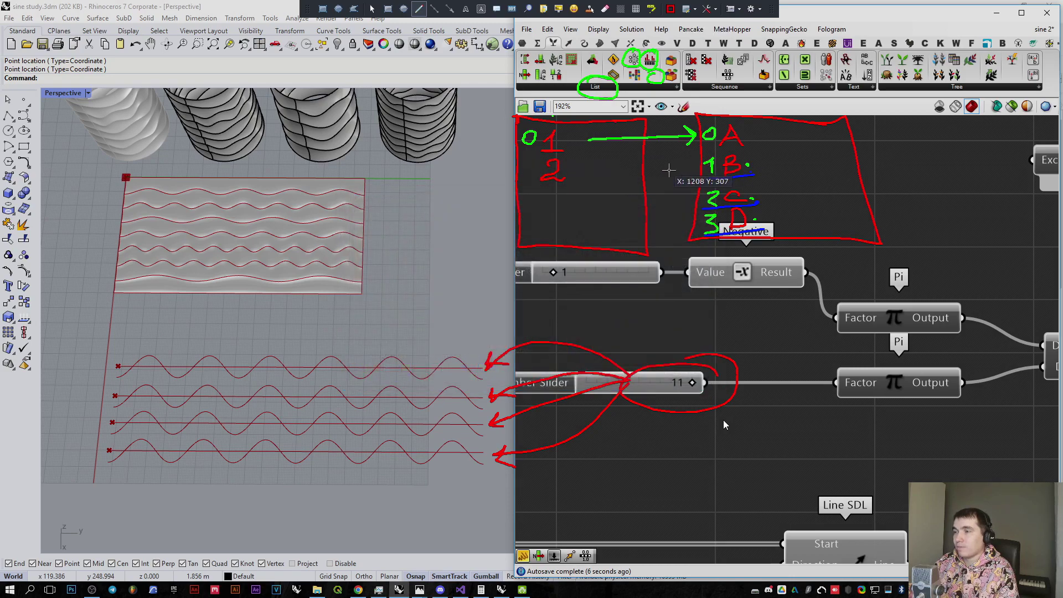
Step: Switch the annotation colour to green and draw arrows from 2 to B, C and D
click(670, 9)
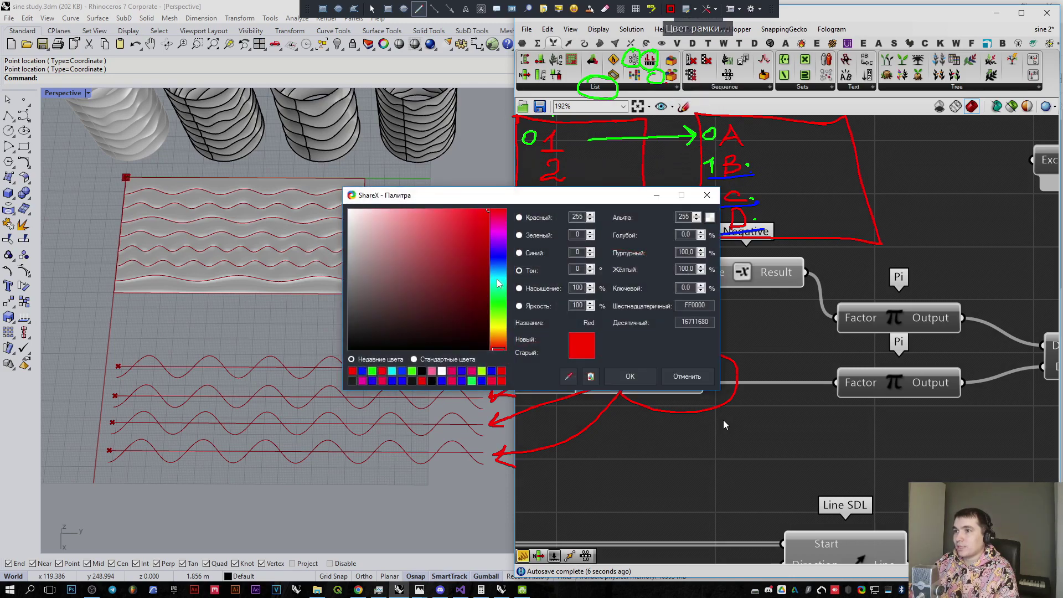
click(498, 303)
click(630, 377)
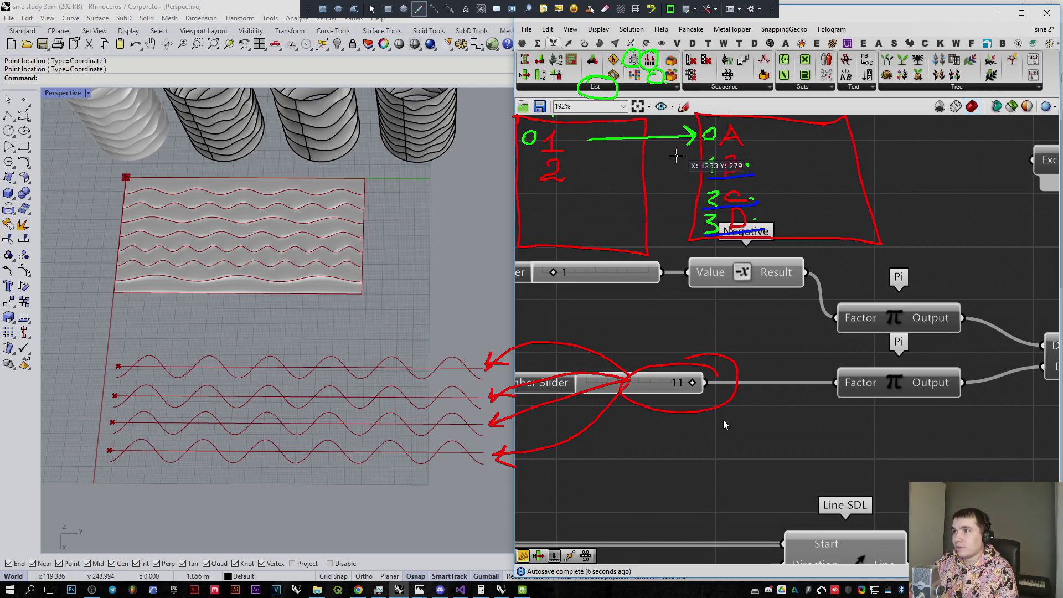
drag(582, 168, 694, 166)
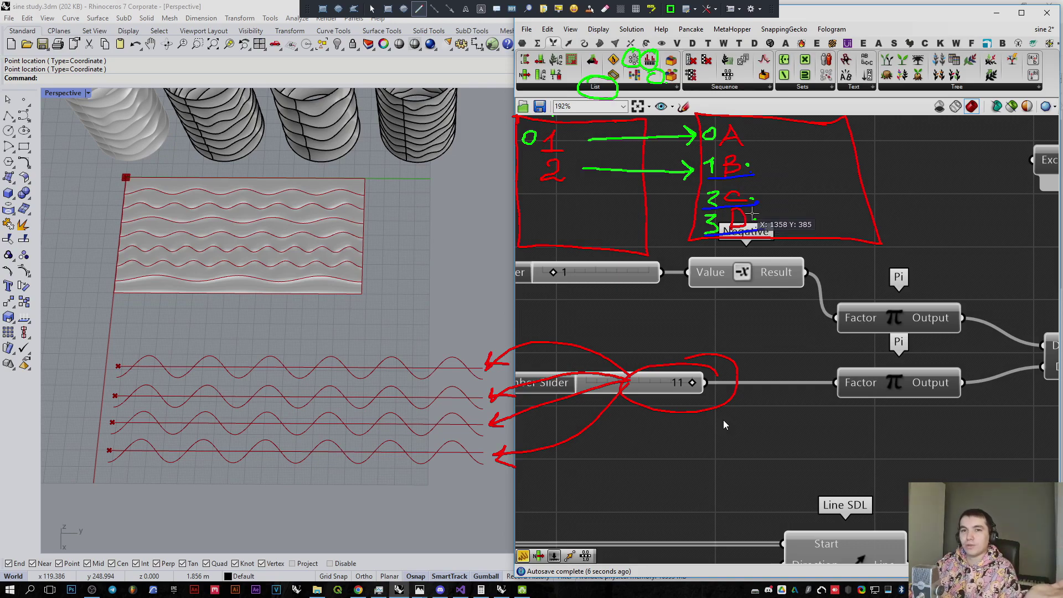
drag(580, 169, 695, 199)
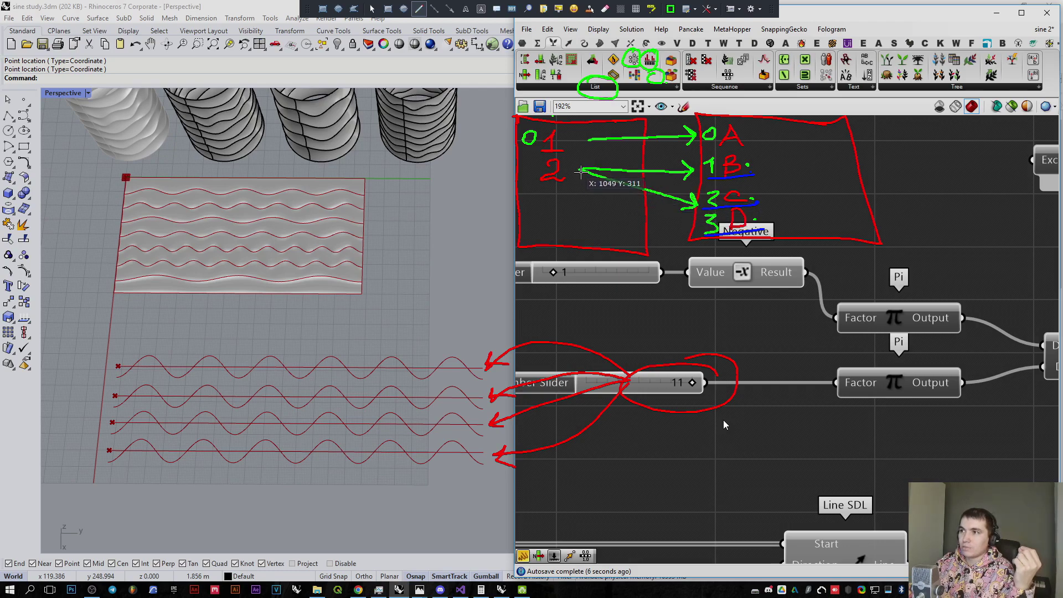
drag(580, 169, 691, 229)
mouse_move(685, 215)
mouse_down()
mouse_move(690, 224)
mouse_move(666, 235)
mouse_up()
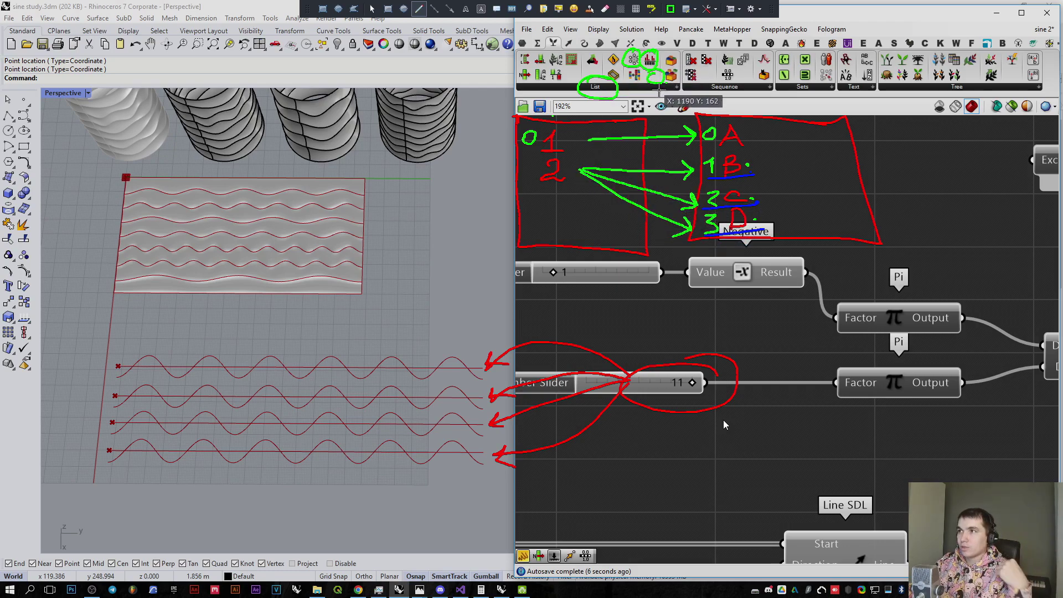
Step: Switch the annotation colour to red and add a 3 below the 2 in the first list box
click(670, 9)
mouse_move(496, 220)
mouse_down()
mouse_move(507, 195)
mouse_move(543, 209)
mouse_up()
click(646, 373)
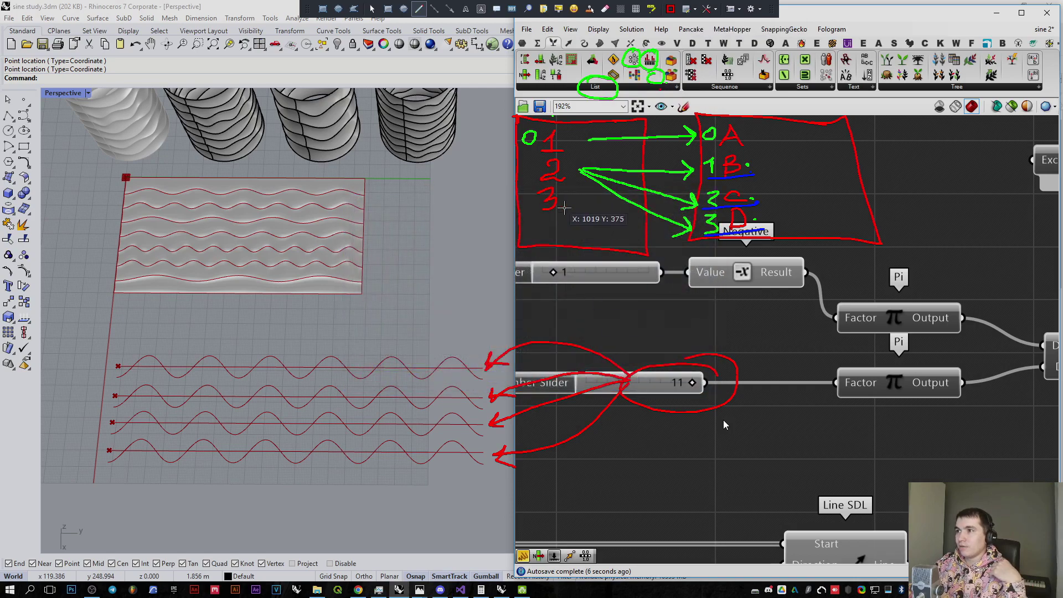
click(564, 206)
Step: Switch the annotation colour to green, draw arrows from 3 to C and D, and circle the first list's index 0 entry
click(670, 9)
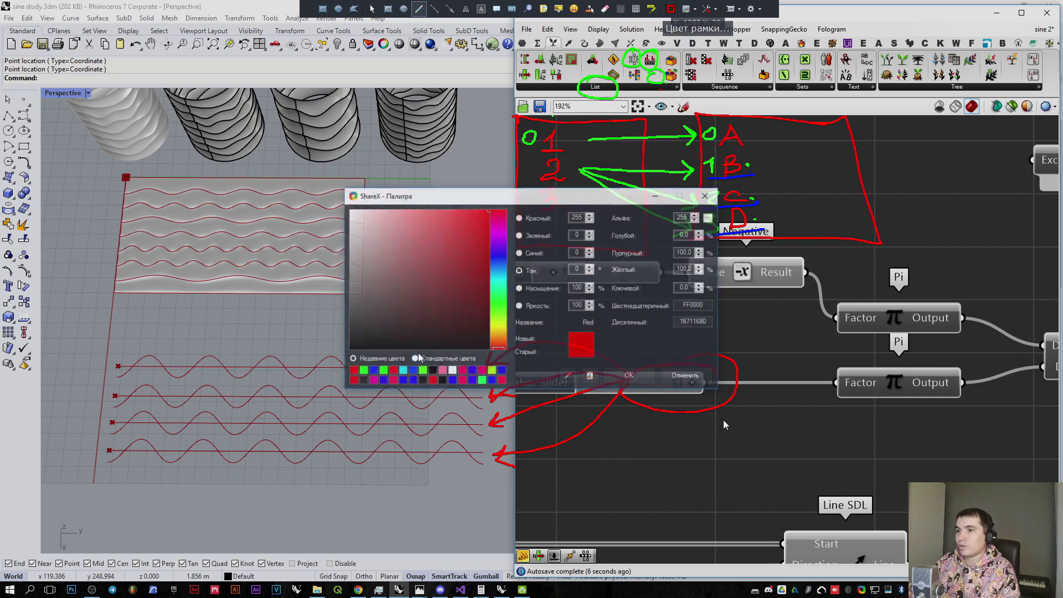
click(363, 370)
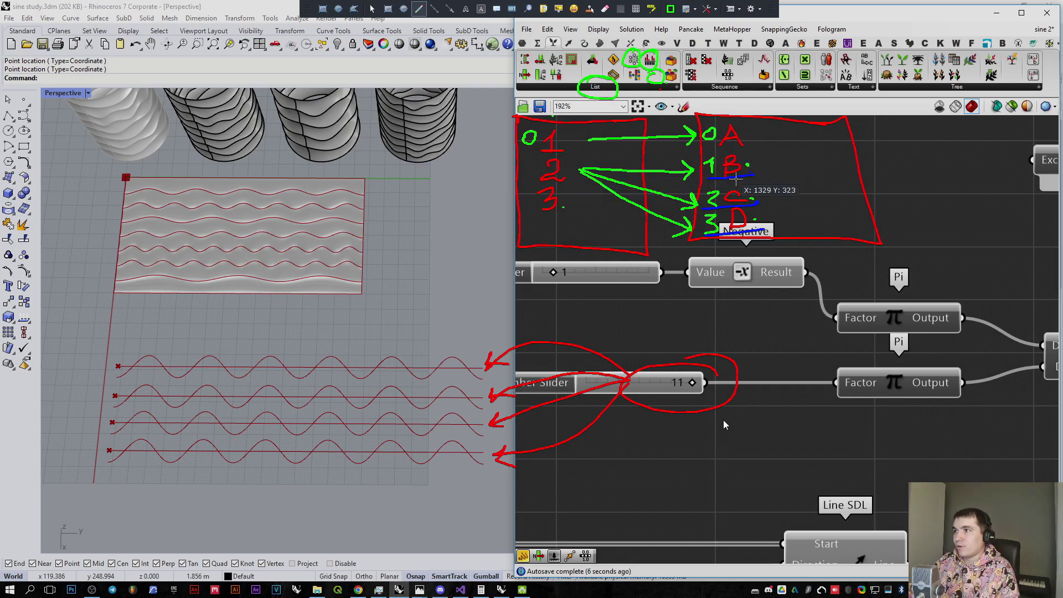
mouse_move(578, 202)
mouse_down()
mouse_move(692, 202)
mouse_move(683, 191)
mouse_move(692, 194)
mouse_up()
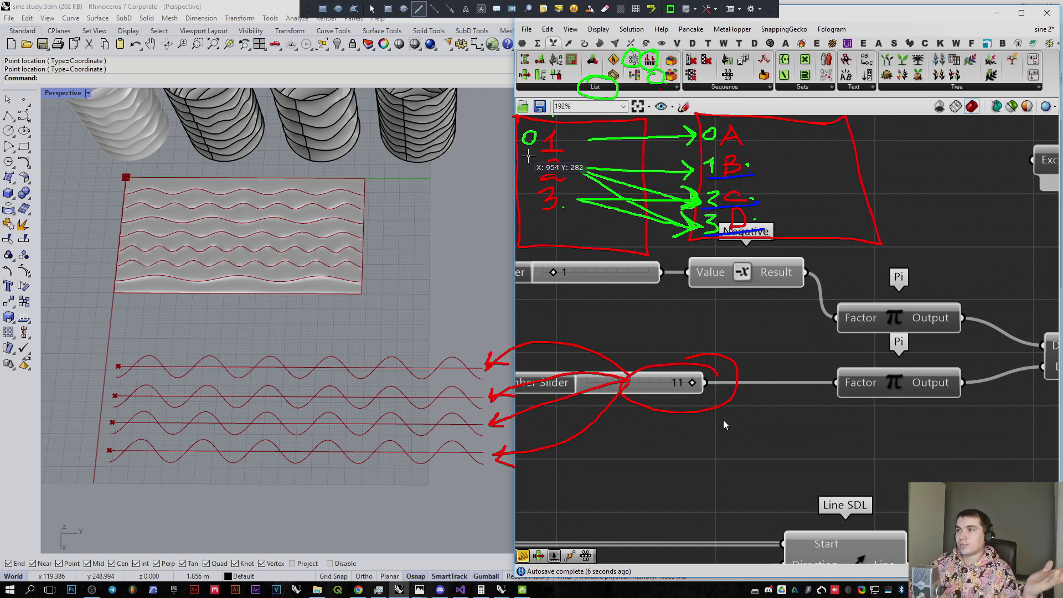
mouse_move(537, 156)
mouse_down()
mouse_move(576, 136)
mouse_move(537, 155)
mouse_up()
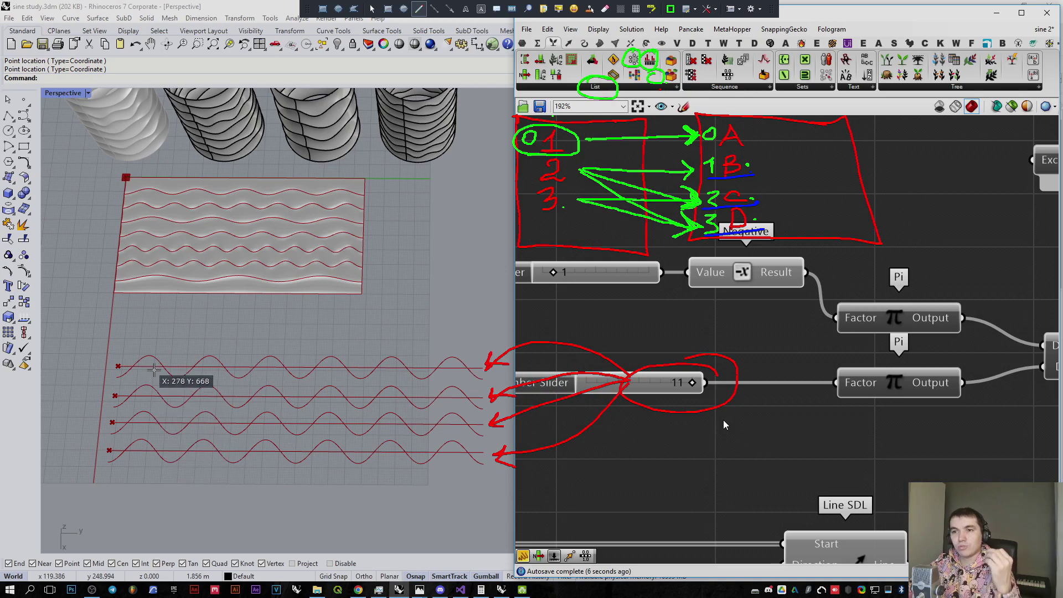
Step: Bracket the wavy panel in green, mark the lower Pi component with lines to its Factor input, and close the screen annotation
drag(381, 177, 387, 296)
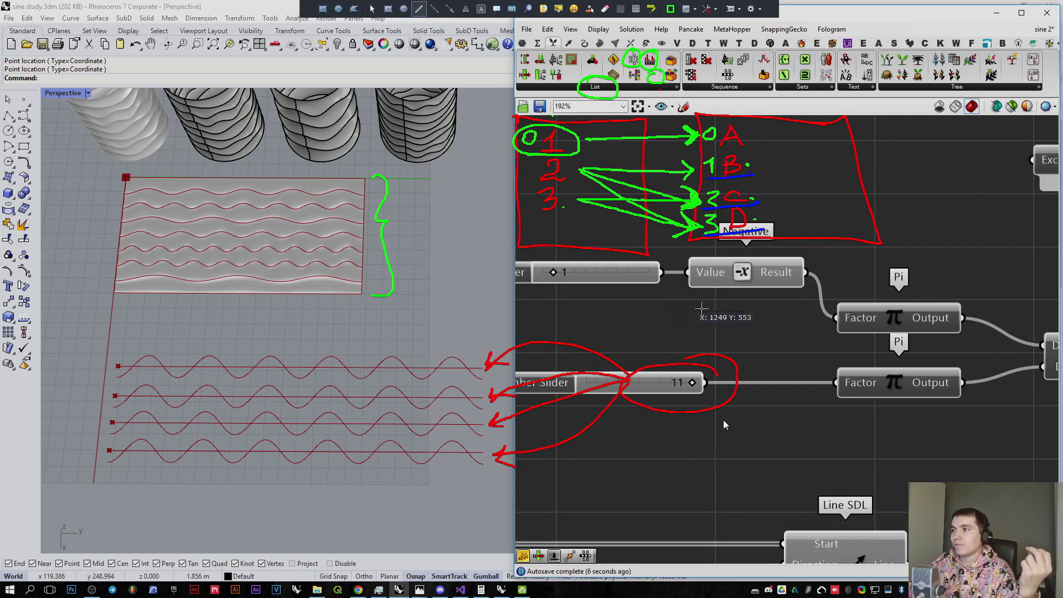
mouse_move(974, 363)
mouse_down()
mouse_move(736, 341)
mouse_move(581, 432)
mouse_move(945, 363)
mouse_up()
mouse_move(836, 383)
mouse_down()
mouse_move(703, 406)
mouse_move(721, 417)
mouse_up()
mouse_move(842, 389)
mouse_down()
mouse_move(732, 433)
mouse_move(702, 457)
mouse_up()
key(Escape)
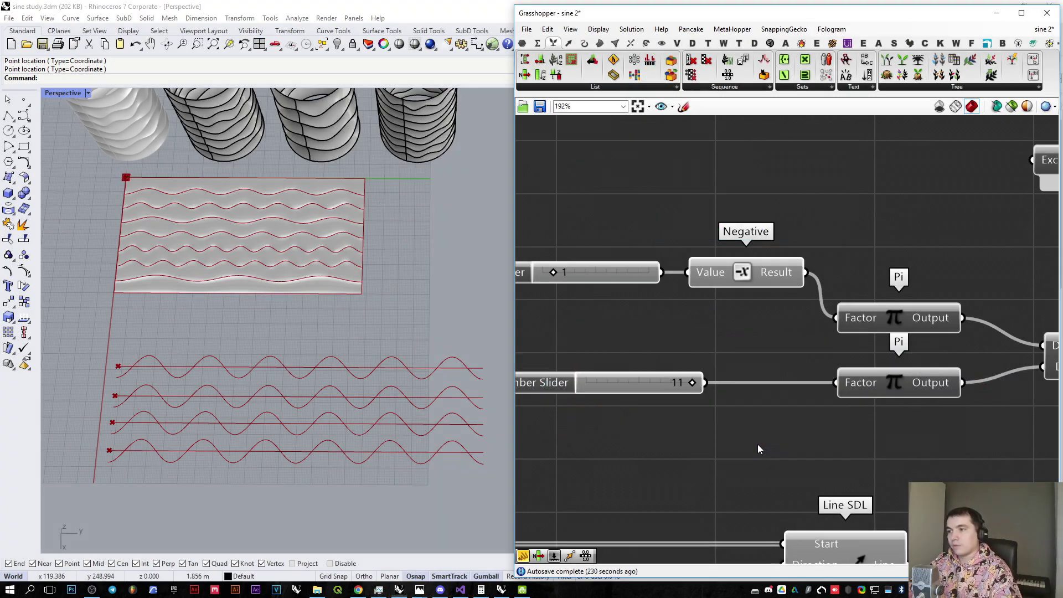
Step: Make three copies of the number slider feeding the lower Pi component and stack them below the original
right_drag(689, 411, 715, 383)
scroll(714, 382, down, 2)
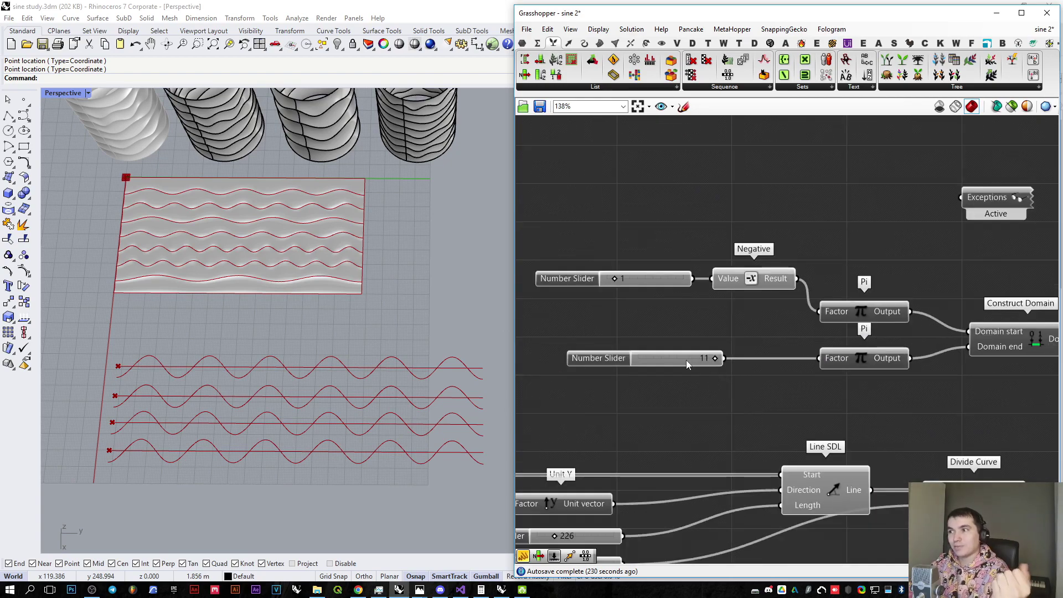
alt+drag(682, 360, 683, 437)
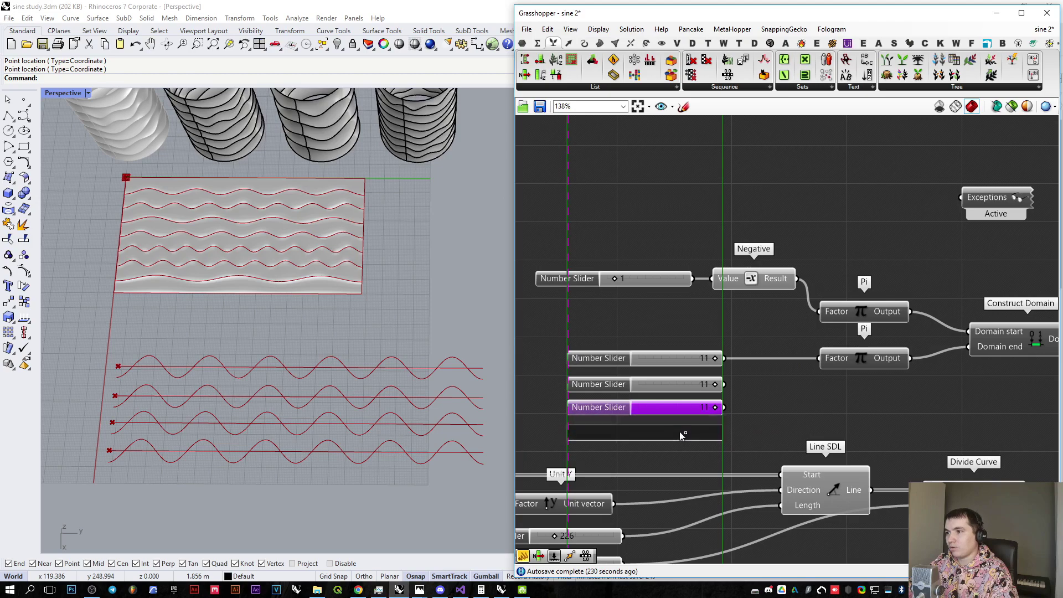
click(745, 383)
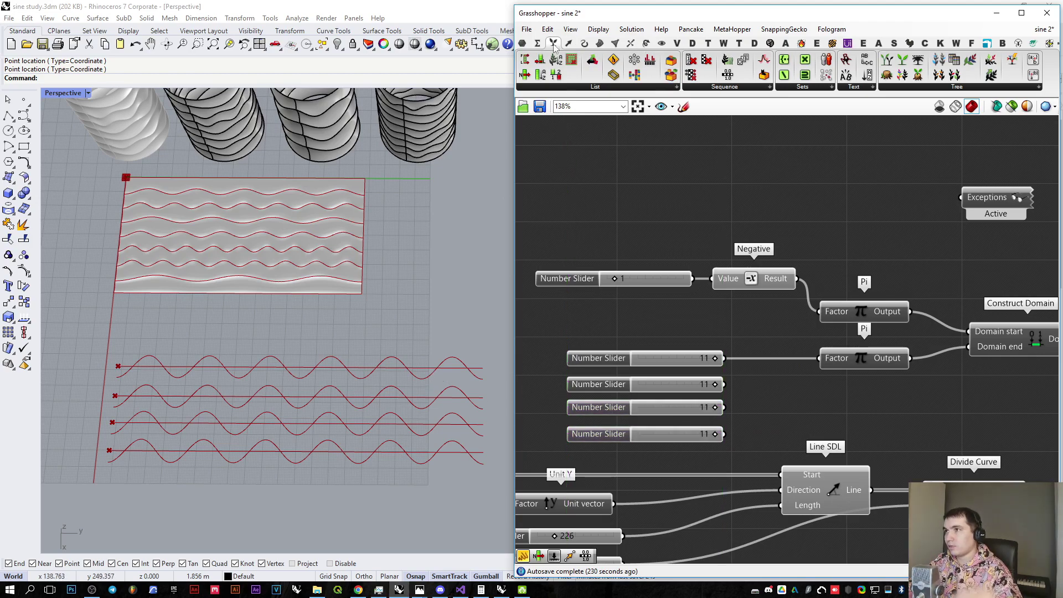
Step: Add a Merge component, wire the four stacked sliders into D1 to D4, and connect its Result to the lower Pi's Factor
click(963, 87)
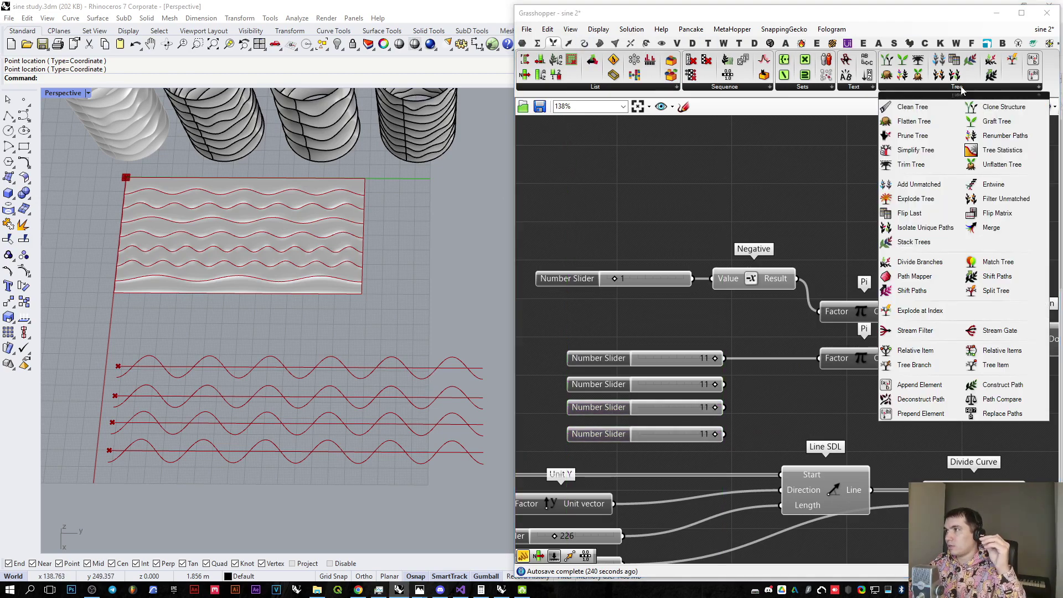
click(991, 228)
click(777, 392)
drag(735, 385, 724, 408)
drag(737, 408, 726, 437)
drag(787, 387, 819, 359)
drag(774, 456, 688, 355)
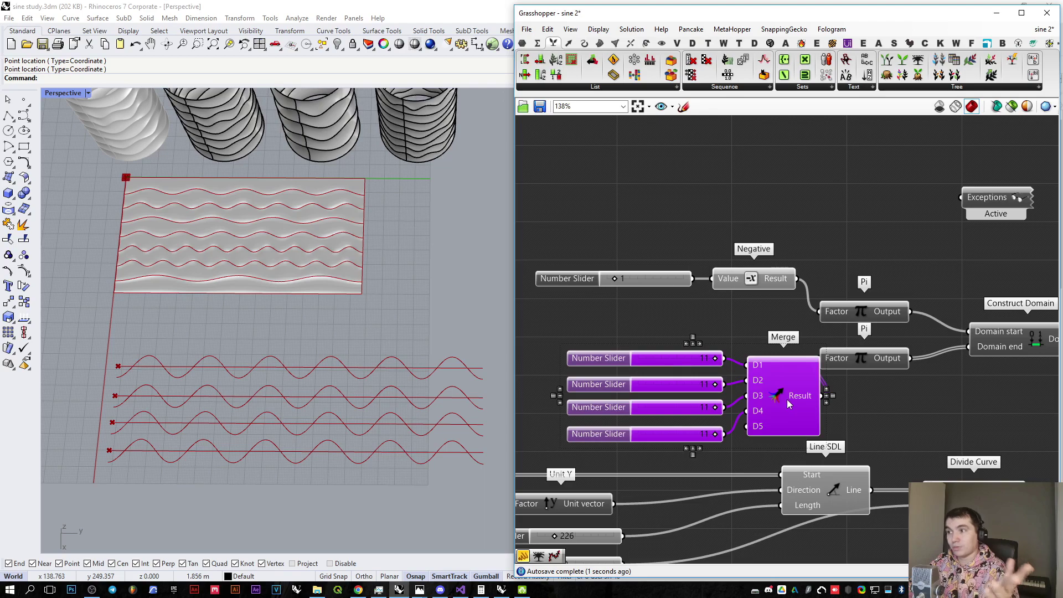
Step: Move the Merge and its sliders clear of the Pi component, and set the D2, D3 and D4 sliders to 9, 7 and 3
drag(787, 400, 753, 388)
click(689, 327)
right_drag(686, 326, 707, 322)
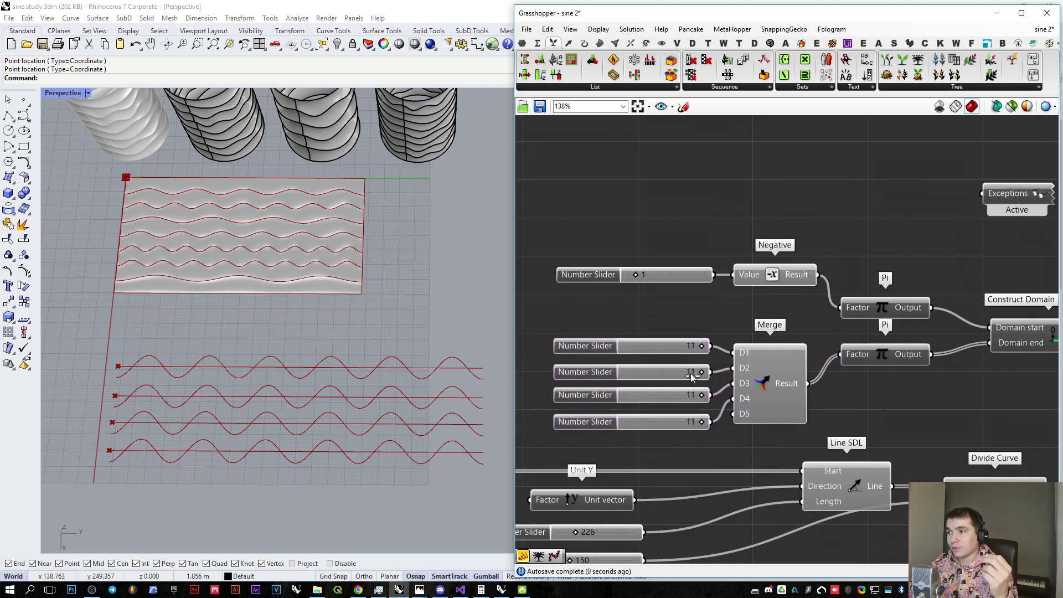
drag(692, 376, 642, 423)
Step: Insert a Graft Tree component between the Construct Domain output and the Domain input of Range
scroll(730, 404, down, 3)
right_drag(886, 390, 750, 385)
scroll(817, 371, up, 1)
right_drag(817, 371, 751, 342)
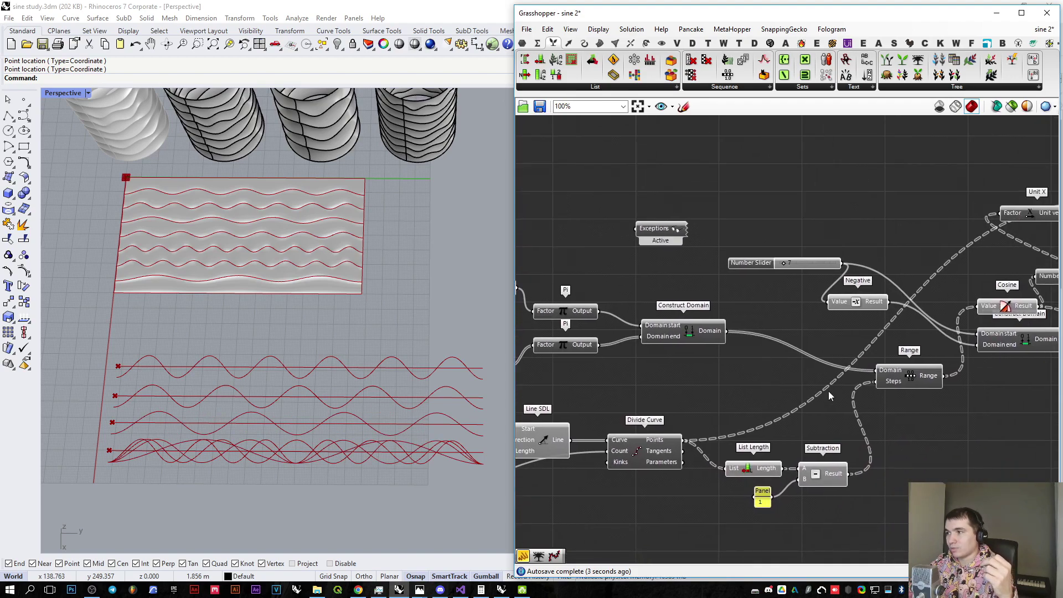
right_click(722, 332)
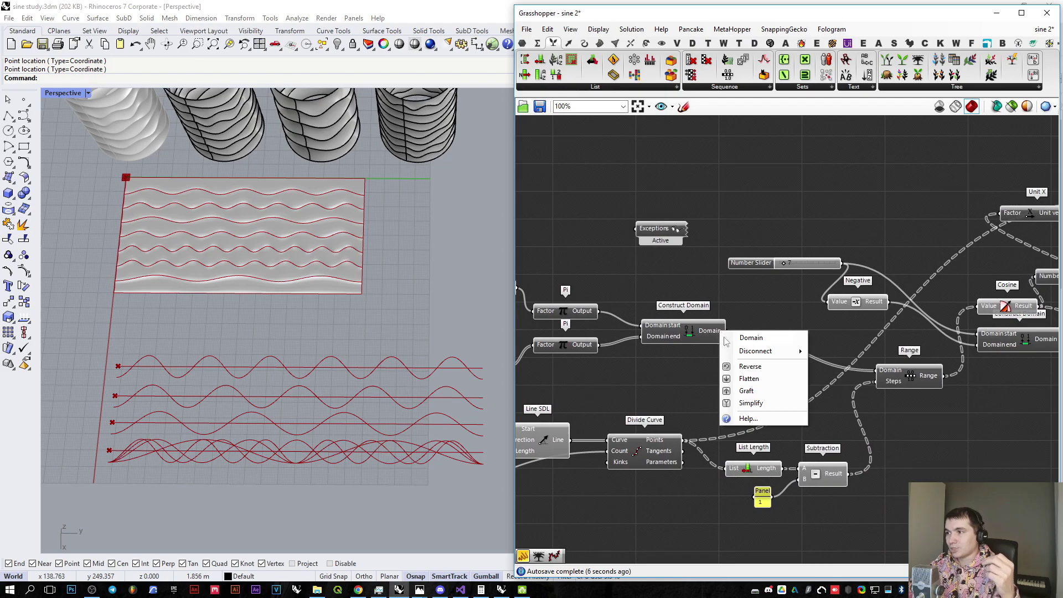
click(945, 88)
click(986, 120)
click(767, 319)
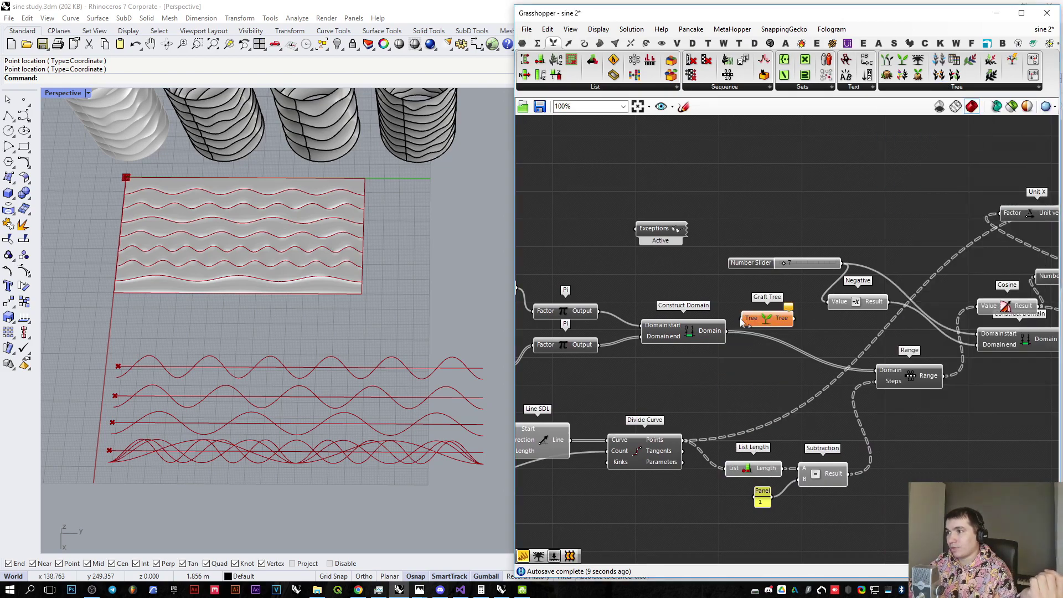
drag(742, 322, 761, 338)
right_drag(762, 337, 835, 330)
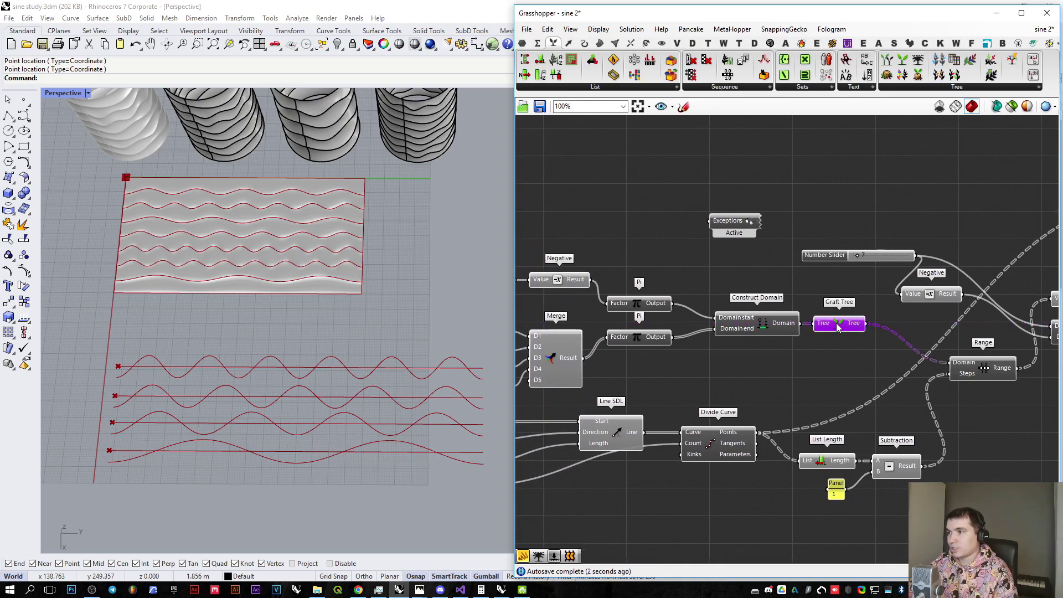
Step: Set the Merge's D1 slider to 5 and its D2 slider to 11
scroll(737, 360, up, 4)
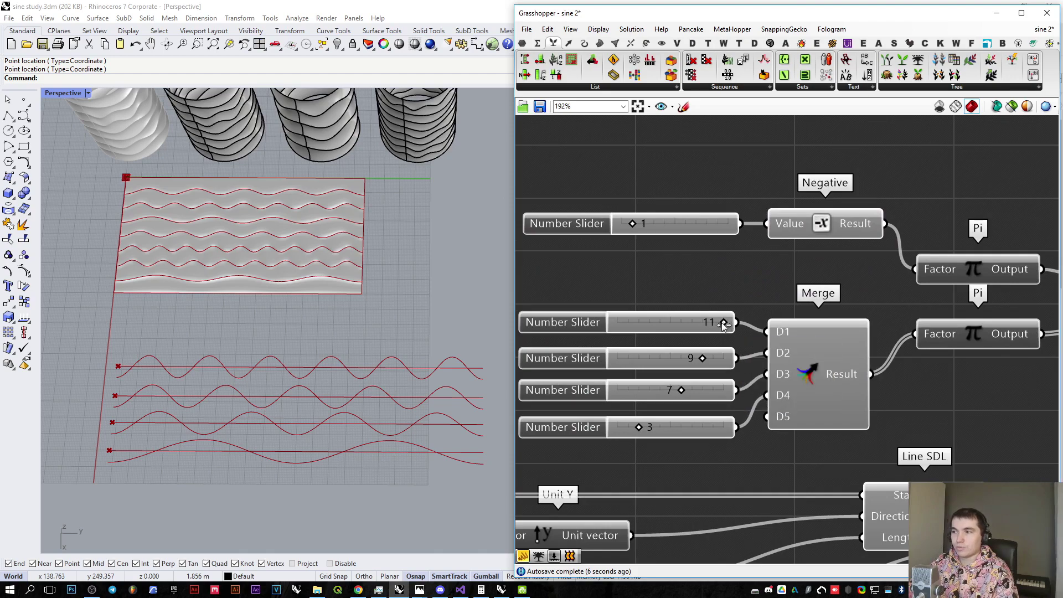
drag(714, 325, 659, 324)
drag(702, 358, 724, 370)
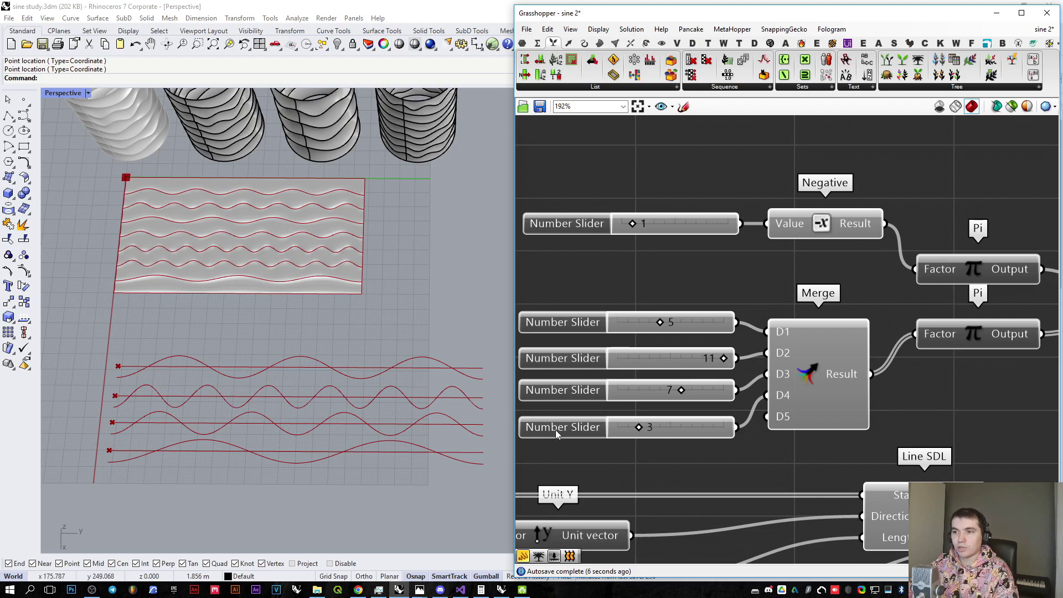
Step: Move the Merge component and its four sliders together to free space above the Negative component
scroll(675, 400, down, 2)
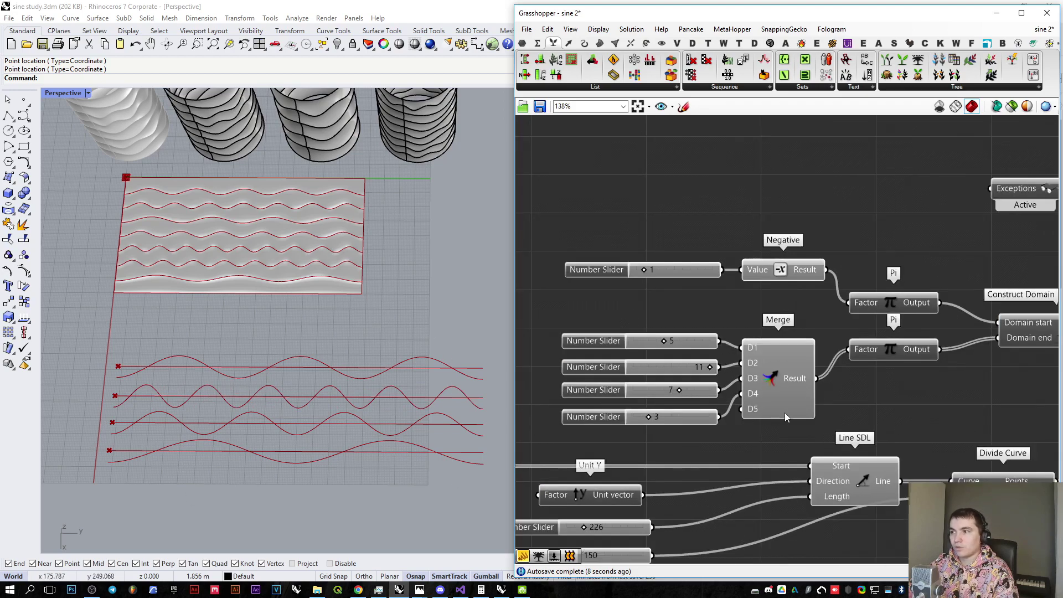
drag(791, 438, 556, 329)
drag(783, 396, 789, 277)
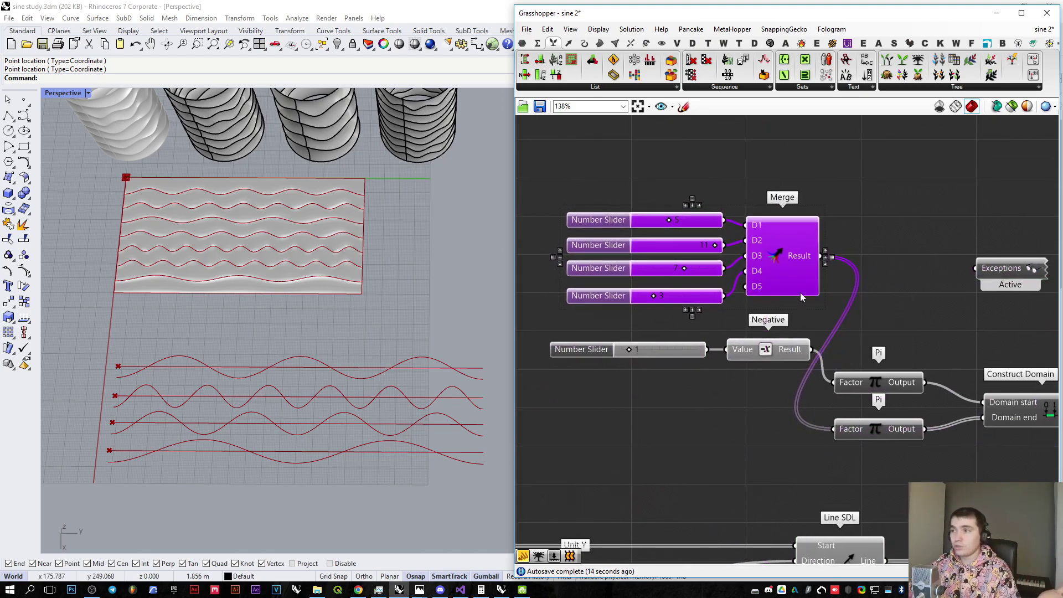
click(815, 319)
mouse_move(684, 271)
mouse_down()
mouse_move(734, 280)
mouse_move(686, 278)
mouse_up()
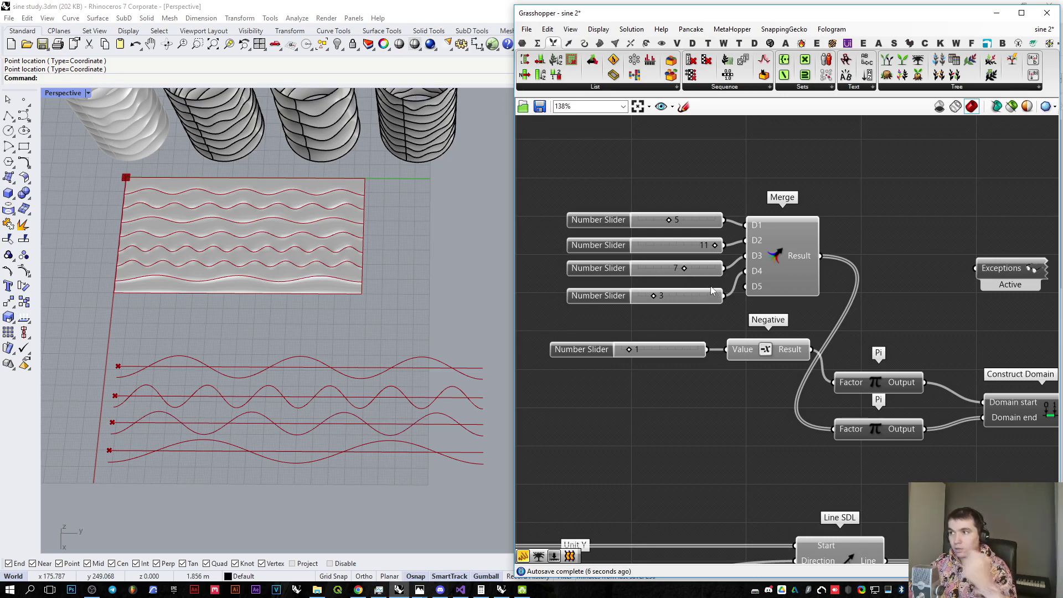
drag(812, 303, 689, 213)
drag(786, 245, 725, 214)
click(869, 200)
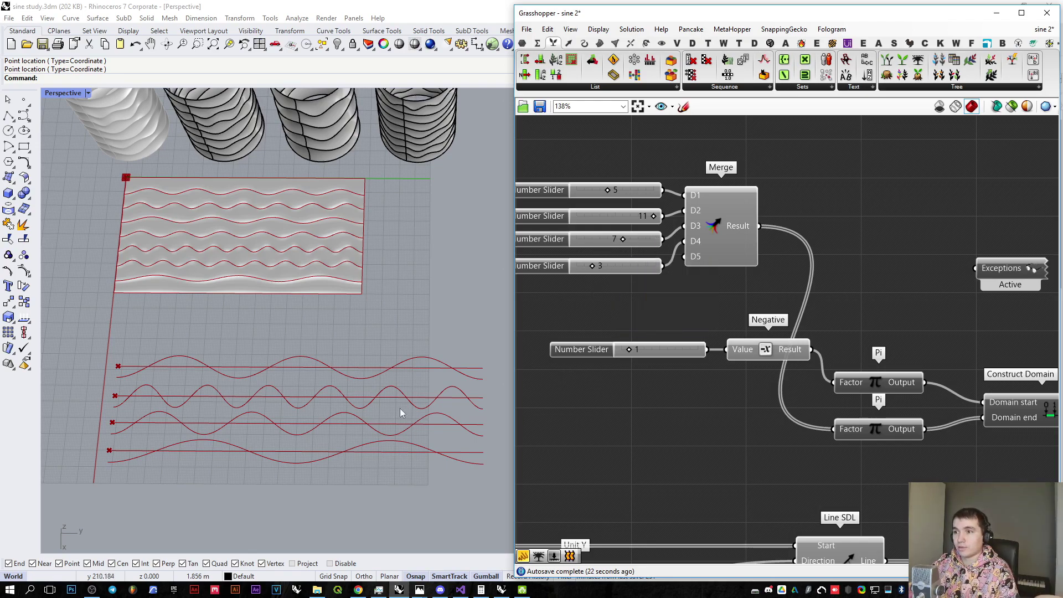
Step: Add a Series component below the Negative component's number slider
click(736, 90)
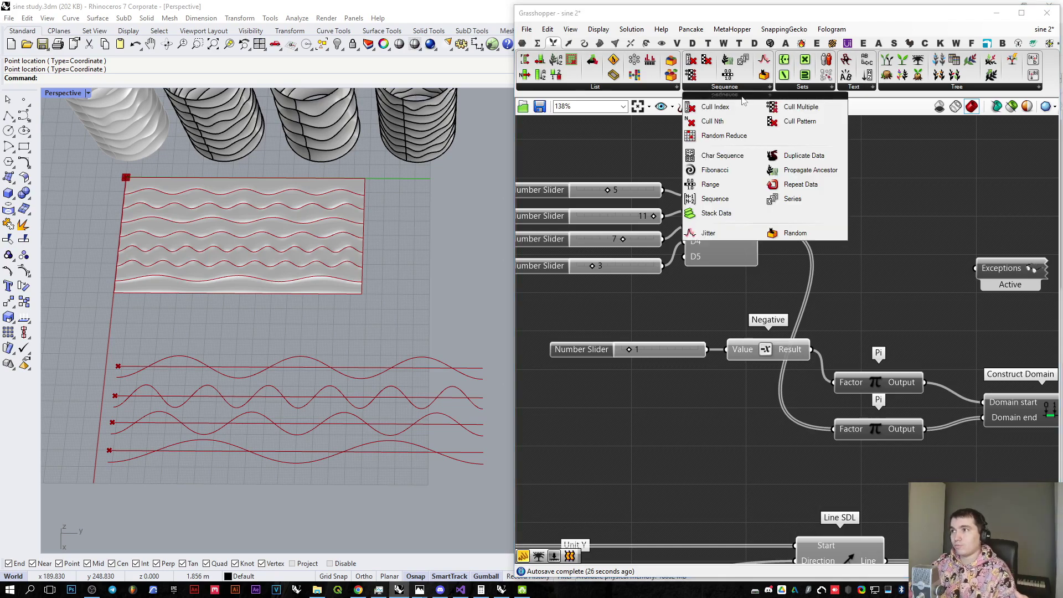
drag(786, 205, 676, 430)
right_drag(647, 445, 696, 397)
drag(721, 378, 716, 396)
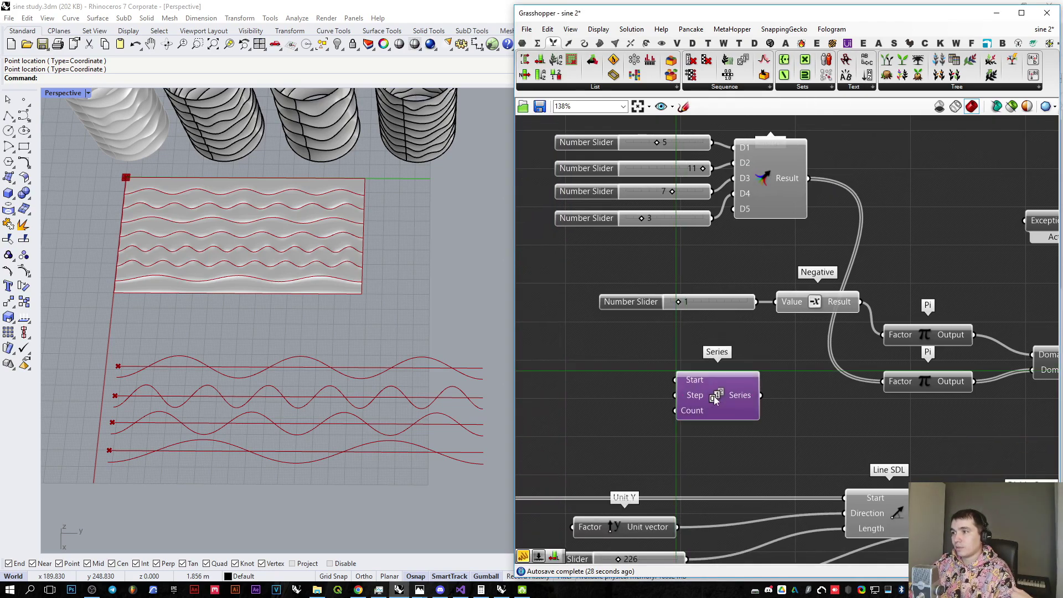
click(622, 375)
right_drag(645, 350, 640, 359)
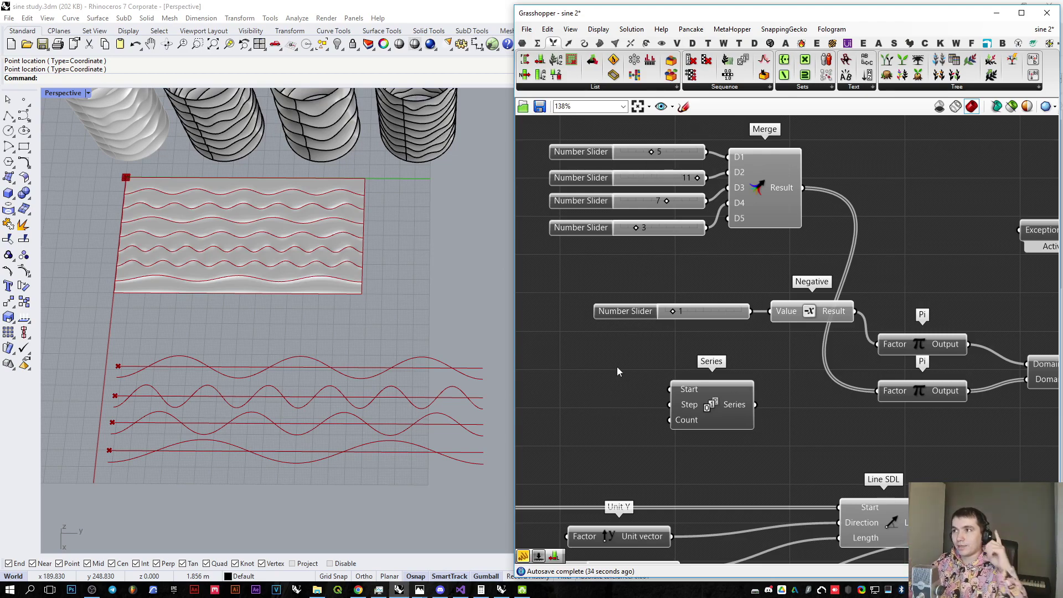
Step: Create number sliders of 3 and 2 and wire them to the Series component's Start and Step inputs
double_click(561, 380)
text(3)
key(Return)
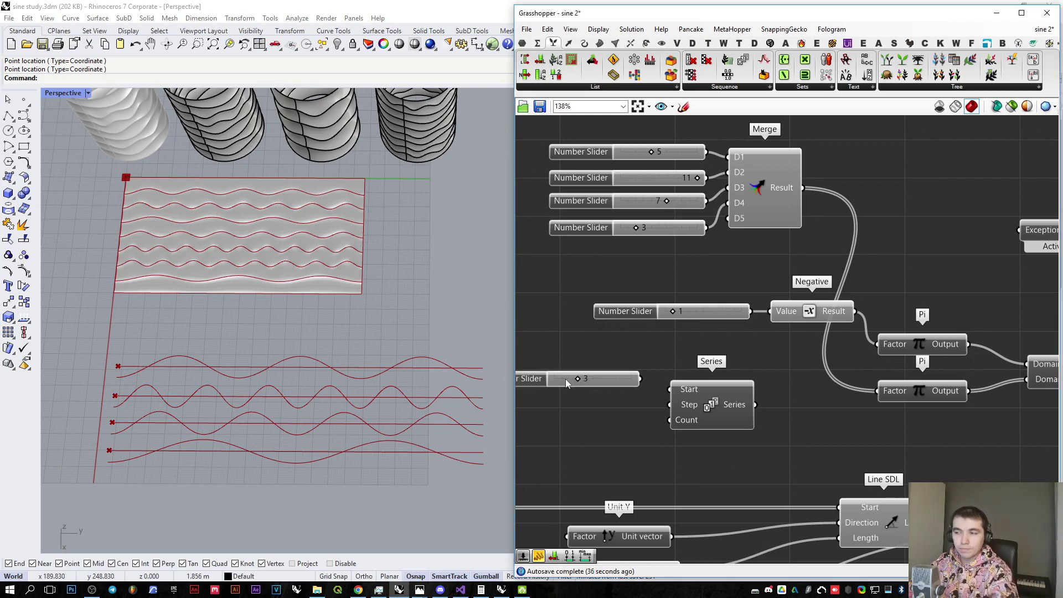
drag(671, 391, 640, 378)
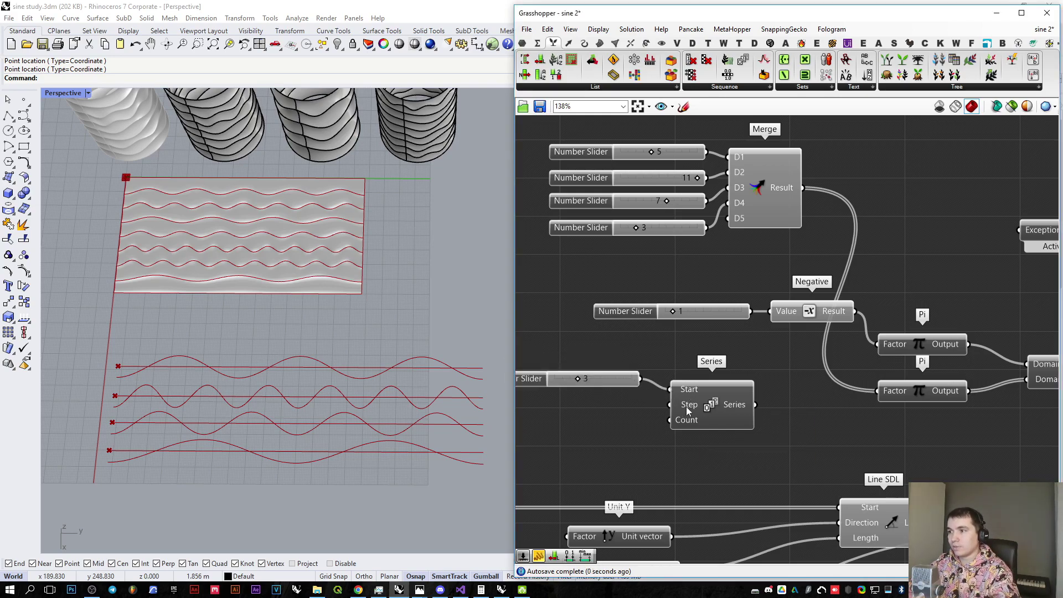
double_click(564, 412)
text(2)
key(Return)
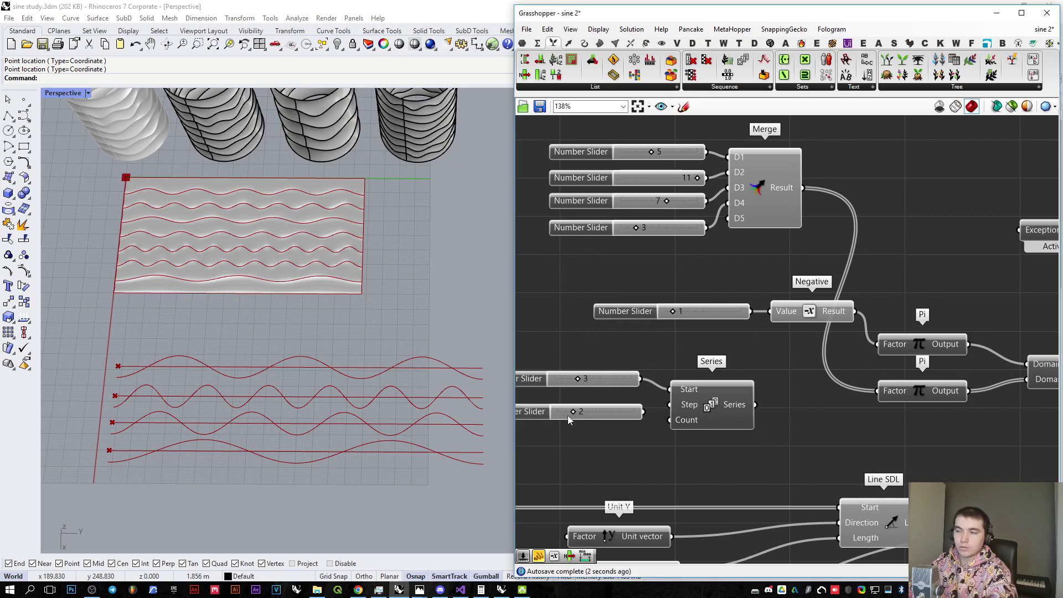
drag(669, 404, 642, 411)
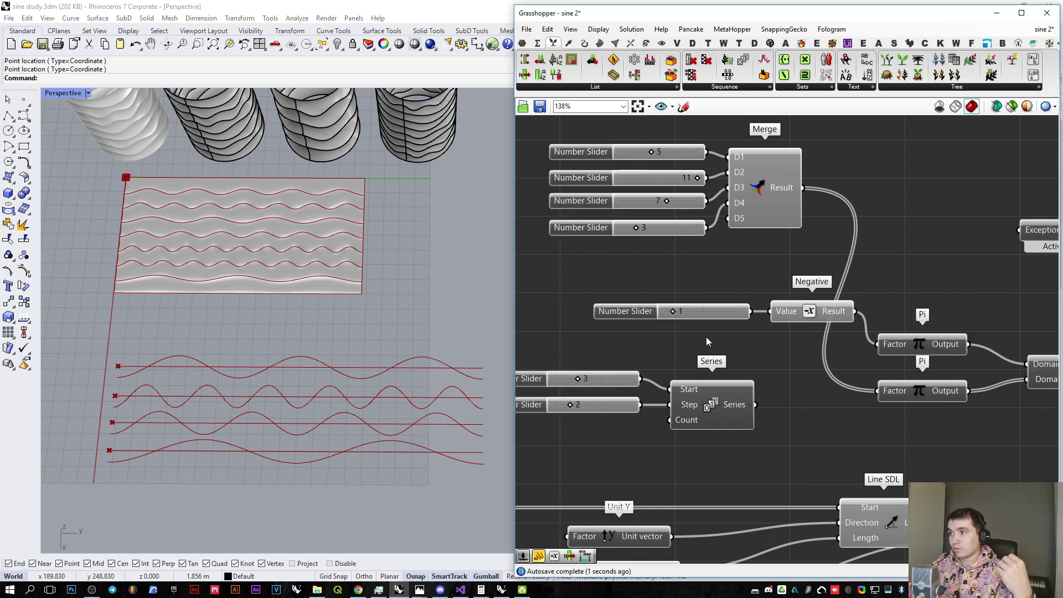
Step: Add a List Length component fed by Line SDL's Line output, wire its Length to the Series Count, and place it below Series
scroll(706, 336, down, 1)
right_drag(706, 337, 693, 273)
right_drag(772, 347, 743, 347)
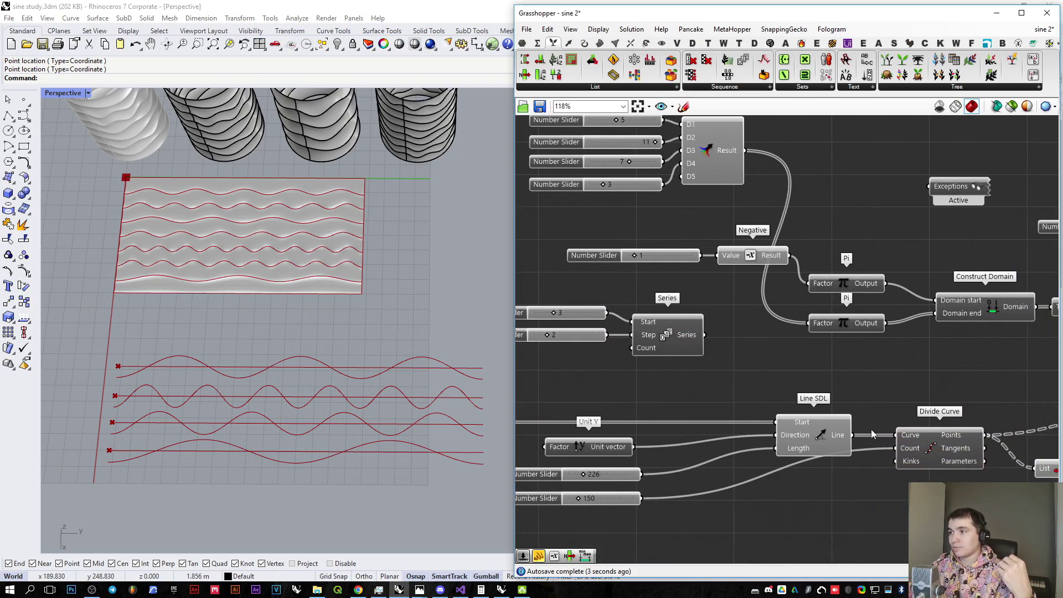
drag(809, 434, 778, 437)
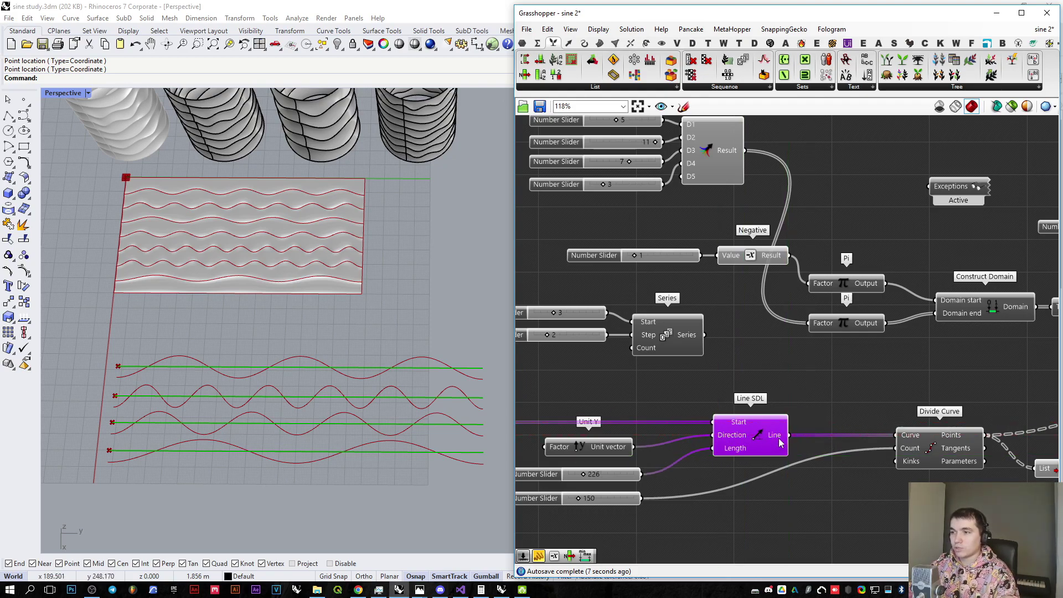
click(604, 86)
drag(554, 135, 796, 437)
drag(874, 397, 634, 363)
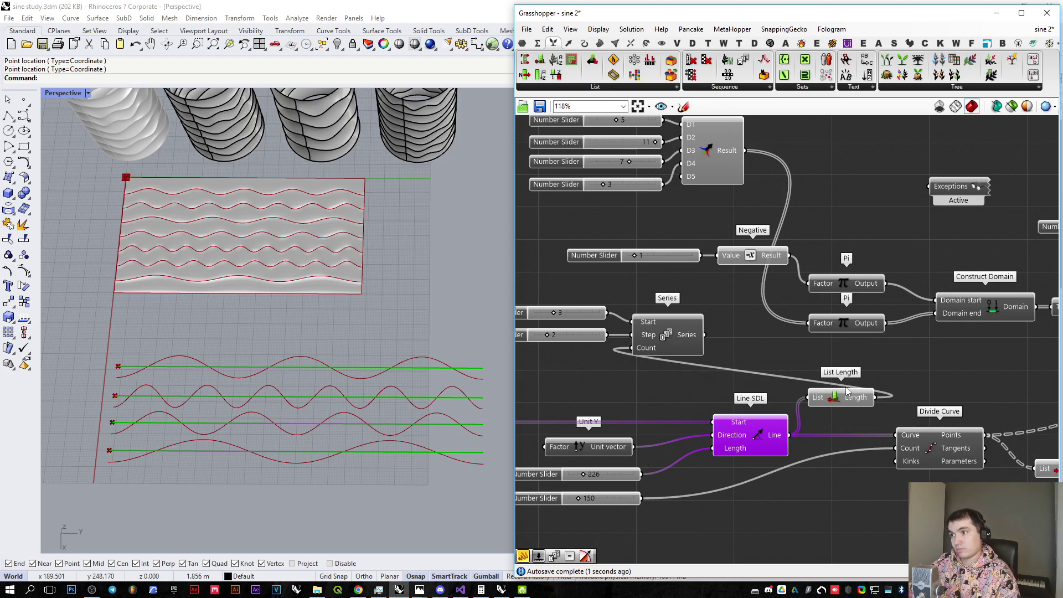
drag(845, 391, 654, 391)
Step: Show the Series output in a new panel and move the panel clear of the Pi component
click(772, 357)
text(//)
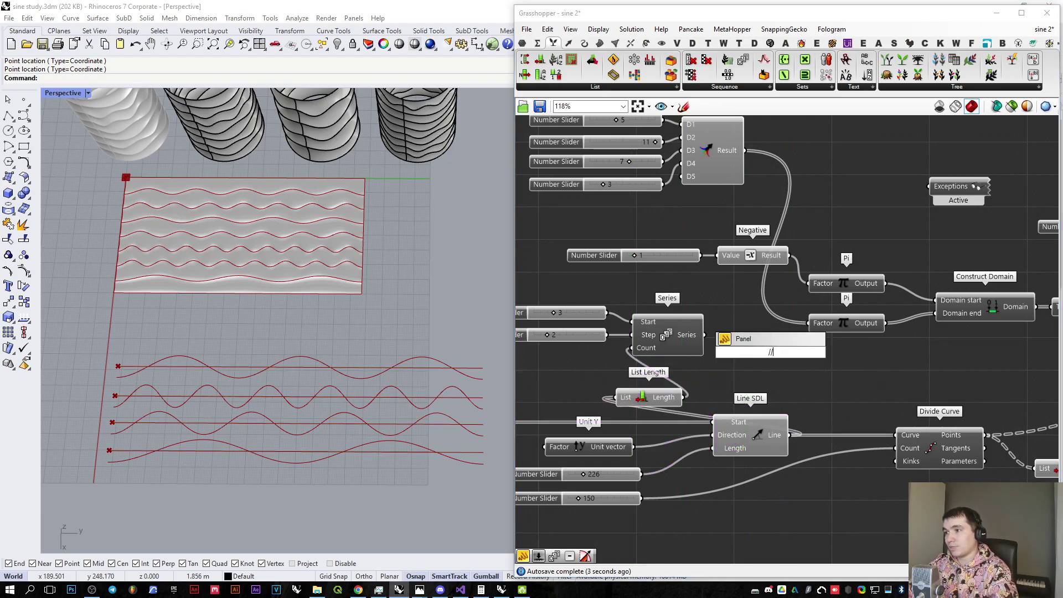
key(Return)
drag(704, 334, 780, 400)
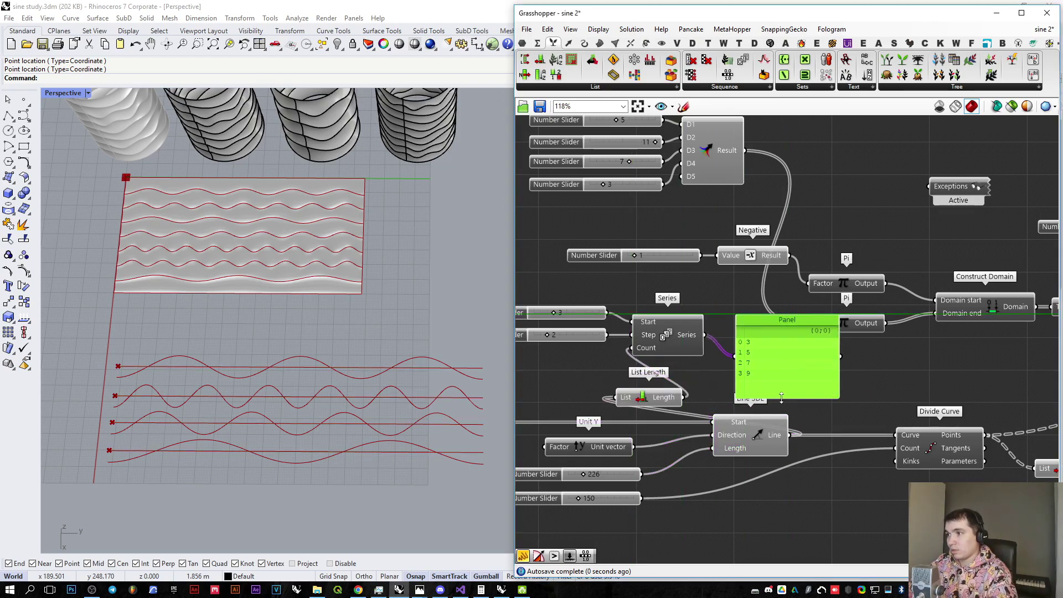
scroll(780, 401, up, 3)
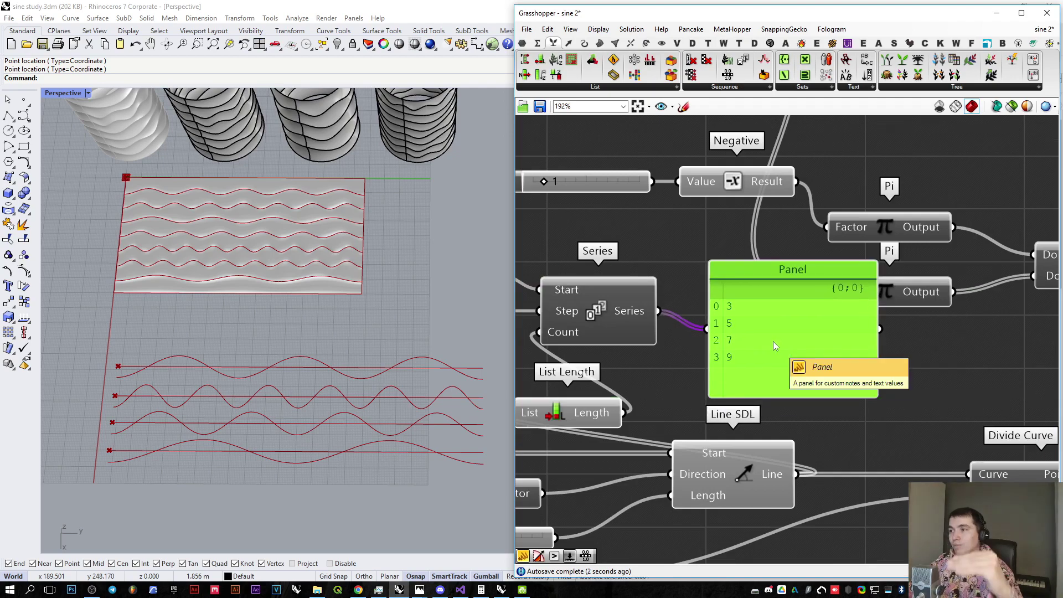
scroll(782, 363, down, 2)
drag(789, 345, 840, 361)
right_drag(788, 332, 817, 364)
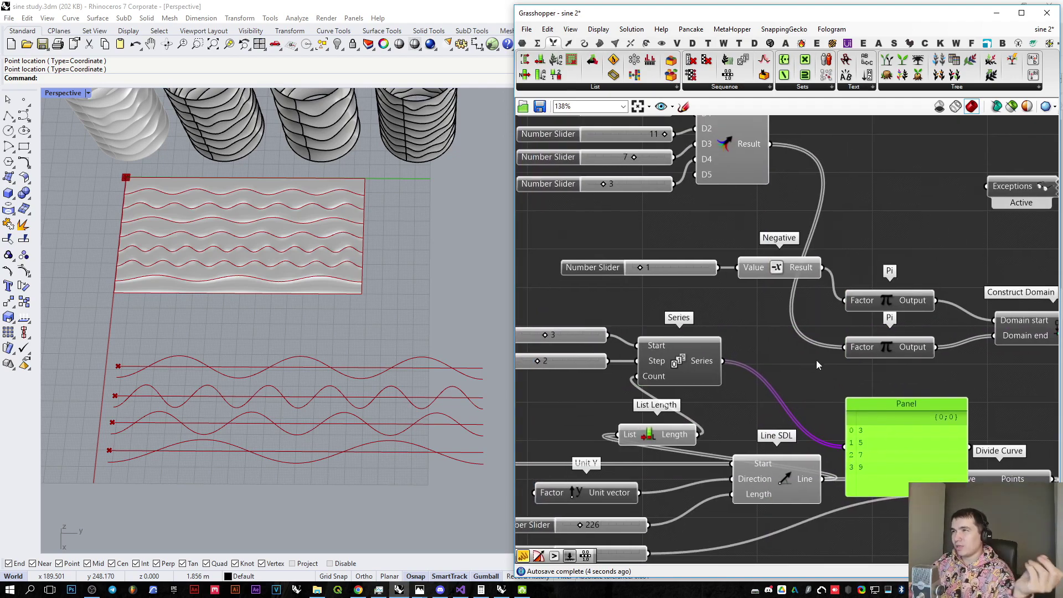
Step: Connect the Series output to the lower Pi's Factor in place of the Merge, and delete the panel, the Merge and its four sliders
drag(843, 351, 723, 361)
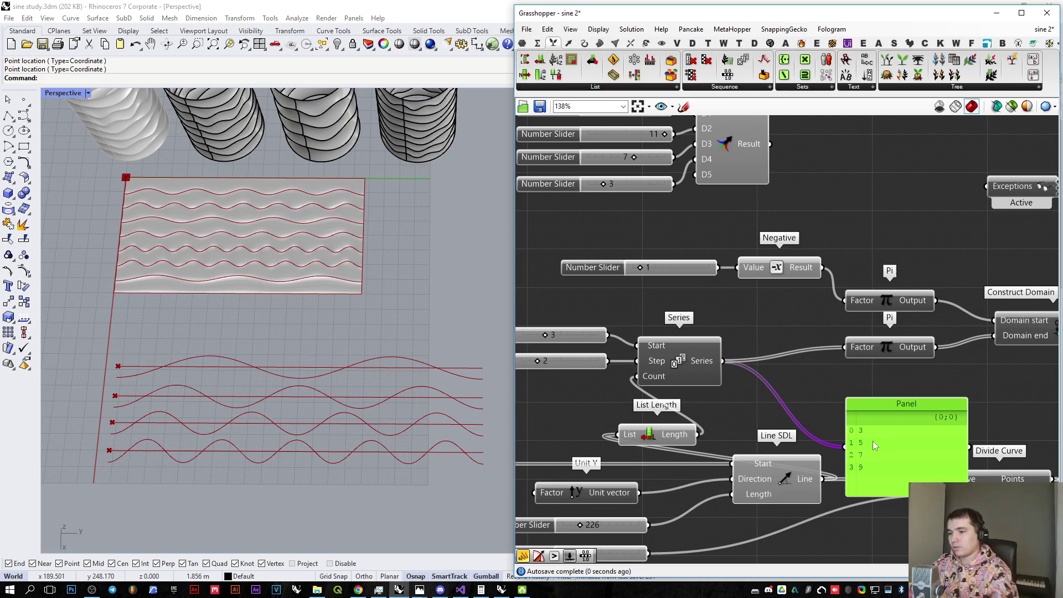
key(Delete)
right_drag(848, 204, 870, 300)
drag(872, 300, 650, 200)
key(Delete)
right_drag(787, 377, 757, 260)
Step: Align the Series component with the lower Pi component and reverse its Series output
click(687, 343)
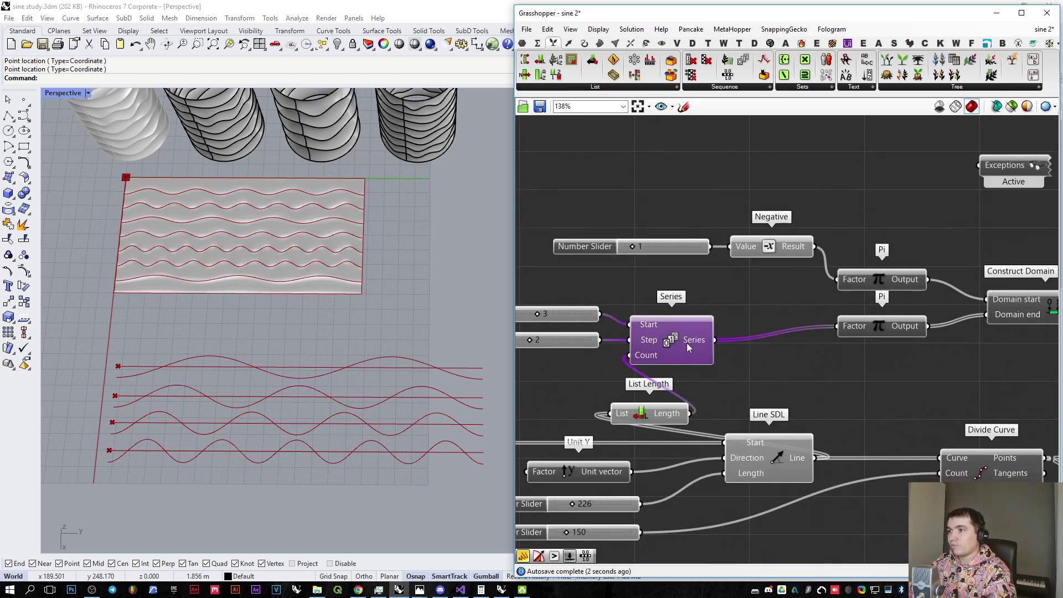
drag(686, 344, 715, 330)
right_click(720, 332)
click(749, 320)
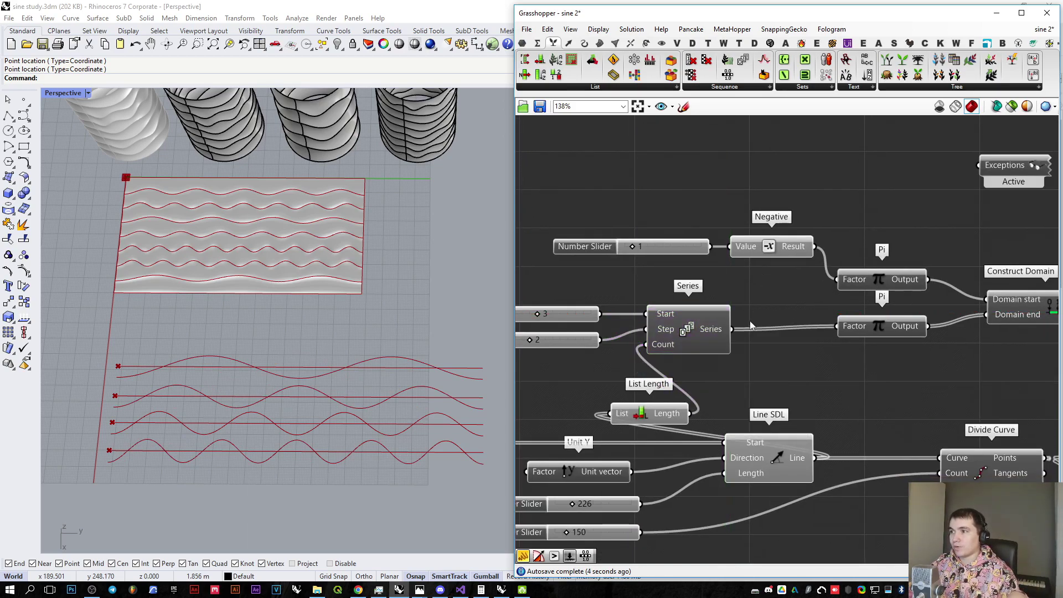
right_click(722, 329)
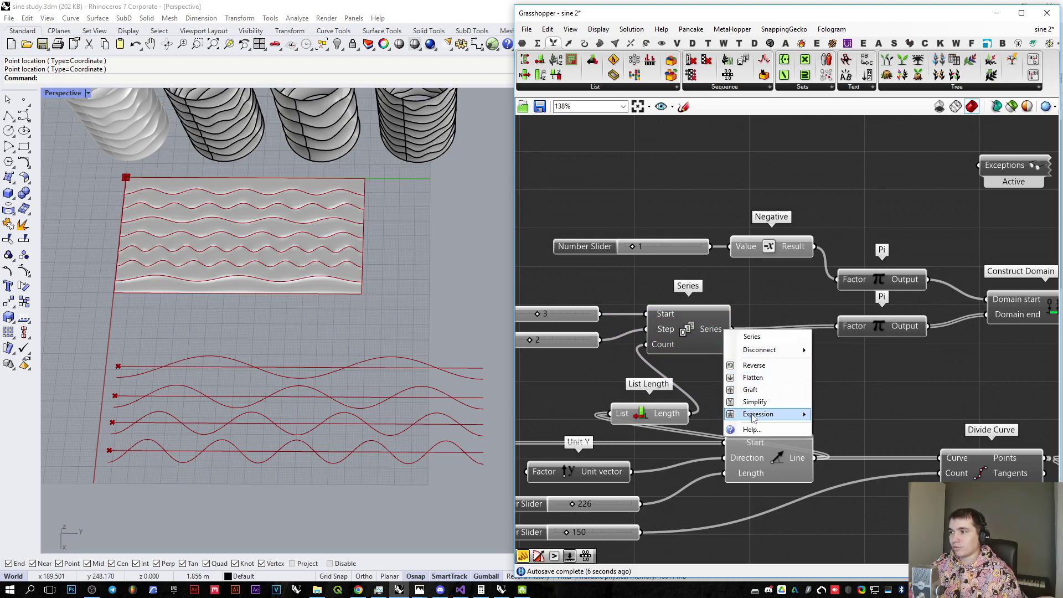
click(760, 365)
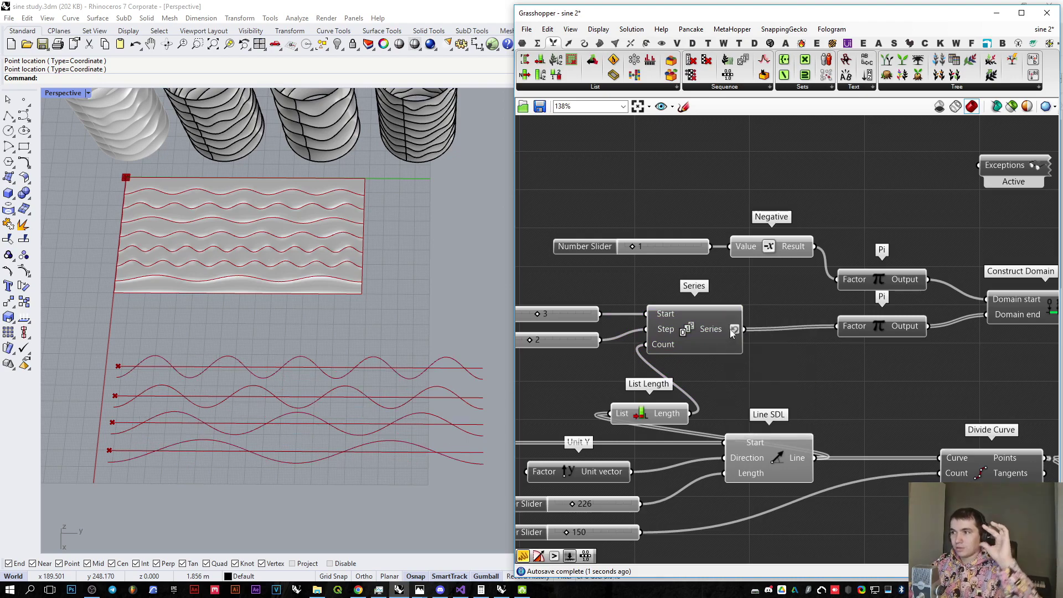
Step: Turn off the reversal on the Series output and show its values in a new panel tall enough for the whole list
right_click(736, 329)
click(759, 365)
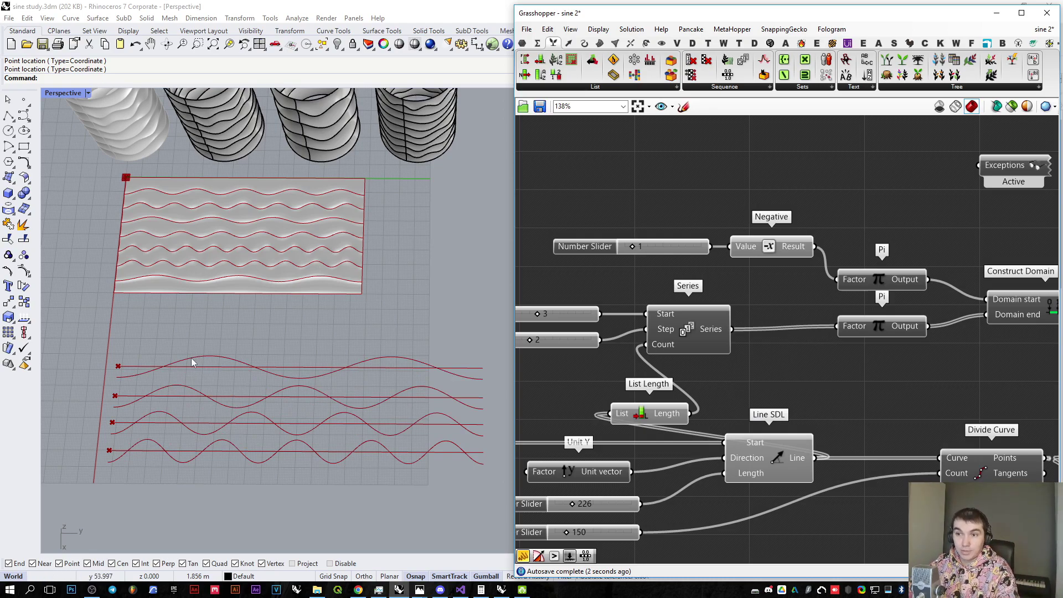
double_click(800, 363)
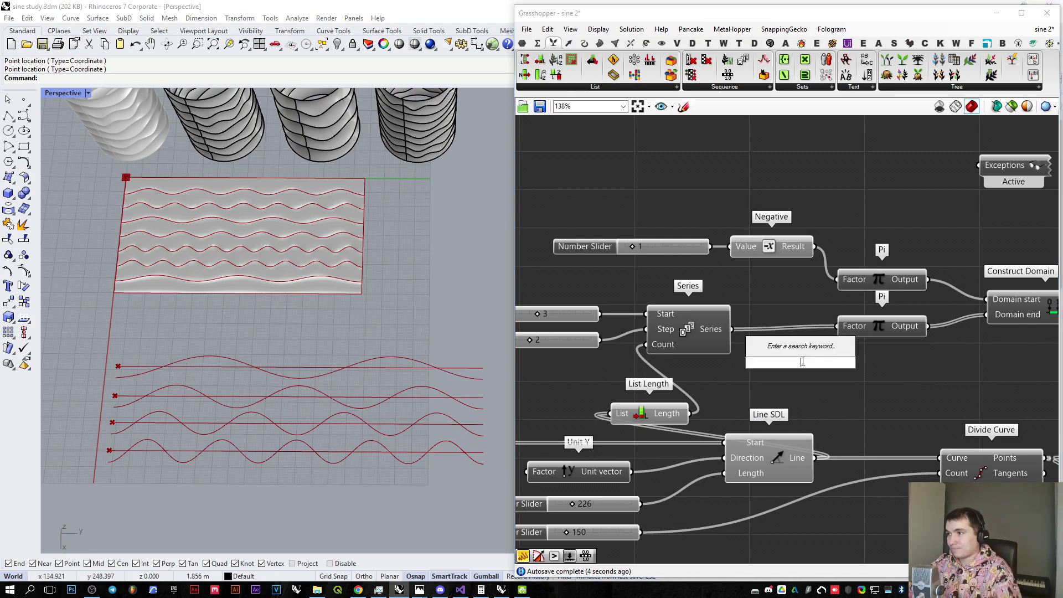
text(panel)
key(Return)
drag(732, 329, 772, 345)
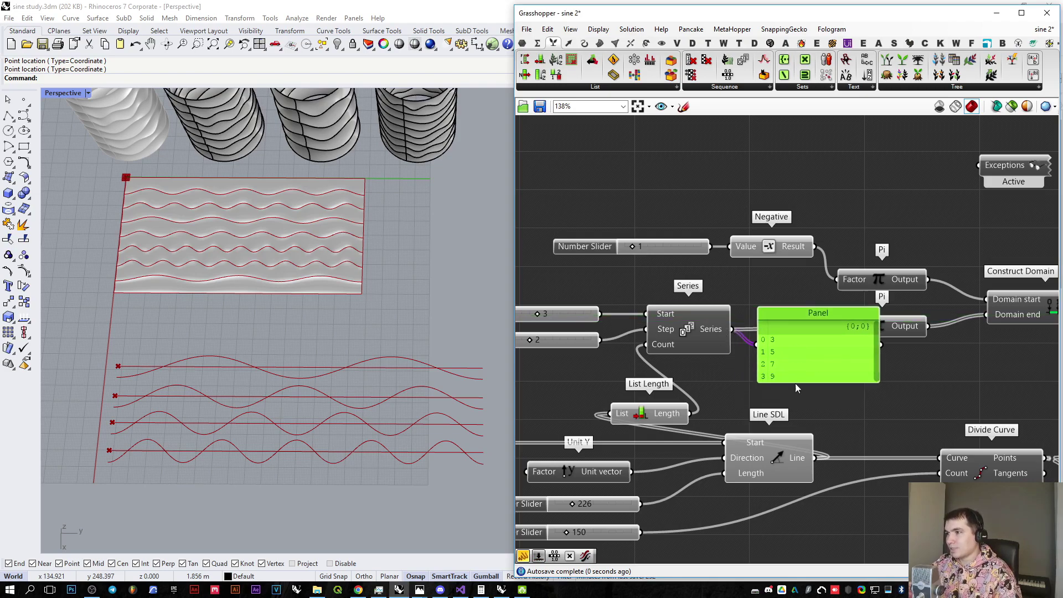
drag(793, 383, 792, 401)
Step: Annotate the screen with a red arrow from panel item 0 to the first curve, number the curves 0 to 3, and dismiss the markup
key(ctrl+Print)
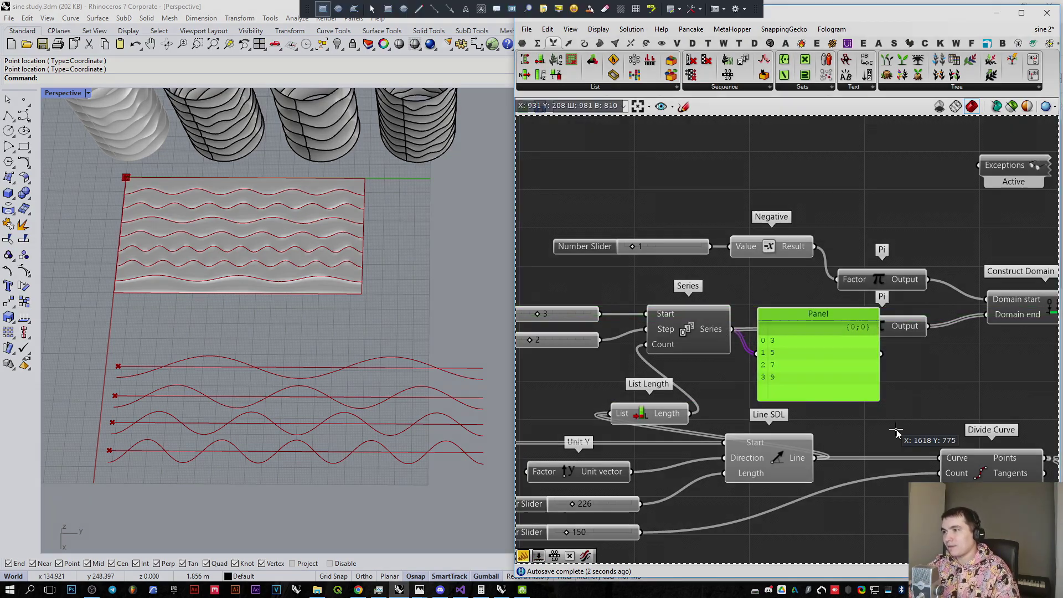
click(419, 9)
click(783, 353)
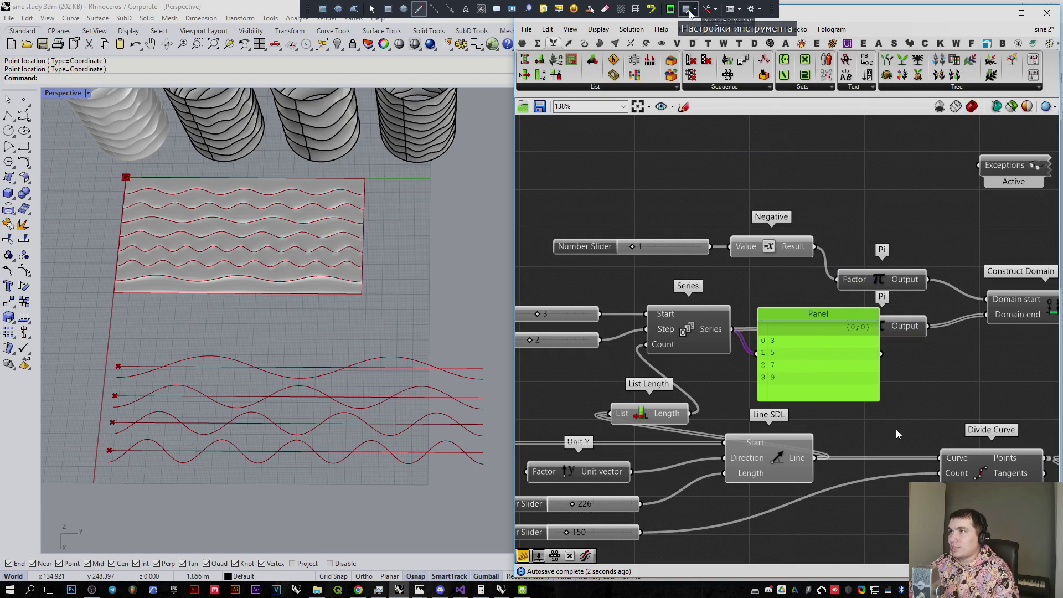
click(630, 376)
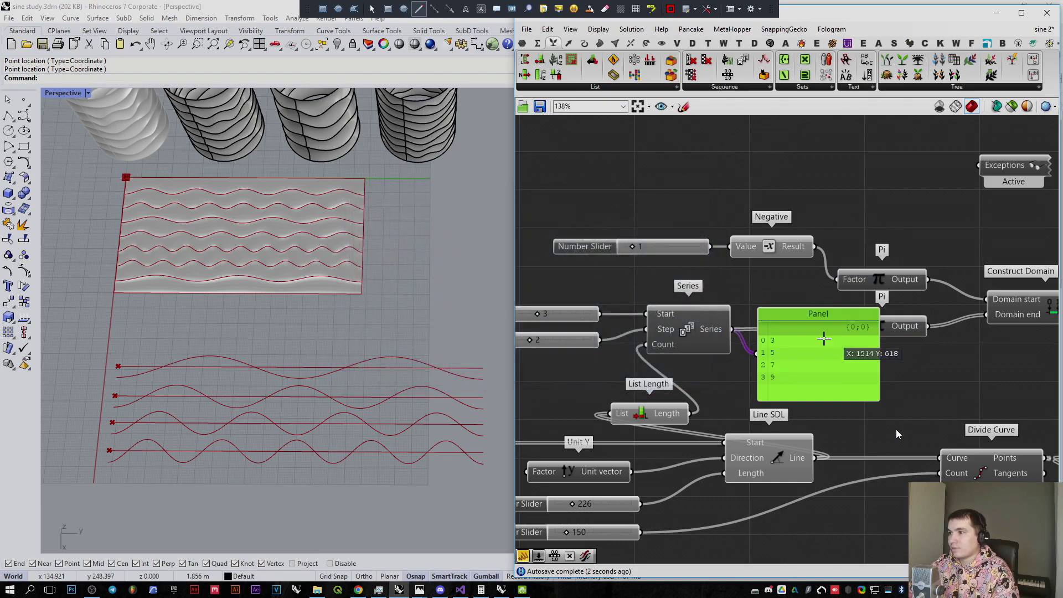
mouse_move(754, 337)
mouse_down()
mouse_move(781, 343)
mouse_move(518, 265)
mouse_move(414, 341)
mouse_move(409, 360)
mouse_move(426, 354)
mouse_up()
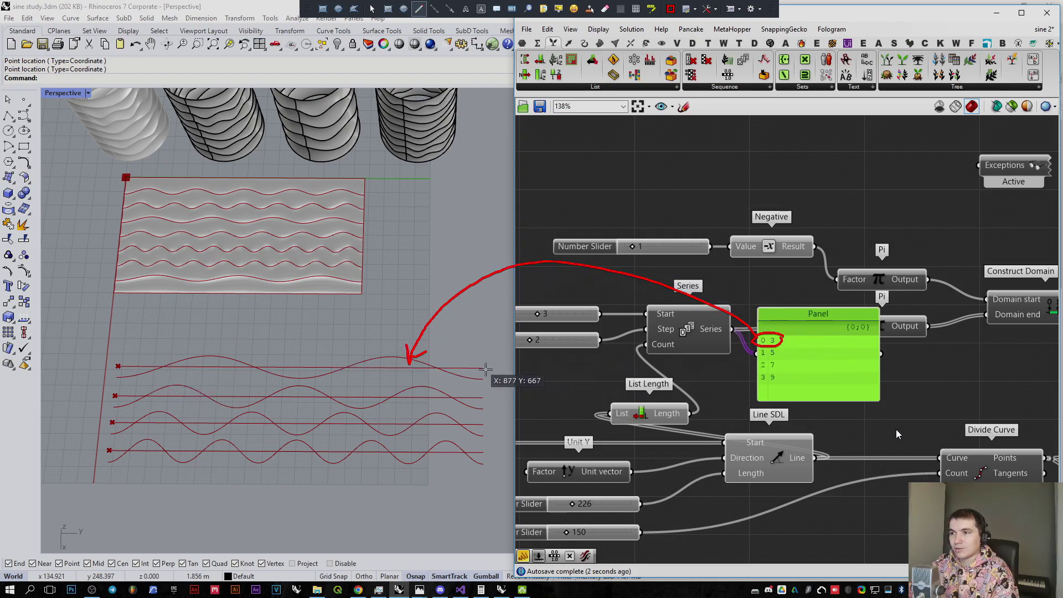
drag(457, 343, 464, 340)
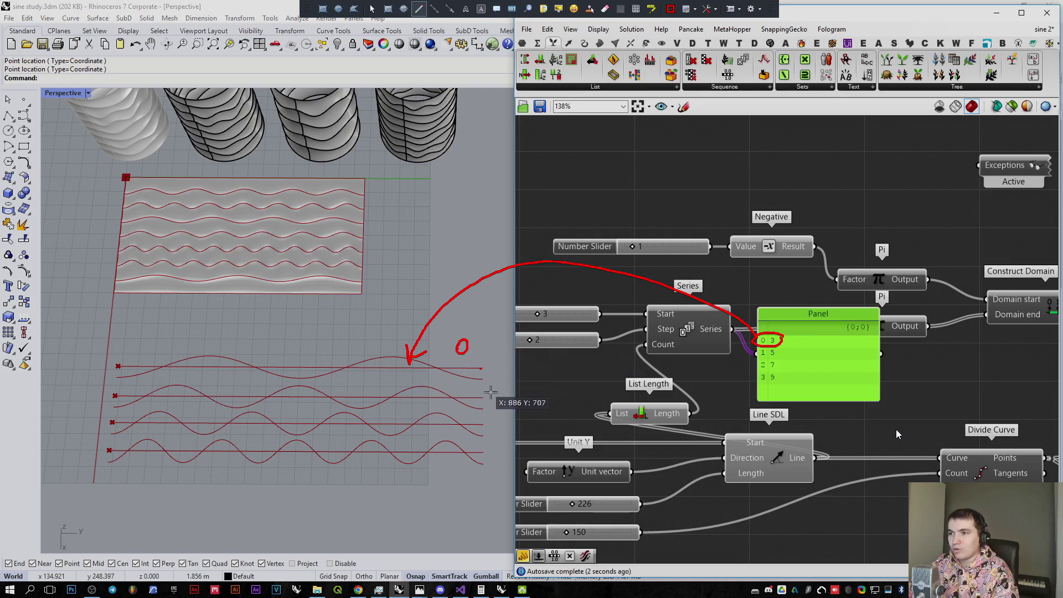
mouse_move(488, 392)
mouse_down()
mouse_move(502, 403)
mouse_move(501, 434)
mouse_move(485, 475)
mouse_up()
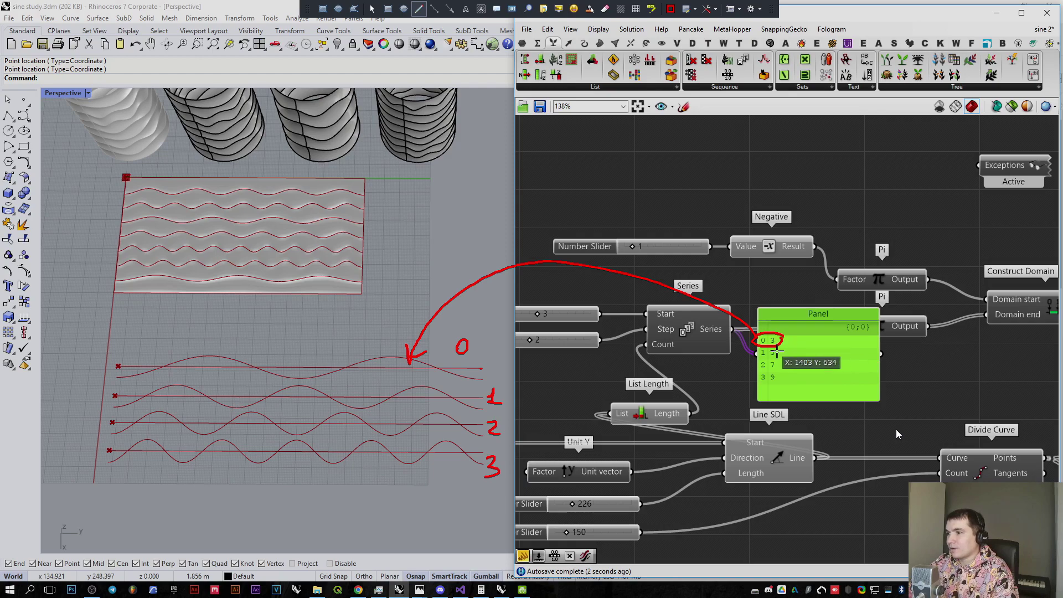
key(Escape)
Step: Show Line SDL's Line output in a copy of the panel and mark with red screen arrows how Series values match the lines
alt+drag(795, 353, 814, 458)
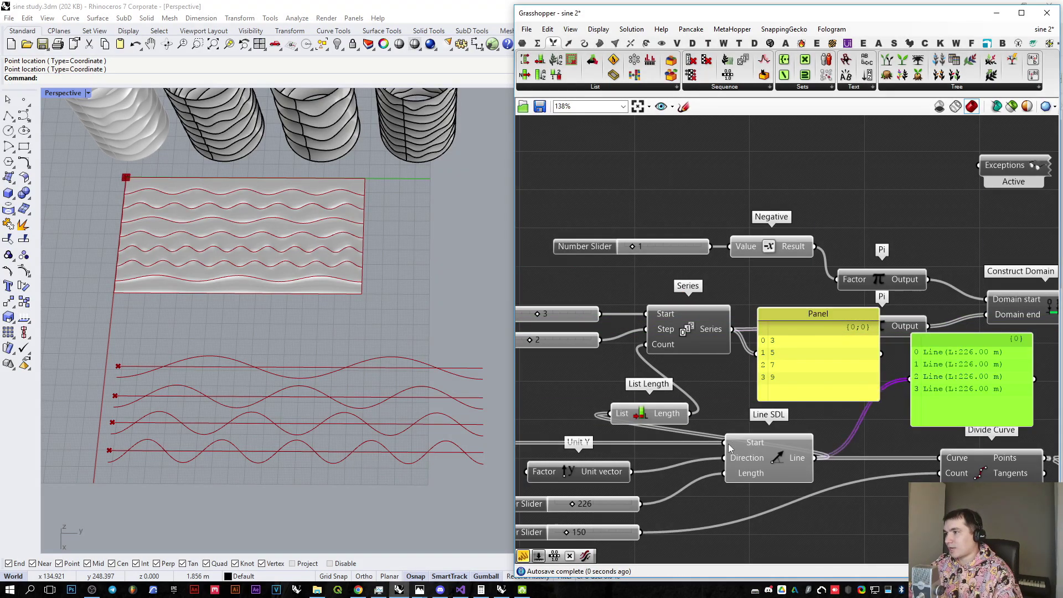
click(875, 489)
key(ctrl+Print)
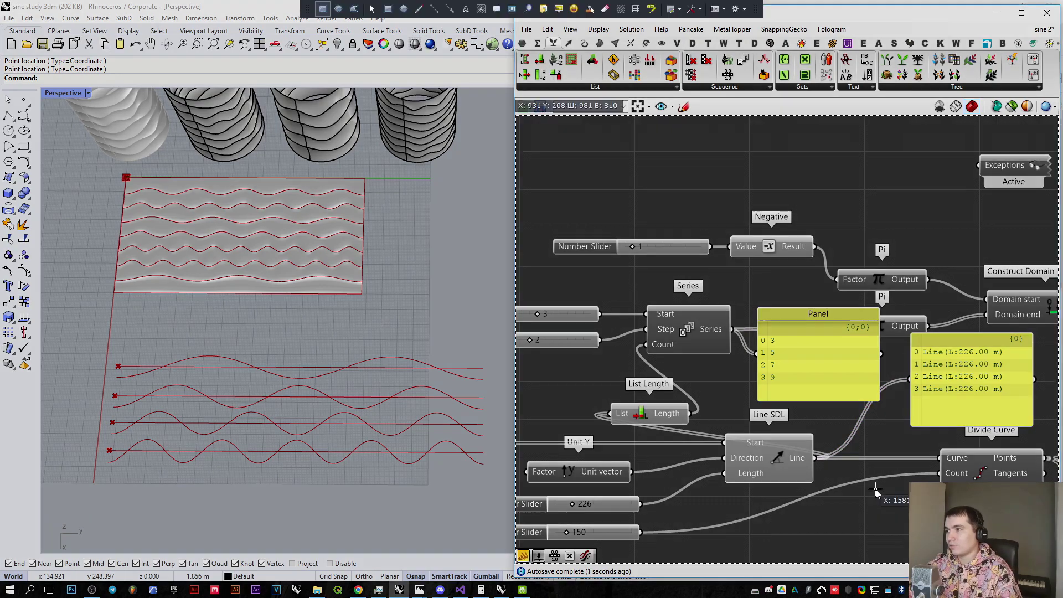
click(418, 10)
mouse_move(782, 340)
mouse_down()
mouse_move(910, 352)
mouse_move(792, 354)
mouse_move(910, 364)
mouse_up()
drag(782, 365, 905, 377)
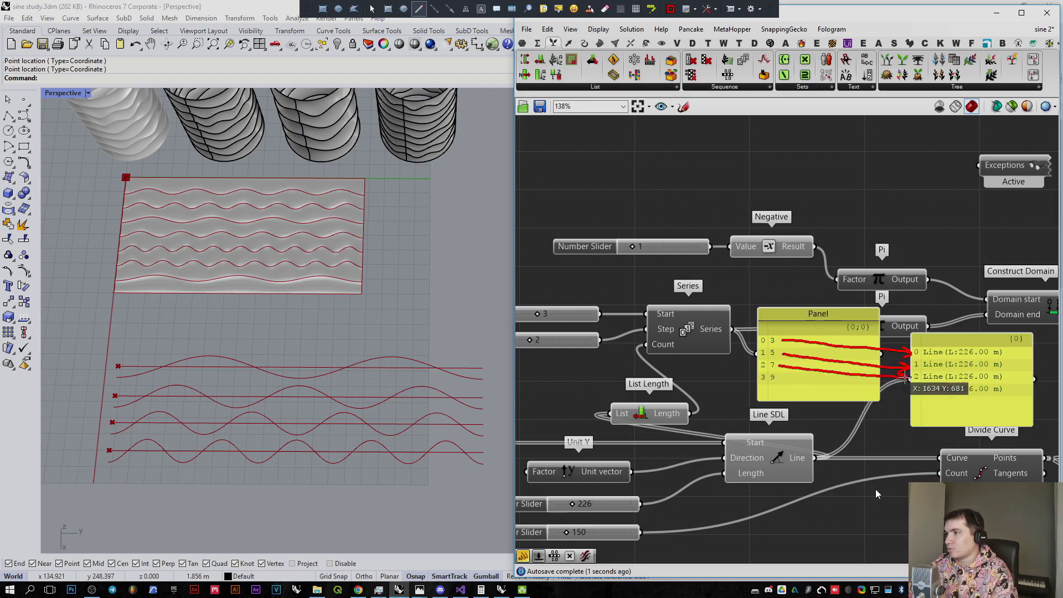
drag(782, 377, 910, 388)
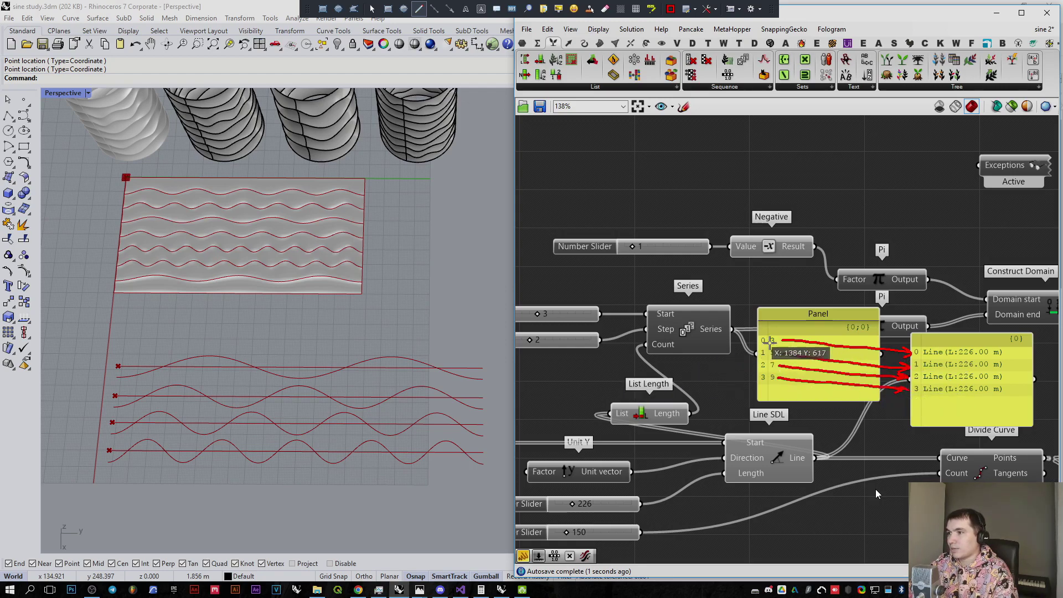
mouse_move(766, 340)
mouse_down()
mouse_move(502, 326)
mouse_move(451, 357)
mouse_move(692, 409)
mouse_move(910, 357)
mouse_up()
click(480, 368)
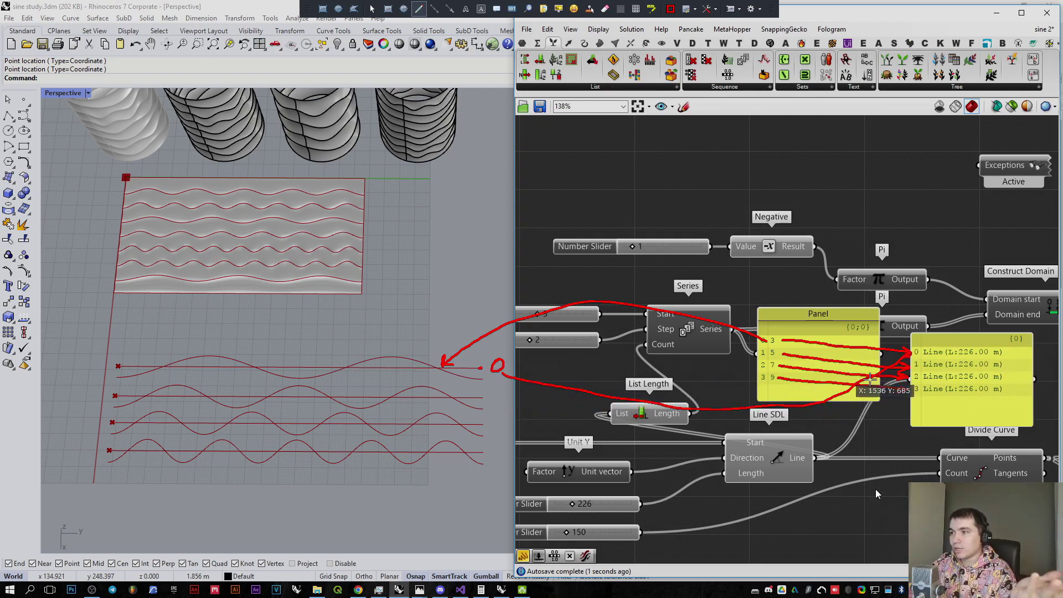
drag(850, 379, 908, 389)
mouse_move(763, 354)
mouse_down()
mouse_move(559, 365)
mouse_move(465, 393)
mouse_up()
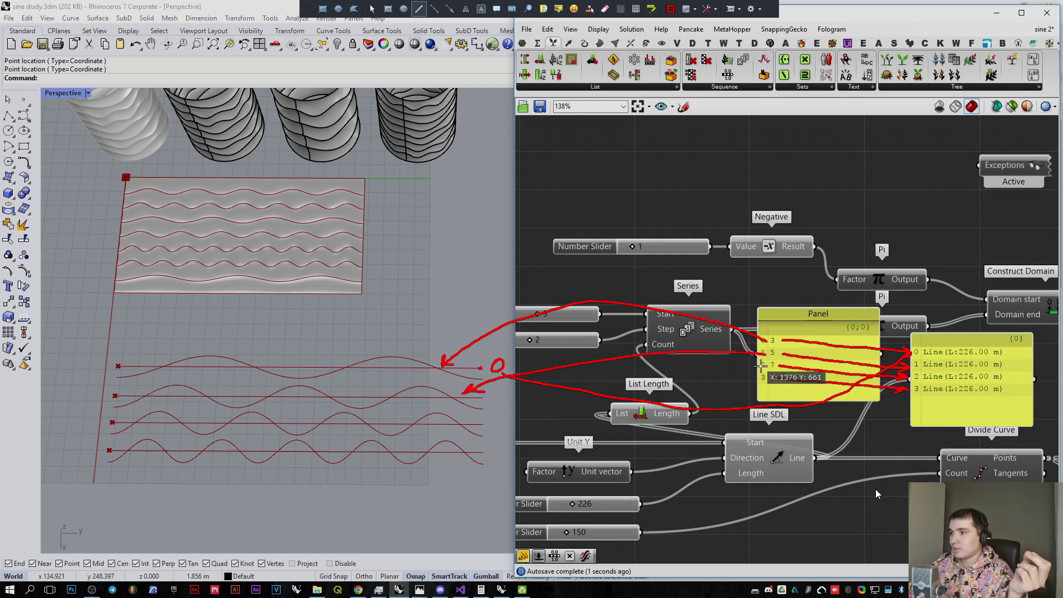
mouse_move(769, 378)
mouse_down()
mouse_move(494, 420)
mouse_move(482, 445)
mouse_move(492, 448)
mouse_up()
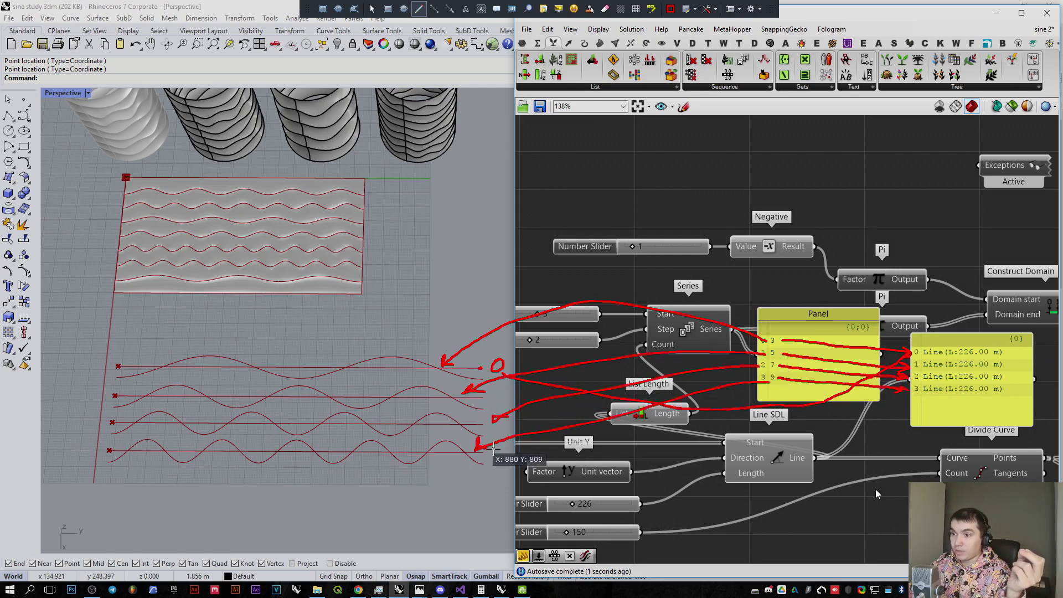
key(Escape)
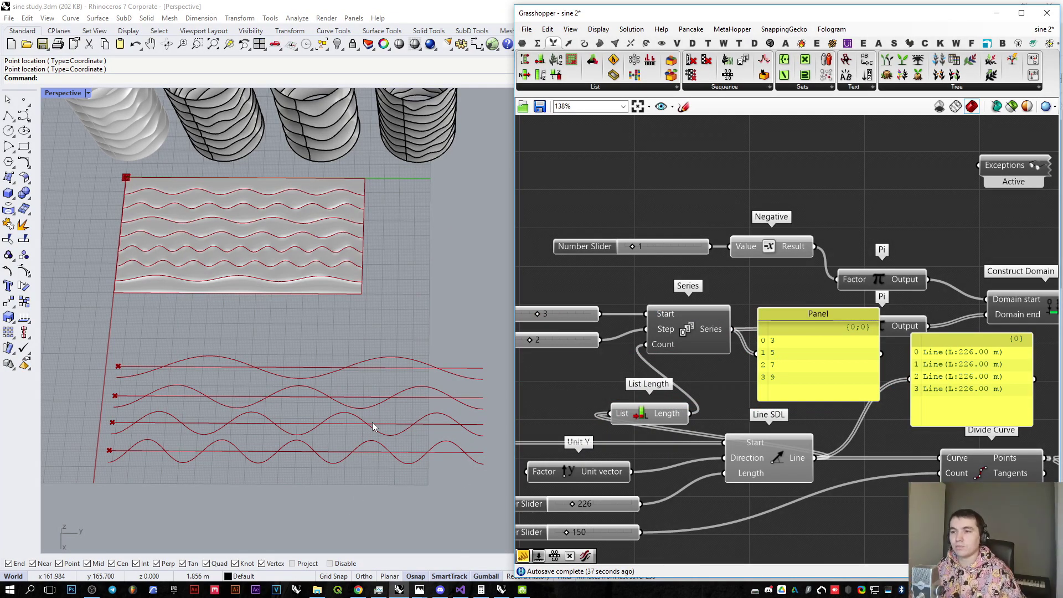
Step: Delete the Series values panel and the Line SDL panel
click(802, 339)
key(Delete)
click(1001, 411)
key(Delete)
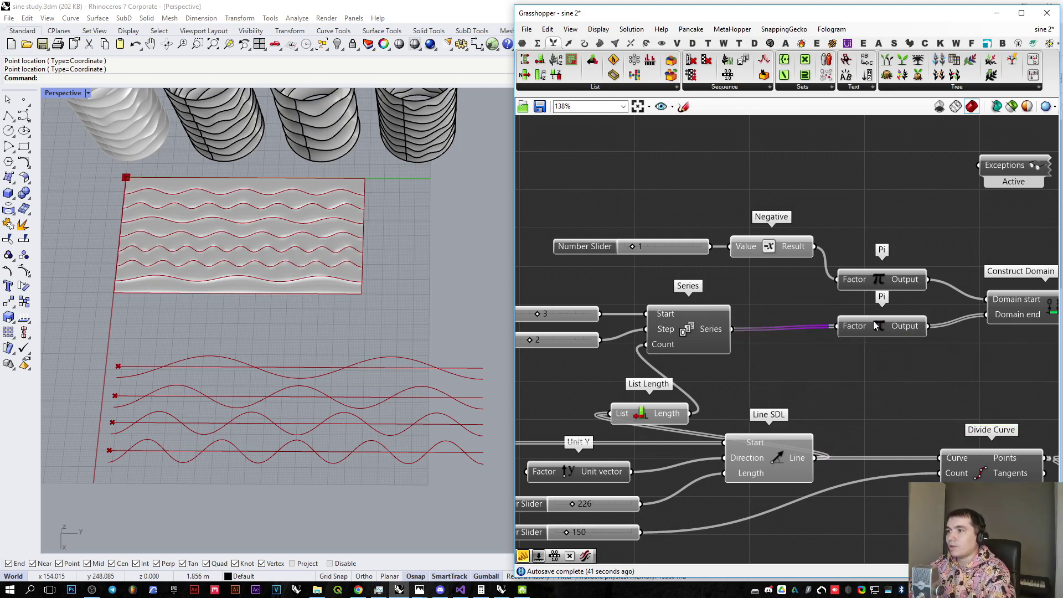
Step: Make room before the lower Pi, add a Jitter component, and connect the Series output to its List input
drag(872, 320, 898, 323)
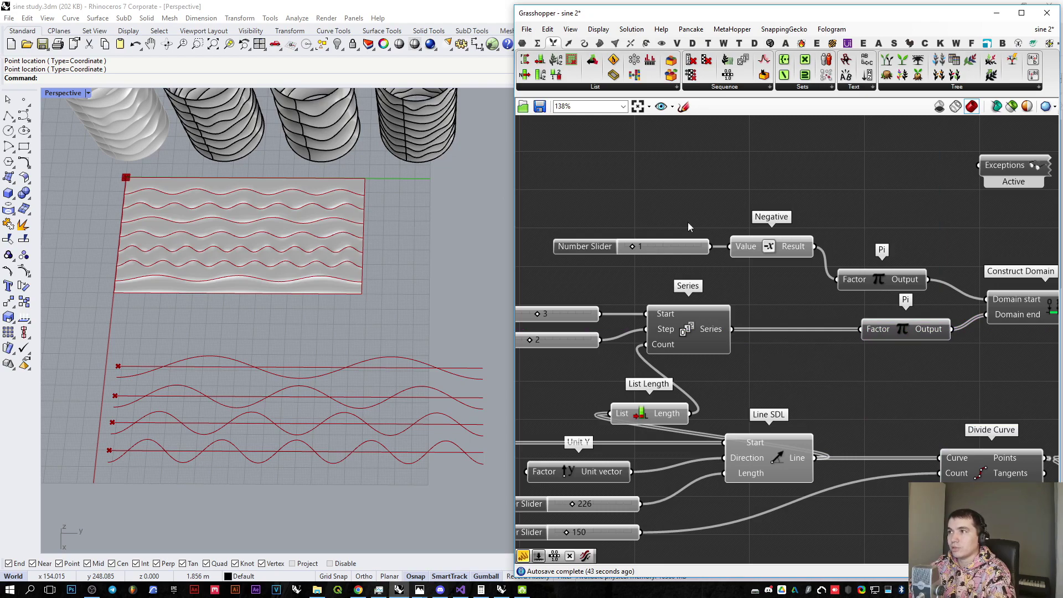
click(757, 86)
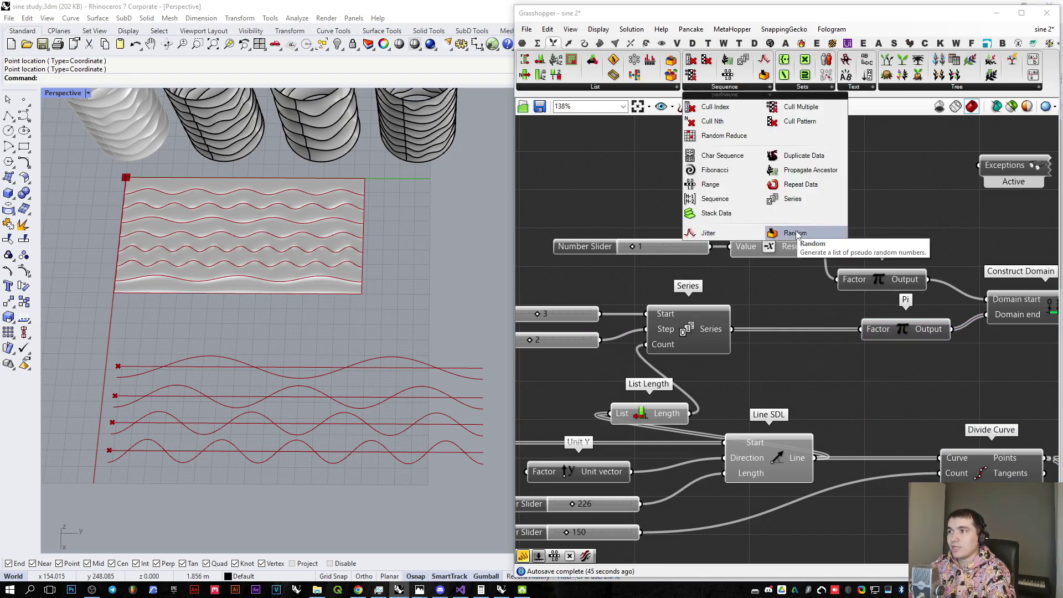
click(711, 234)
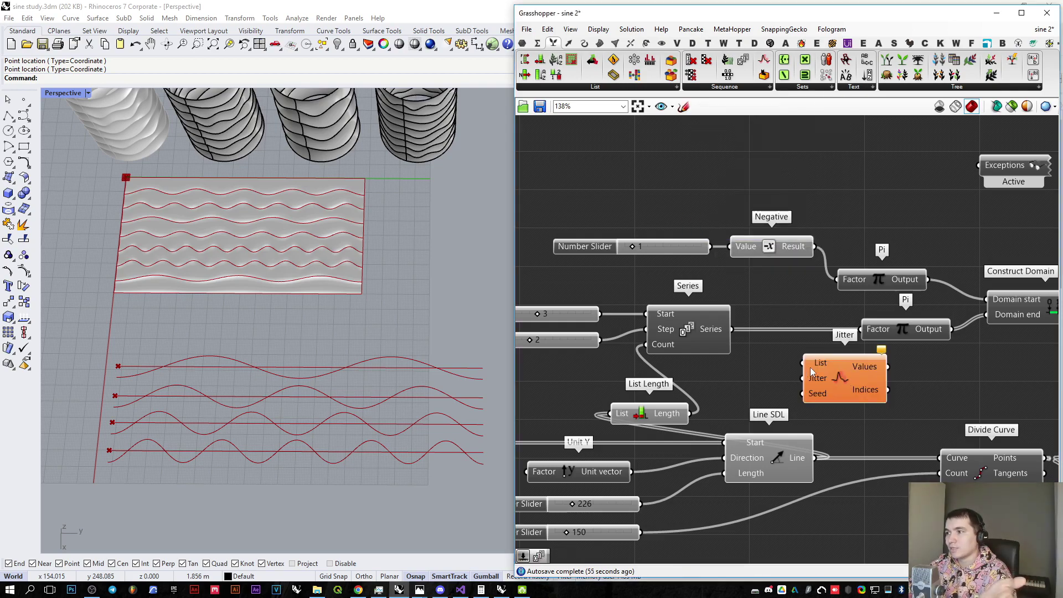
click(842, 380)
drag(842, 380, 834, 382)
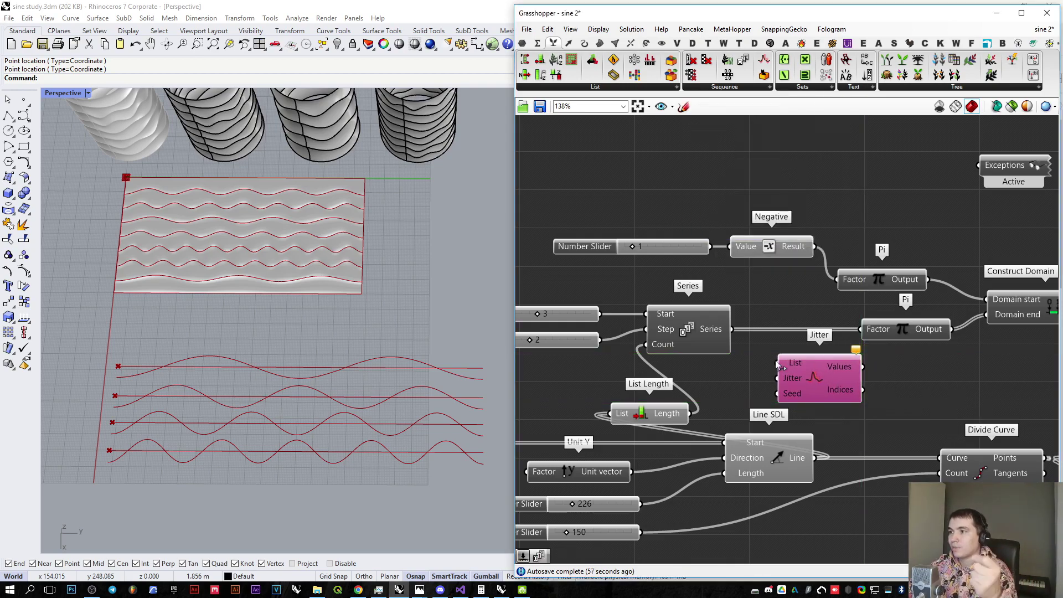
mouse_move(778, 363)
mouse_down()
mouse_move(731, 329)
mouse_move(787, 358)
mouse_up()
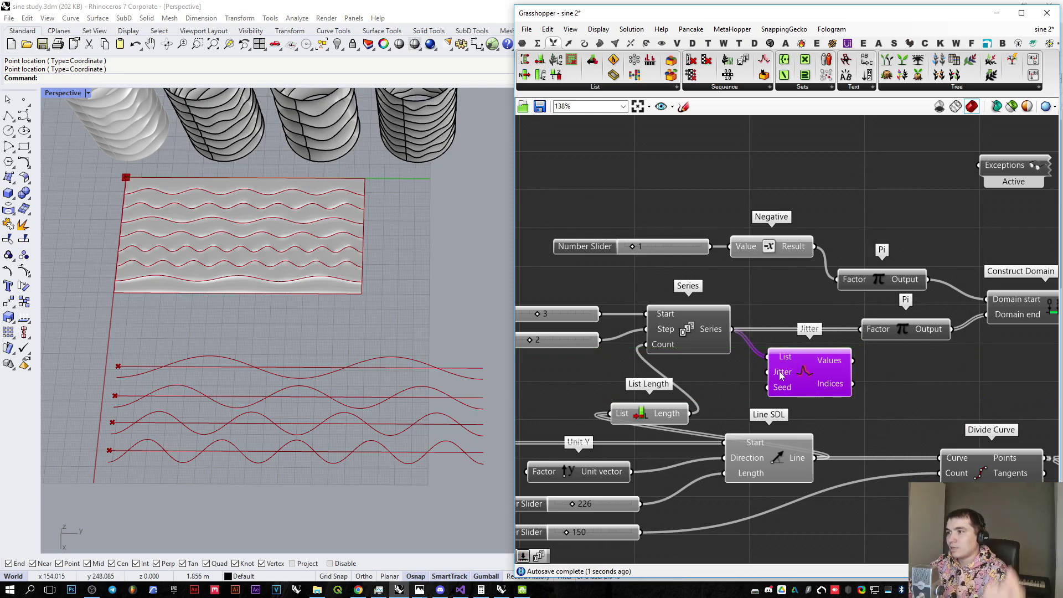
Step: Add a number slider set to 1.000 and connect it to the Jitter component's Jitter input
mouse_move(781, 375)
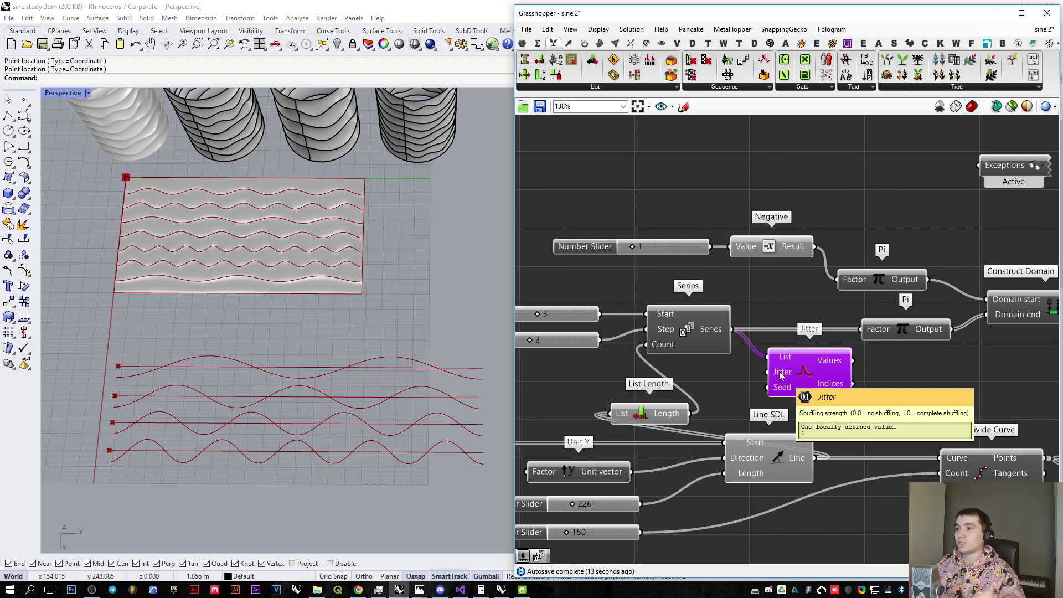
double_click(565, 376)
text(1.)
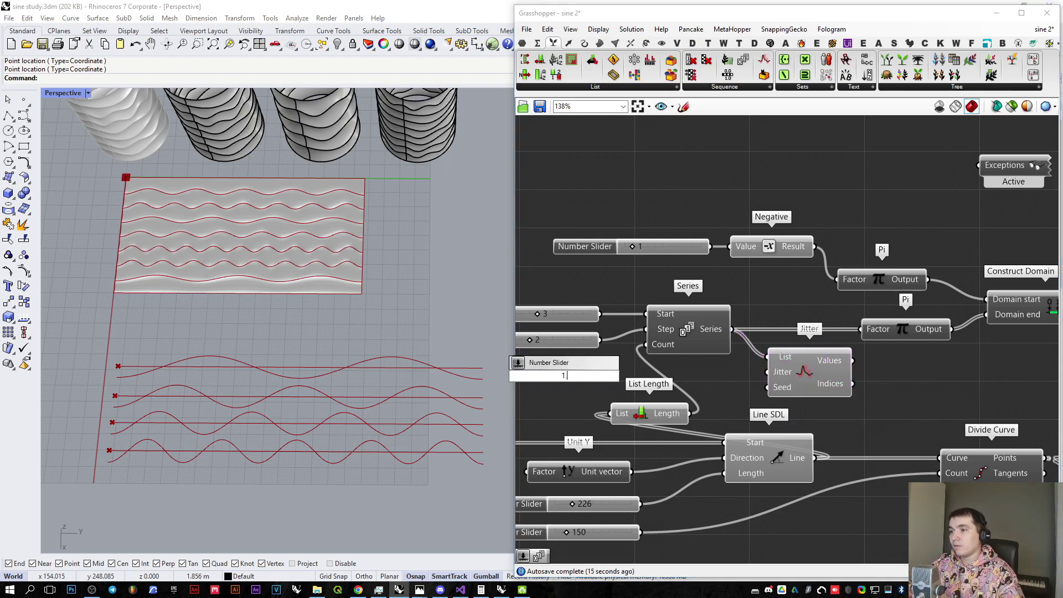
text(000)
key(Return)
drag(766, 373, 555, 369)
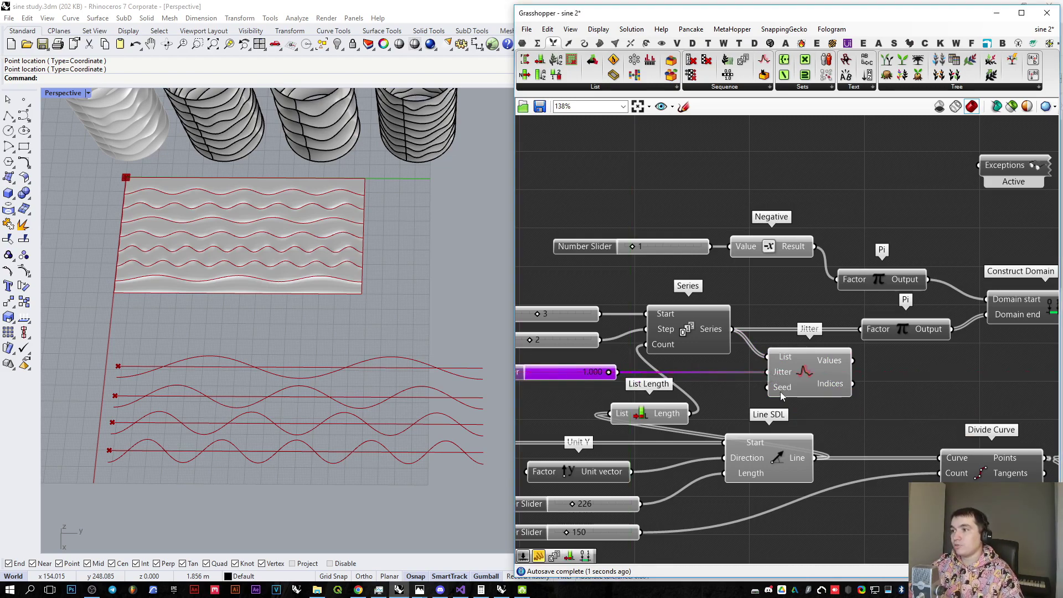
right_drag(712, 409, 804, 401)
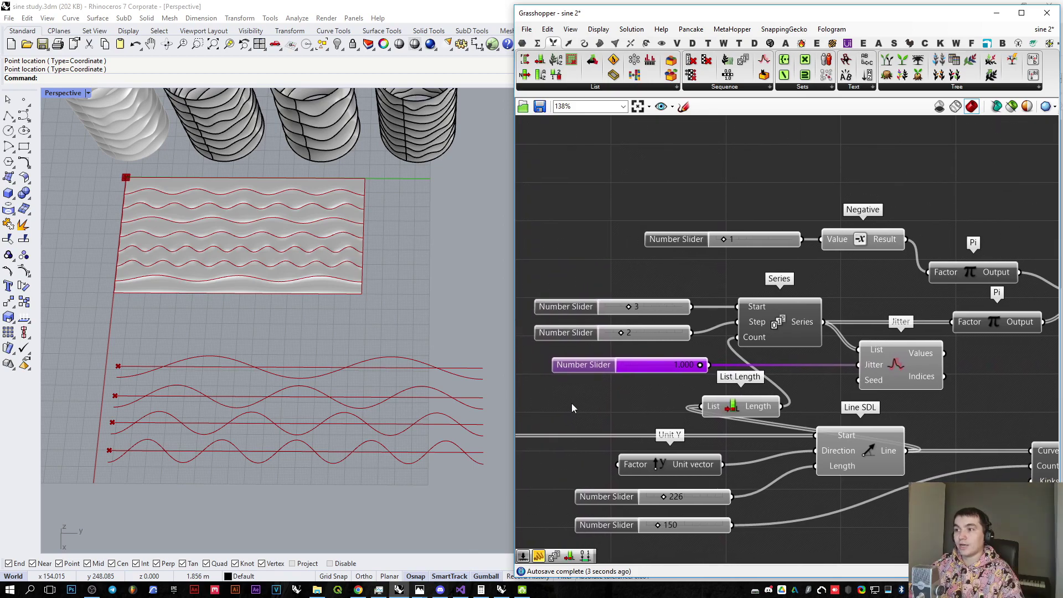
double_click(573, 401)
click(622, 422)
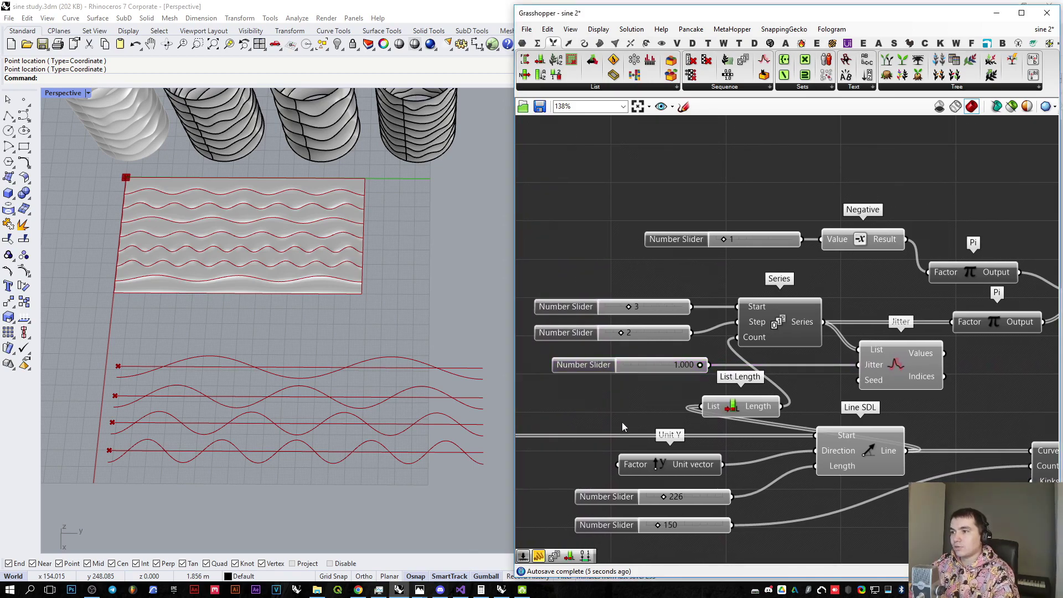
right_drag(727, 429, 707, 432)
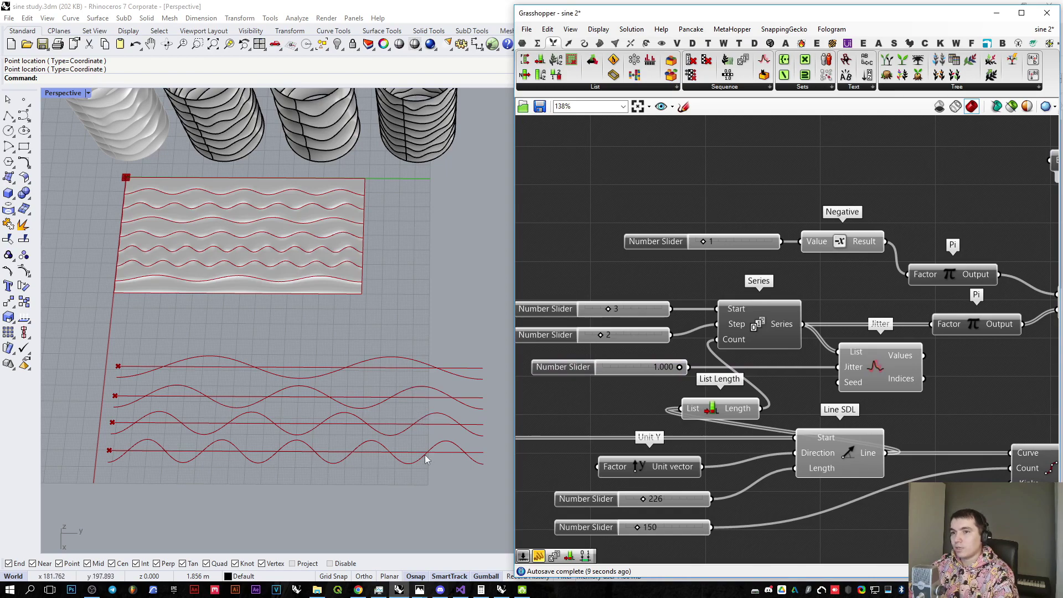
mouse_move(795, 327)
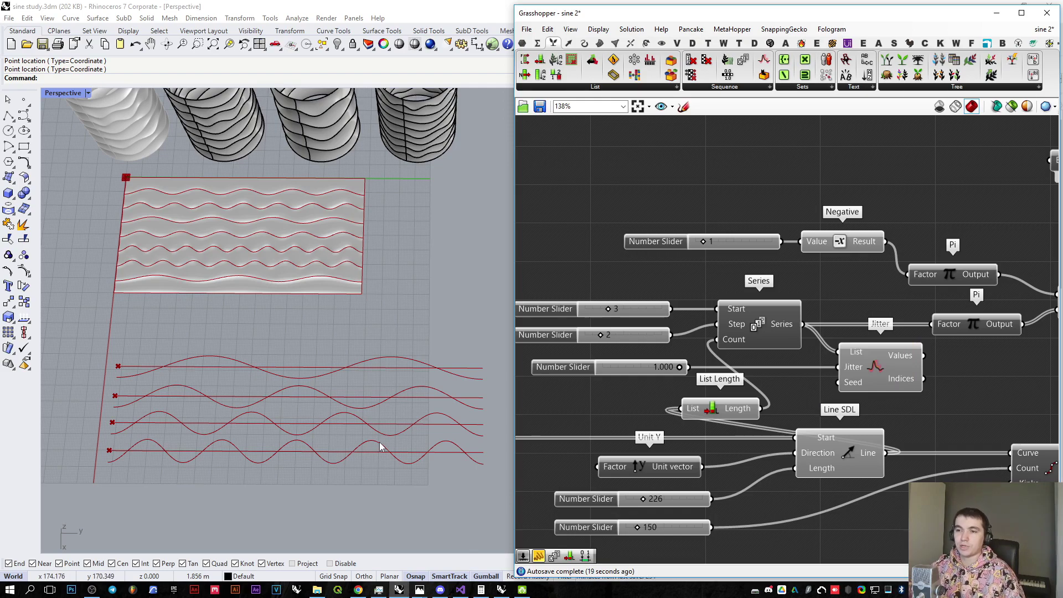
Step: Add an integer number slider, set it to 0, and connect it to the Jitter component's Seed input
right_drag(548, 403, 624, 399)
double_click(623, 399)
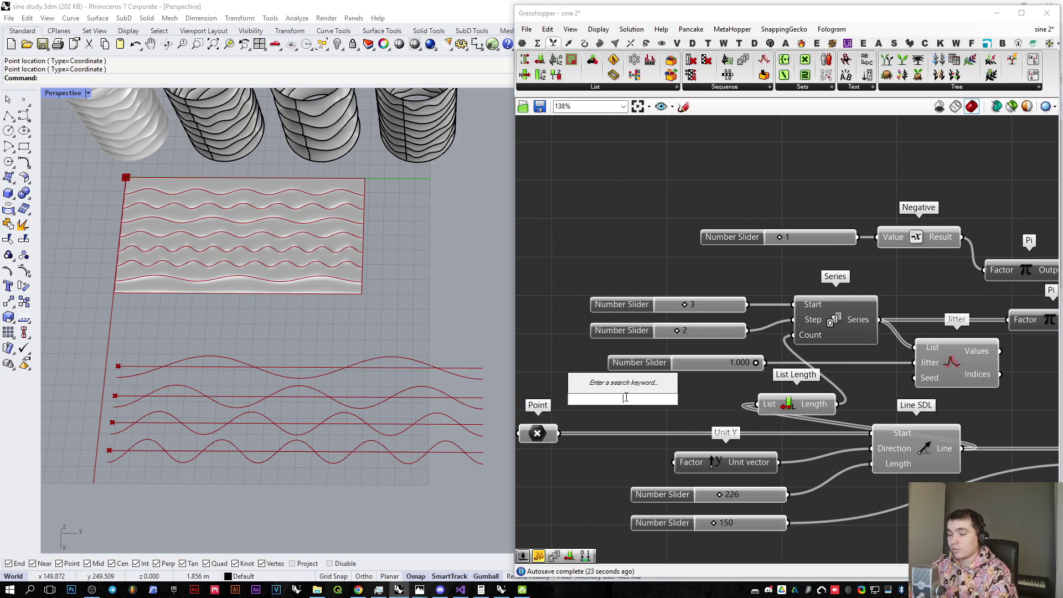
text(25)
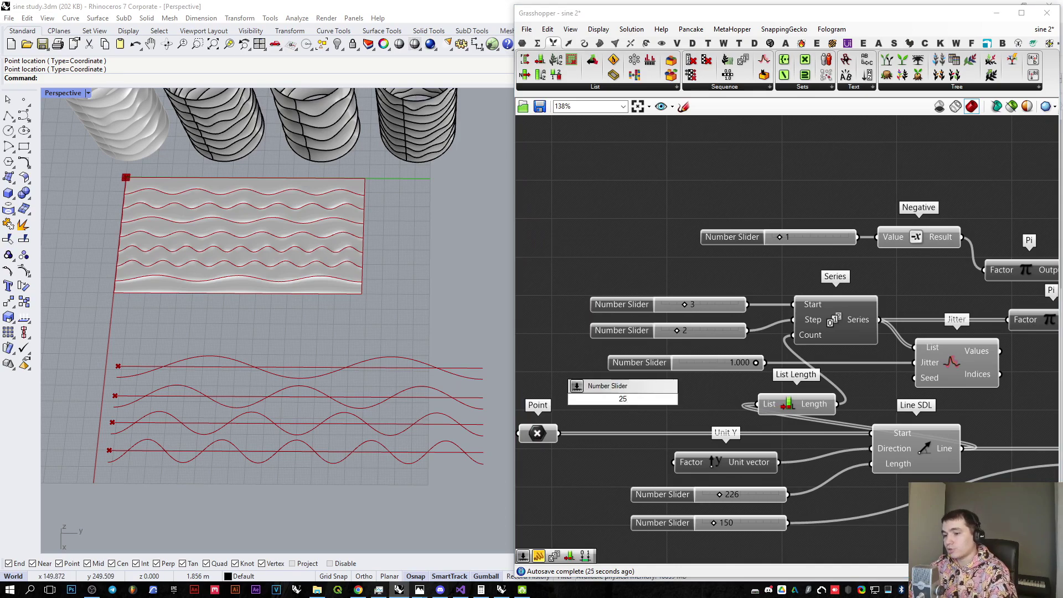
key(Return)
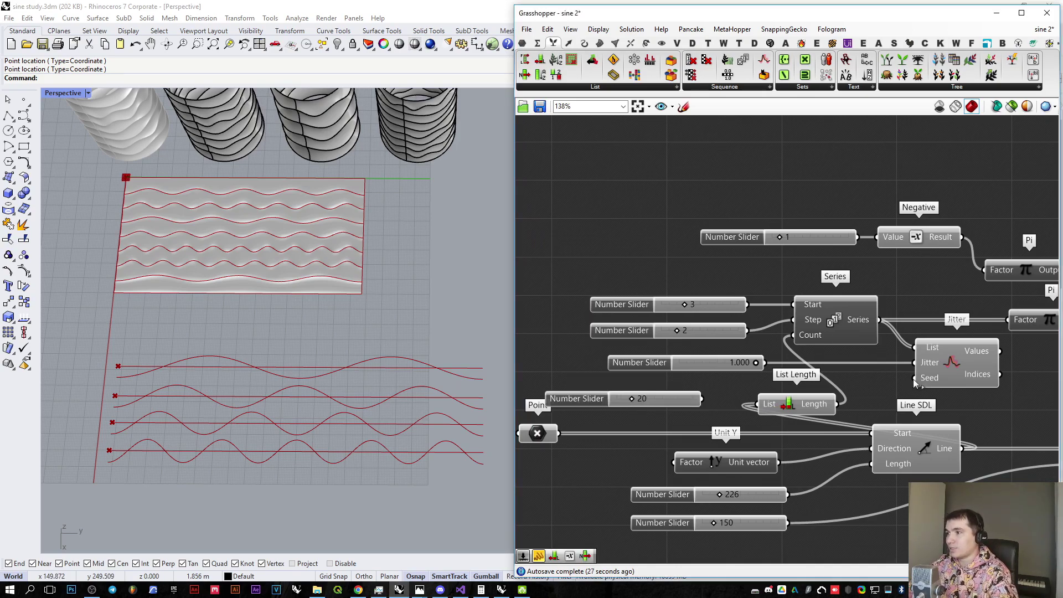
drag(631, 399, 613, 399)
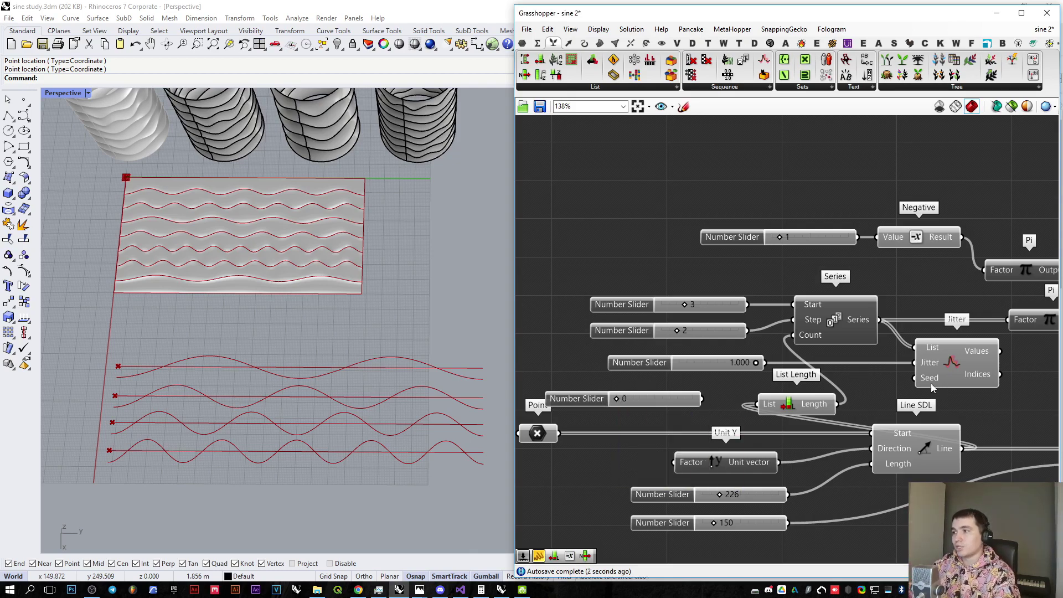
scroll(620, 400, up, 4)
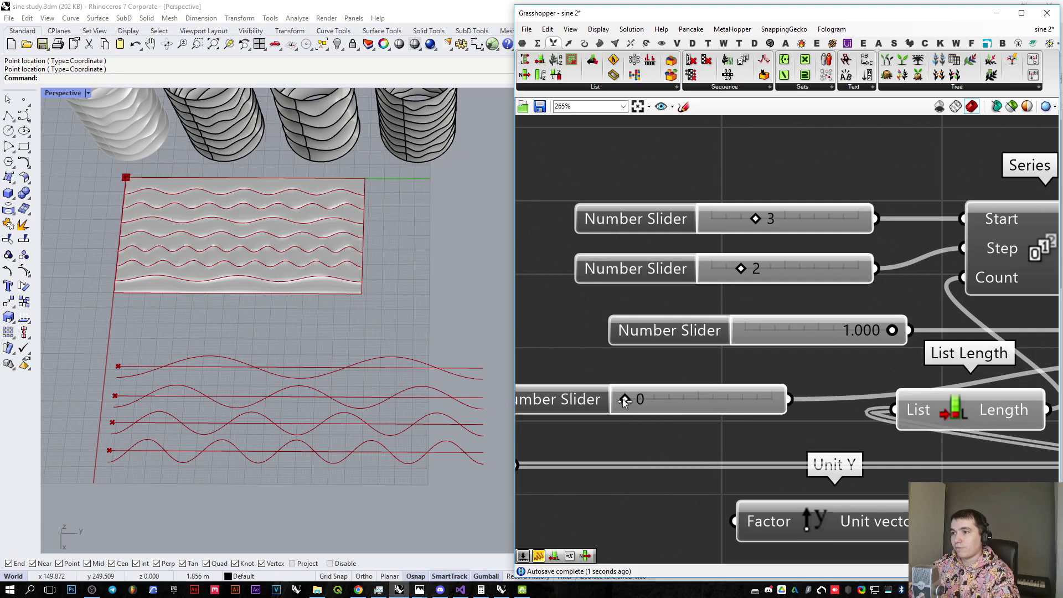
Step: Set the Jitter seed to 1 and connect the Jitter component's Values output to the lower Pi's Factor input
drag(624, 400, 628, 400)
scroll(751, 405, down, 4)
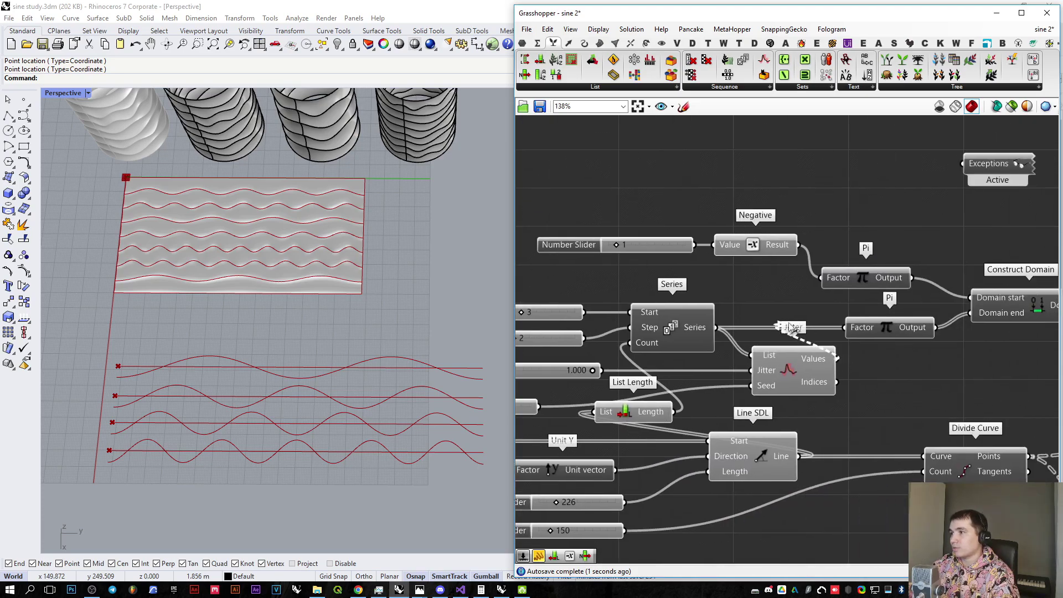
scroll(648, 373, up, 4)
scroll(648, 374, up, 3)
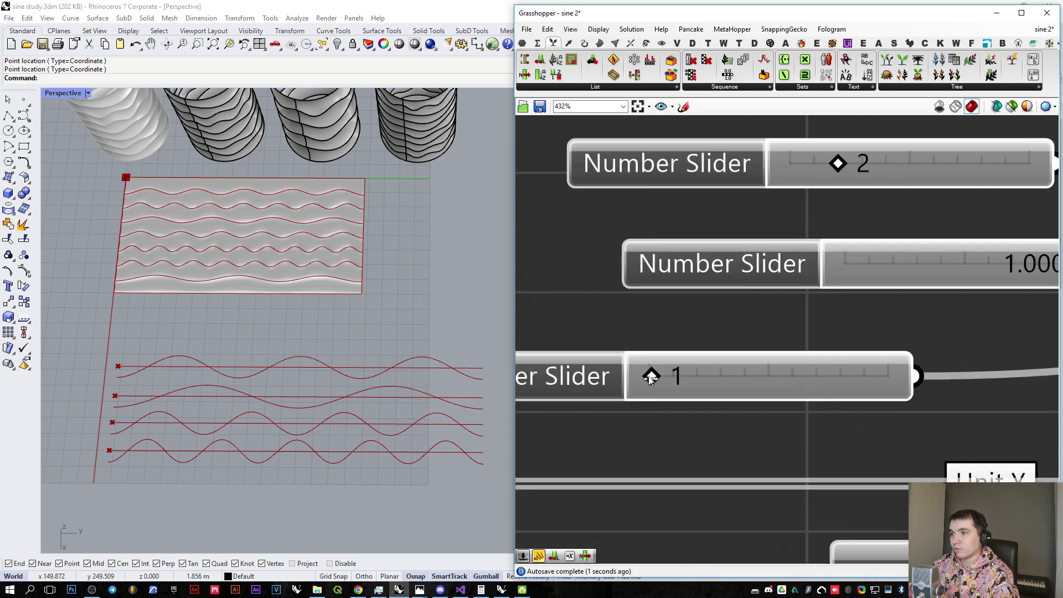
Step: Try several Jitter seeds, including 17, and set the seed back to 0
drag(647, 375, 689, 379)
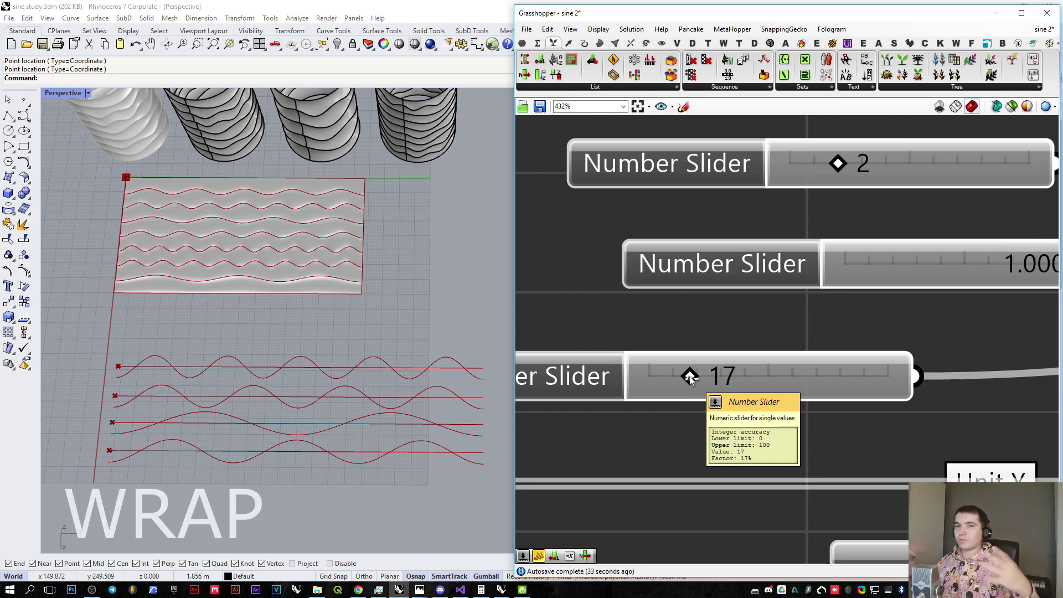
drag(689, 377, 754, 384)
drag(757, 386, 650, 388)
scroll(775, 373, down, 4)
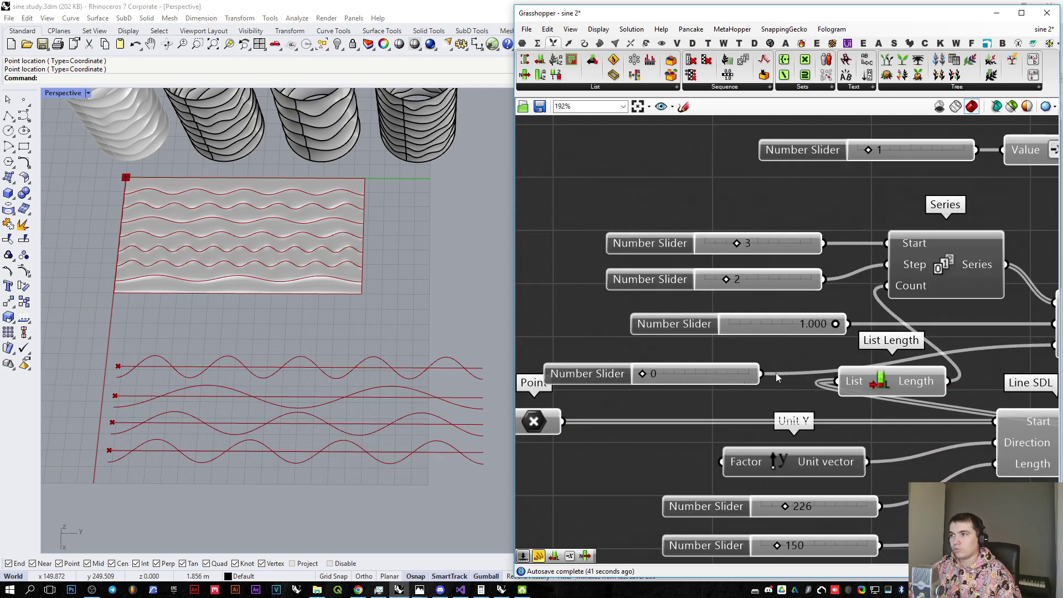
Step: Set the Jitter amount to 1.000 and the Jitter seed to 11
right_drag(813, 419, 744, 435)
scroll(742, 434, down, 3)
scroll(764, 365, up, 4)
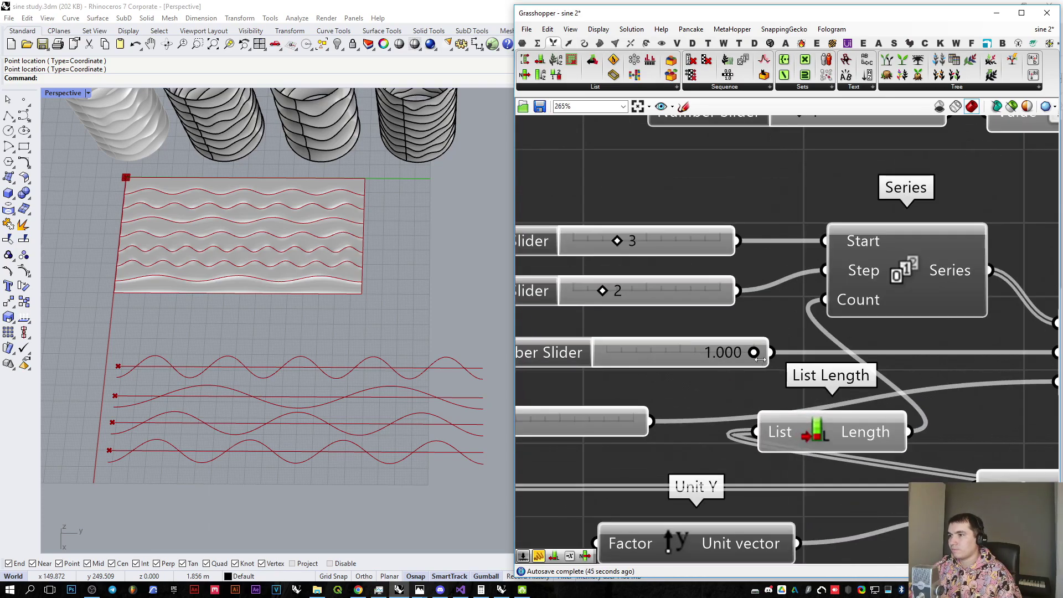
drag(737, 355, 855, 372)
scroll(698, 387, down, 3)
right_drag(724, 422, 834, 427)
drag(673, 413, 687, 416)
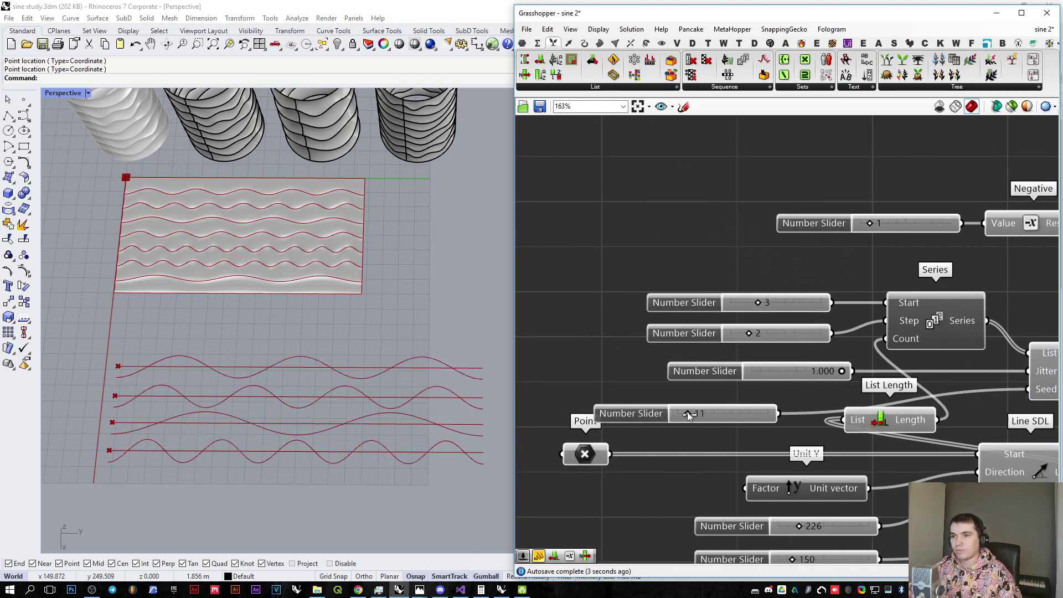
Step: Redefine the Point parameter with seven points staggered in a zigzag column below the wavy panel
scroll(688, 416, down, 3)
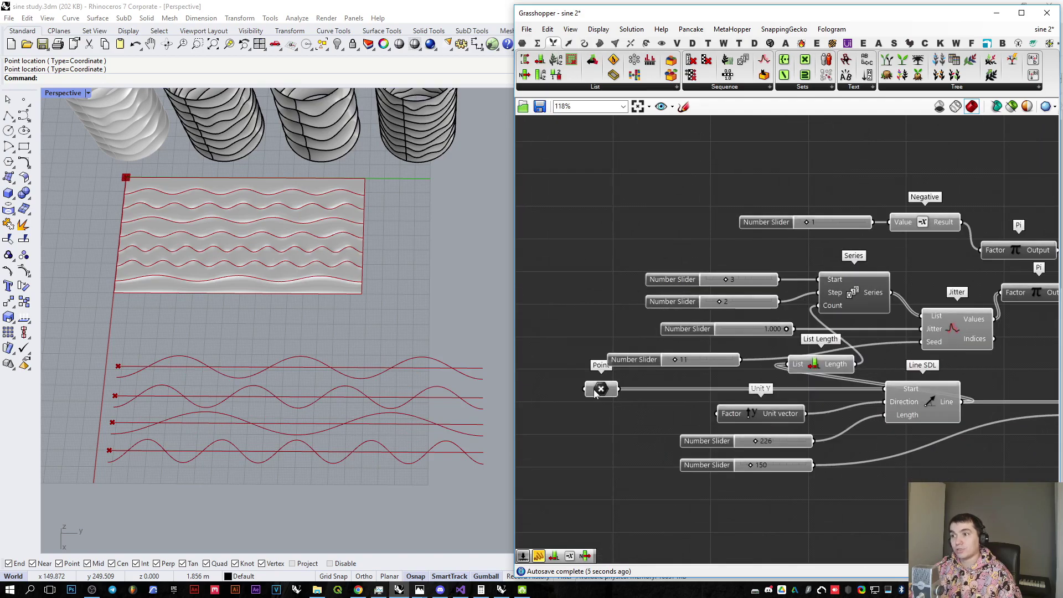
right_click(588, 389)
click(659, 493)
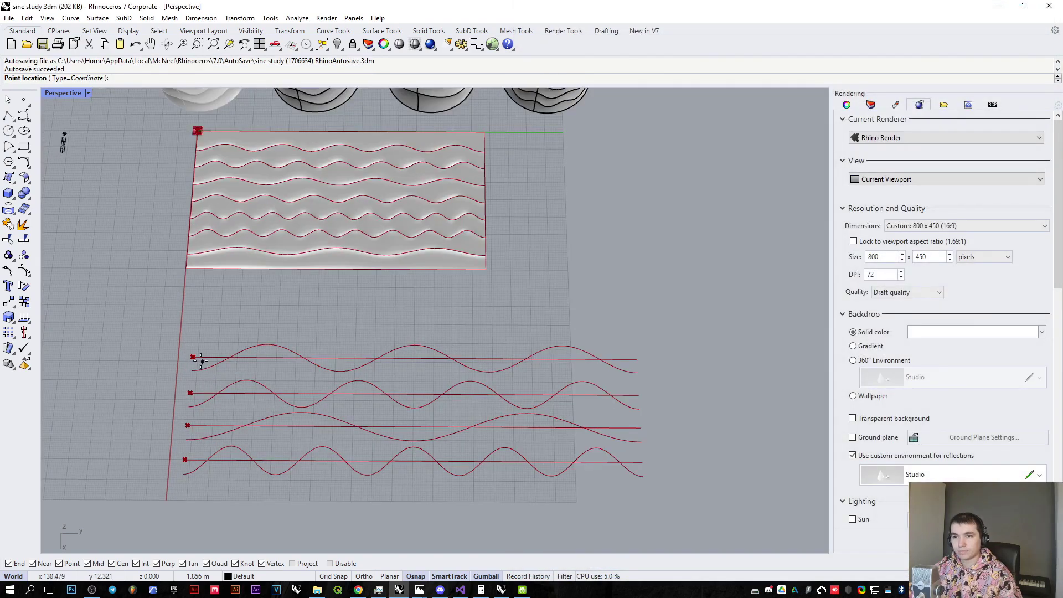
click(193, 356)
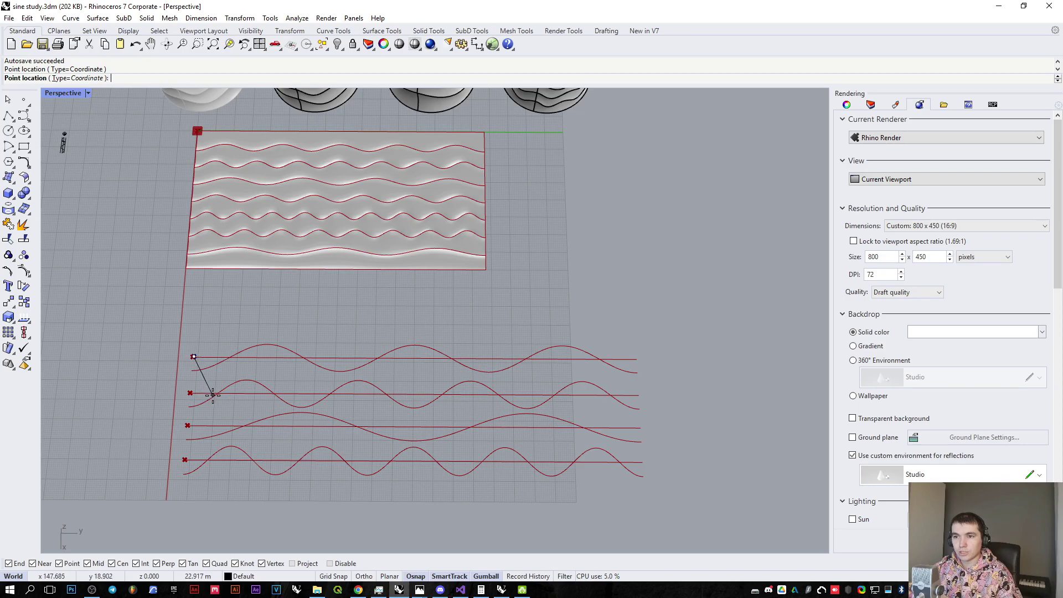
click(212, 394)
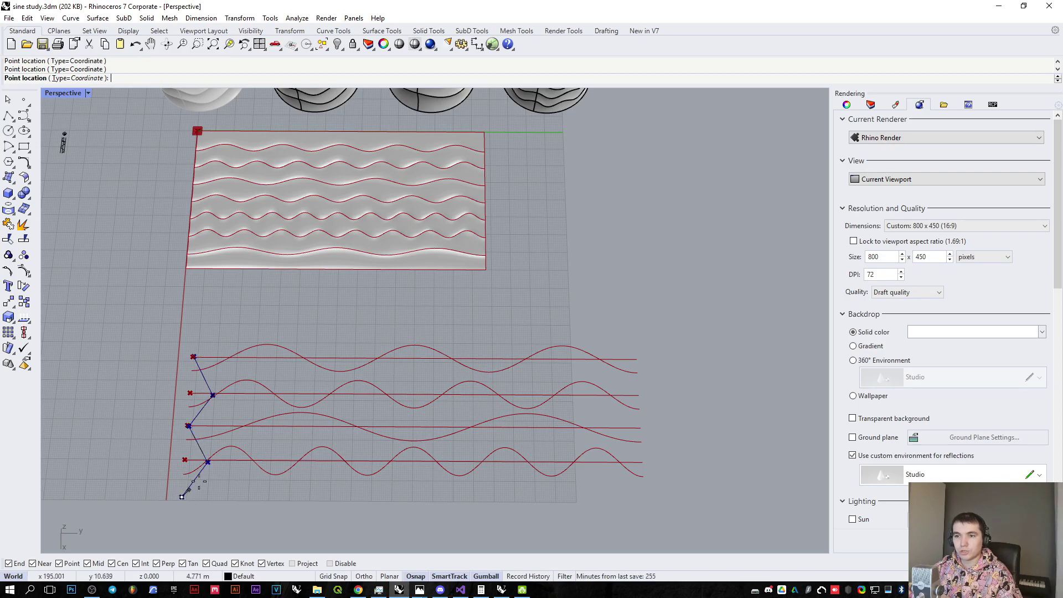
click(195, 484)
scroll(195, 484, down, 3)
scroll(277, 443, up, 3)
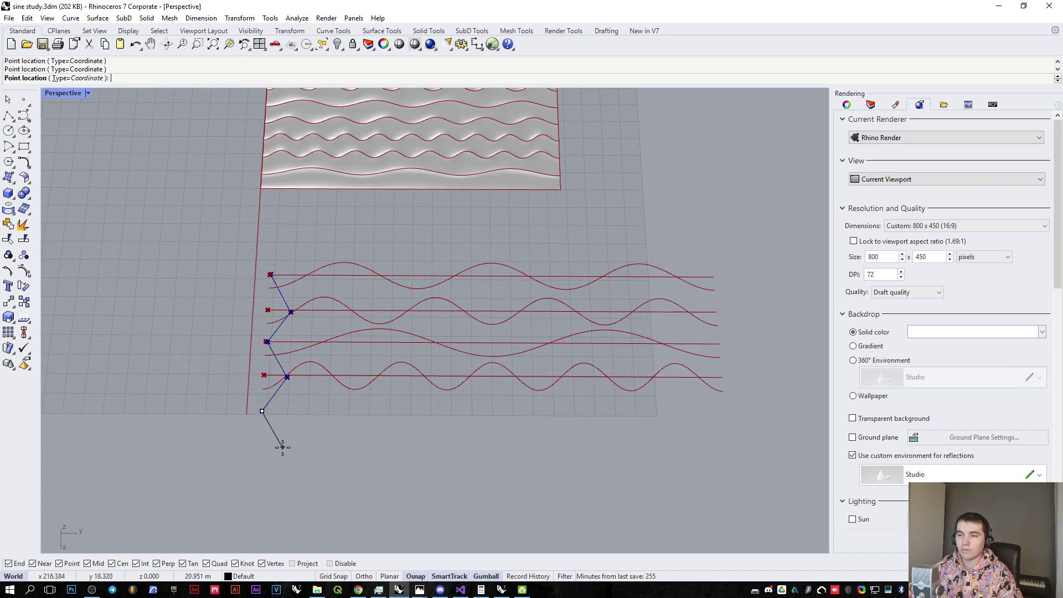
click(259, 479)
key(Return)
scroll(378, 422, down, 5)
scroll(382, 398, up, 3)
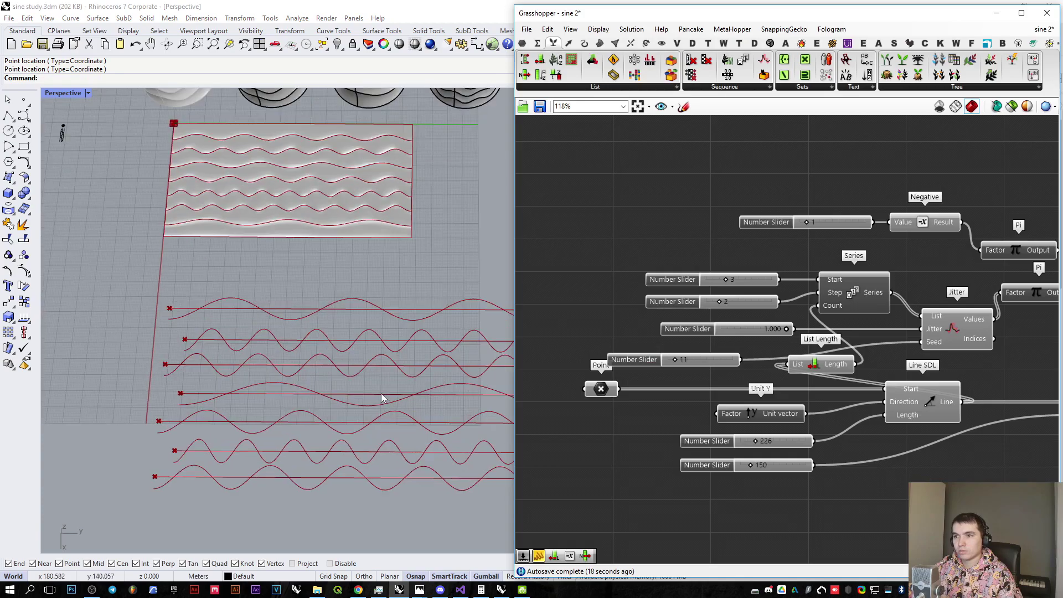
Step: Redefine the Point parameter with seven evenly spaced points in a straight column below the wavy panel
right_drag(605, 383, 631, 400)
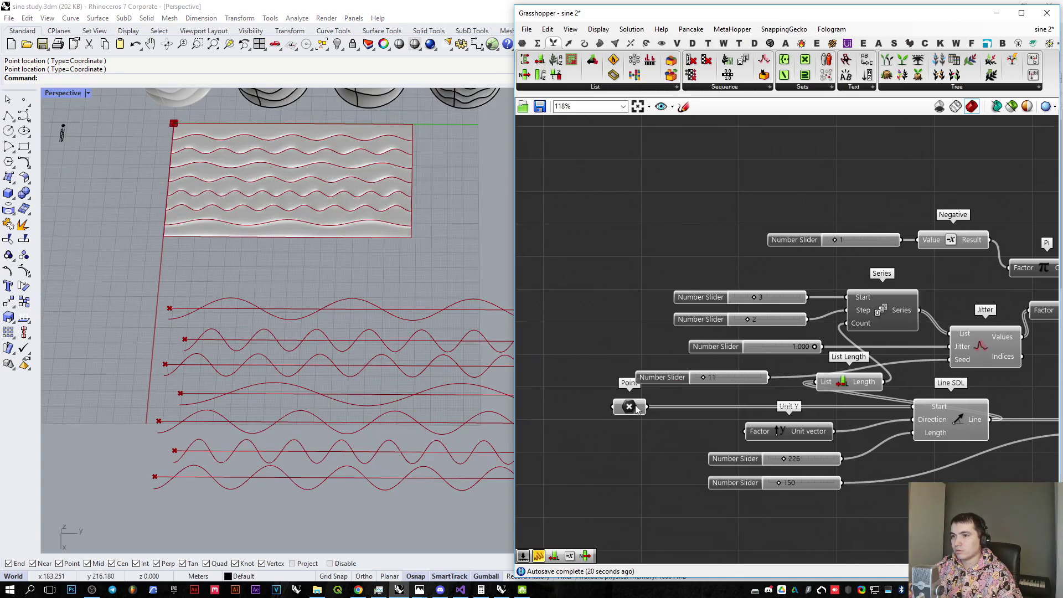
right_click(631, 403)
click(680, 505)
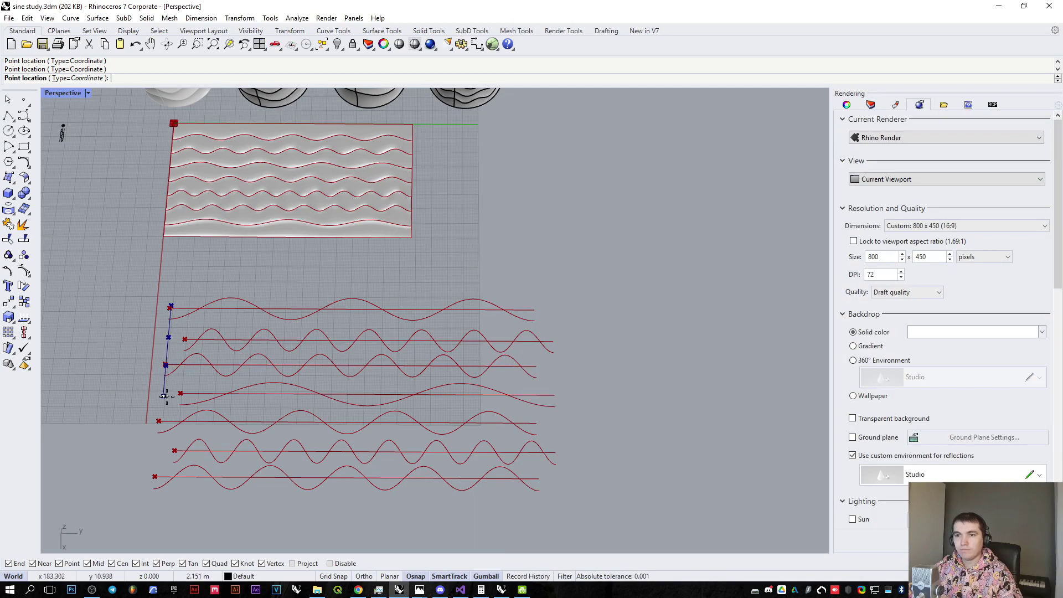
click(156, 479)
key(Return)
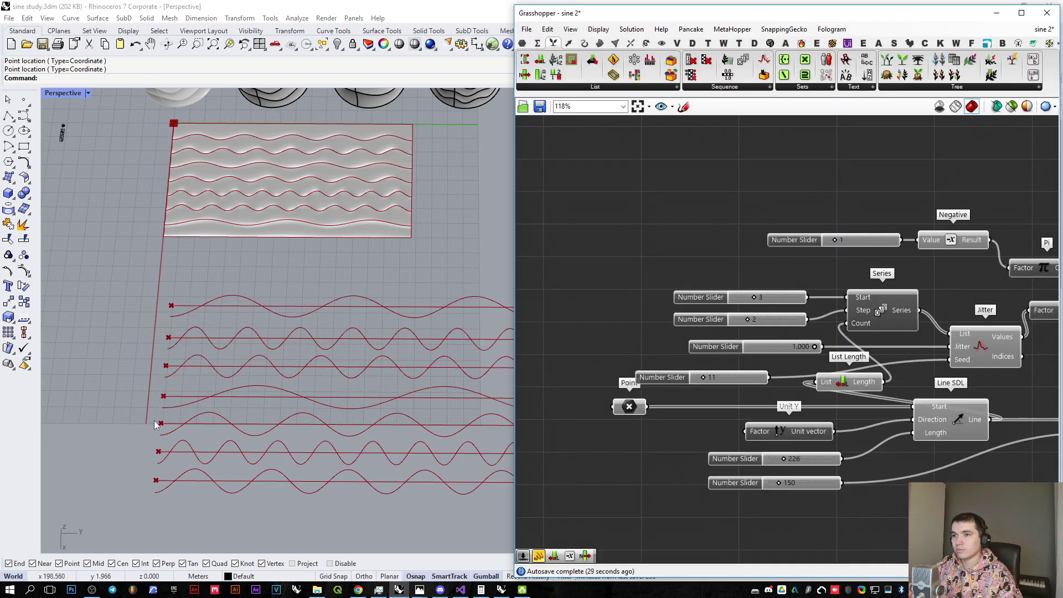
shift+right_drag(386, 409, 313, 414)
Step: Turn off the preview of the Line SDL component so its straight lines are hidden
click(629, 410)
click(642, 440)
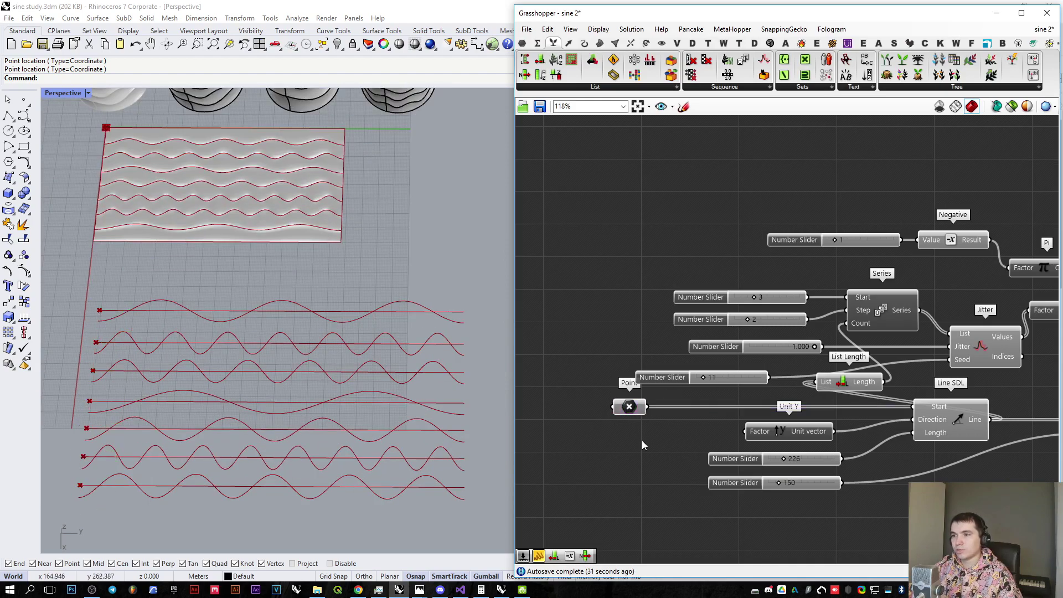
scroll(642, 440, down, 2)
click(761, 423)
middle_click(761, 423)
click(791, 386)
right_drag(688, 396, 779, 414)
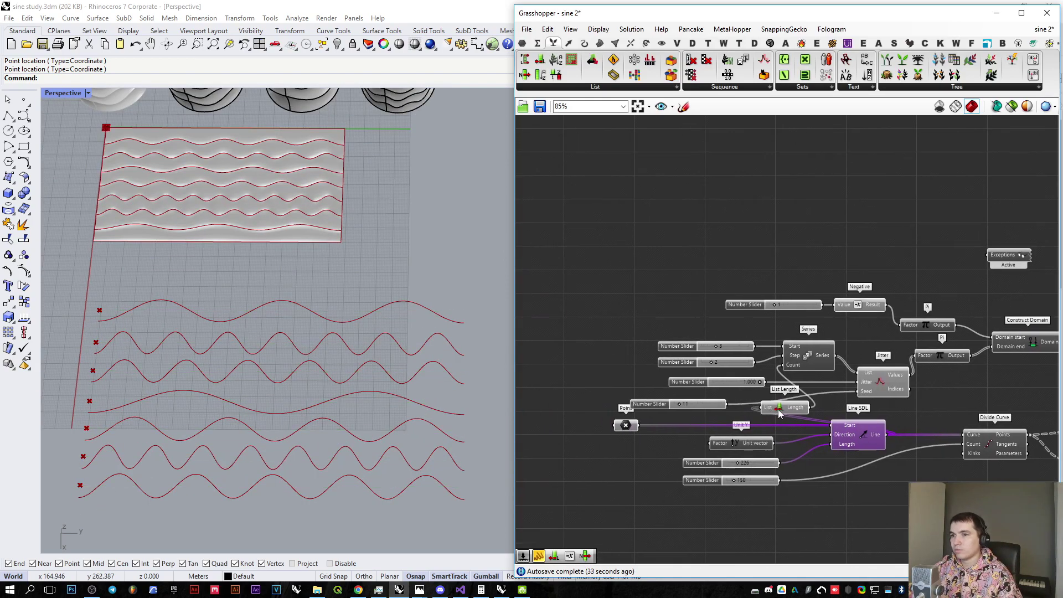
Step: Set the slider feeding the Jitter component's Seed input to 0
scroll(756, 394, up, 3)
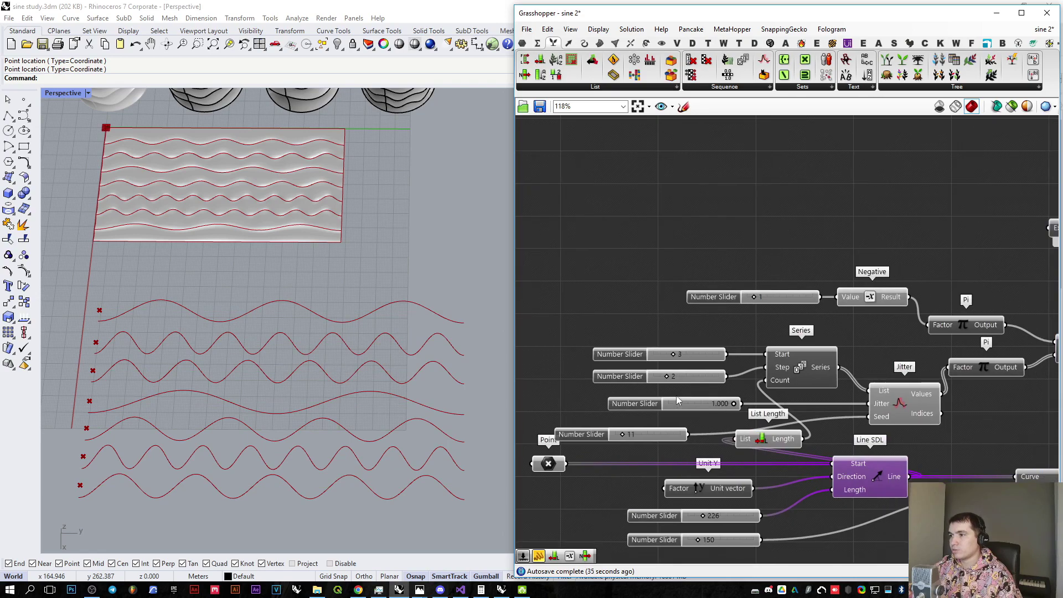
right_drag(795, 347, 707, 346)
right_drag(631, 421, 698, 409)
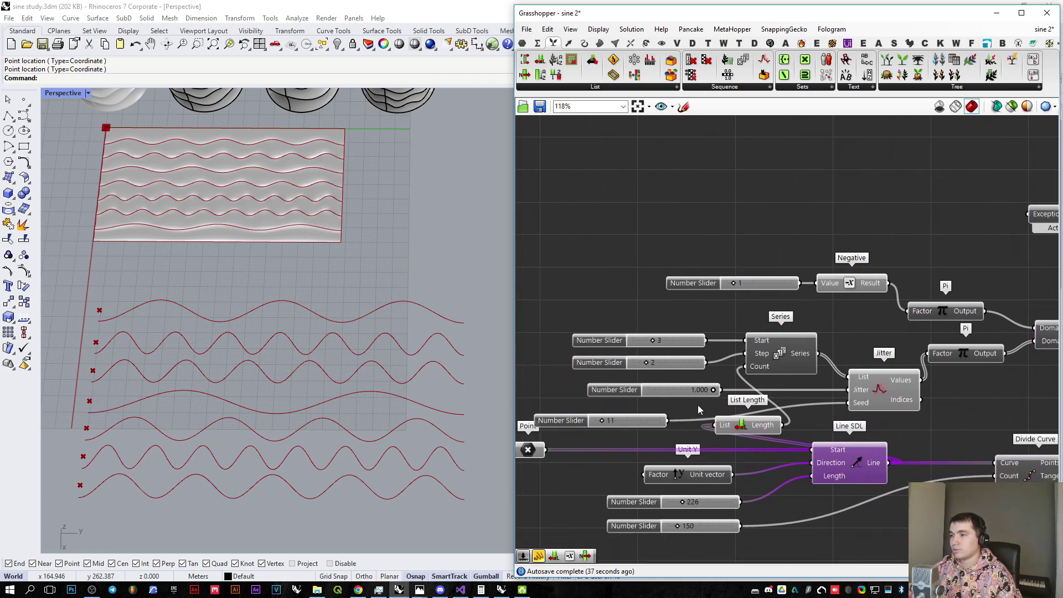
mouse_move(600, 423)
mouse_down()
mouse_move(639, 423)
mouse_move(589, 423)
mouse_up()
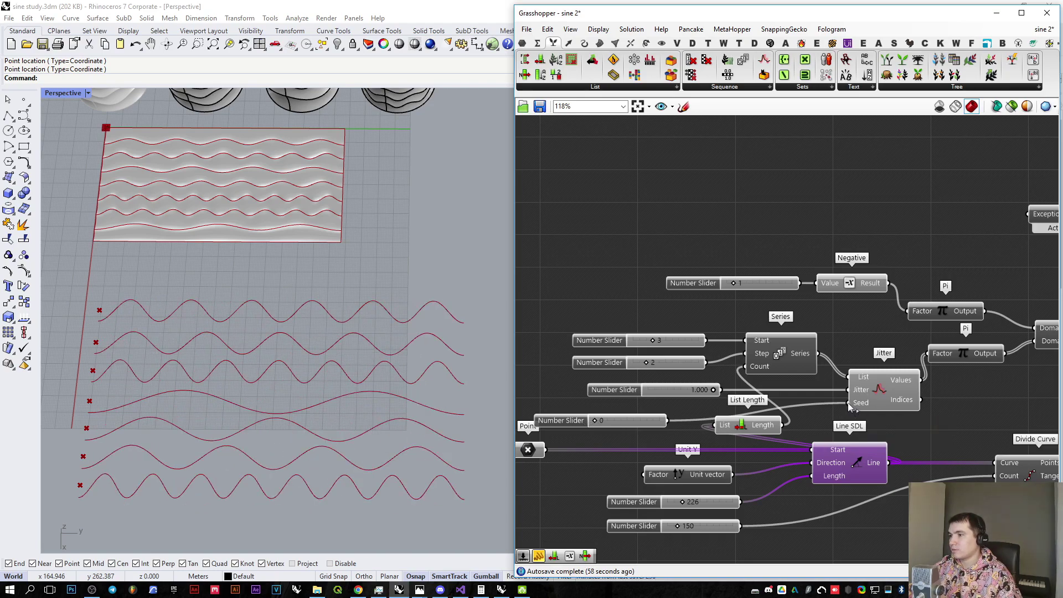
Step: Connect the Series output directly to the lower Pi's Factor input, replacing the Jitter connection
drag(828, 355, 819, 353)
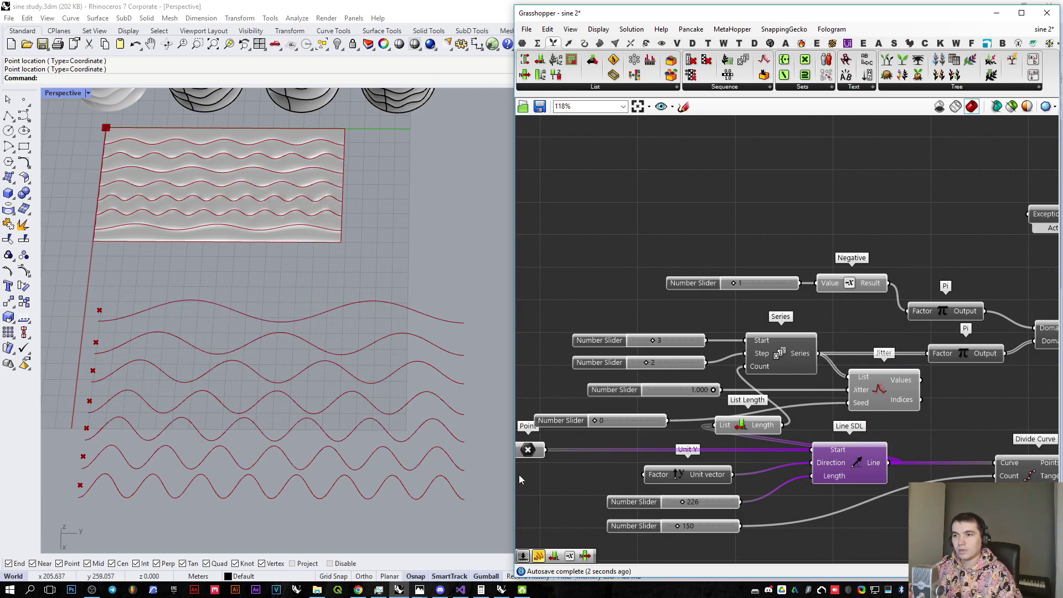
scroll(726, 313, down, 2)
right_drag(740, 410, 674, 373)
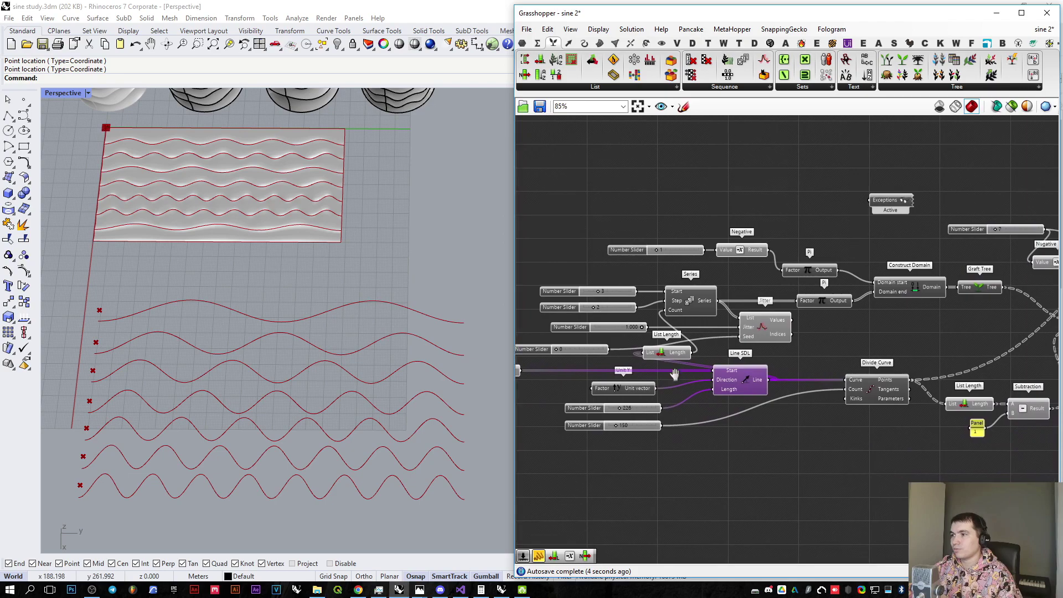
scroll(669, 372, down, 1)
right_drag(719, 347, 747, 375)
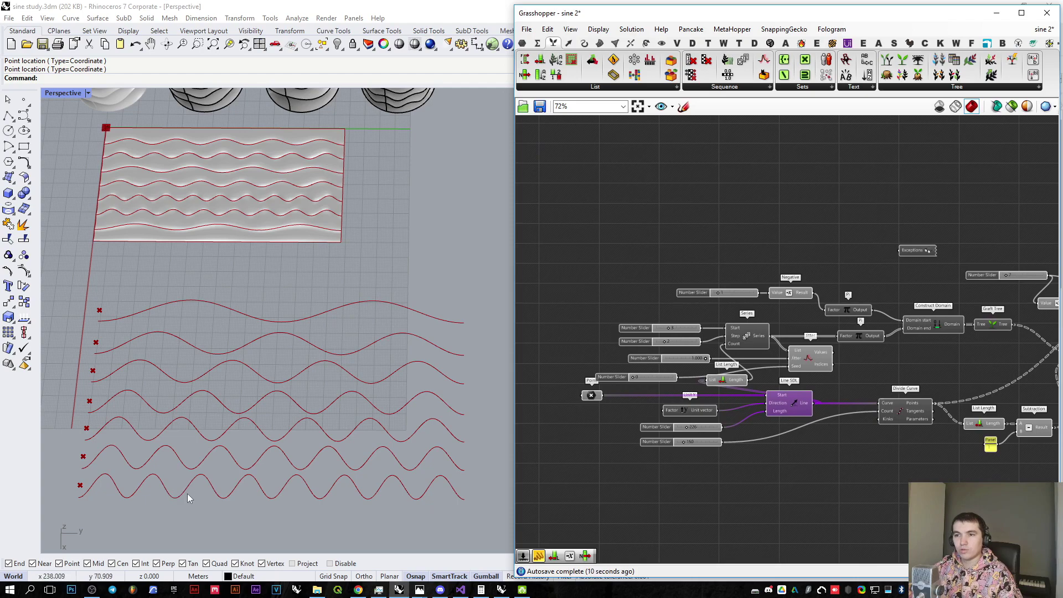
Step: Set the slider feeding the Series component's Step input to 1
scroll(726, 346, up, 4)
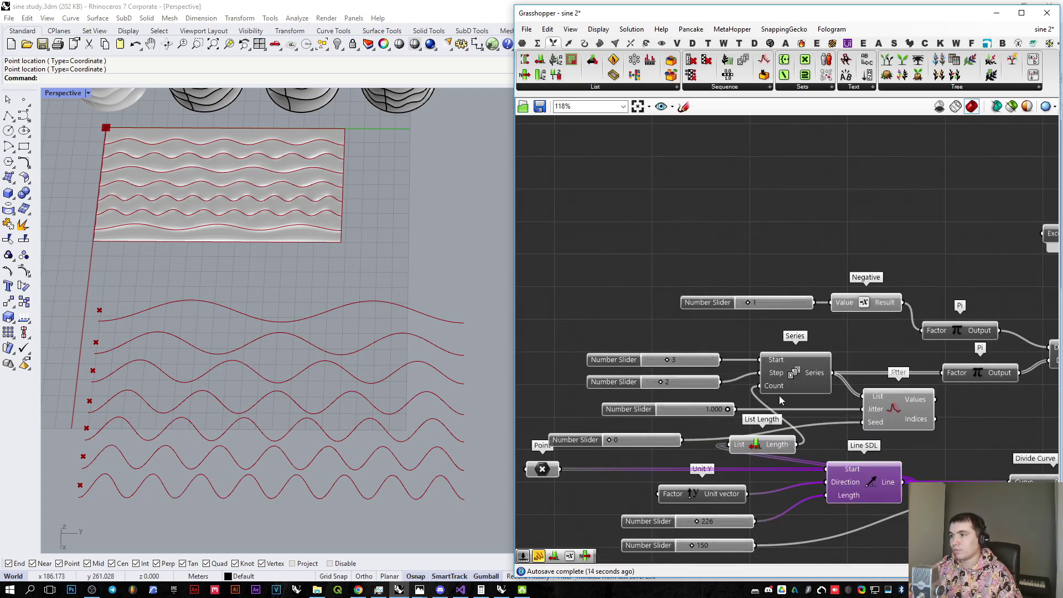
right_drag(780, 394, 754, 392)
scroll(651, 362, up, 1)
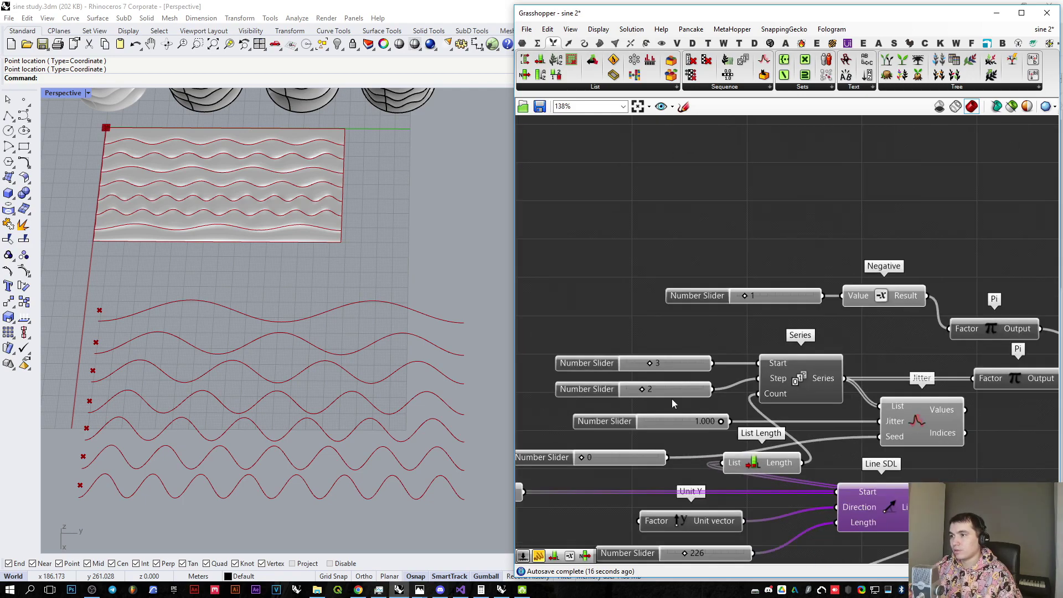
scroll(698, 405, down, 2)
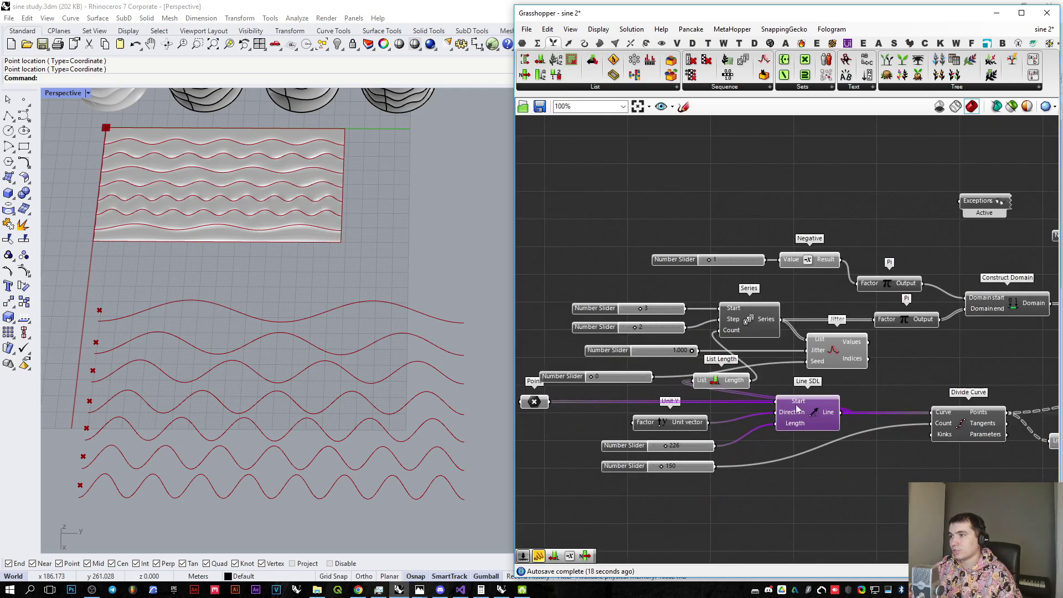
scroll(664, 314, up, 2)
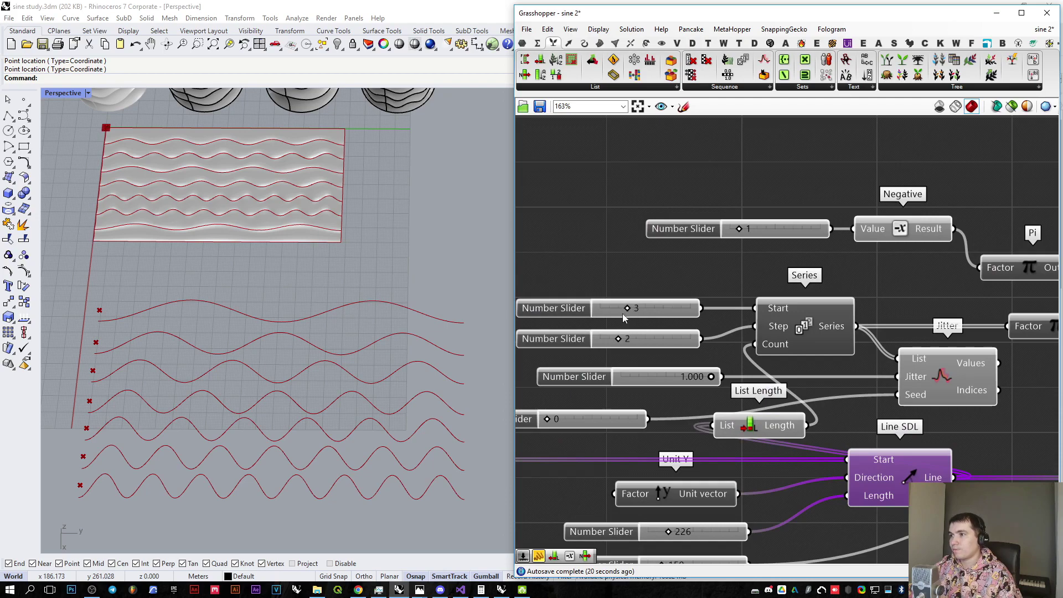
drag(618, 341, 610, 342)
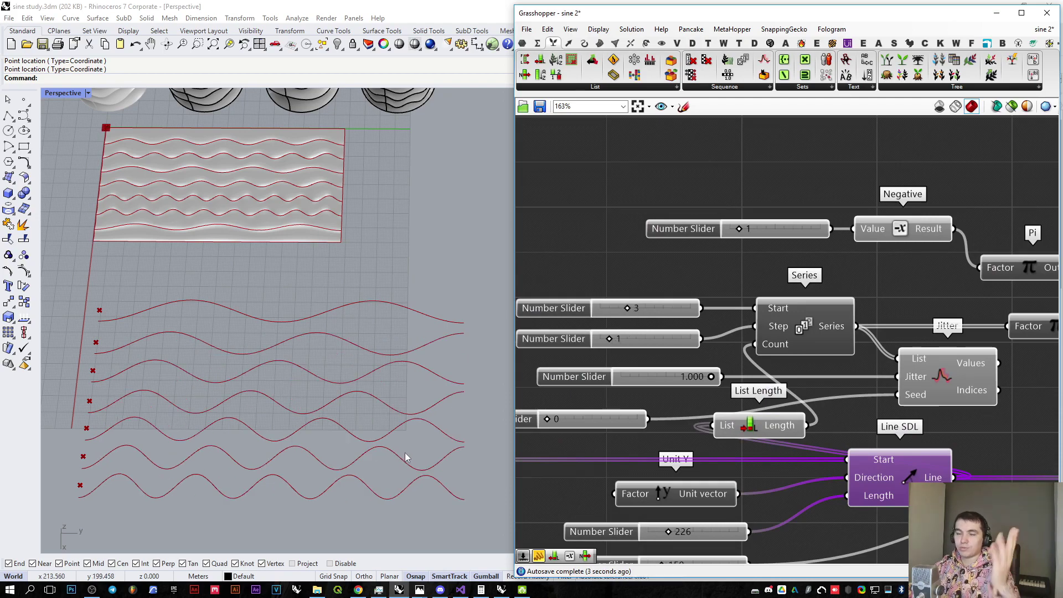
Step: Add a Panel above the Negative component, connect the Series output to it, and resize it to show the whole list
right_drag(788, 304, 736, 319)
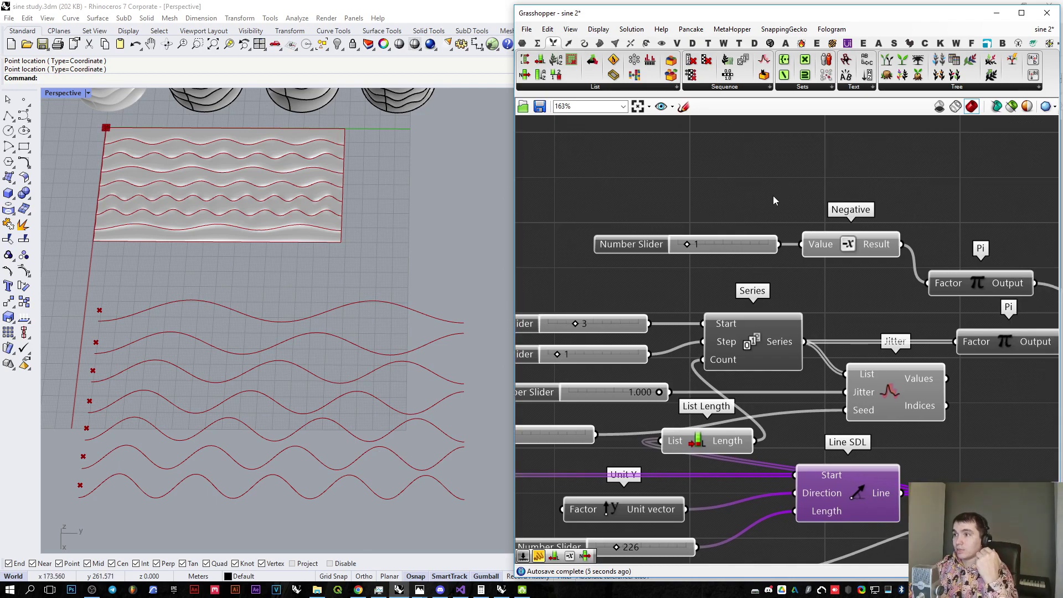
scroll(728, 185, down, 2)
double_click(727, 183)
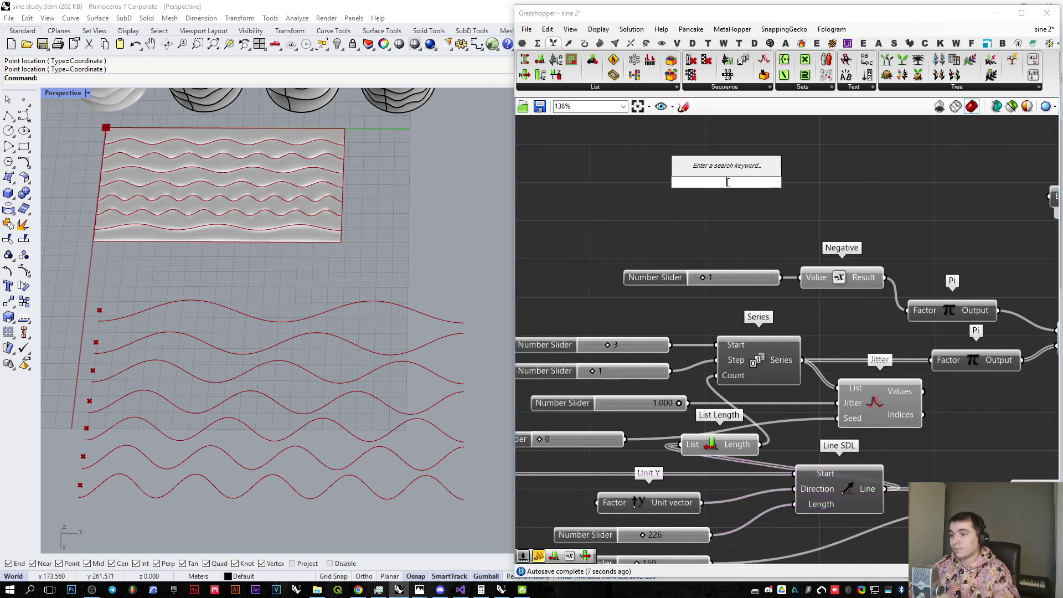
text(panel)
key(Return)
drag(727, 183, 832, 230)
drag(803, 359, 748, 225)
drag(783, 261, 784, 309)
drag(782, 290, 745, 204)
Step: Set the slider feeding the Series component's Start input to 7
right_drag(616, 385, 620, 431)
drag(612, 393, 598, 420)
scroll(582, 350, down, 2)
right_drag(540, 464, 581, 415)
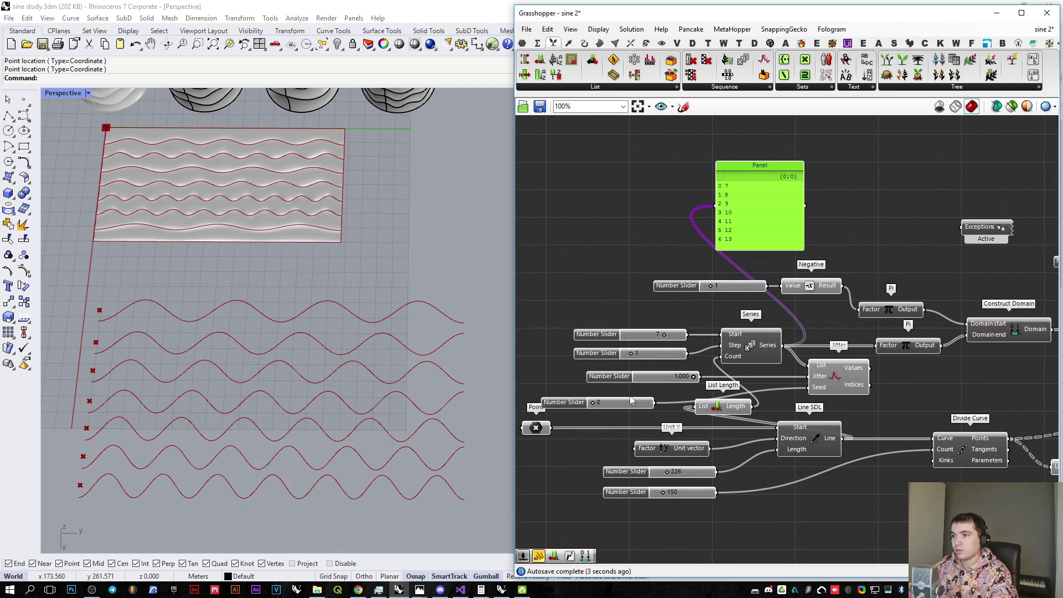
Step: Restore the connection from the Jitter component's Values output to the lower Pi's Factor input
scroll(581, 414, up, 2)
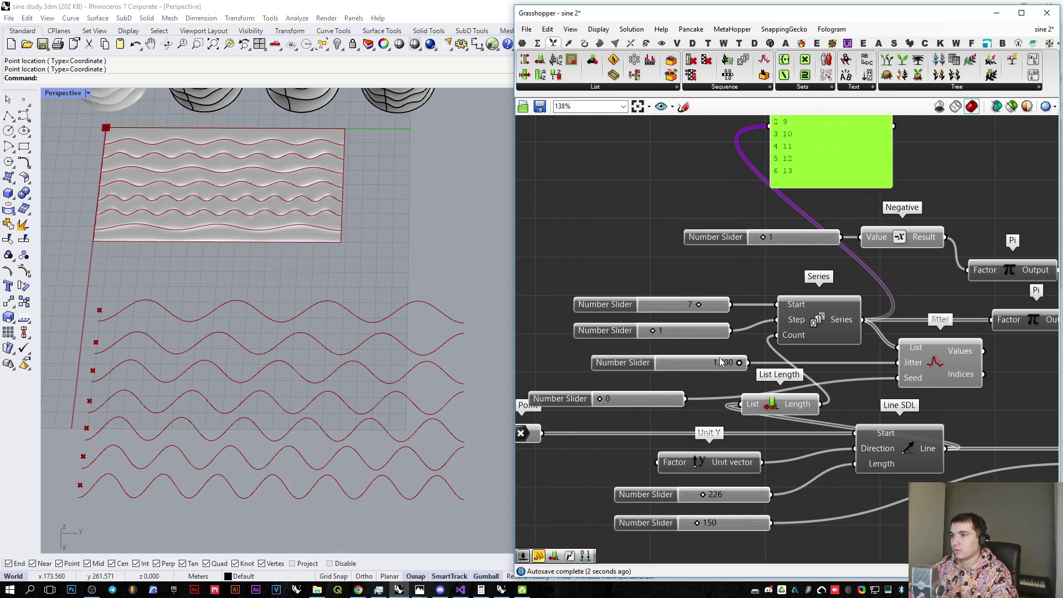
scroll(720, 363, down, 2)
scroll(732, 374, up, 2)
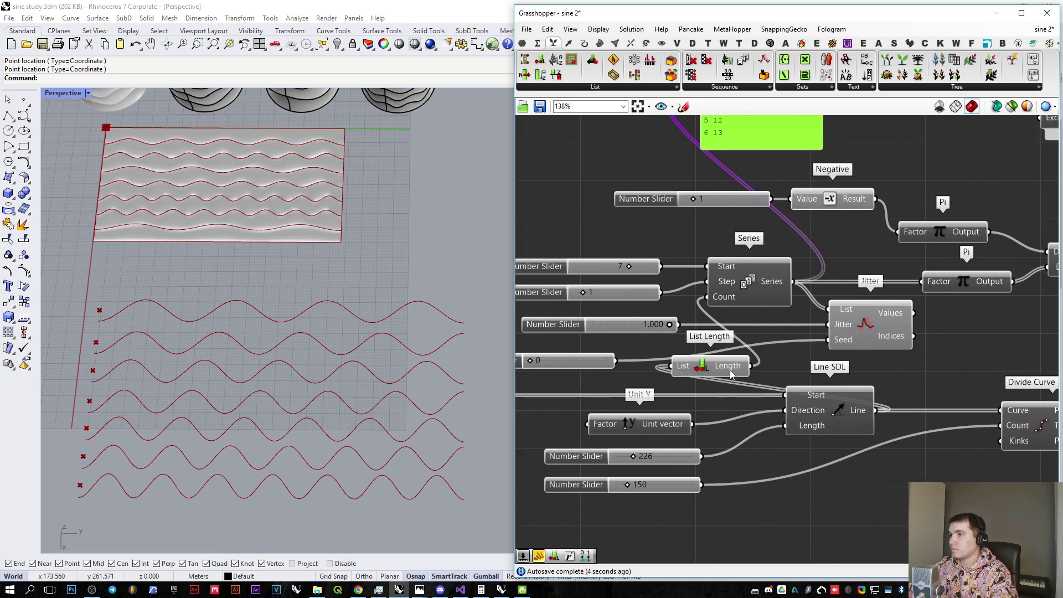
scroll(731, 374, up, 2)
scroll(606, 389, down, 4)
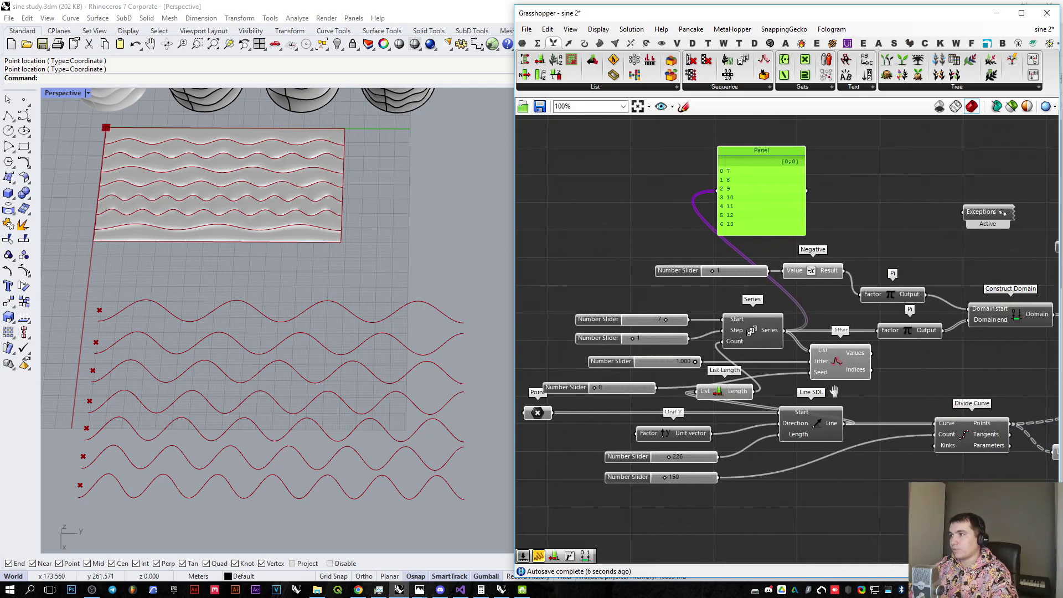
scroll(775, 374, up, 2)
key(ctrl+z)
scroll(758, 373, down, 2)
scroll(601, 396, up, 2)
scroll(607, 387, up, 3)
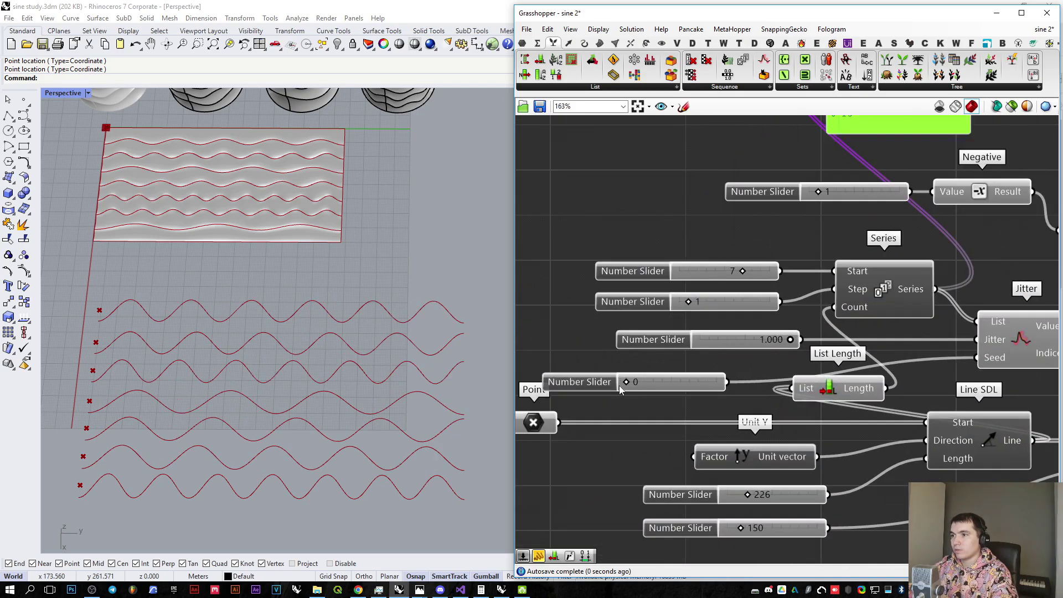
Step: Set the slider feeding the Jitter component's Seed input to 19
drag(626, 384, 642, 383)
scroll(642, 383, down, 2)
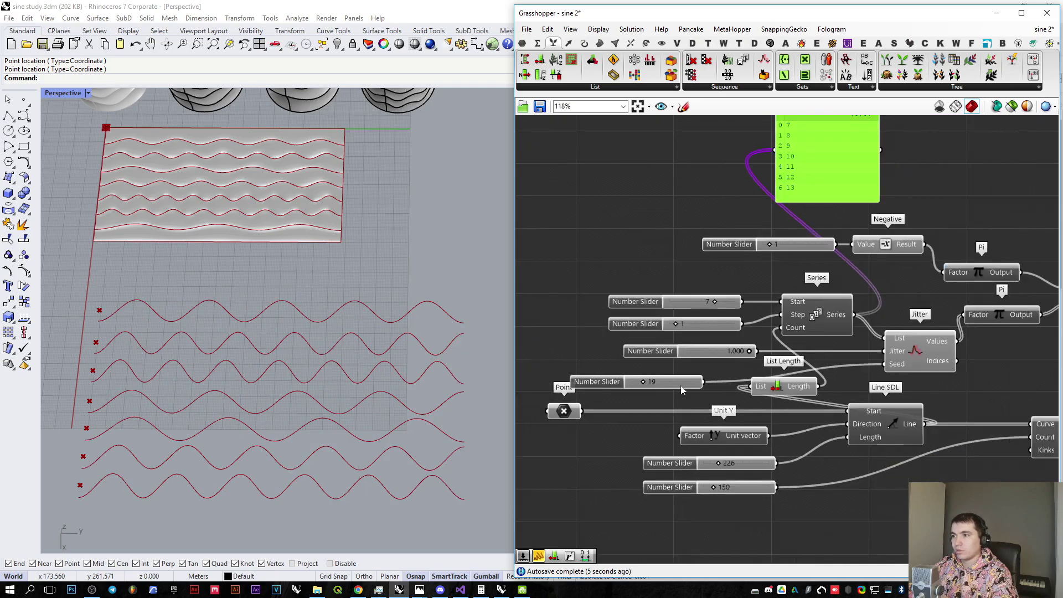
scroll(694, 396, down, 3)
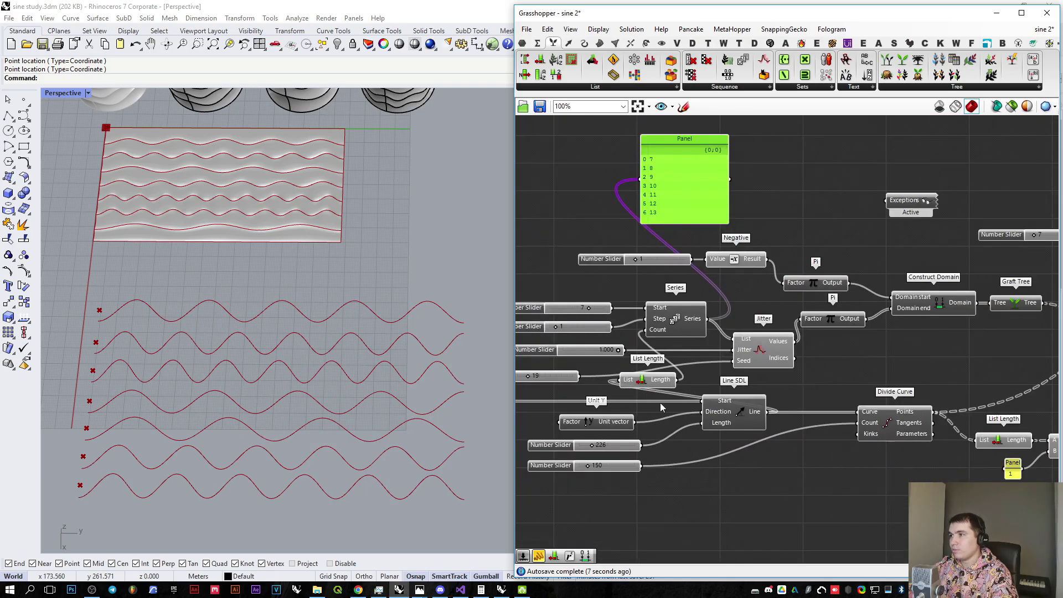
Step: Set the wave amplitude slider feeding the Negative component beside the Graft Tree to 6
right_drag(708, 391, 631, 399)
scroll(674, 393, down, 3)
mouse_move(827, 394)
right_down()
mouse_move(749, 404)
mouse_move(816, 408)
right_up()
scroll(702, 352, up, 3)
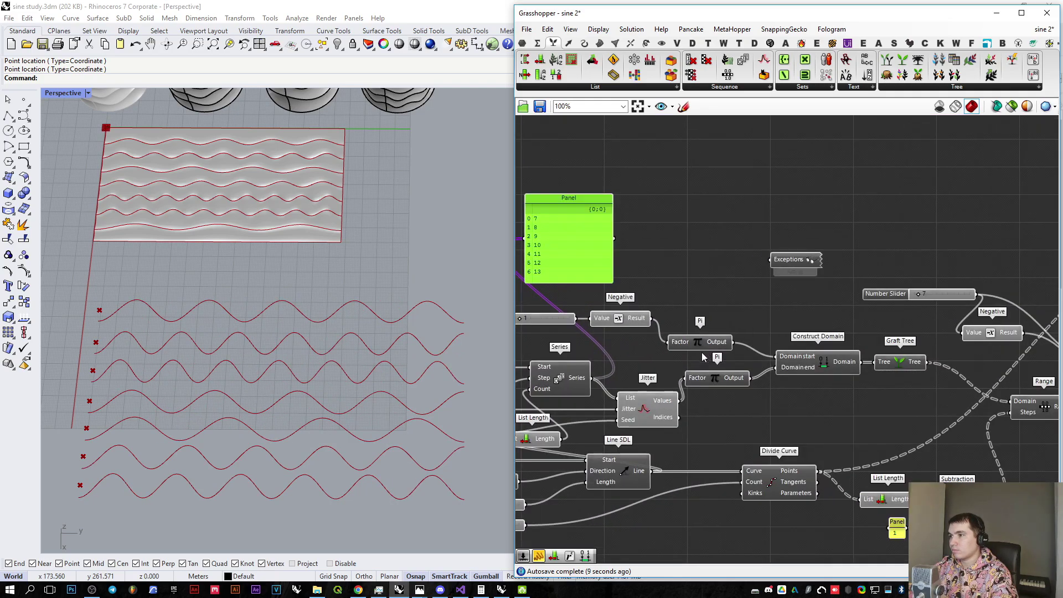
right_drag(662, 357, 765, 357)
scroll(765, 357, down, 2)
right_drag(886, 370, 647, 383)
scroll(762, 322, up, 5)
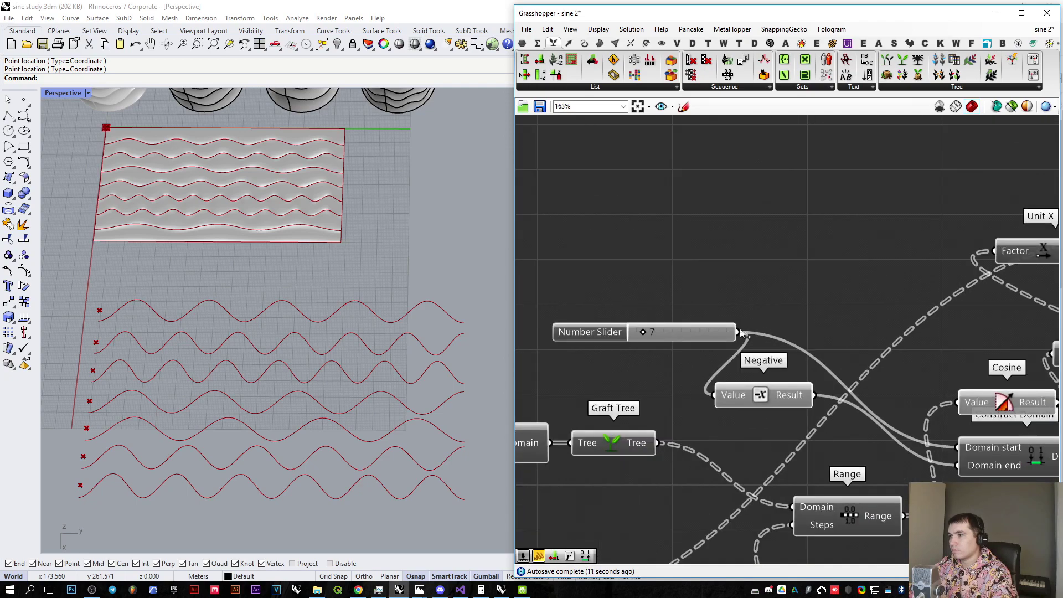
drag(642, 333, 640, 334)
Step: Set the slider feeding the Line SDL component's Length input to 378
scroll(702, 360, down, 8)
right_drag(575, 415, 802, 401)
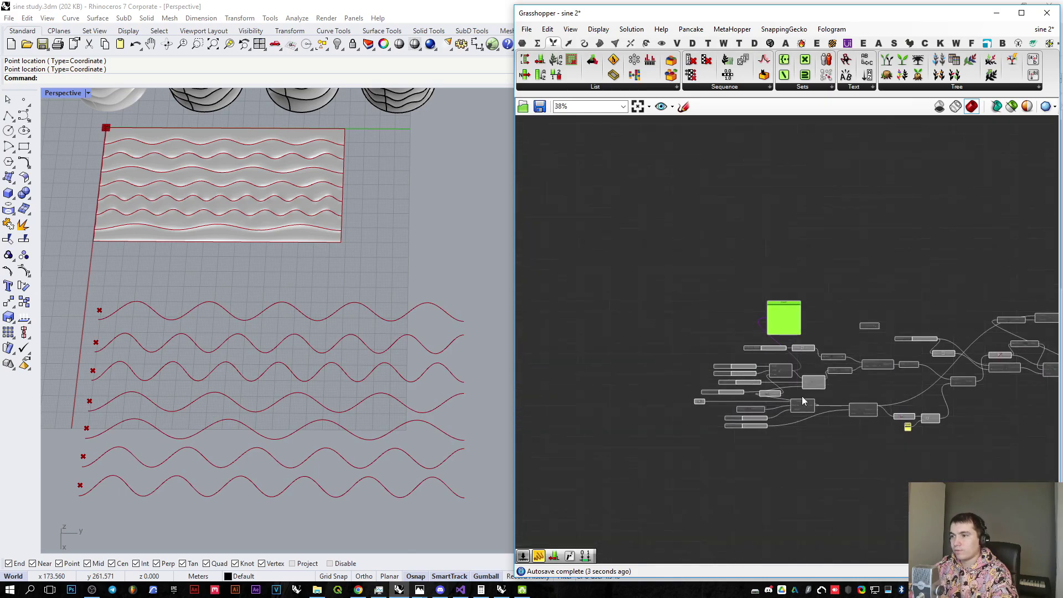
scroll(750, 416, up, 7)
right_drag(754, 427, 680, 436)
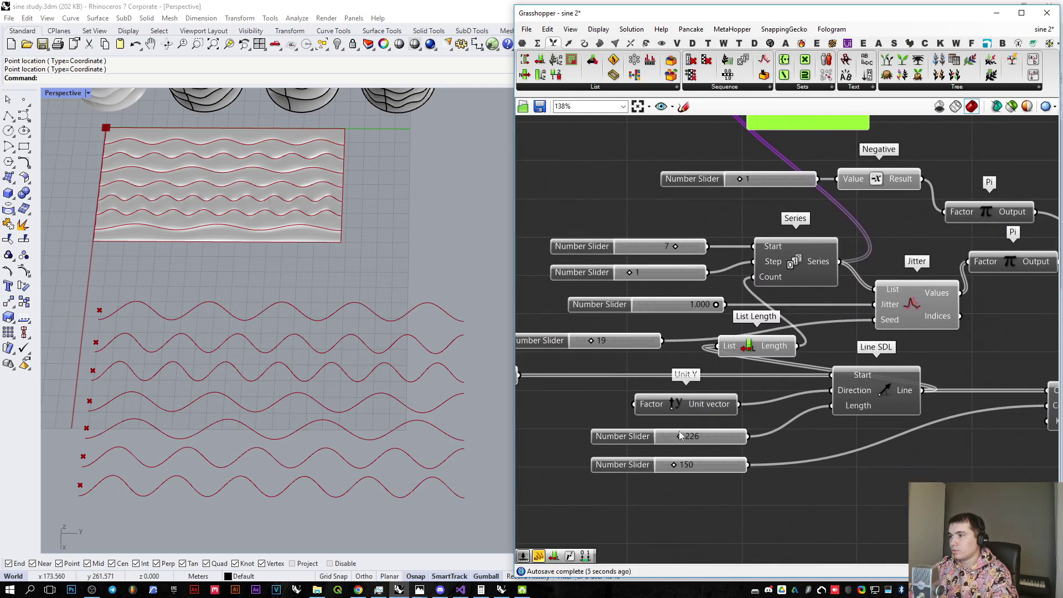
drag(676, 448, 687, 447)
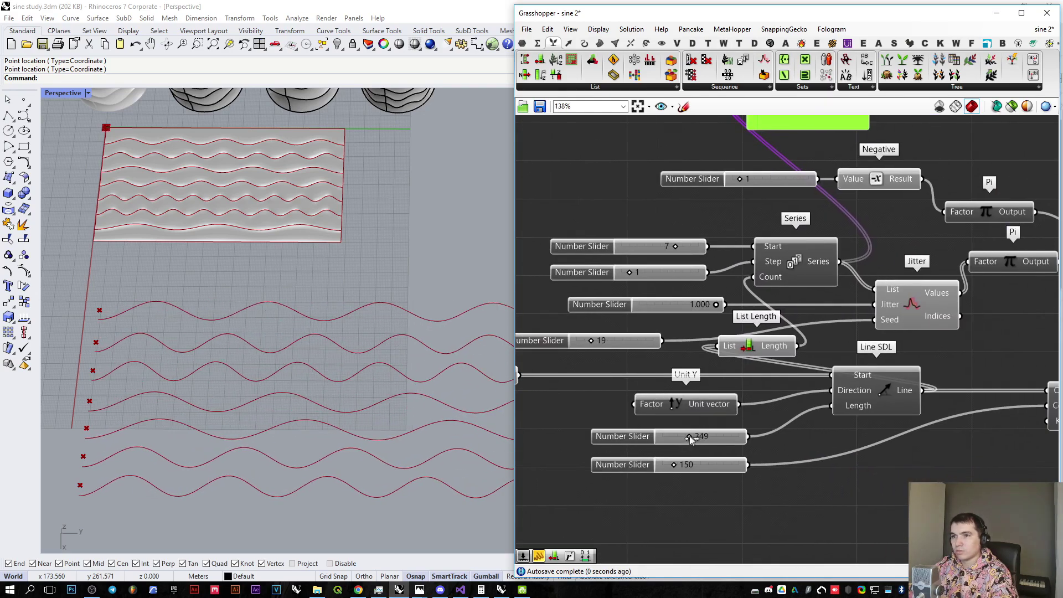
scroll(271, 398, down, 2)
scroll(271, 399, up, 3)
scroll(678, 426, down, 2)
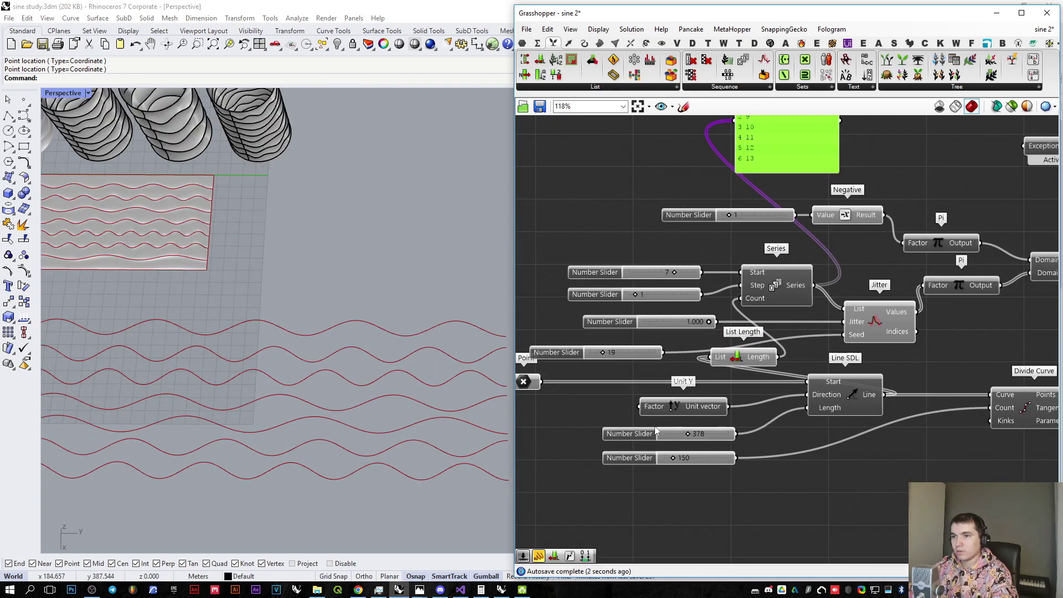
scroll(379, 407, down, 2)
scroll(587, 310, up, 3)
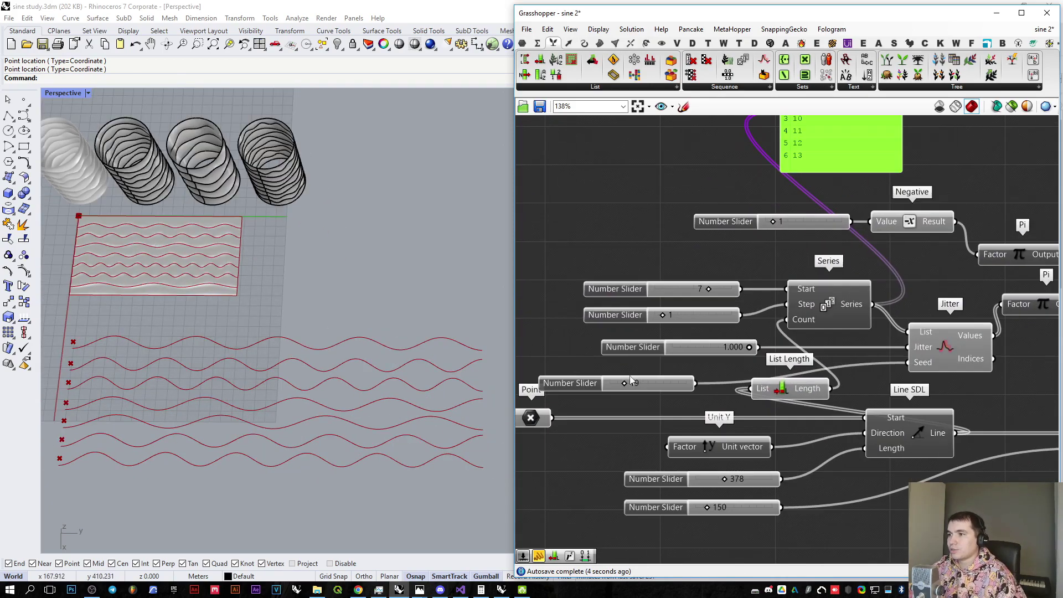
Step: Set the slider feeding the Jitter component's Seed input to 55
drag(621, 383, 653, 389)
scroll(614, 383, down, 5)
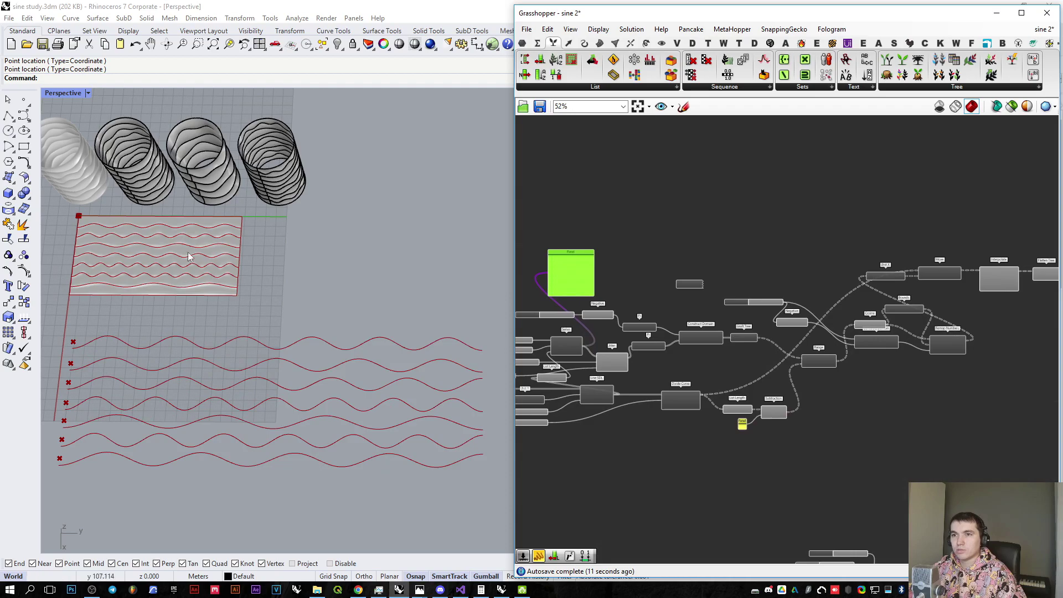
Step: Bake the seven curves from the Flatten Tree component with the default attributes
scroll(190, 256, up, 10)
mouse_move(382, 331)
right_down()
mouse_move(290, 245)
mouse_move(356, 324)
mouse_move(401, 443)
right_up()
scroll(356, 324, down, 10)
scroll(400, 442, down, 7)
scroll(401, 443, up, 7)
right_drag(994, 356, 667, 395)
scroll(766, 315, up, 5)
click(658, 310)
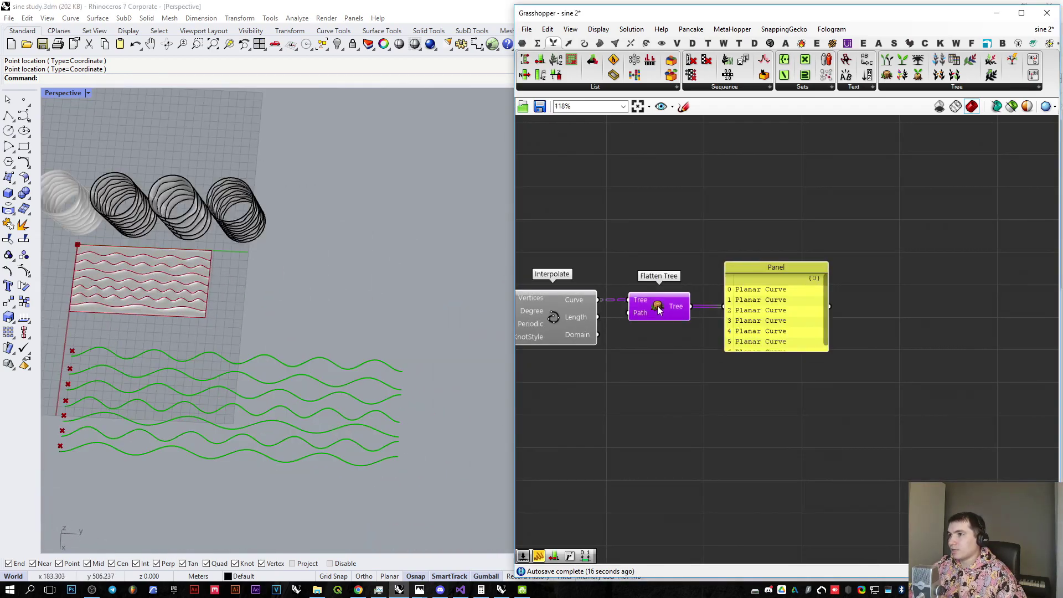
right_click(658, 308)
click(694, 354)
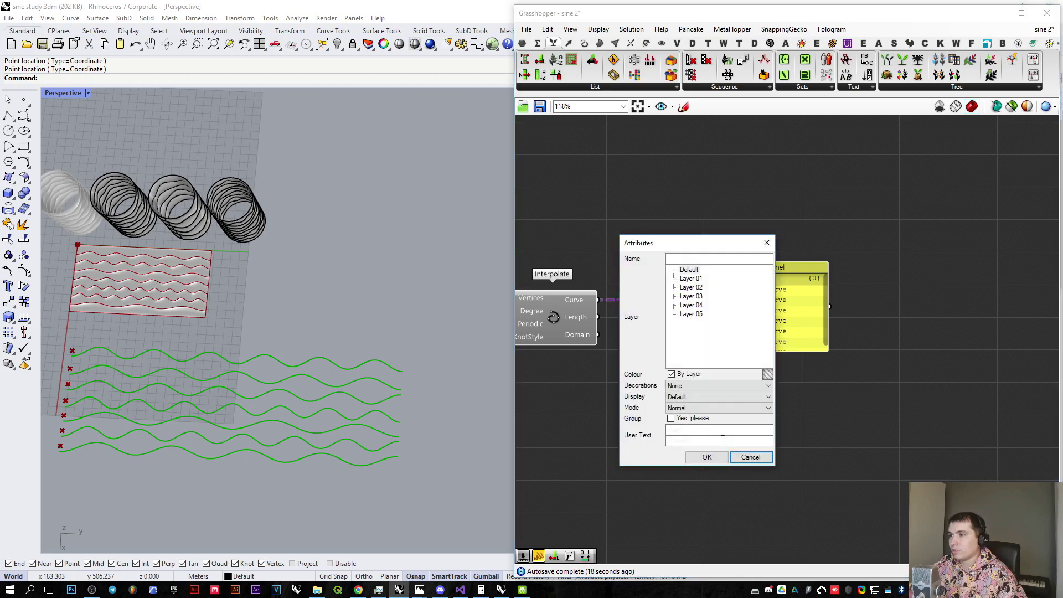
click(707, 456)
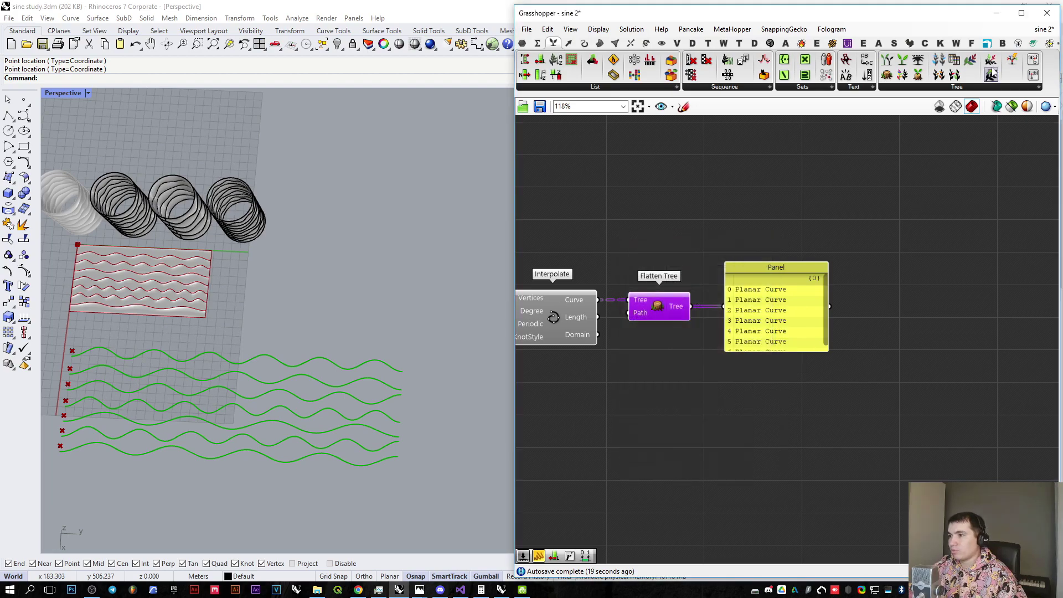
Step: Switch to the Rhino viewport and move the seven baked curves along the Y axis, clear of the Grasshopper preview
click(1002, 11)
click(363, 416)
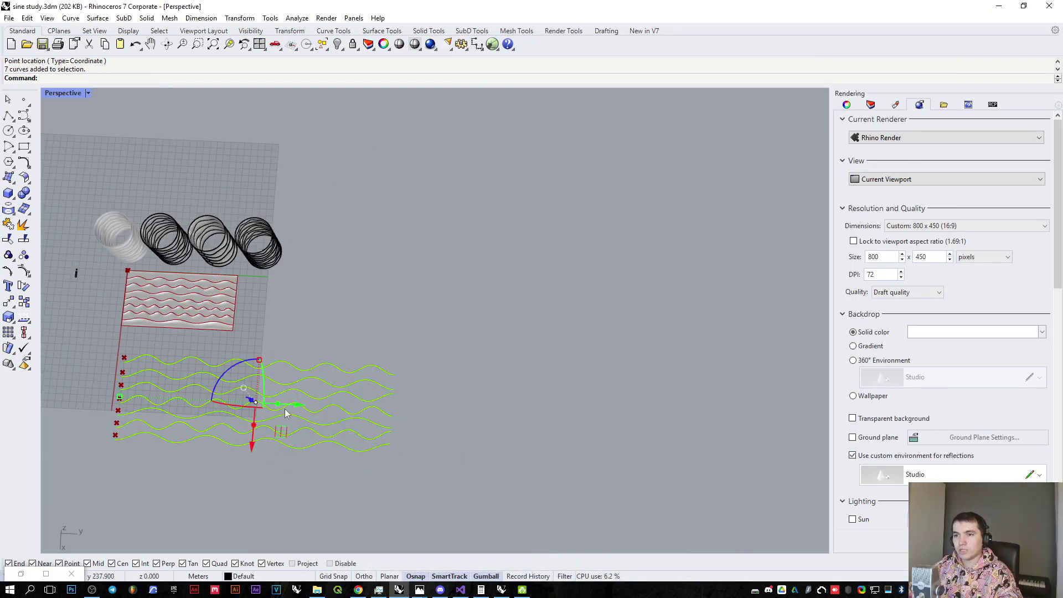
drag(297, 405, 636, 402)
scroll(636, 402, down, 6)
shift+right_drag(636, 402, 414, 343)
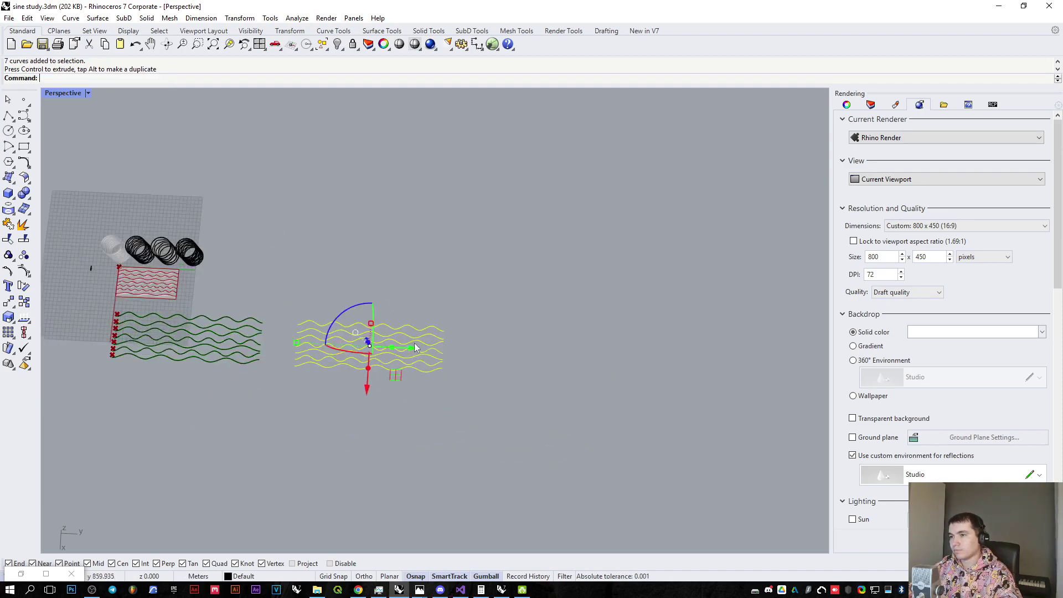
scroll(381, 348, up, 5)
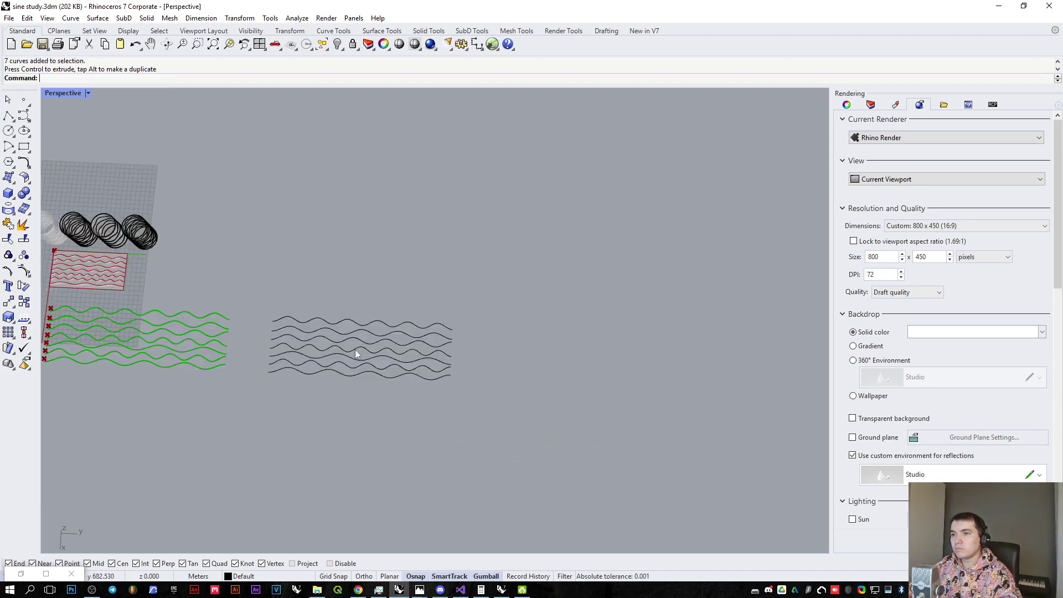
Step: Copy the baked curves twice end to end, using the uppermost curve's start point as base, and undo the surplus copy
click(13, 278)
click(202, 310)
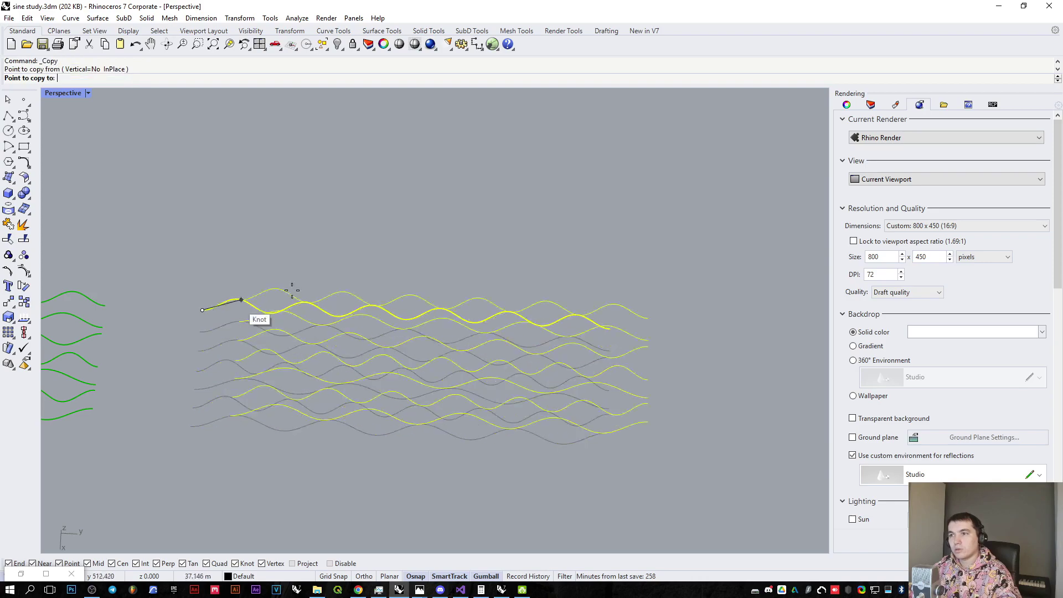
click(609, 329)
scroll(670, 326, down, 4)
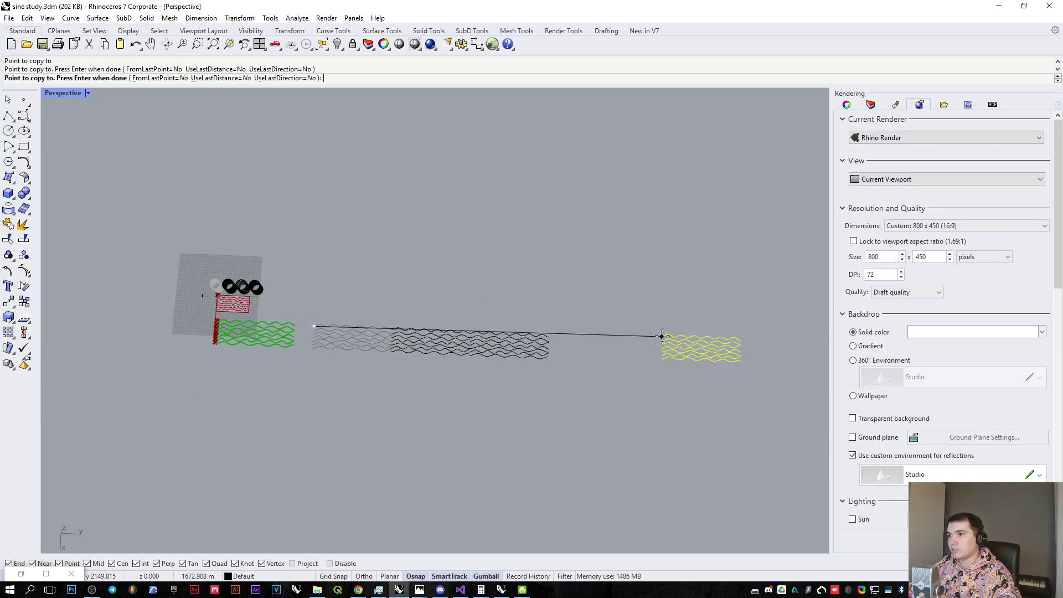
scroll(633, 336, up, 8)
right_drag(451, 382, 465, 371)
key(ctrl+z)
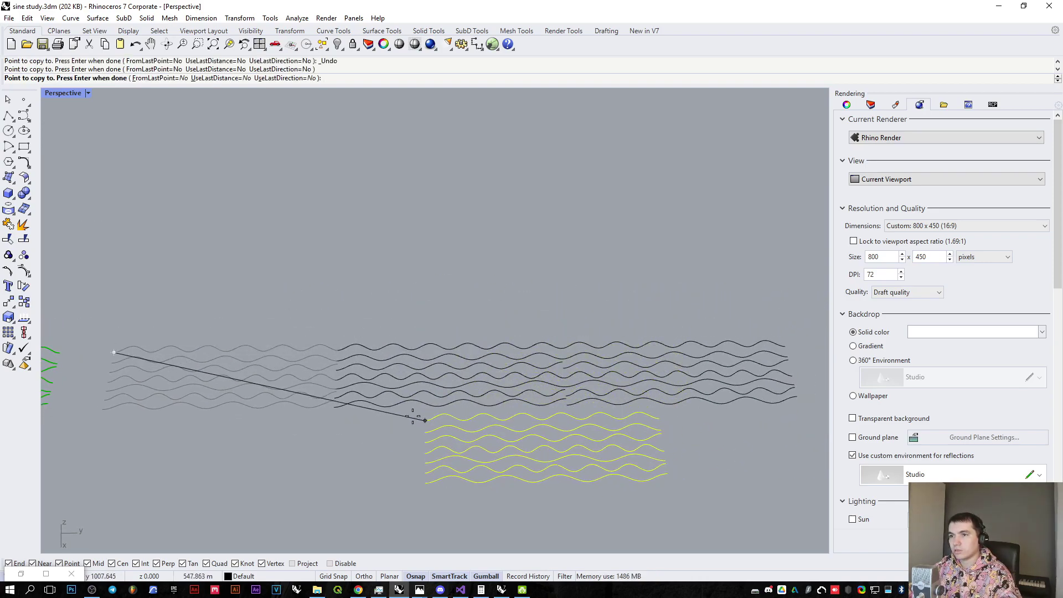
key(Return)
right_drag(412, 416, 392, 454)
scroll(297, 381, up, 5)
key(Escape)
scroll(457, 392, down, 4)
right_drag(457, 392, 442, 394)
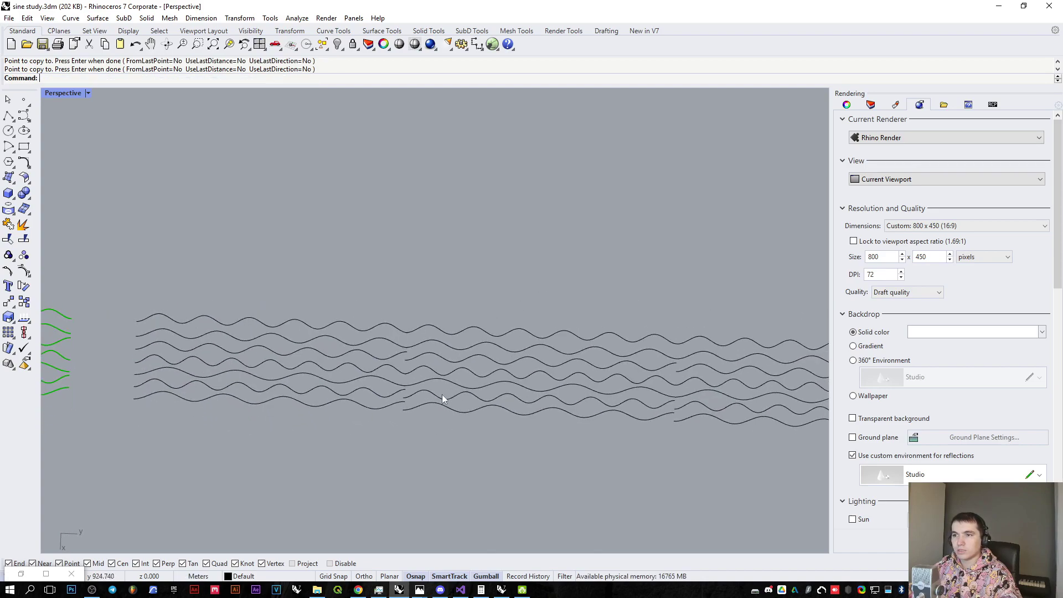
Step: Undo the curve copies, delete the seven baked curves, and return to the Grasshopper definition
key(ctrl+z)
key(ctrl+z)
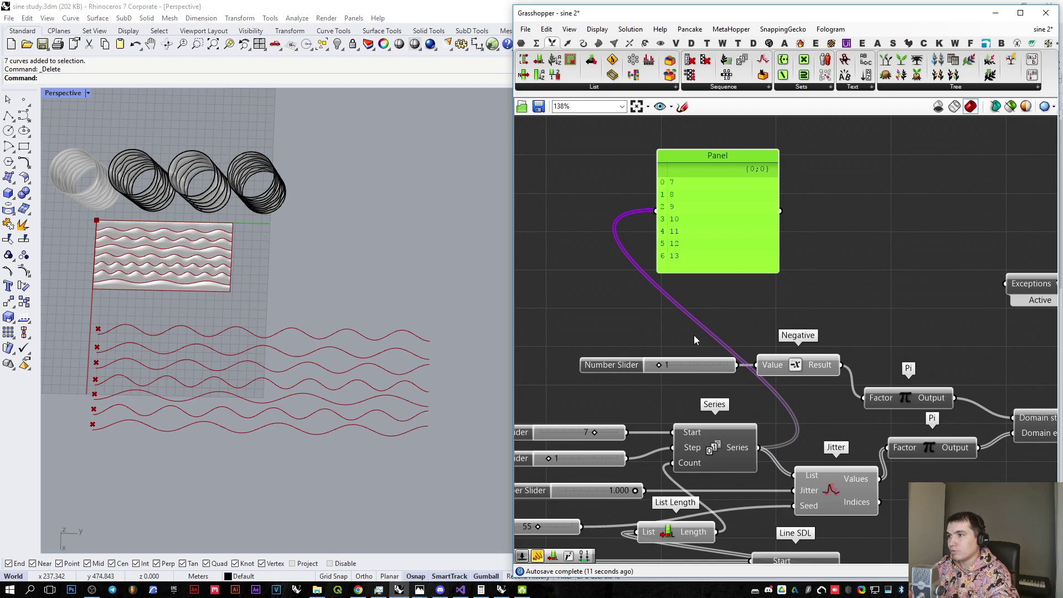
Step: Set the slider feeding the Series component's Step input to 2
scroll(623, 453, up, 1)
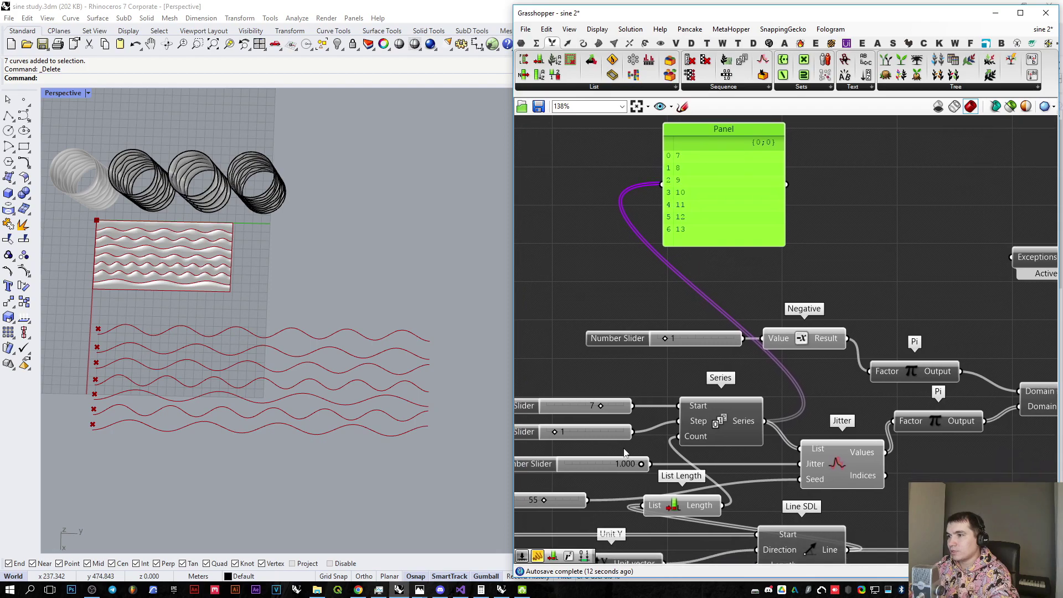
drag(556, 435, 563, 435)
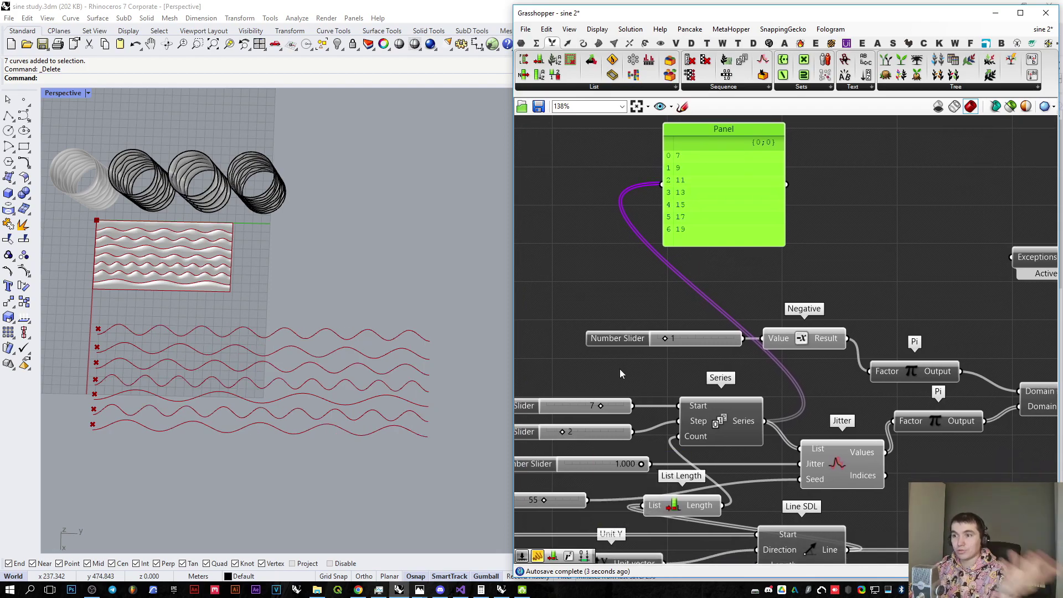
right_drag(620, 374, 715, 231)
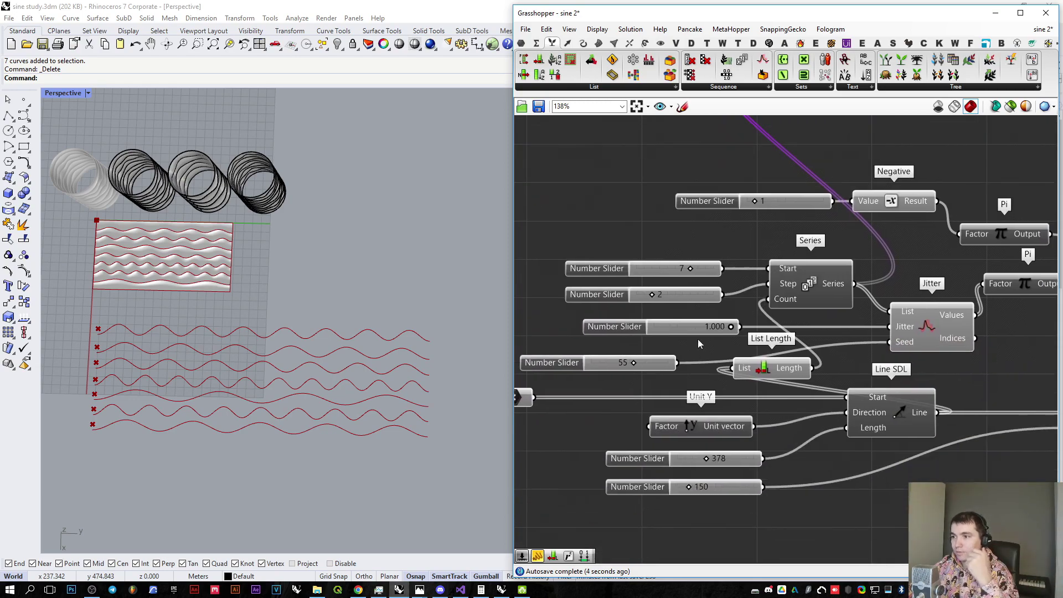
Step: Fine-tune the wave amplitude slider feeding the Negative component beside the Graft Tree
right_drag(747, 421, 701, 421)
right_drag(640, 442, 661, 400)
right_drag(903, 372, 952, 363)
right_drag(939, 411, 498, 405)
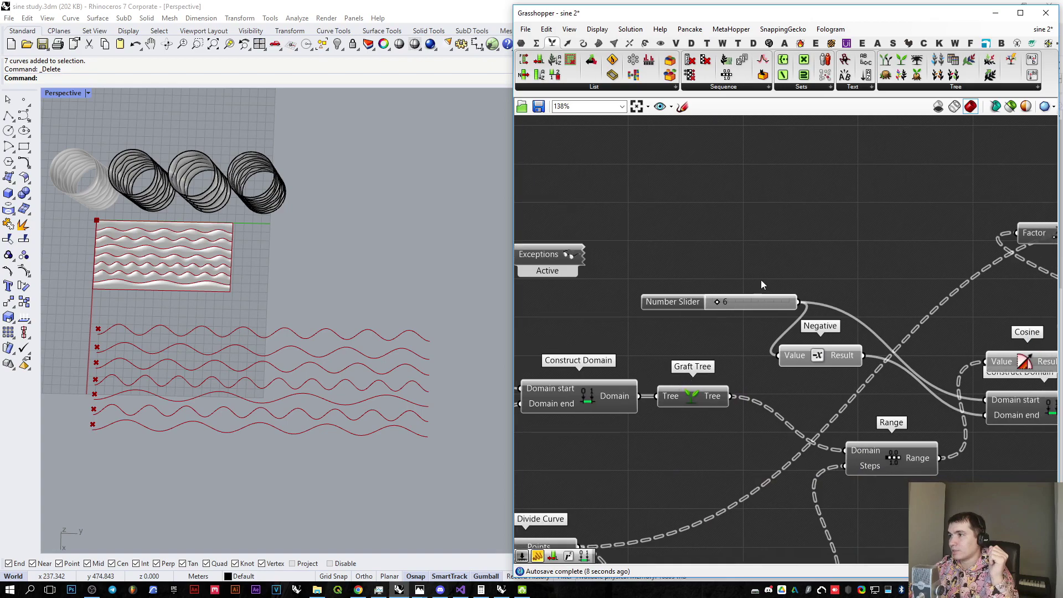
scroll(761, 280, up, 2)
scroll(698, 307, up, 2)
drag(699, 313, 697, 311)
scroll(783, 346, down, 4)
right_drag(781, 345, 1015, 210)
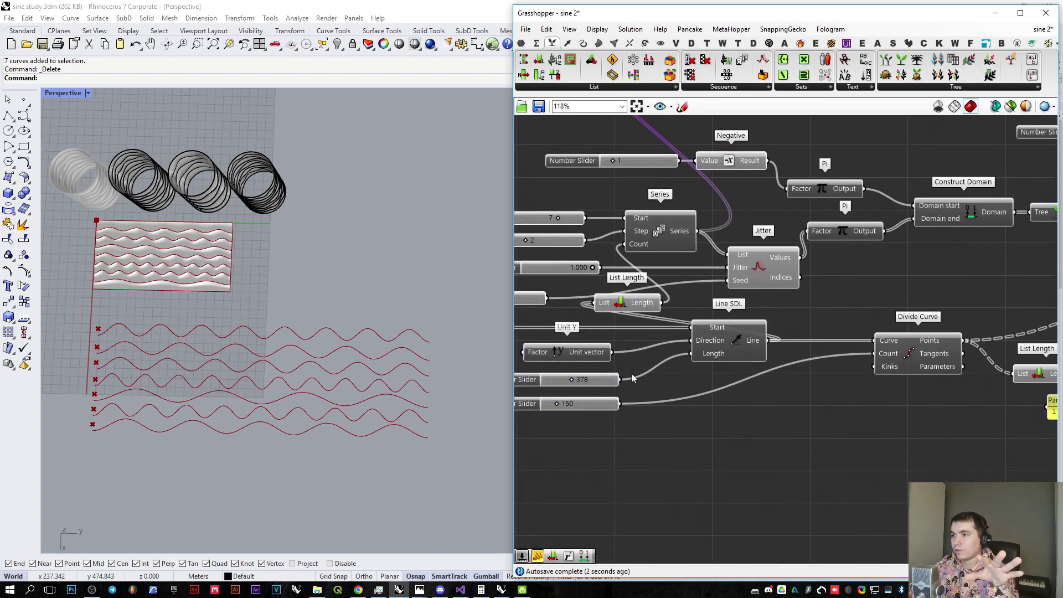
Step: Set the slider feeding the Line SDL component's Length input to 587
right_drag(572, 376, 674, 388)
scroll(674, 388, up, 4)
drag(669, 374, 695, 375)
scroll(280, 394, down, 3)
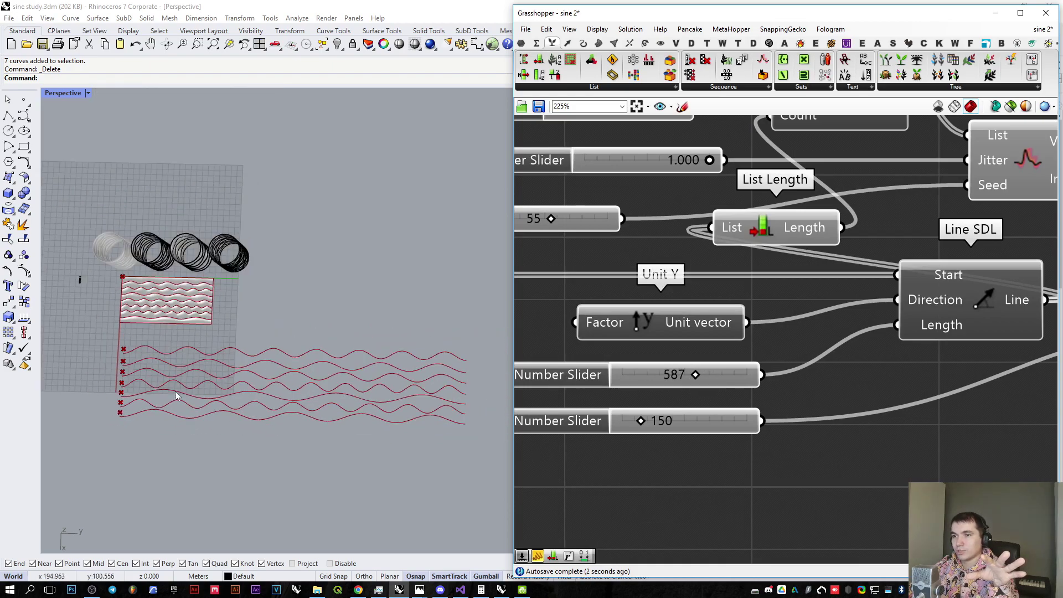
Step: Bake the updated, longer curves from the Flatten Tree component, keeping the default attributes
scroll(280, 394, up, 1)
scroll(744, 405, down, 3)
scroll(666, 248, up, 1)
right_drag(666, 248, 659, 348)
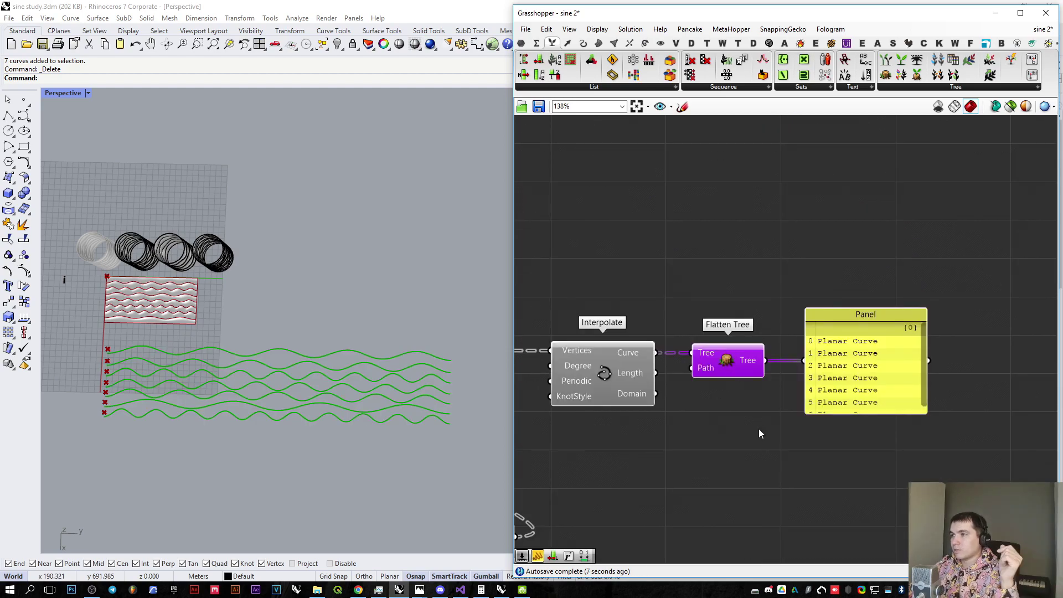
right_click(732, 357)
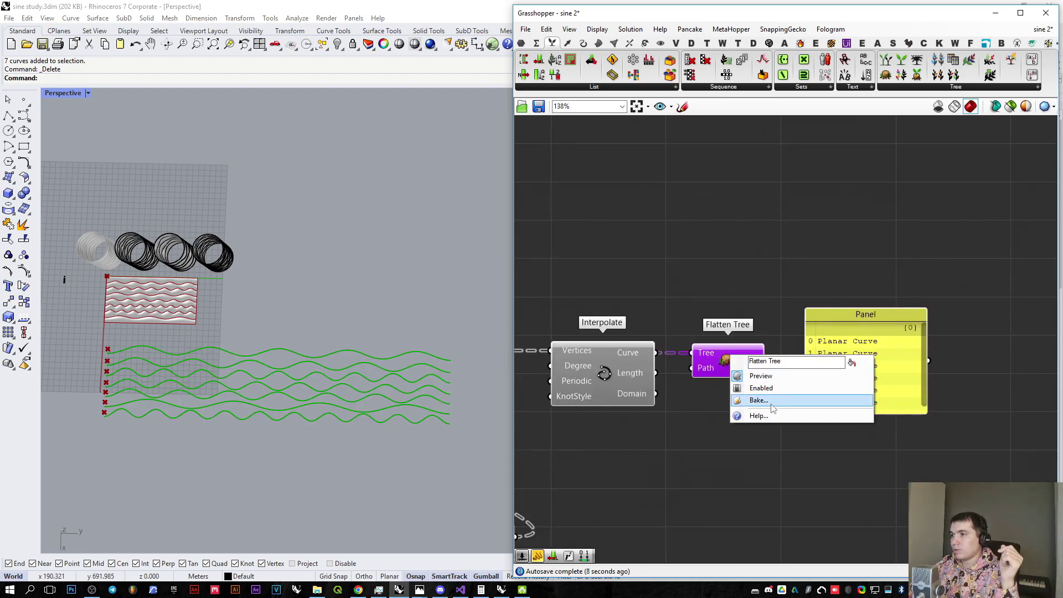
click(754, 404)
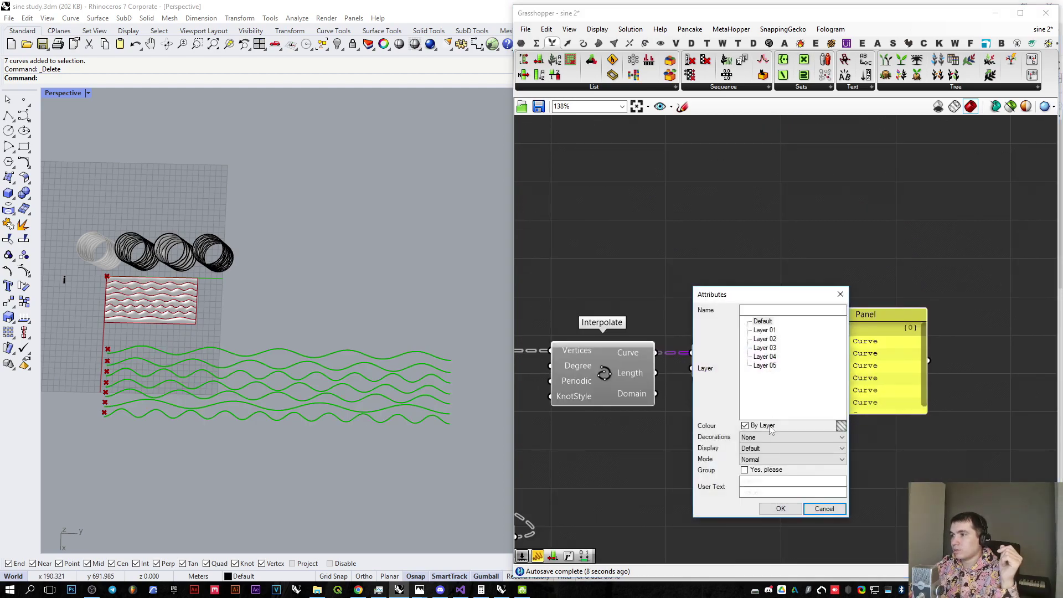
click(780, 508)
Step: Switch to the Rhino viewport and move the newly baked long curves along the Y axis, away from the preview
click(994, 13)
click(367, 419)
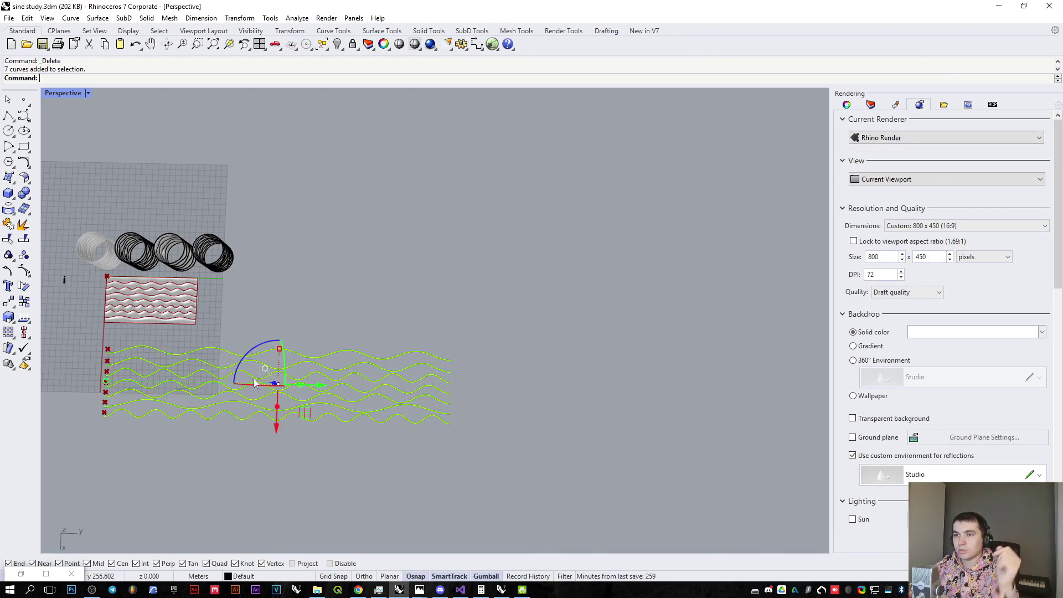
drag(301, 392, 648, 332)
click(648, 332)
scroll(666, 399, down, 8)
scroll(666, 399, up, 6)
drag(653, 406, 426, 273)
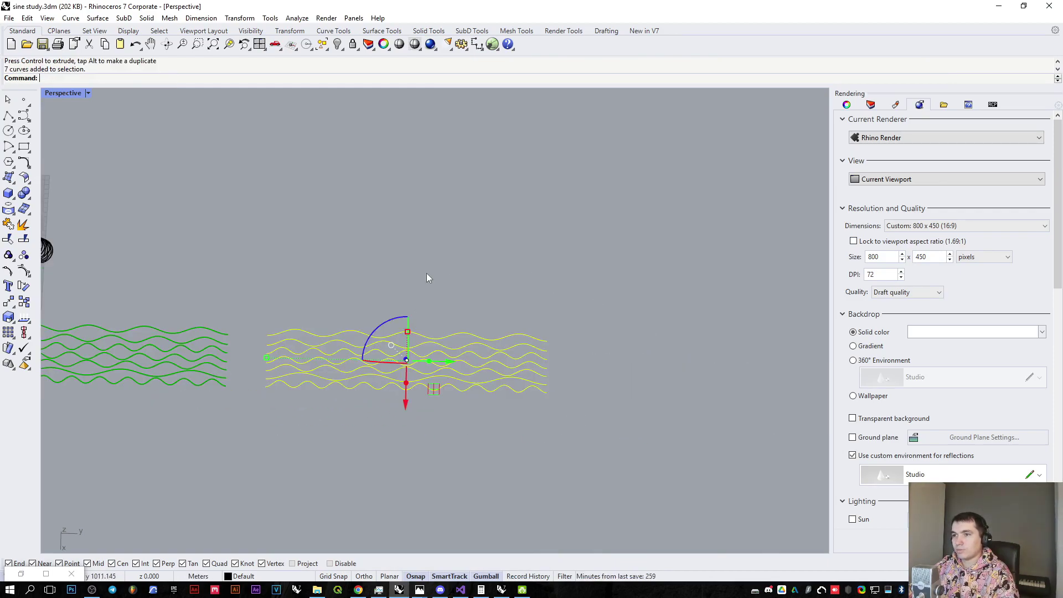
Step: Copy the baked curves three times end to end, starting from the uppermost curve's start point and snapping to its end
scroll(388, 316, up, 2)
click(25, 302)
click(242, 332)
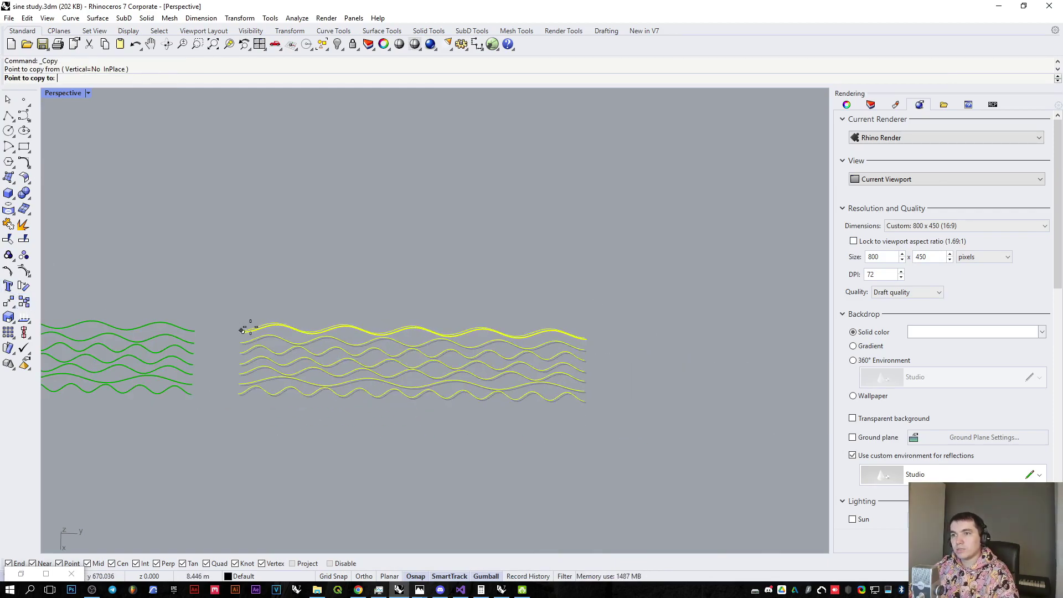
click(585, 338)
scroll(498, 382, down, 6)
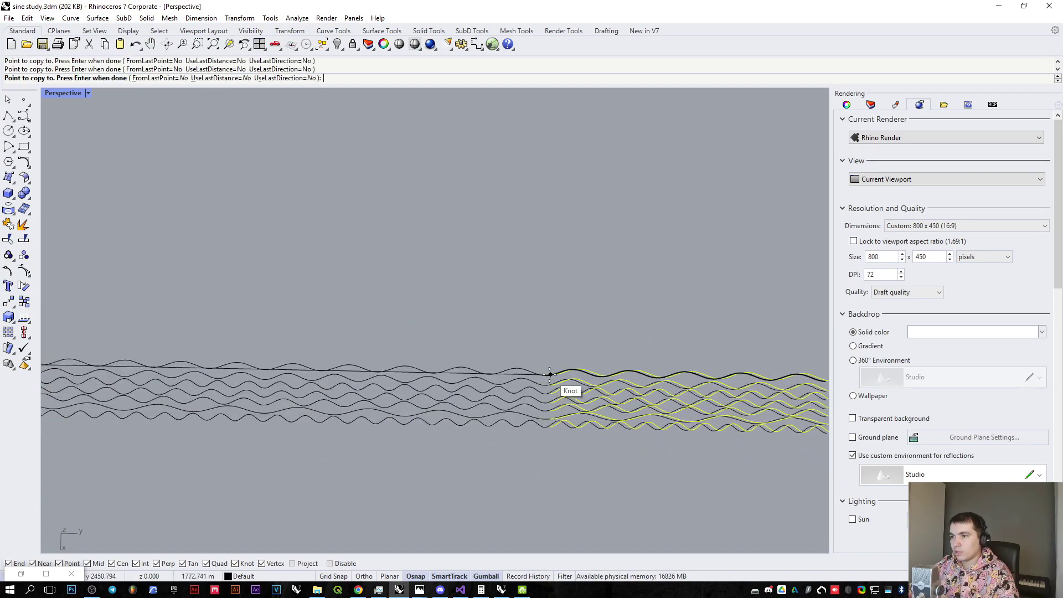
right_click(571, 337)
right_drag(572, 337, 422, 392)
scroll(426, 394, down, 7)
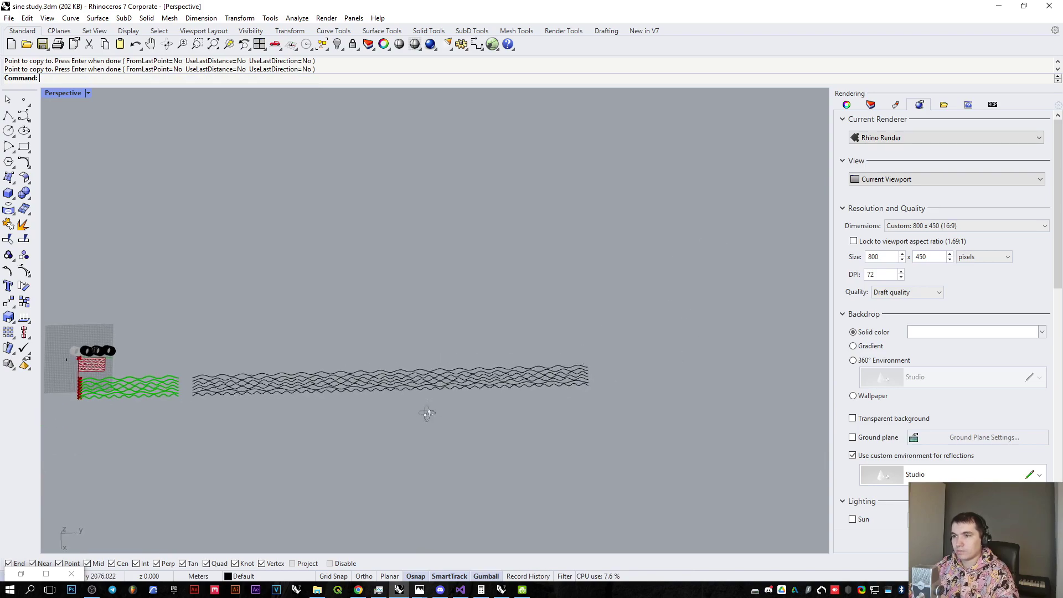
Step: Undo the last move of the curves in the Rhino viewport
scroll(199, 379, up, 9)
key(ctrl+z)
key(ctrl+z)
scroll(516, 384, down, 5)
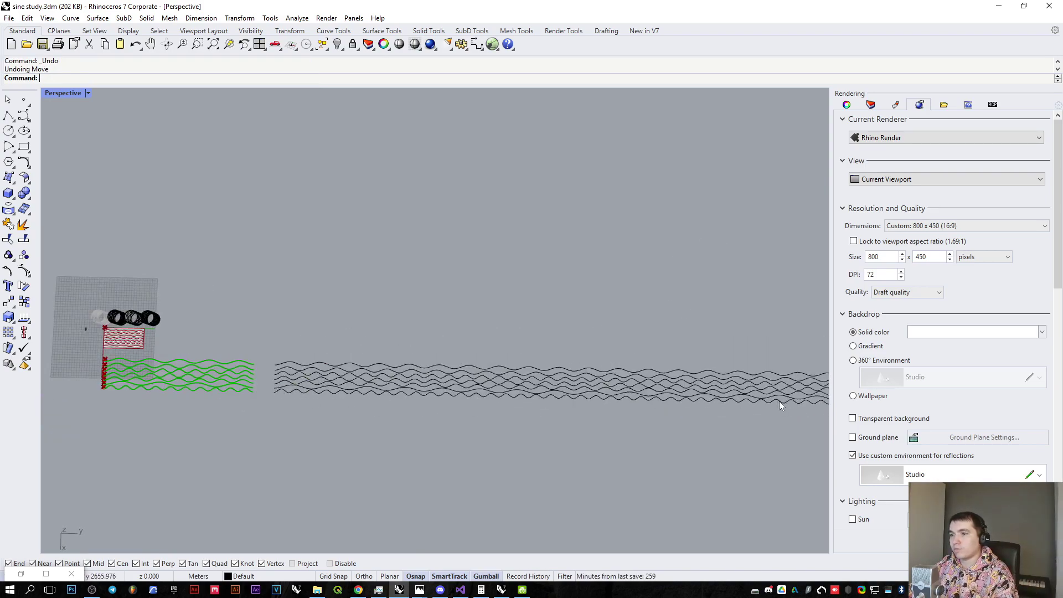
Step: Delete the three end-to-end copies of the baked curves, keeping only the original set beside the preview
drag(635, 459, 608, 334)
click(569, 277)
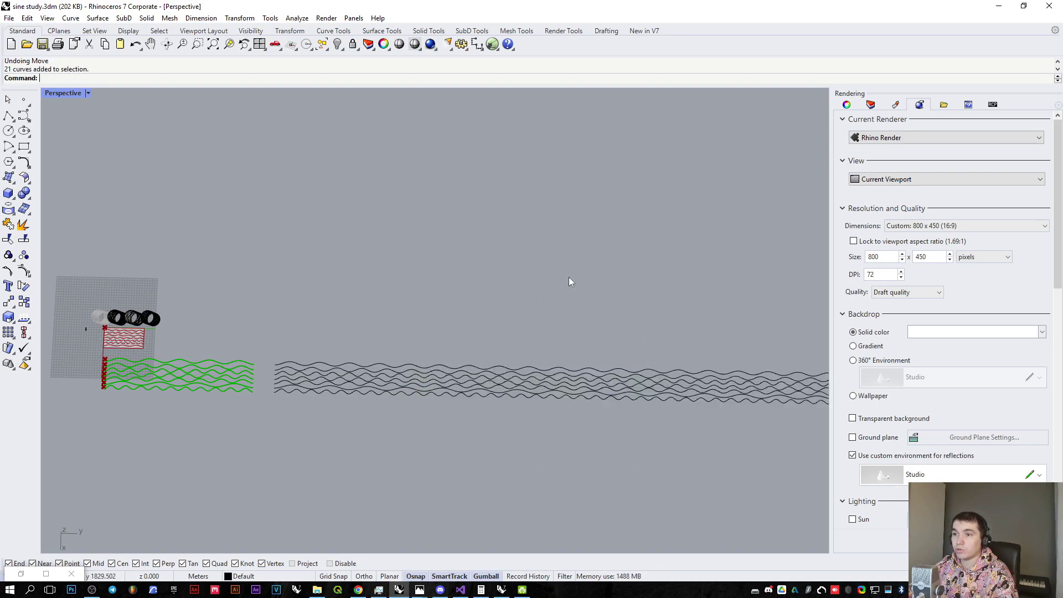
drag(688, 467, 566, 280)
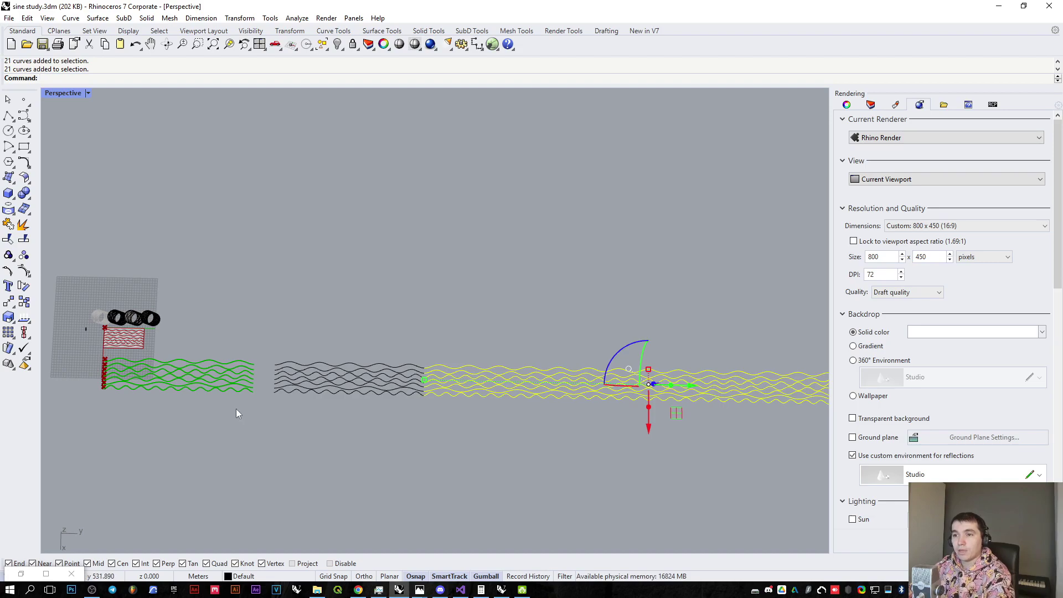
click(630, 330)
drag(710, 436, 681, 341)
drag(800, 445, 765, 340)
key(Delete)
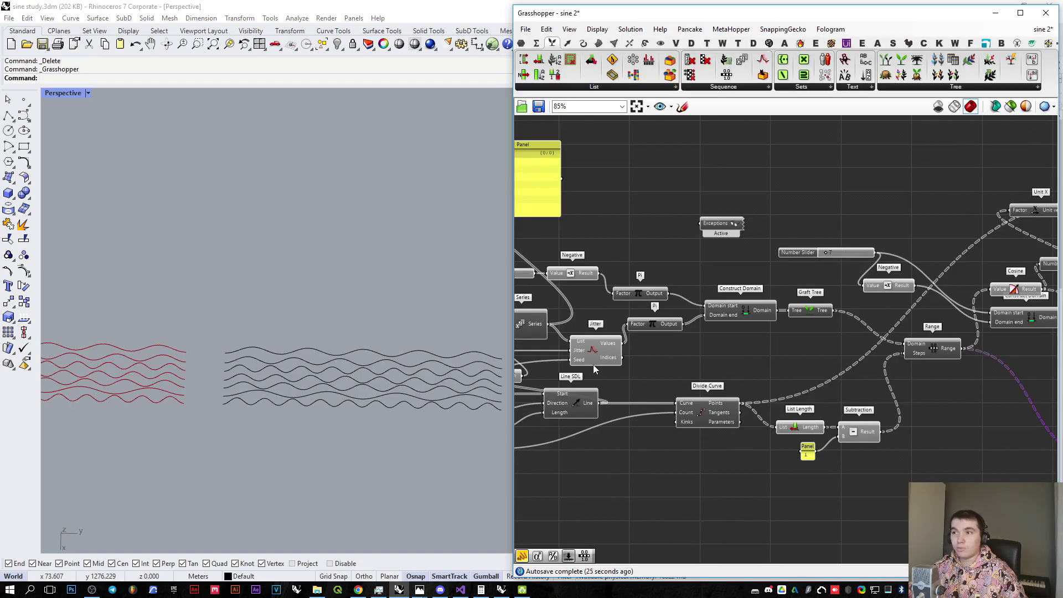
Step: Switch to Grasshopper and nudge the Jitter component into alignment with the neighbouring Pi component
click(592, 356)
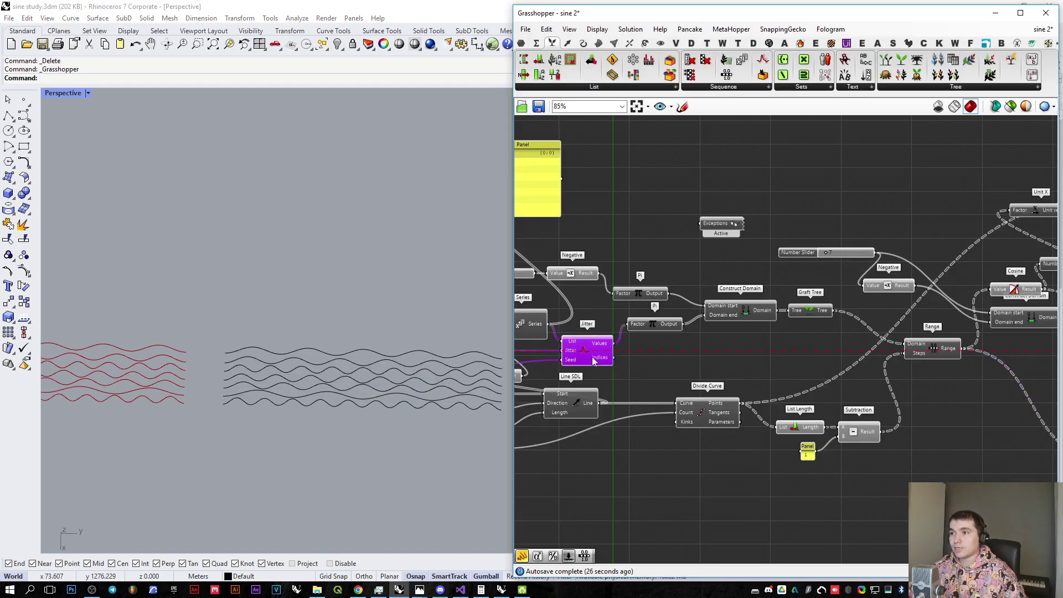
middle_click(596, 349)
click(578, 275)
click(546, 296)
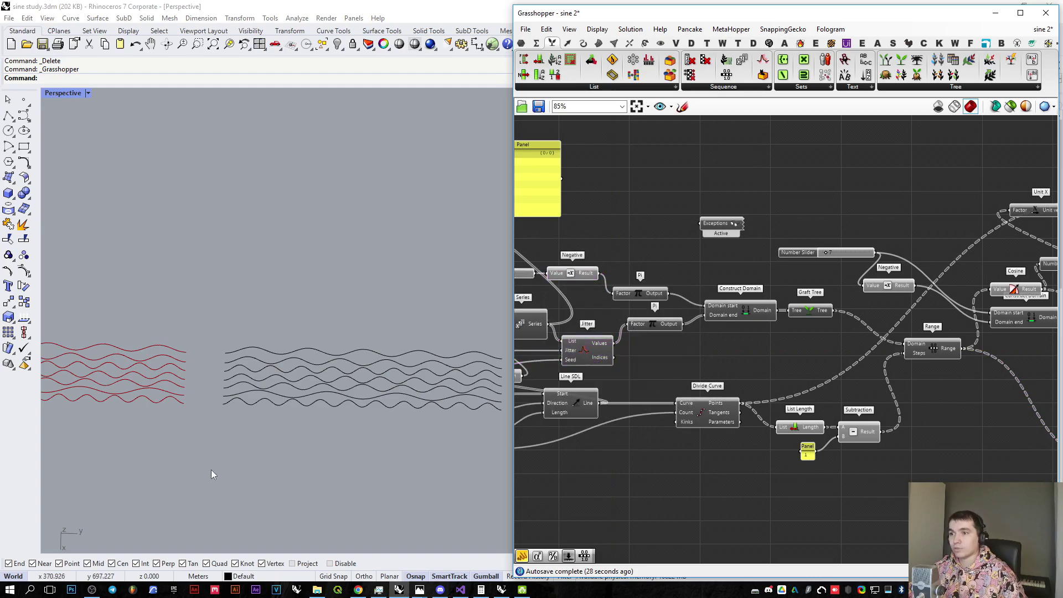
Step: Review the whole definition, narrow the Grasshopper window to uncover the Rhino viewport, and inspect the wavy panel and cylinders
scroll(105, 424, down, 3)
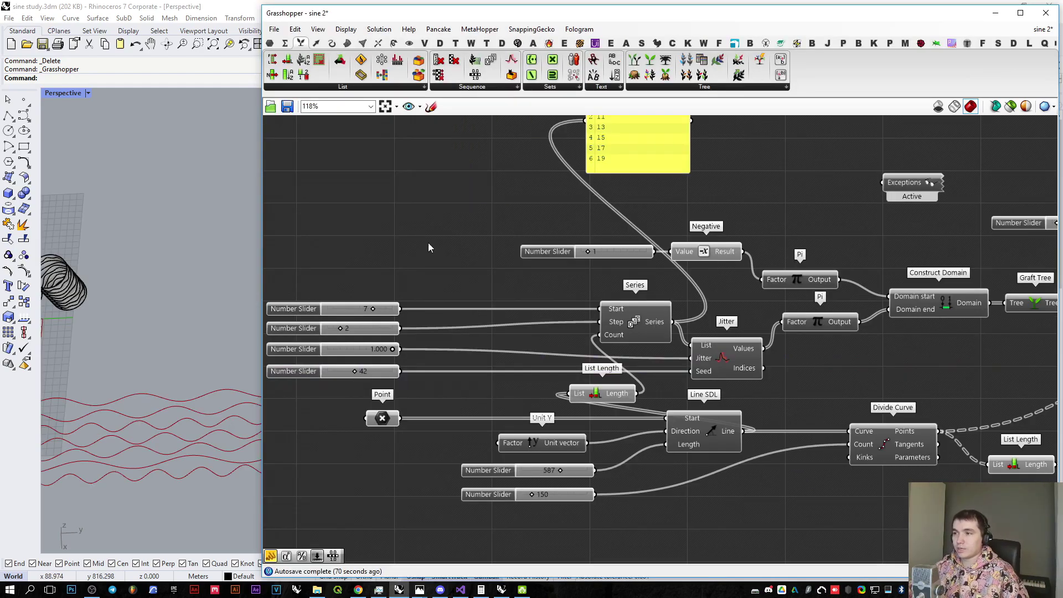
scroll(469, 343, down, 5)
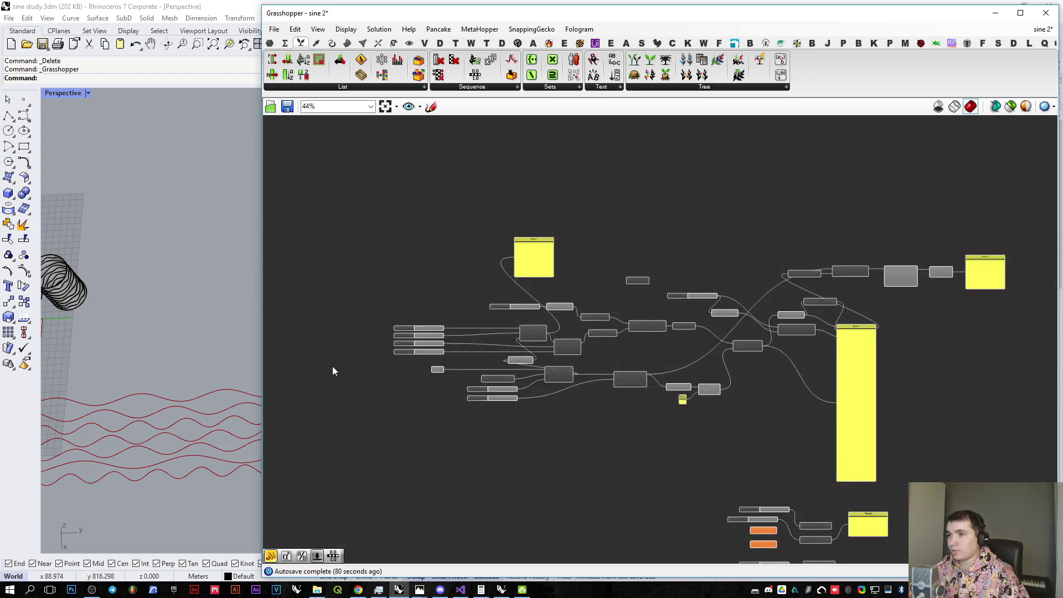
drag(261, 362, 742, 362)
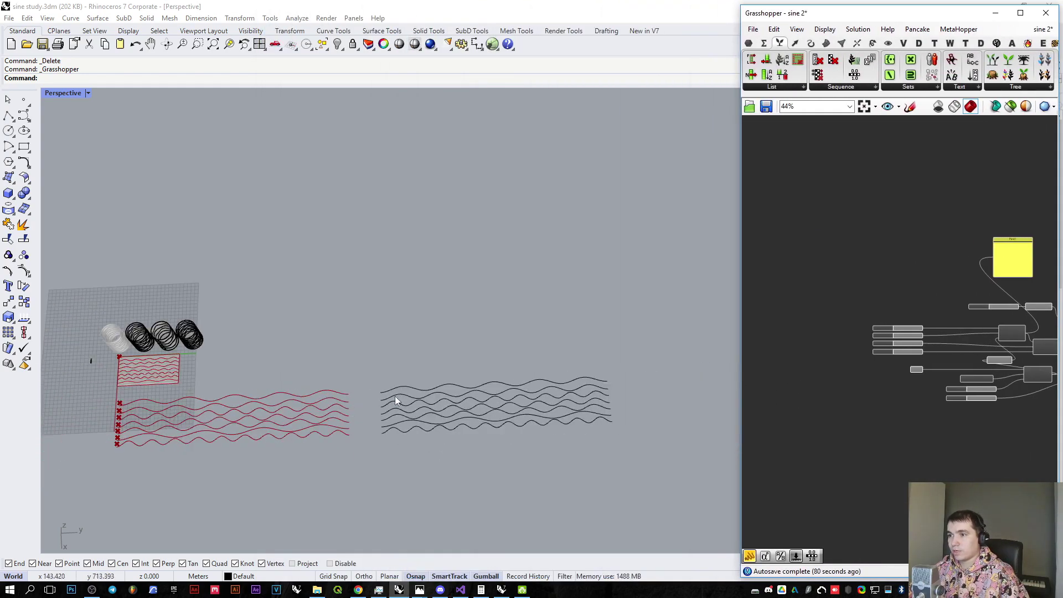
scroll(274, 361, up, 5)
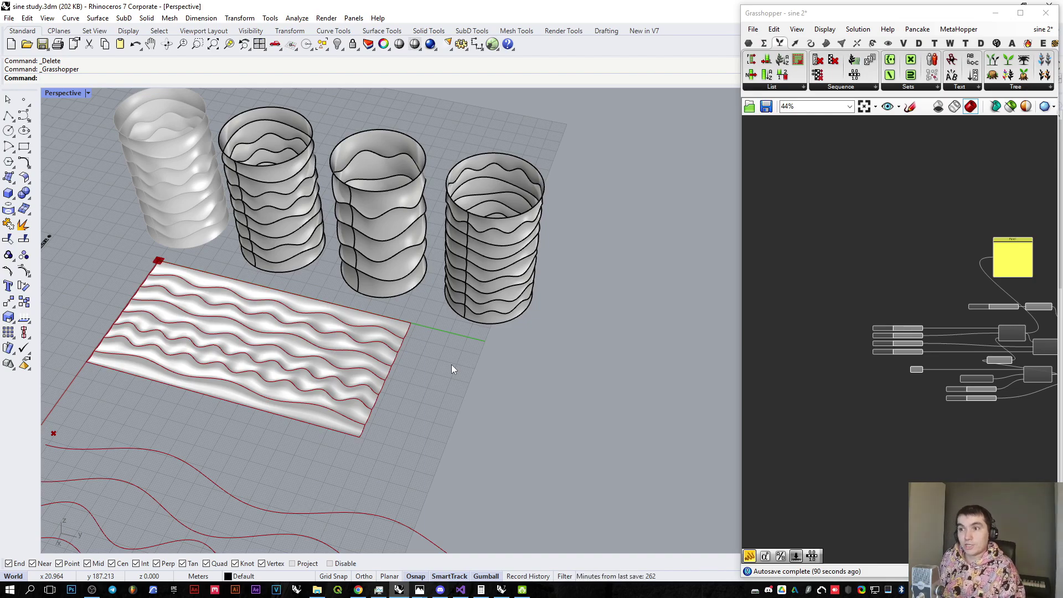
right_drag(451, 369, 460, 321)
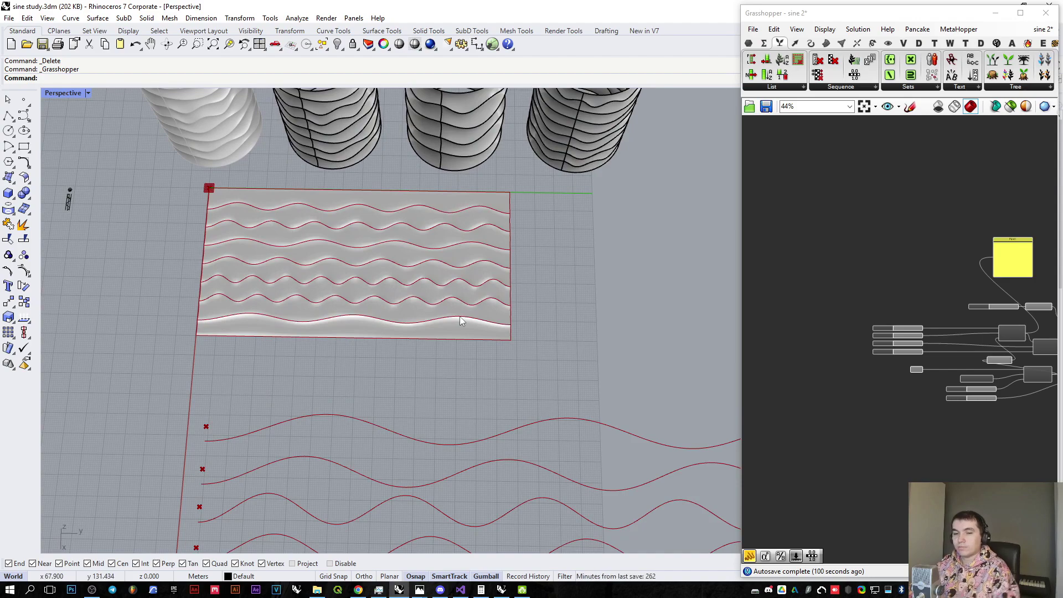